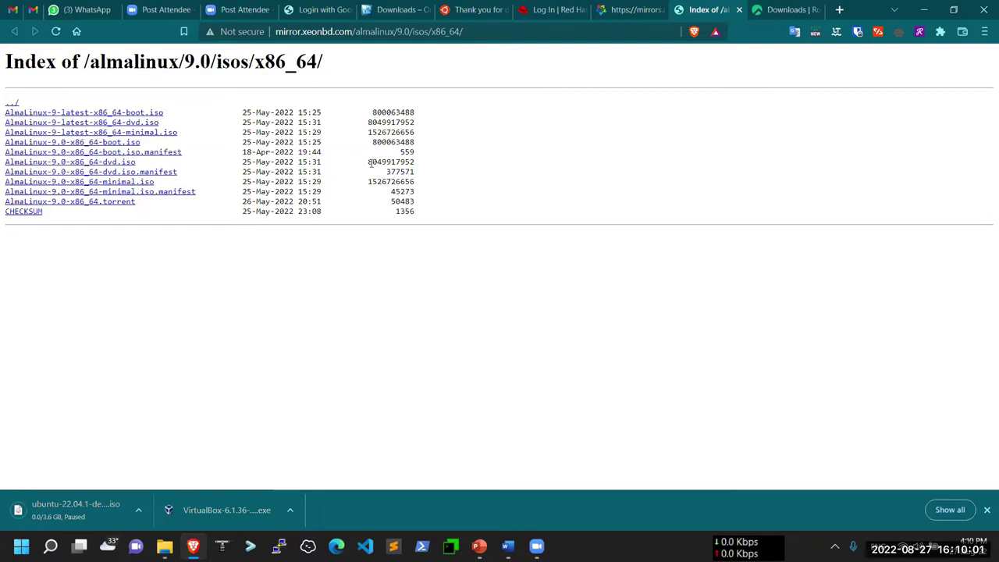
Step: Download AlmaLinux-9.0-x86_64-minimal.iso (1.4 GB) from the mirror index under its suggested name
{"action": "left_click_drag", "start_coordinate": [371, 162], "coordinate": [423, 170]}
{"action": "left_click", "coordinate": [120, 184]}
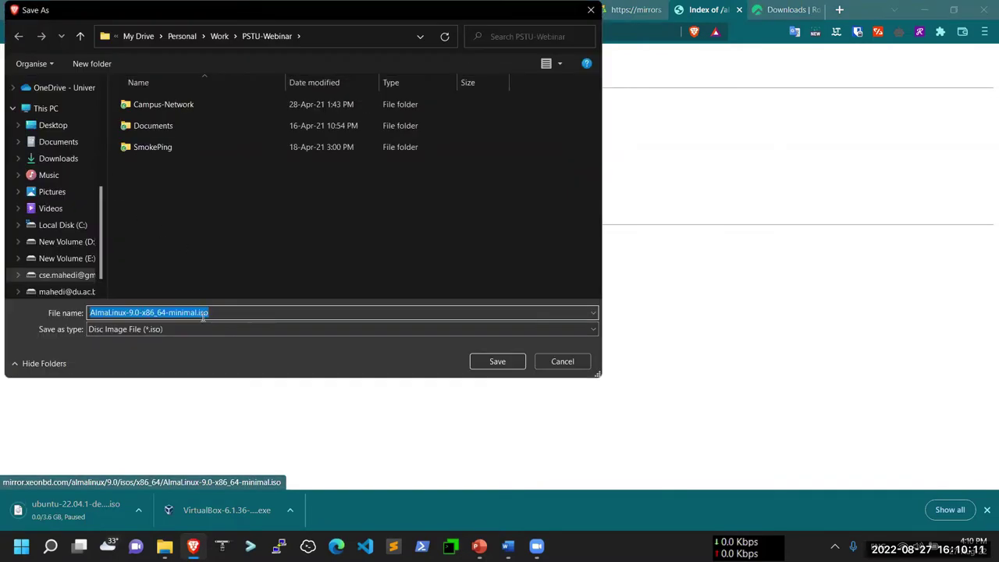
{"action": "left_click", "coordinate": [486, 360]}
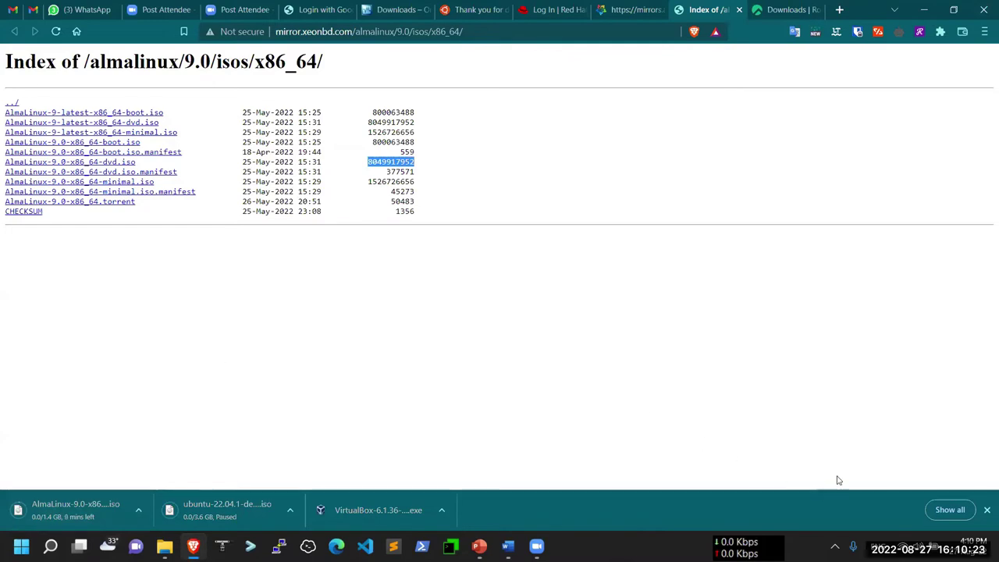
Step: Show the VirtualBox 6.1.36 installer in its PSTU-Webinar folder and minimize Brave
{"action": "left_click", "coordinate": [950, 510]}
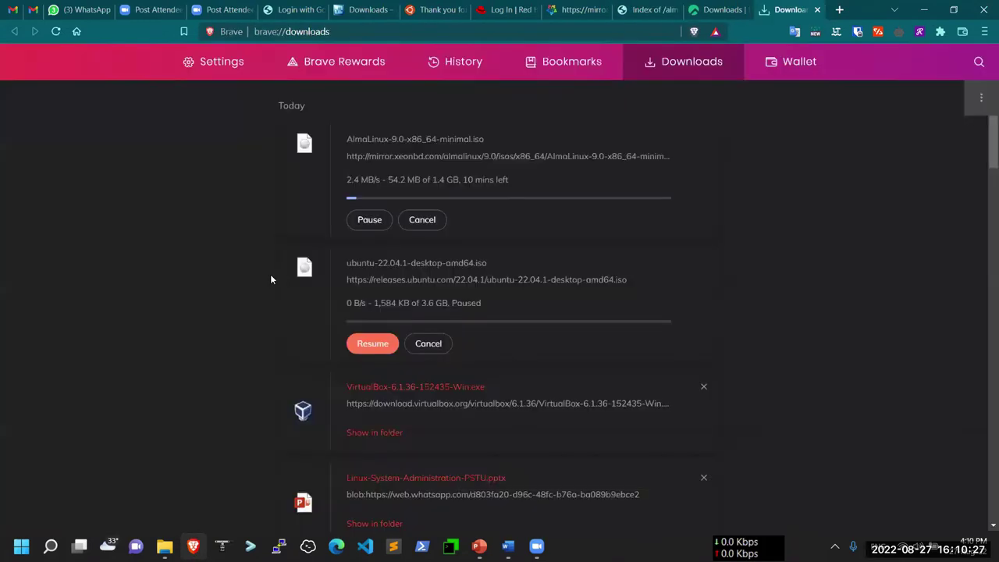
{"action": "double_click", "coordinate": [394, 392]}
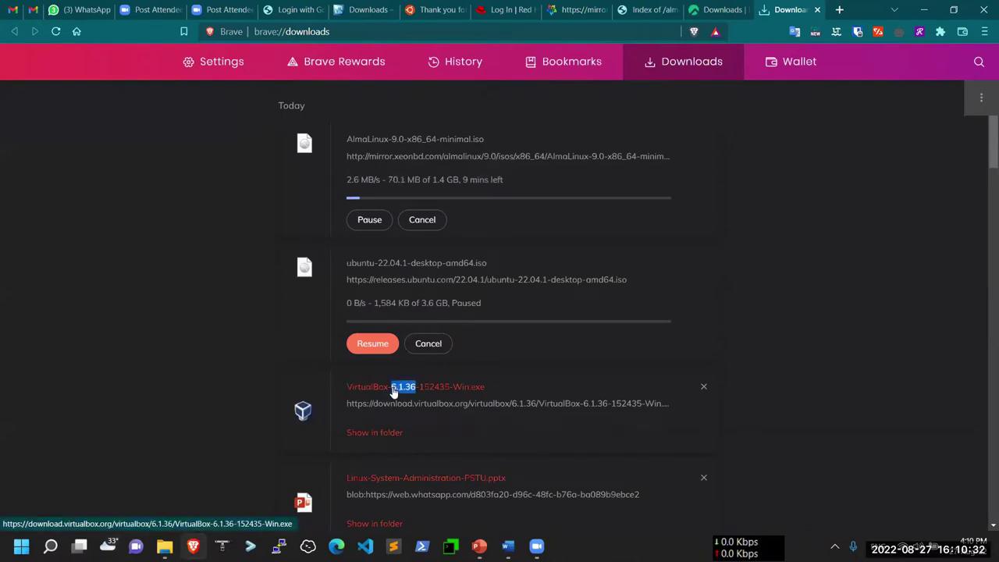
{"action": "left_click", "coordinate": [380, 435]}
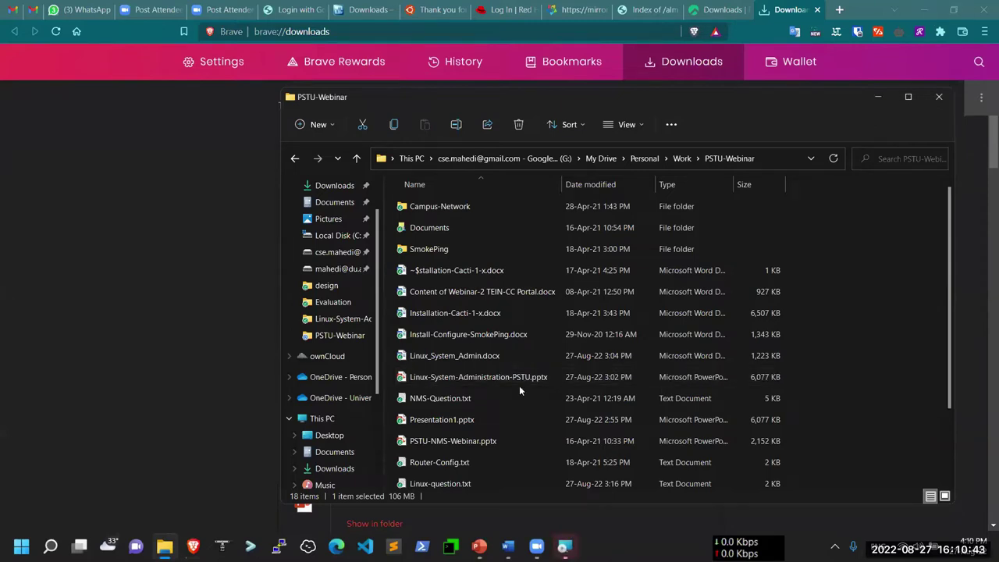
{"action": "left_click", "coordinate": [923, 9]}
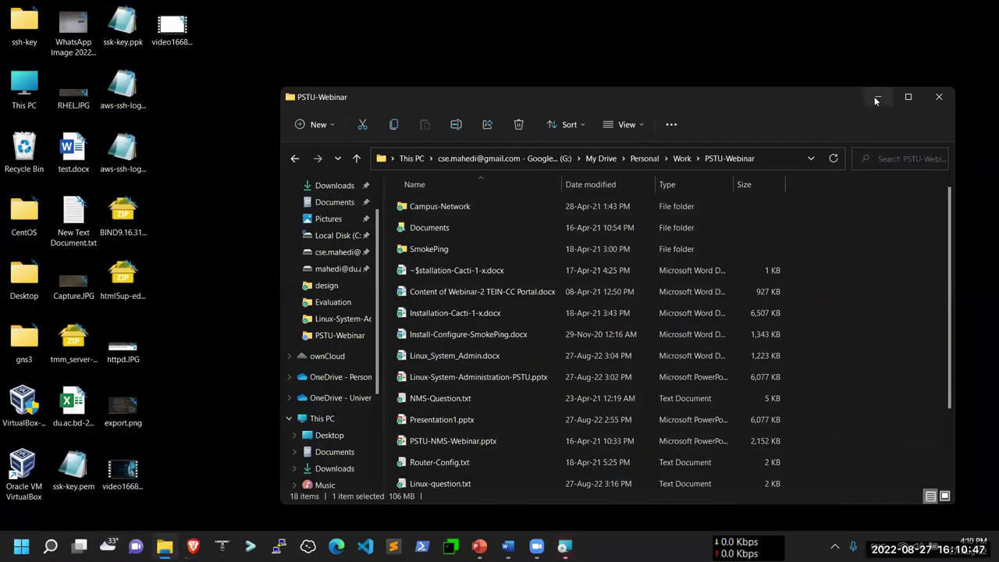
Step: Install VirtualBox 6.1.36 with default features and all shortcut options, accepting the network reset warning
{"action": "left_click", "coordinate": [876, 97]}
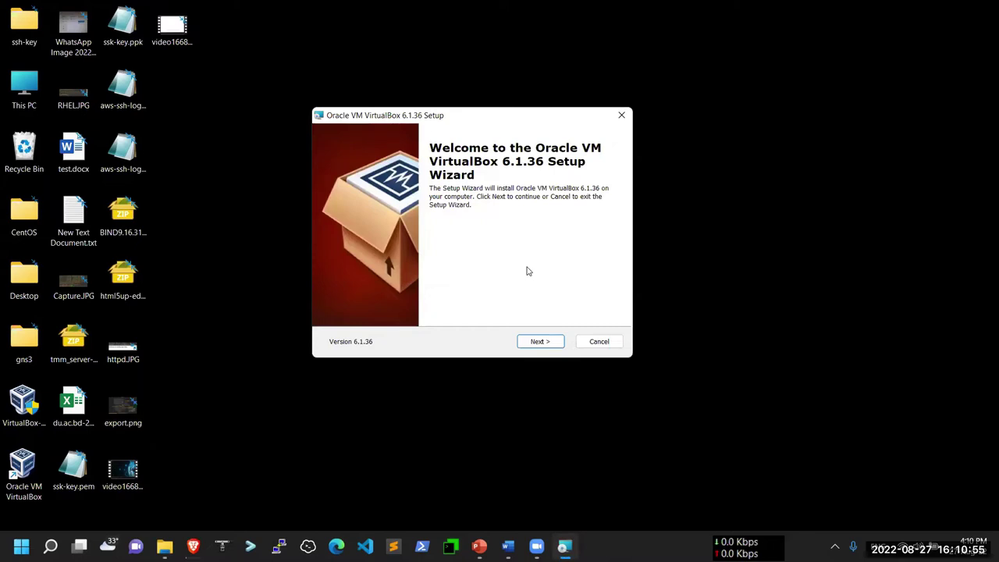
{"action": "left_click", "coordinate": [542, 342]}
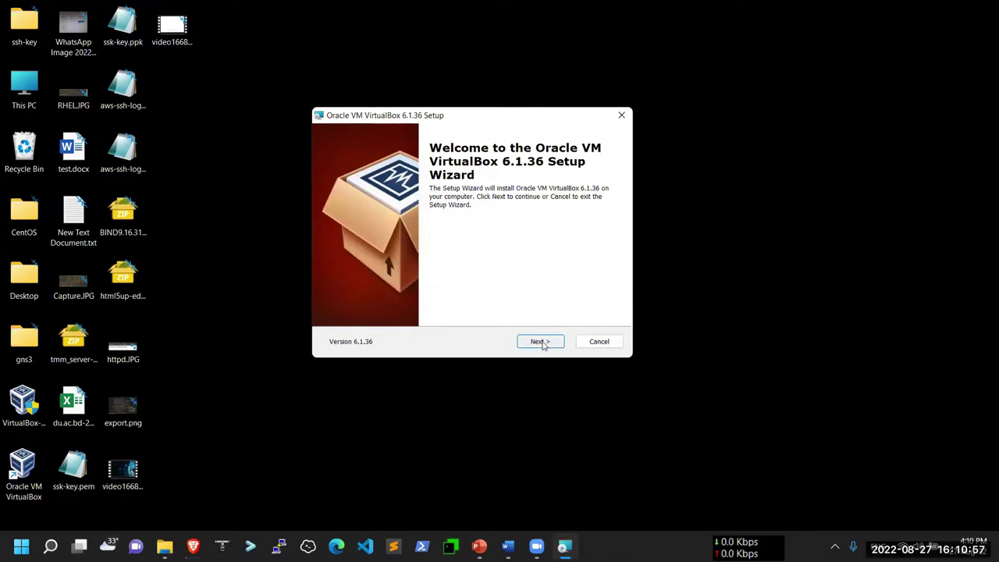
{"action": "left_click", "coordinate": [540, 342]}
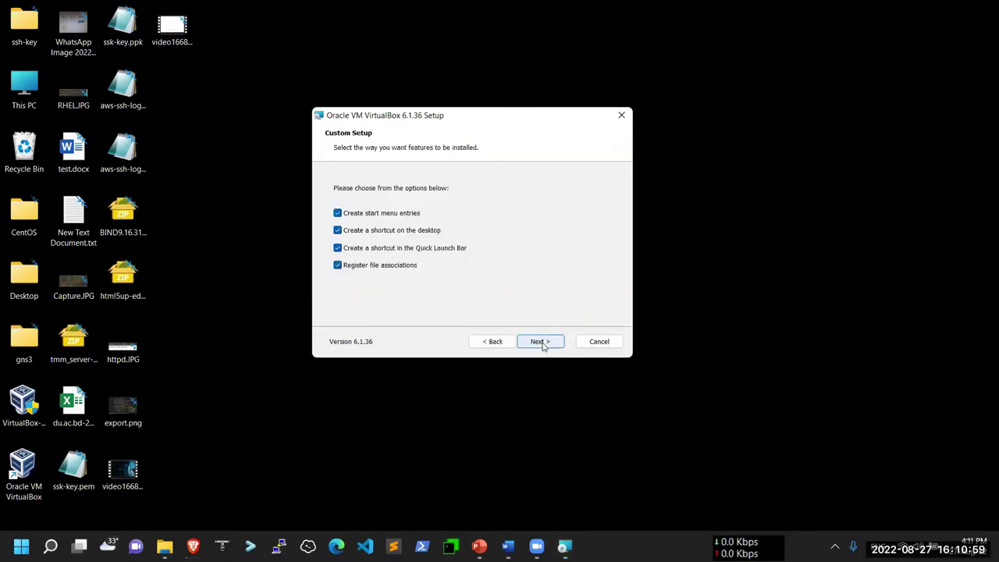
{"action": "left_click", "coordinate": [541, 341]}
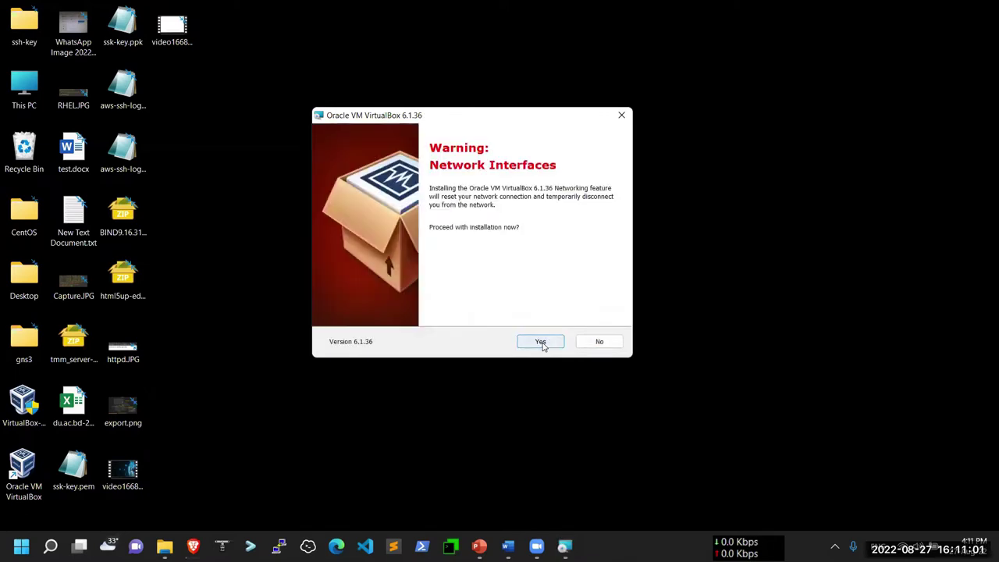
{"action": "left_click", "coordinate": [540, 342]}
{"action": "left_click", "coordinate": [541, 342]}
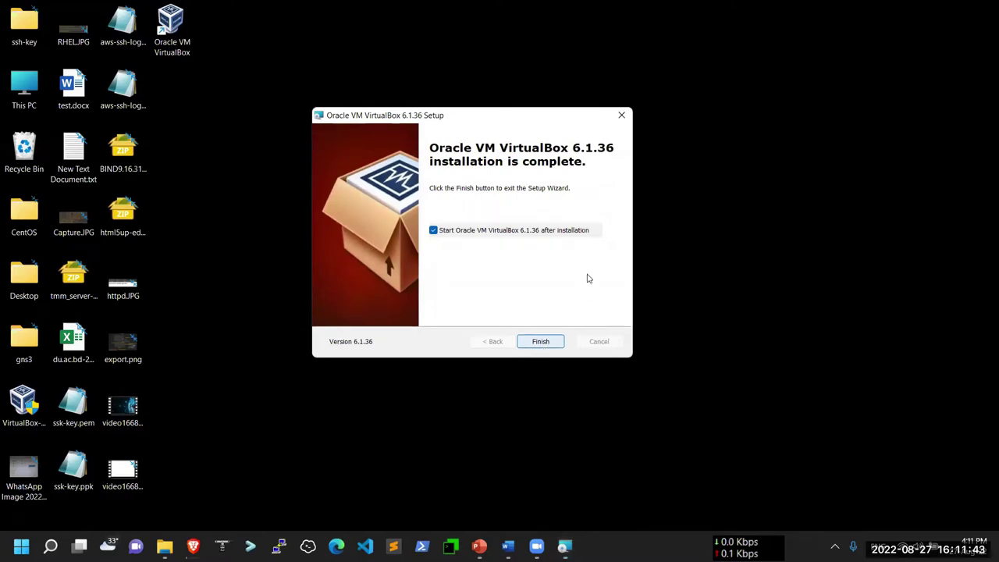
Step: Finish setup with 'Start Oracle VM VirtualBox 6.1.36 after installation' left checked
{"action": "left_click", "coordinate": [452, 231]}
{"action": "left_click", "coordinate": [446, 232]}
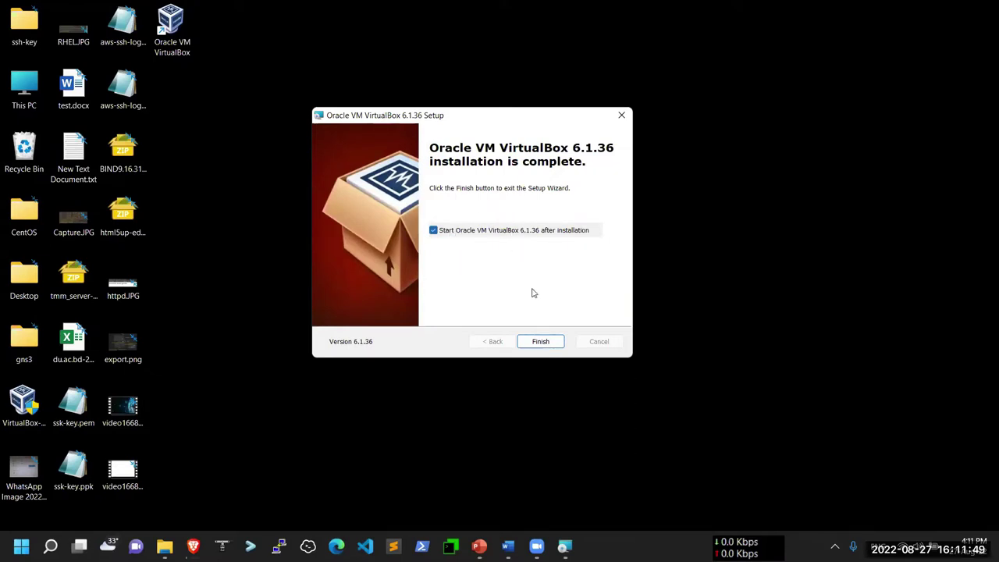
{"action": "left_click", "coordinate": [541, 342]}
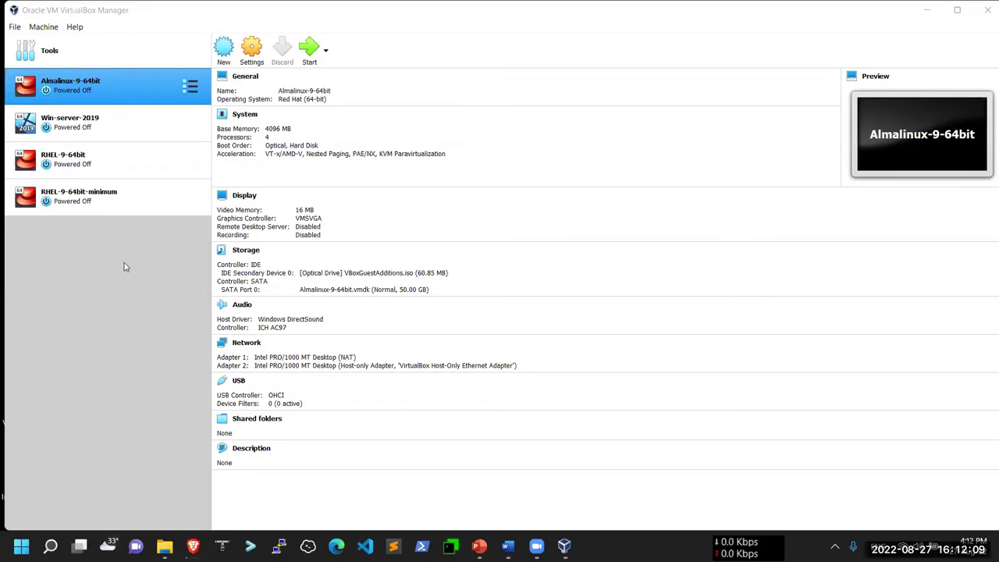
Step: Remove Almalinux-9-64bit, Win-server-2019, RHEL-9-64bit and RHEL-9-64bit-minimum from the list, keeping their files
{"action": "right_click", "coordinate": [133, 86]}
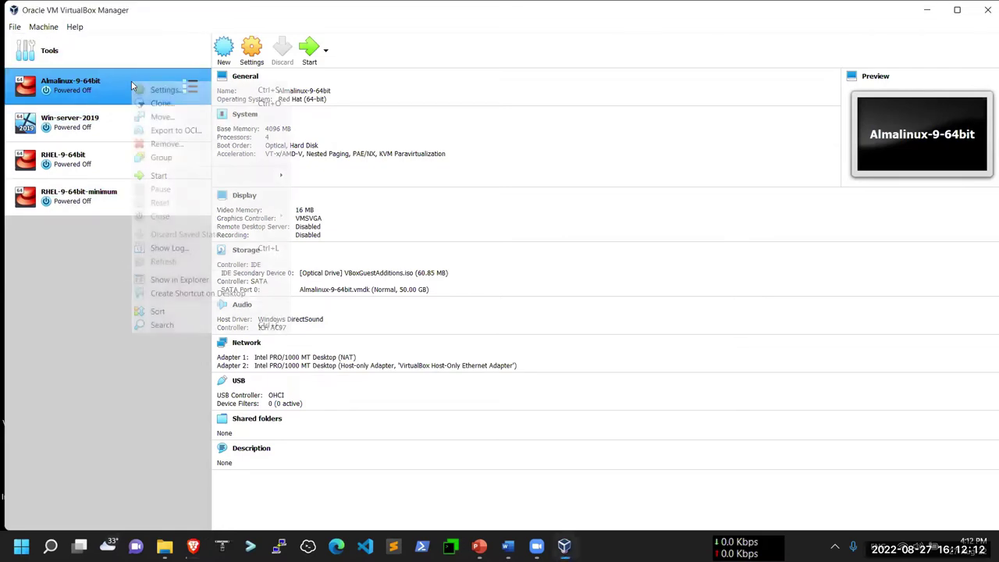
{"action": "left_click", "coordinate": [164, 145]}
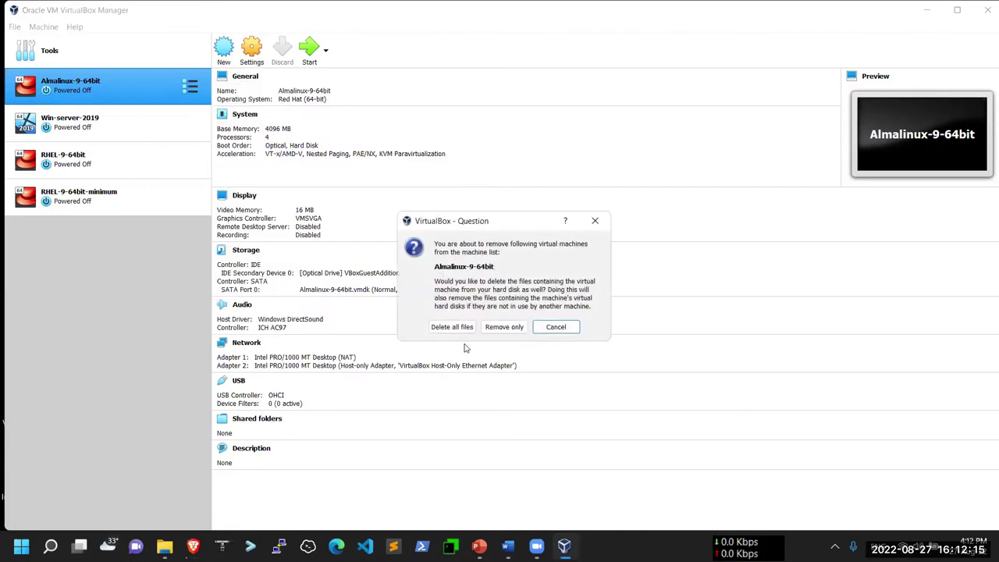
{"action": "left_click", "coordinate": [502, 327]}
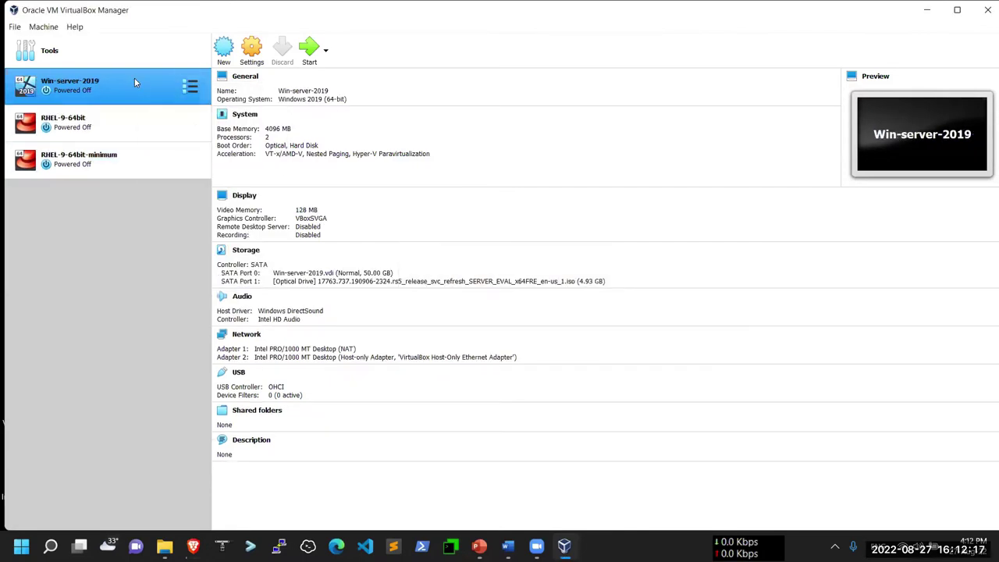
{"action": "right_click", "coordinate": [134, 77]}
{"action": "left_click", "coordinate": [173, 145]}
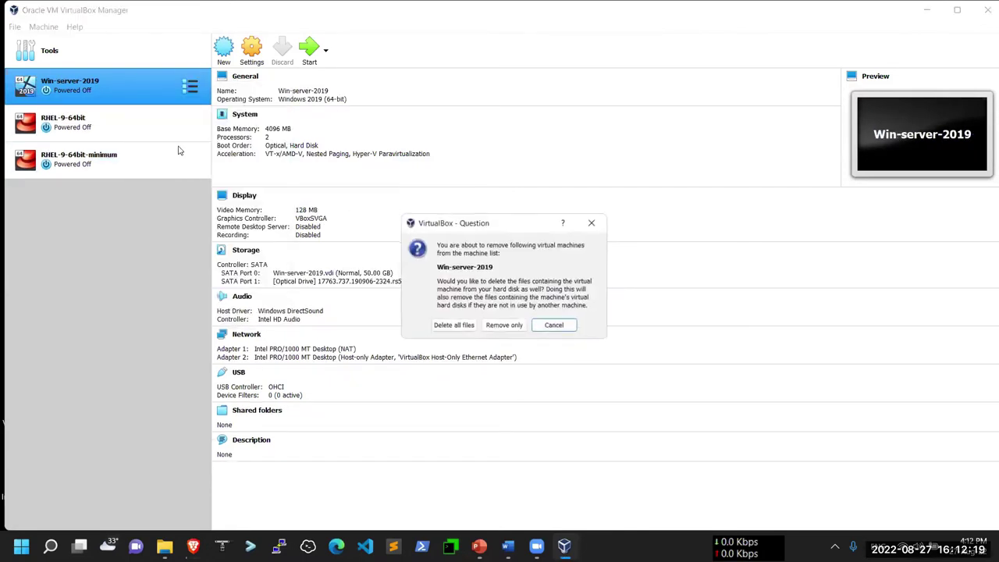
{"action": "left_click", "coordinate": [503, 327]}
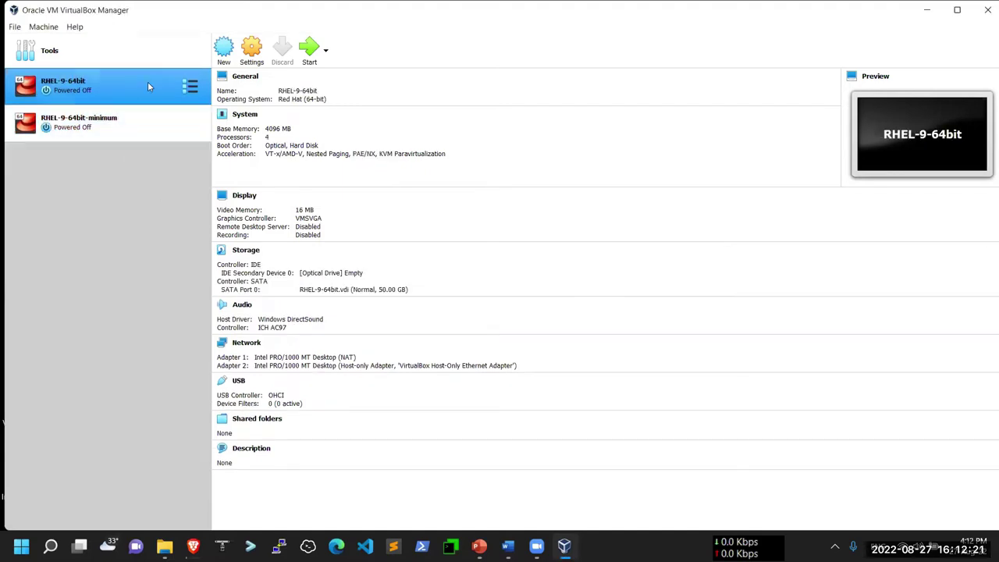
{"action": "right_click", "coordinate": [152, 85]}
{"action": "left_click", "coordinate": [252, 146]}
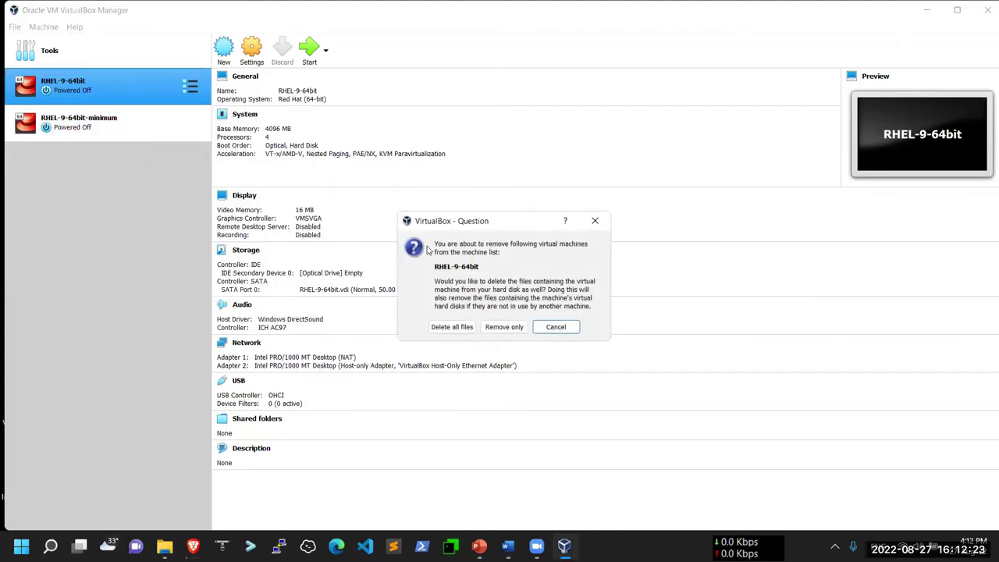
{"action": "left_click", "coordinate": [500, 327]}
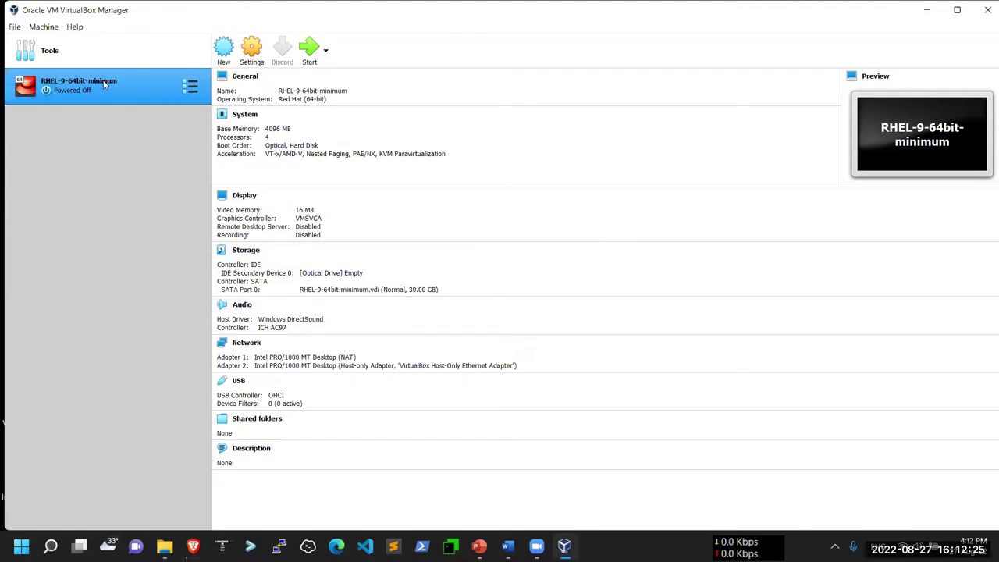
{"action": "right_click", "coordinate": [131, 82]}
{"action": "left_click", "coordinate": [178, 147]}
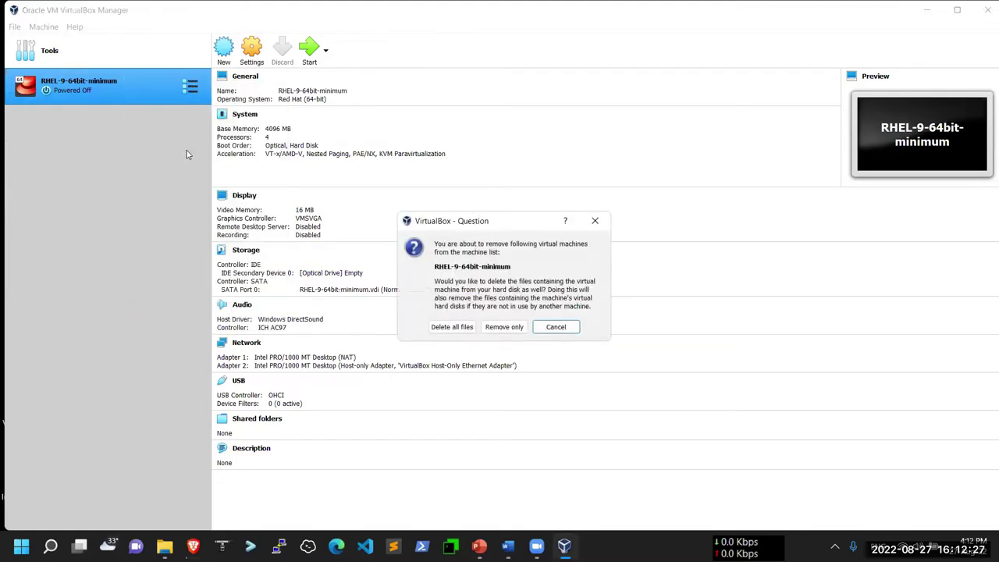
{"action": "left_click", "coordinate": [503, 327]}
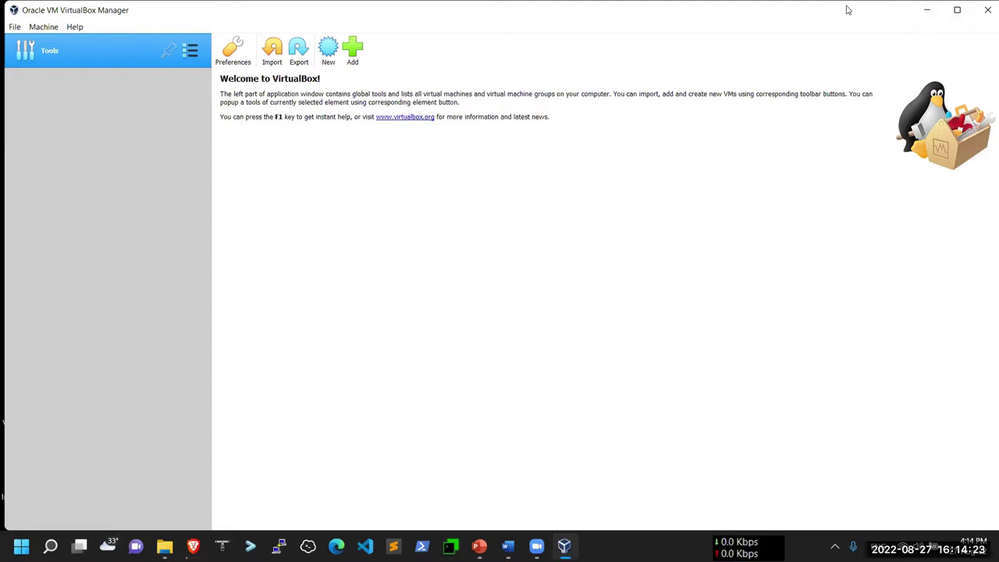
{"action": "left_click_drag", "start_coordinate": [848, 11], "coordinate": [829, 33]}
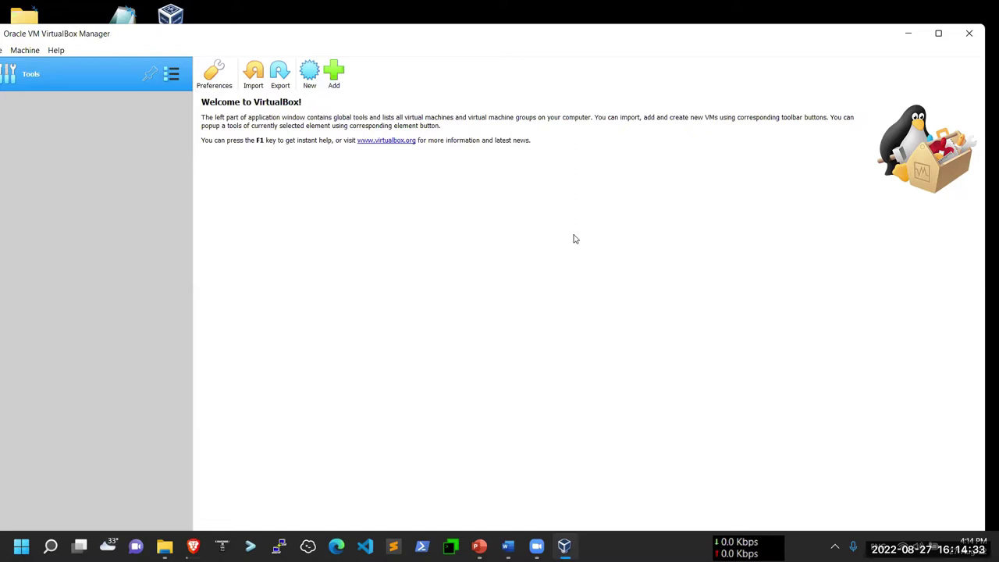
{"action": "left_click", "coordinate": [910, 31]}
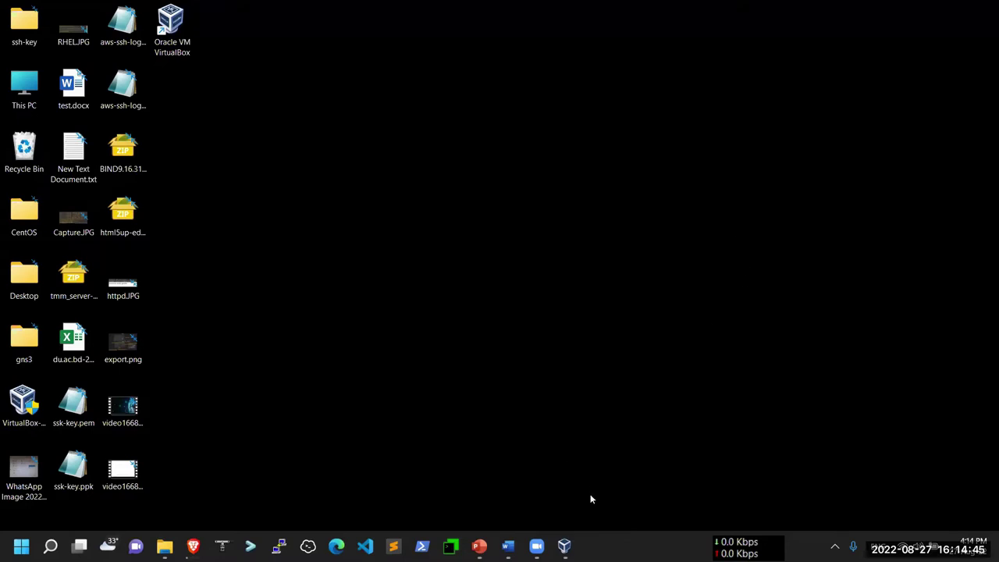
{"action": "left_click", "coordinate": [565, 545]}
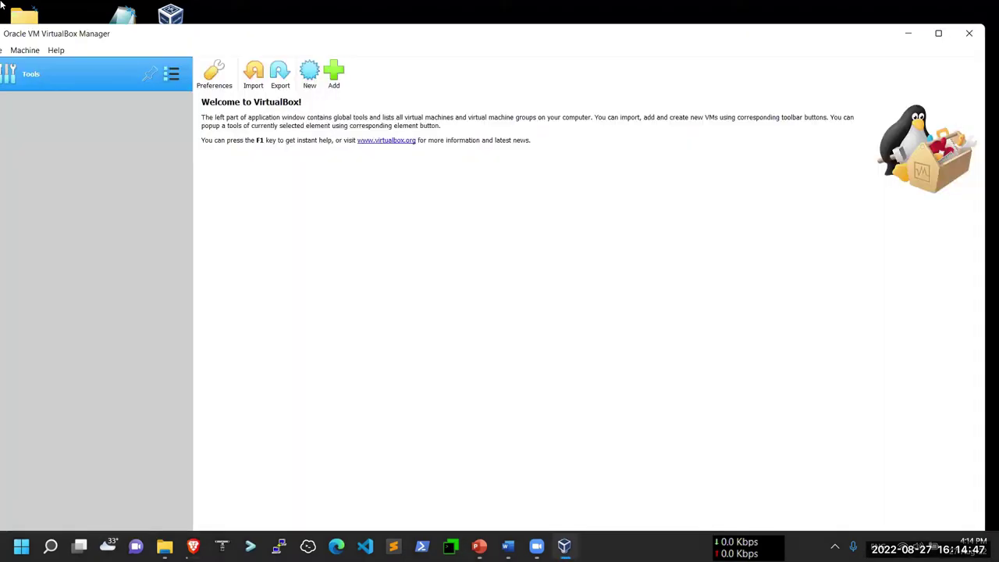
{"action": "double_click", "coordinate": [373, 31]}
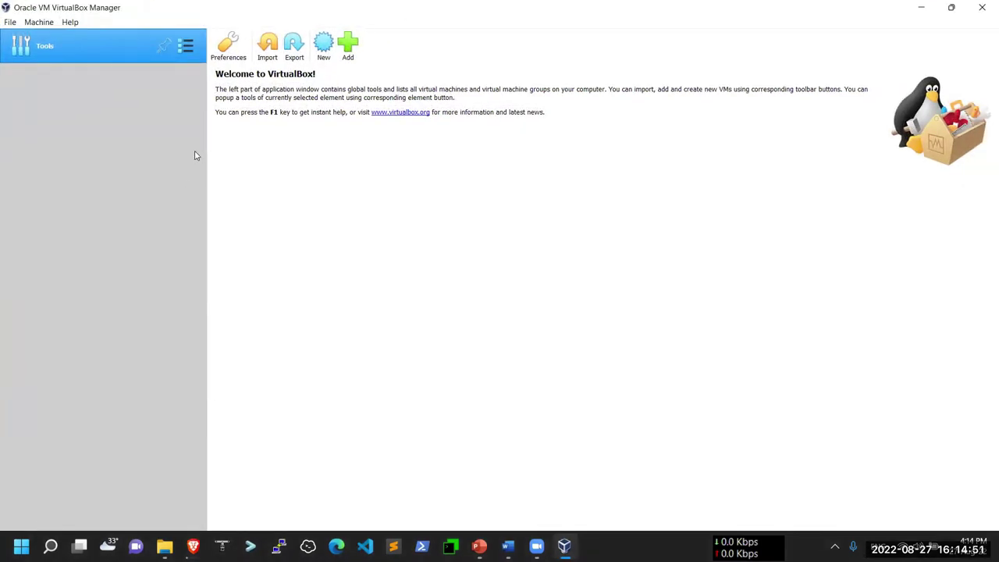
{"action": "left_click", "coordinate": [924, 6]}
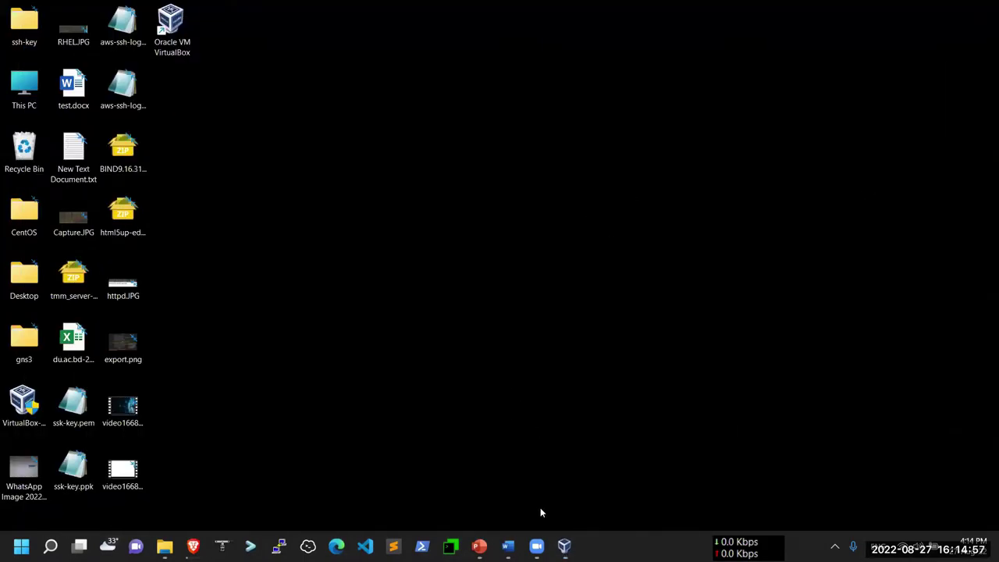
{"action": "key", "text": "alt+Tab"}
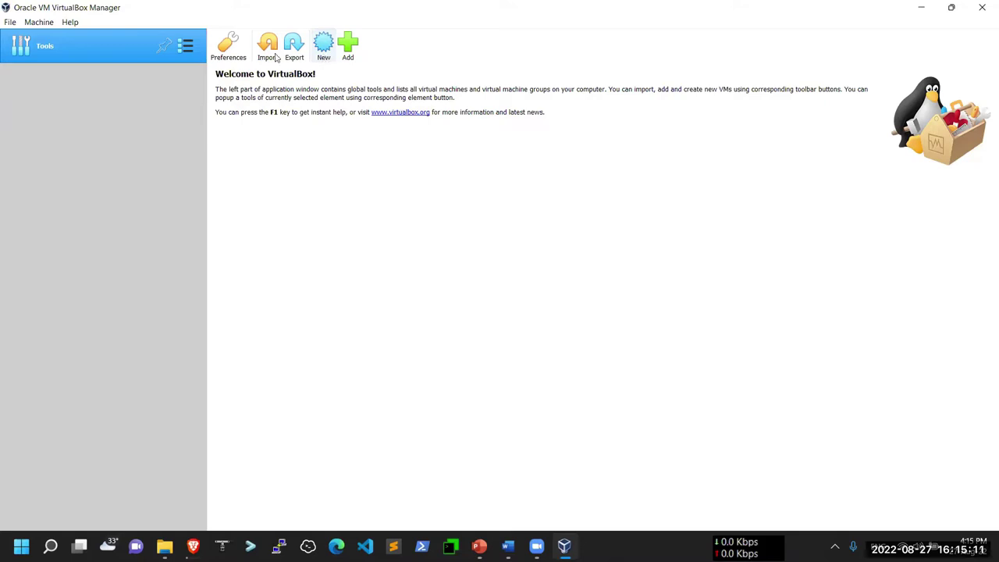
Step: Open the new virtual machine wizard from the Machine menu
{"action": "left_click", "coordinate": [37, 23]}
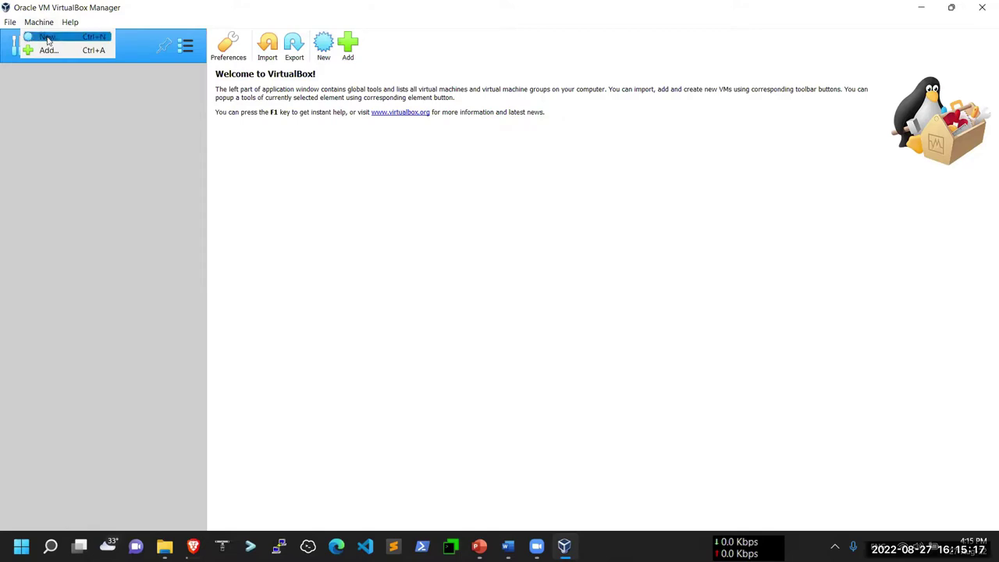
{"action": "left_click", "coordinate": [47, 39]}
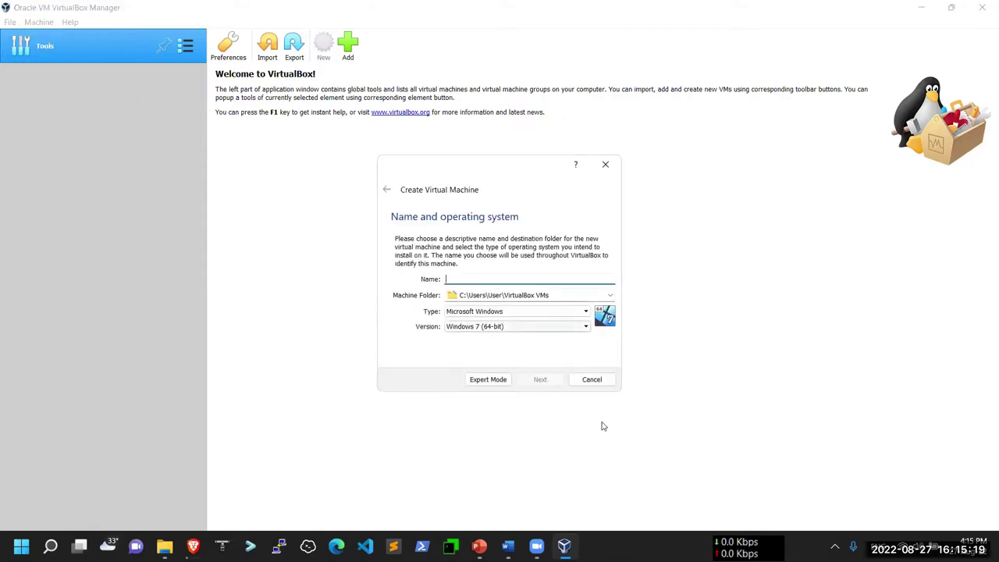
{"action": "left_click", "coordinate": [591, 380]}
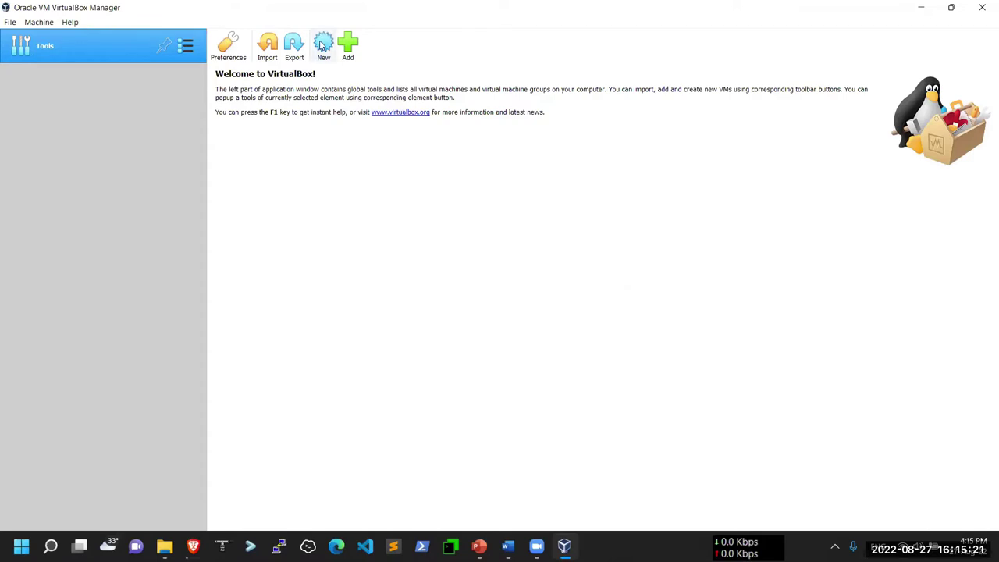
{"action": "left_click", "coordinate": [321, 45]}
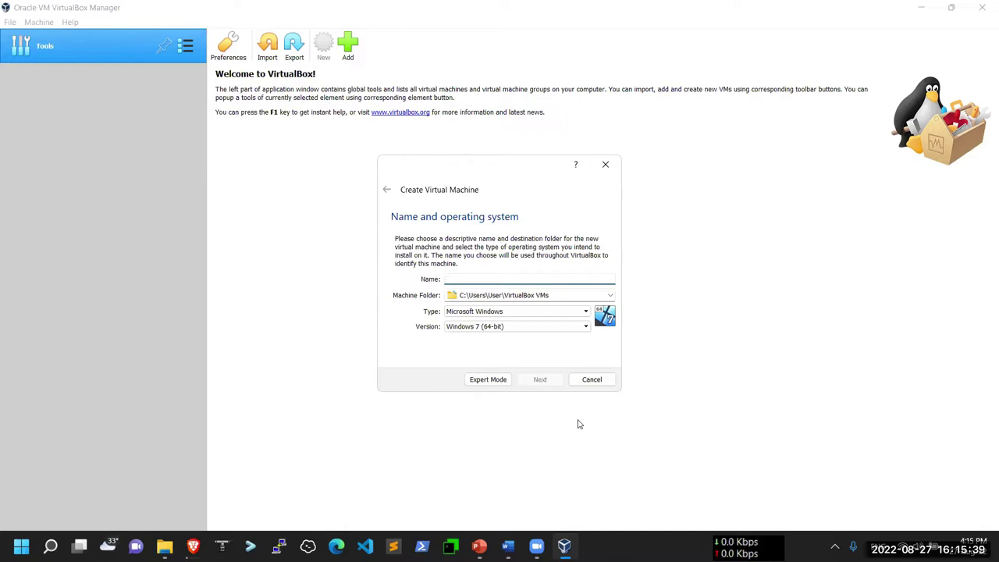
Step: Name the machine AlmaLinux-9-64bit so Type and Version become Linux 64-bit
{"action": "type", "text": "AlmaLinu"}
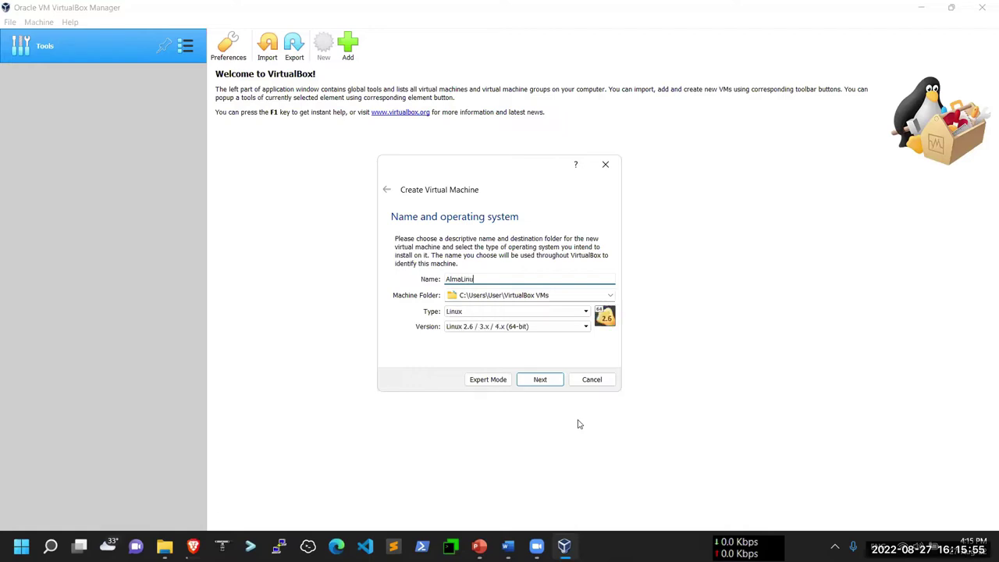
{"action": "type", "text": "x-9-64bit"}
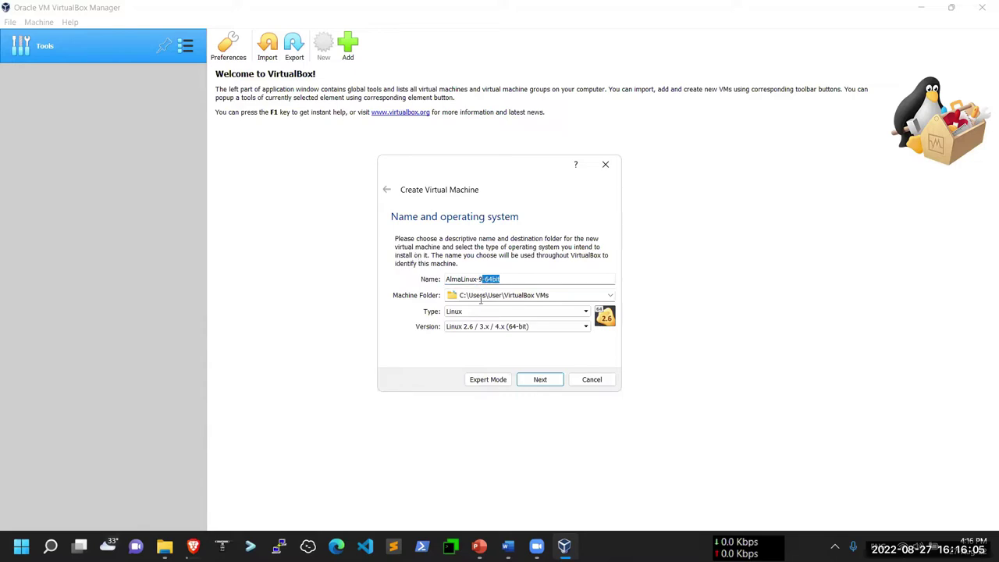
{"action": "left_click_drag", "start_coordinate": [501, 279], "coordinate": [444, 277]}
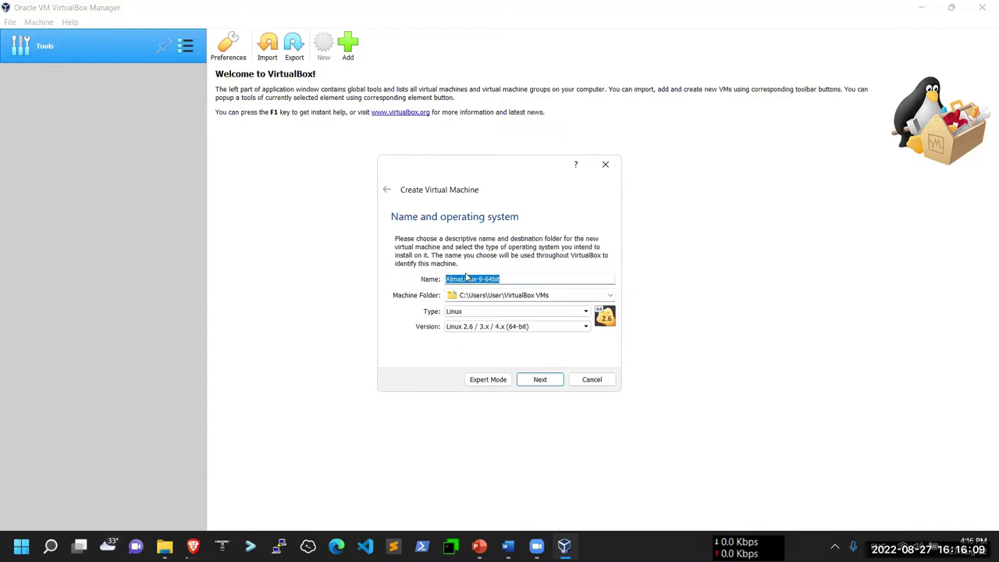
{"action": "mouse_move", "coordinate": [457, 279]}
{"action": "left_mouse_down"}
{"action": "mouse_move", "coordinate": [475, 279]}
{"action": "mouse_move", "coordinate": [446, 279]}
{"action": "left_mouse_up"}
{"action": "left_click", "coordinate": [476, 278]}
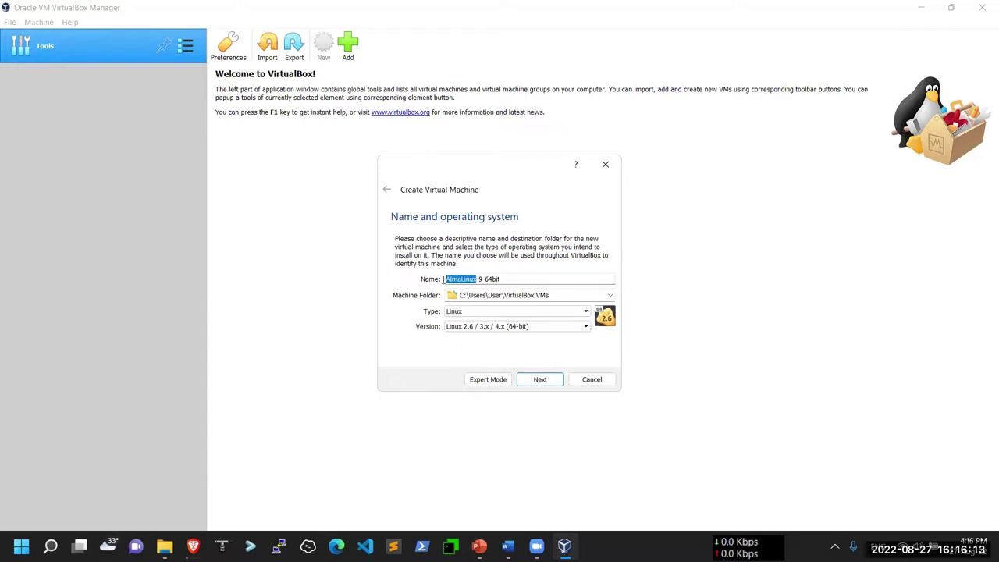
{"action": "left_click", "coordinate": [481, 278]}
{"action": "left_click_drag", "start_coordinate": [485, 279], "coordinate": [510, 272]}
{"action": "left_click_drag", "start_coordinate": [524, 171], "coordinate": [516, 122]}
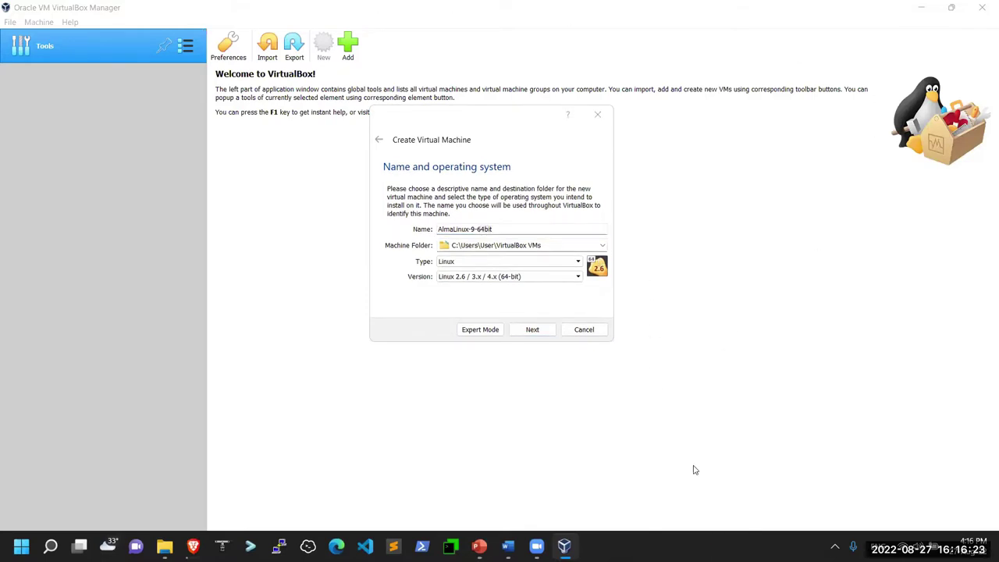
{"action": "key", "text": "super"}
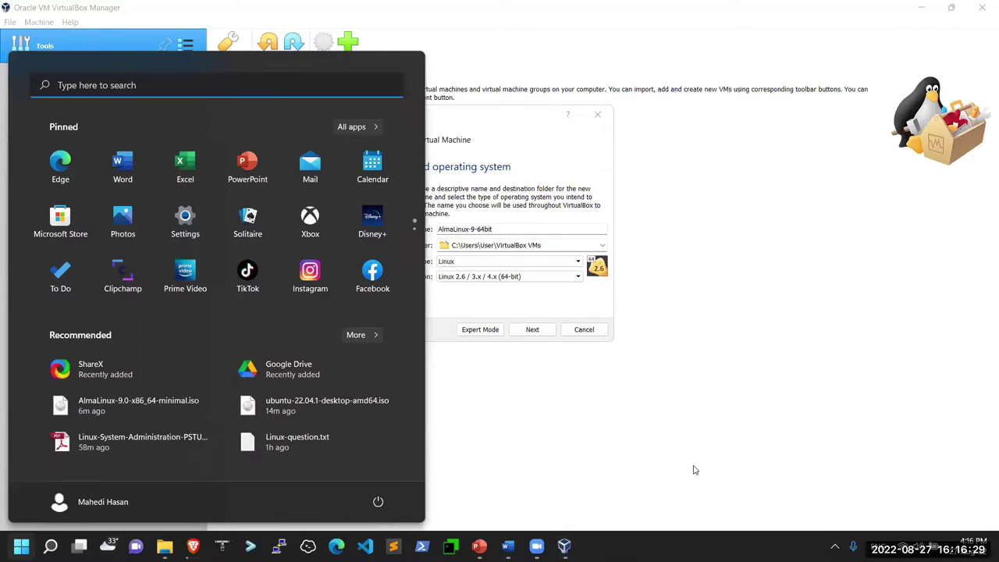
Step: Launch Task Manager and review CPU and Memory performance, ending on 20 GB installed memory
{"action": "type", "text": "tas"}
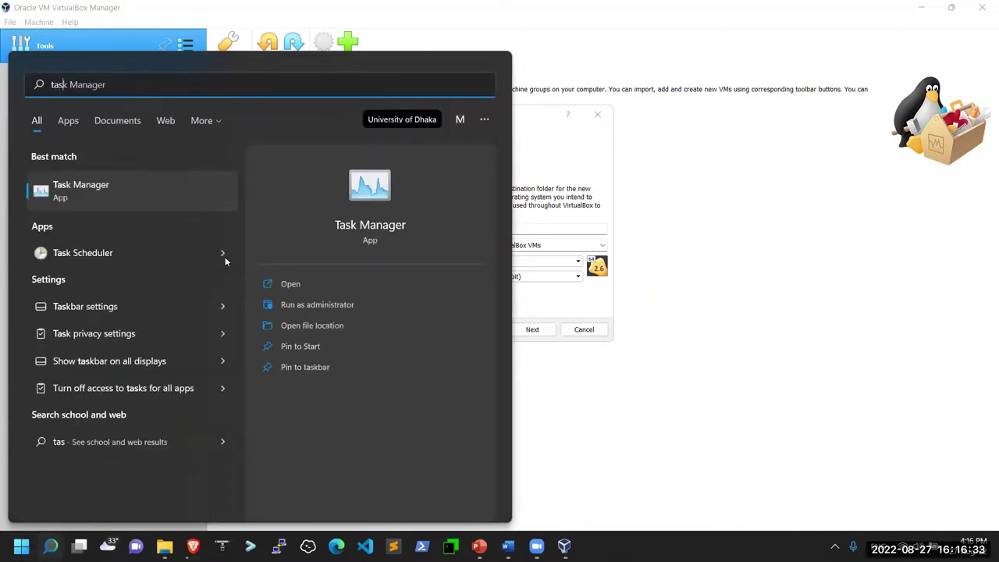
{"action": "left_click", "coordinate": [175, 187]}
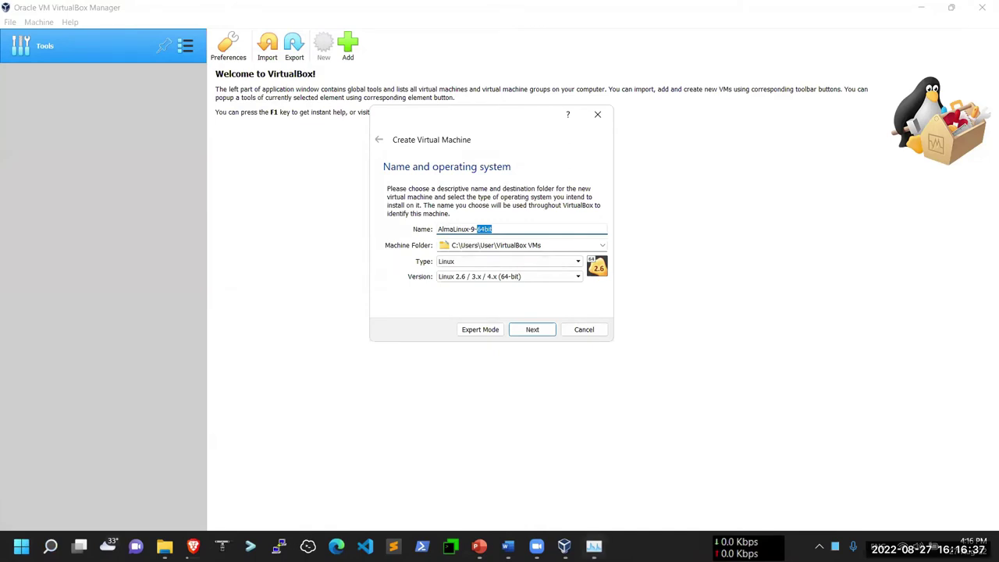
{"action": "left_click", "coordinate": [594, 546]}
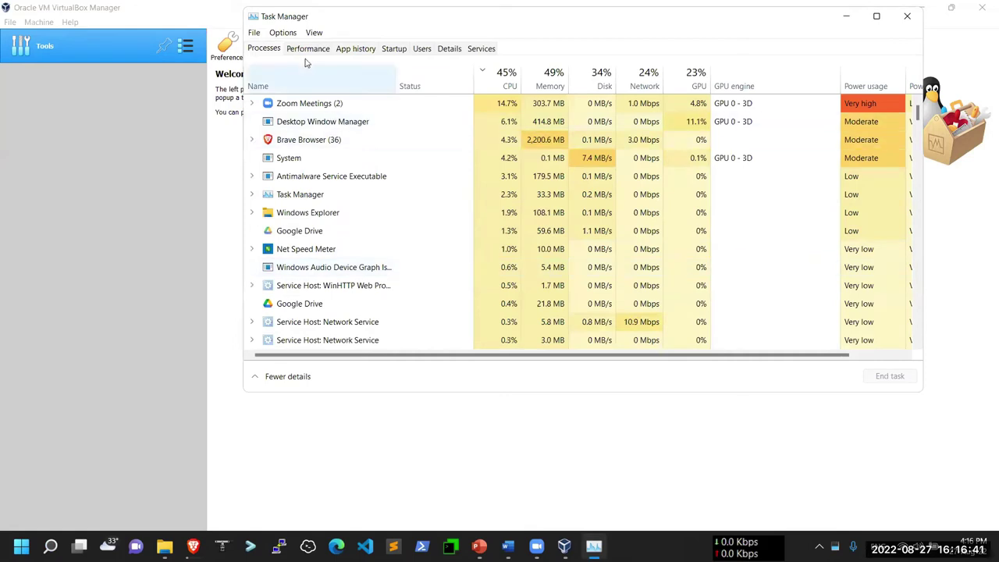
{"action": "left_click", "coordinate": [305, 50]}
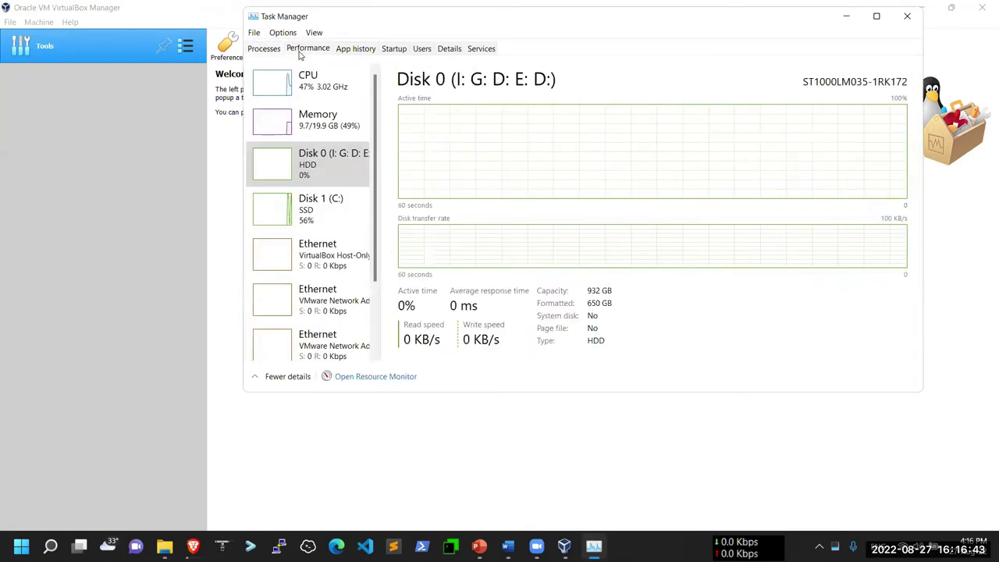
{"action": "left_click", "coordinate": [328, 91]}
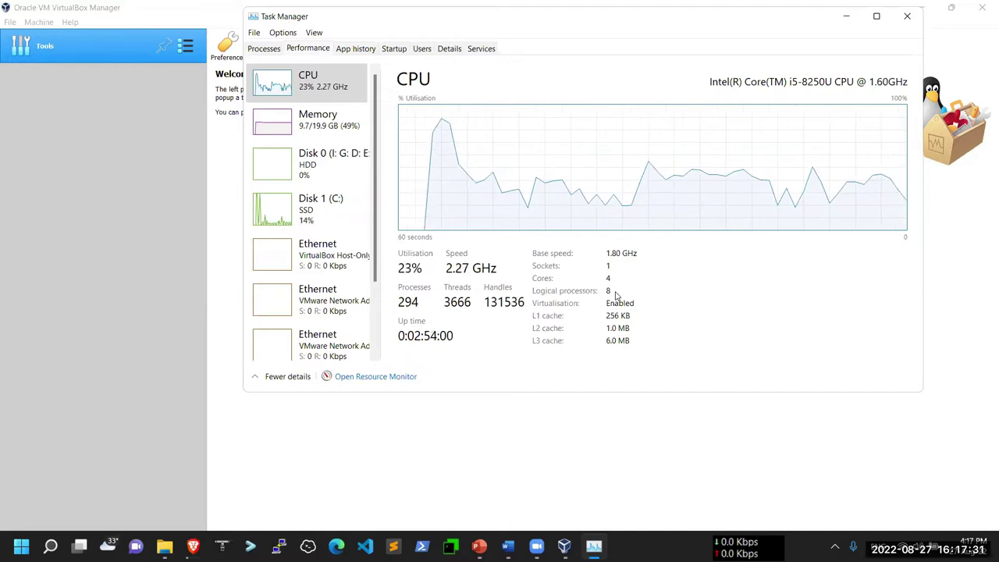
{"action": "left_click", "coordinate": [351, 129]}
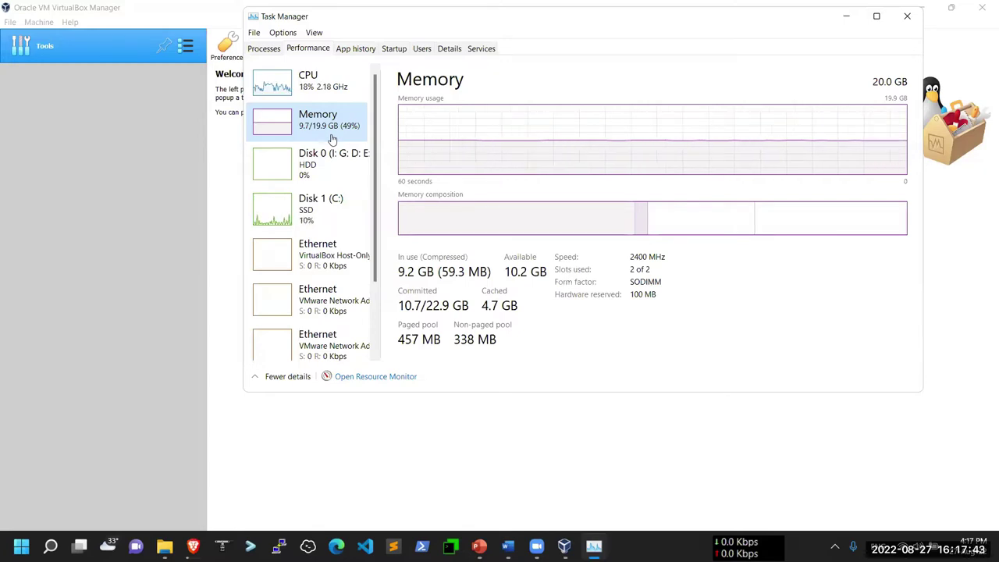
{"action": "left_click", "coordinate": [312, 81]}
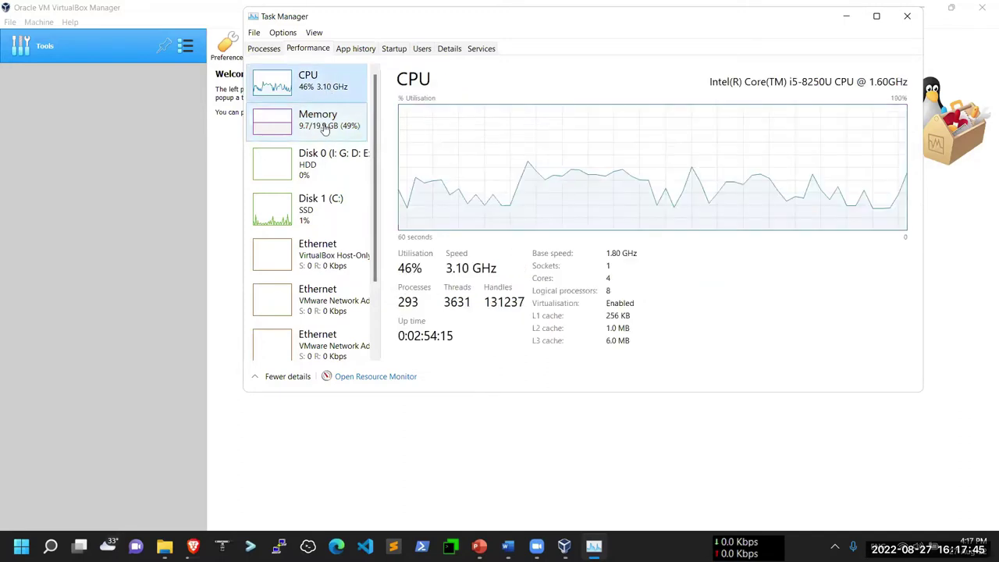
{"action": "left_click", "coordinate": [324, 129]}
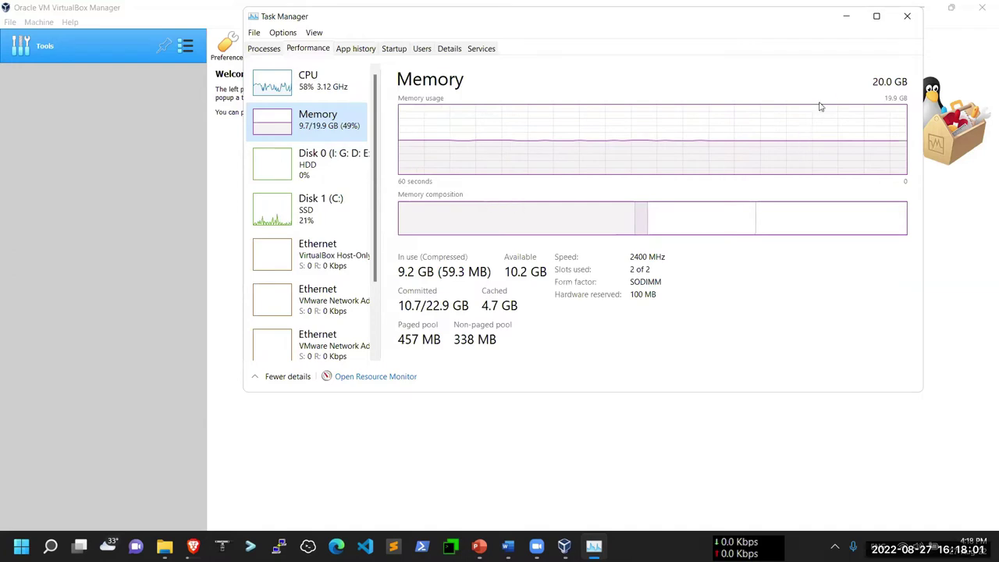
Step: Back in the wizard, keep the AlmaLinux-9-64bit name and default machine folder, then continue
{"action": "key", "text": "alt+Tab"}
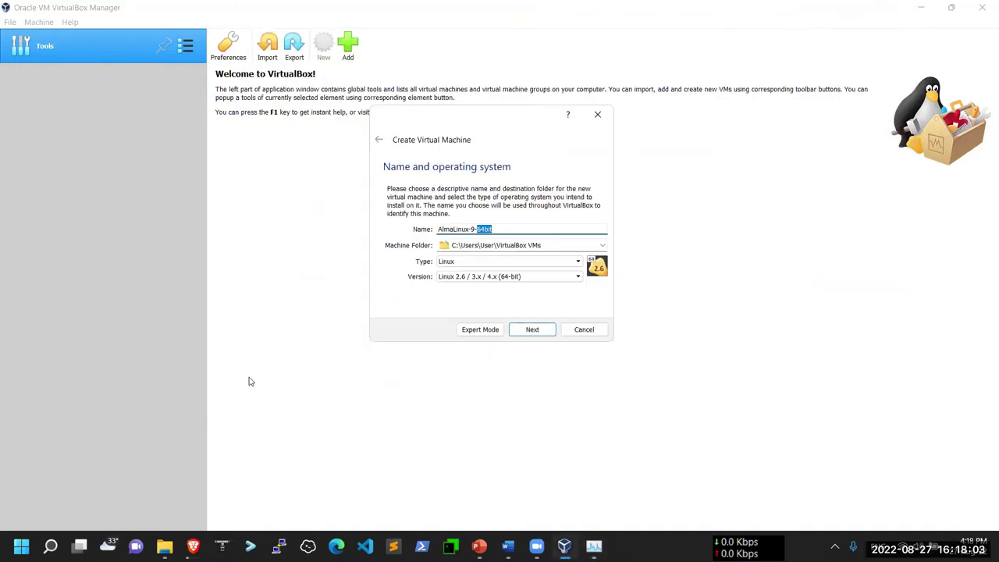
{"action": "left_click_drag", "start_coordinate": [486, 114], "coordinate": [466, 105]}
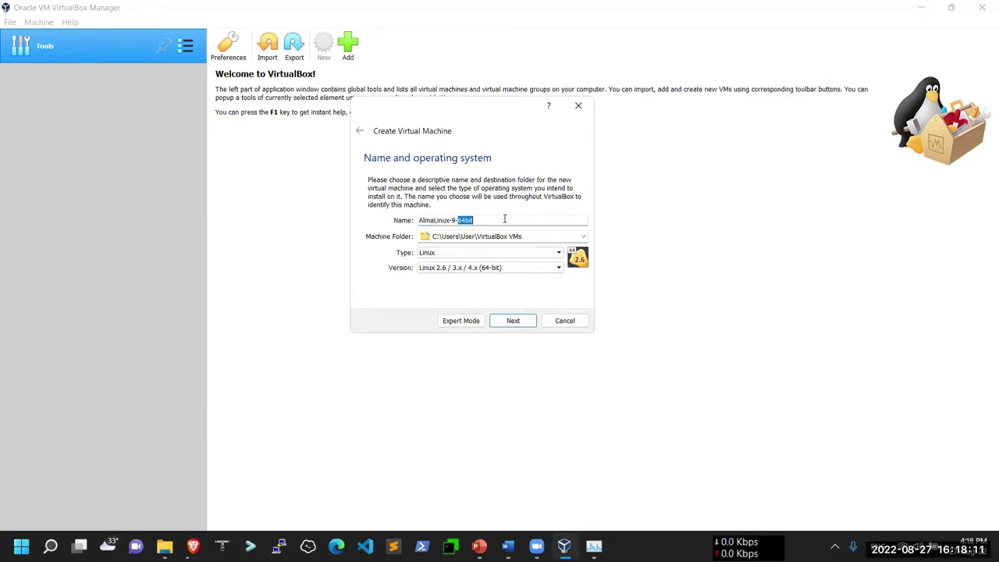
{"action": "left_click", "coordinate": [506, 220]}
{"action": "left_click_drag", "start_coordinate": [422, 221], "coordinate": [479, 213]}
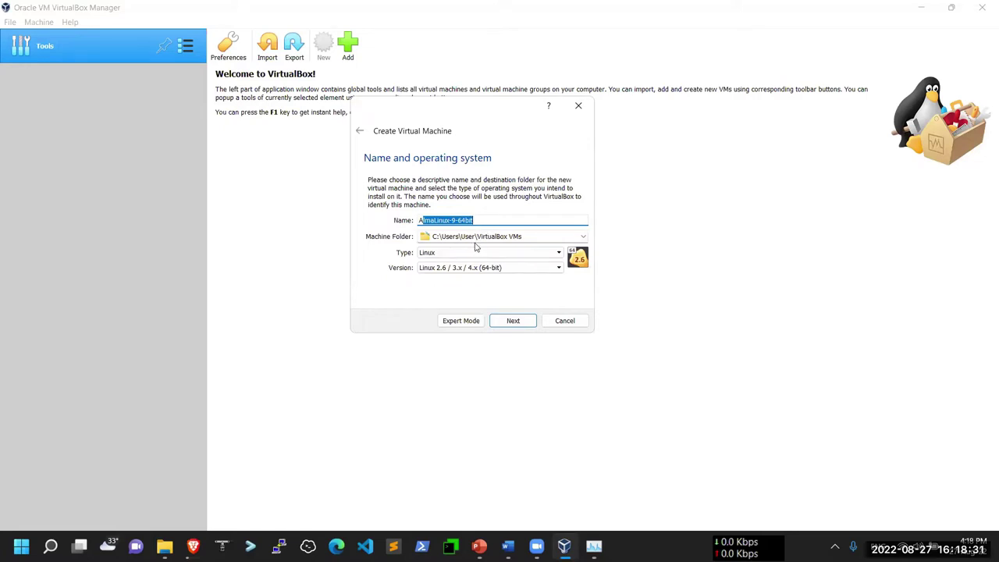
{"action": "left_click_drag", "start_coordinate": [476, 241], "coordinate": [519, 244]}
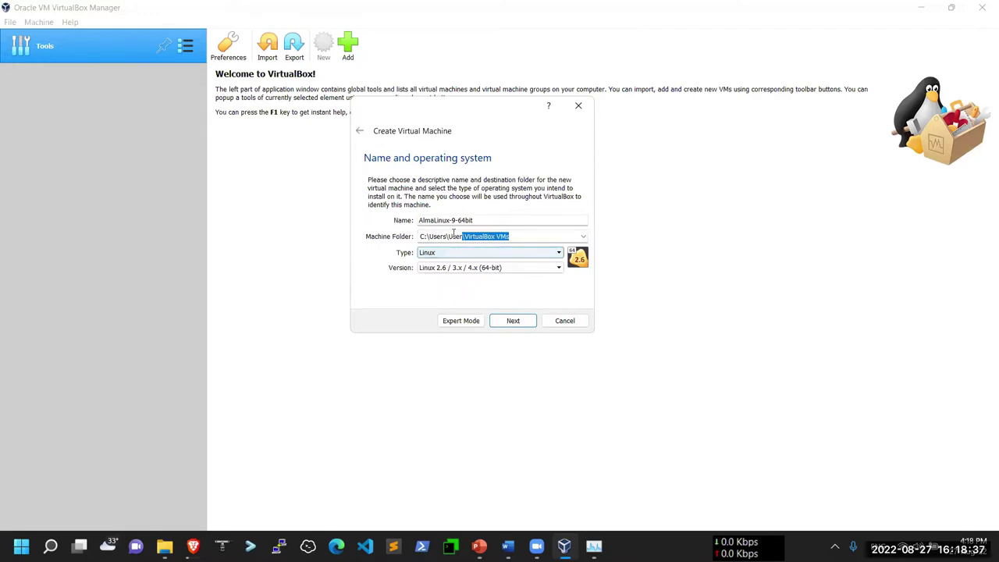
{"action": "left_click", "coordinate": [449, 221]}
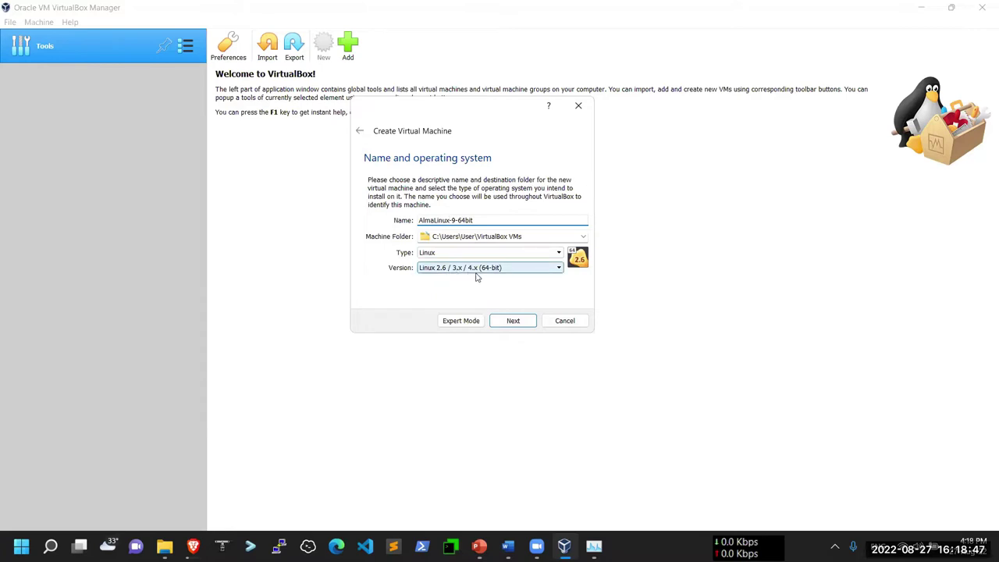
{"action": "left_click", "coordinate": [511, 321]}
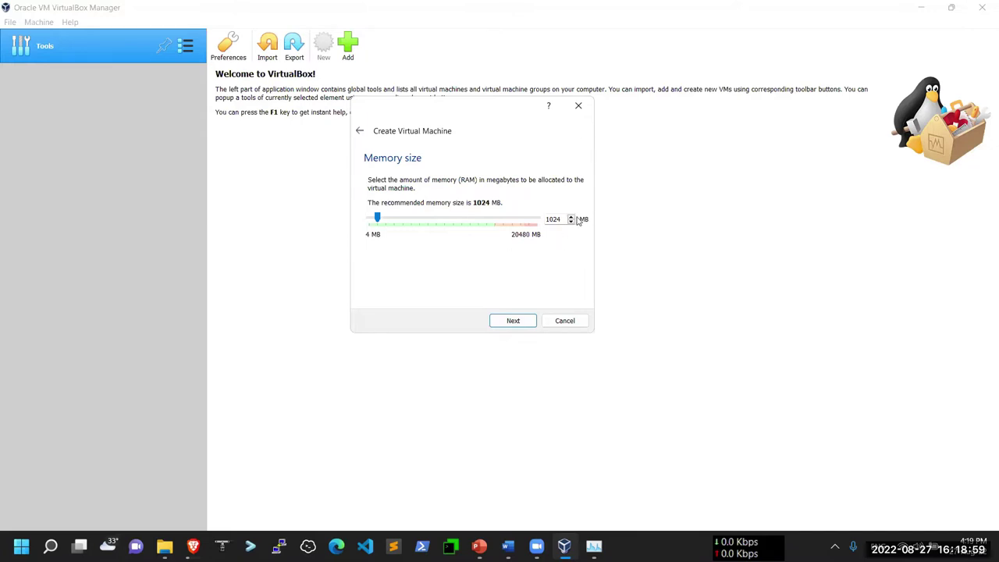
Step: Set the new VM's memory size to 4096 MB
{"action": "left_click_drag", "start_coordinate": [562, 219], "coordinate": [545, 219]}
{"action": "type", "text": "4096"}
{"action": "left_click", "coordinate": [513, 321]}
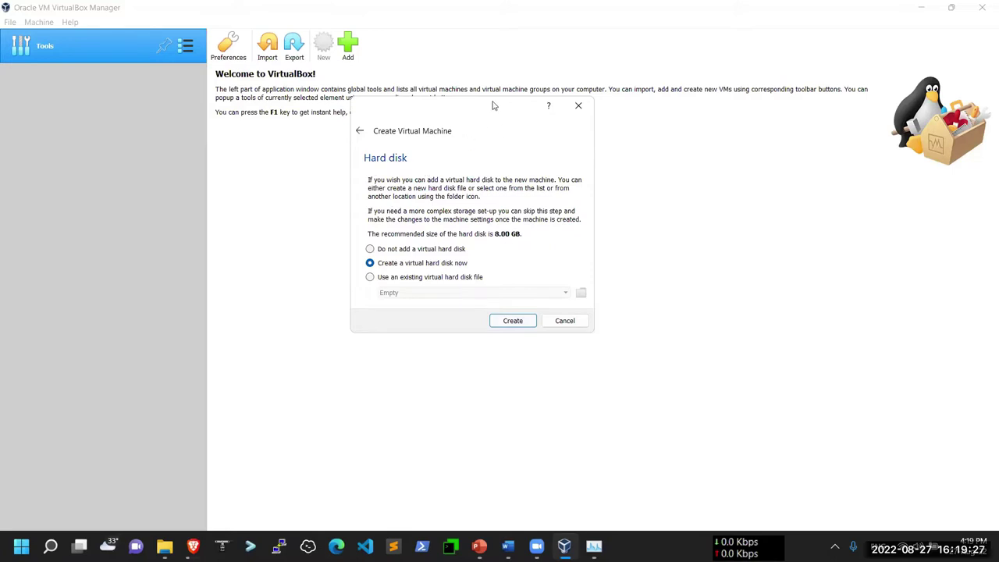
Step: Choose to create a new virtual hard disk, leaving VDI as the file type
{"action": "left_click_drag", "start_coordinate": [494, 107], "coordinate": [469, 145]}
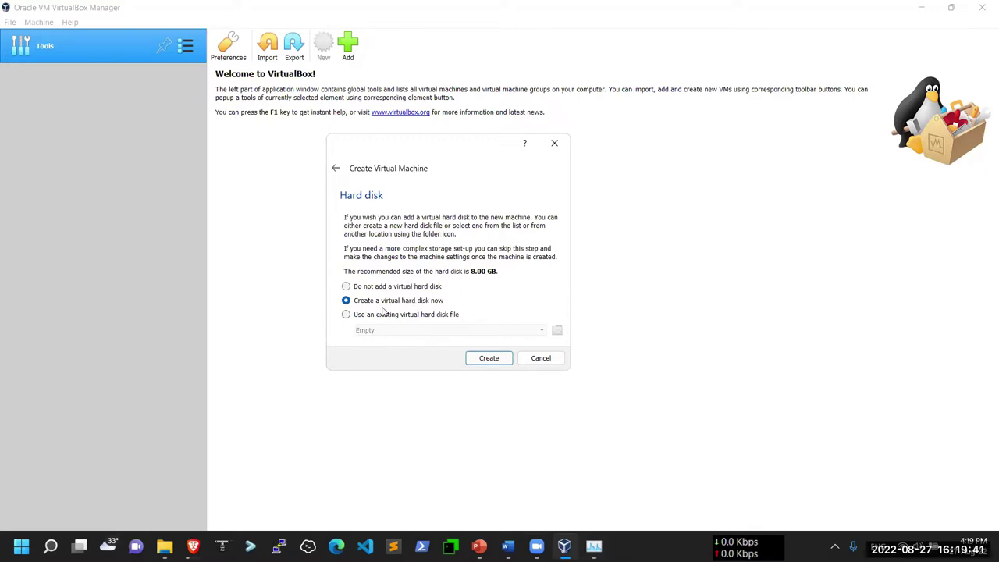
{"action": "left_click", "coordinate": [490, 358]}
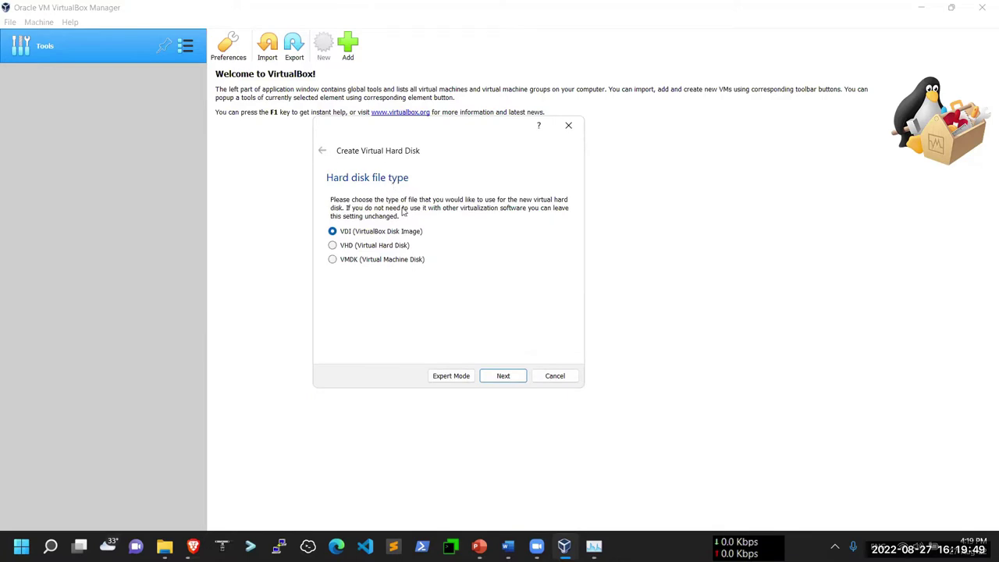
Step: Accept VDI as the disk file type and choose Fixed size storage for the new disk
{"action": "left_click", "coordinate": [511, 377]}
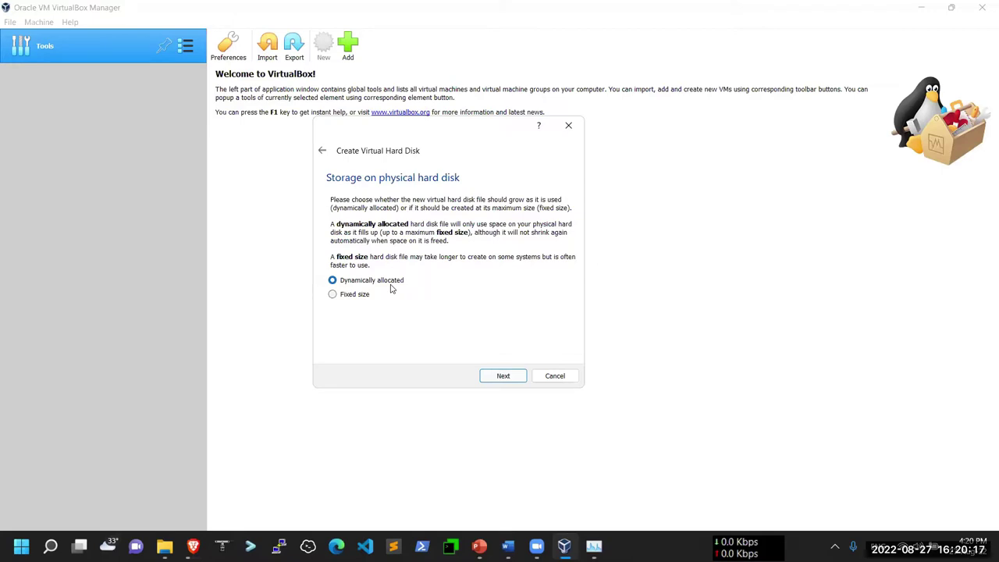
{"action": "left_click", "coordinate": [348, 301]}
{"action": "left_click", "coordinate": [165, 545]}
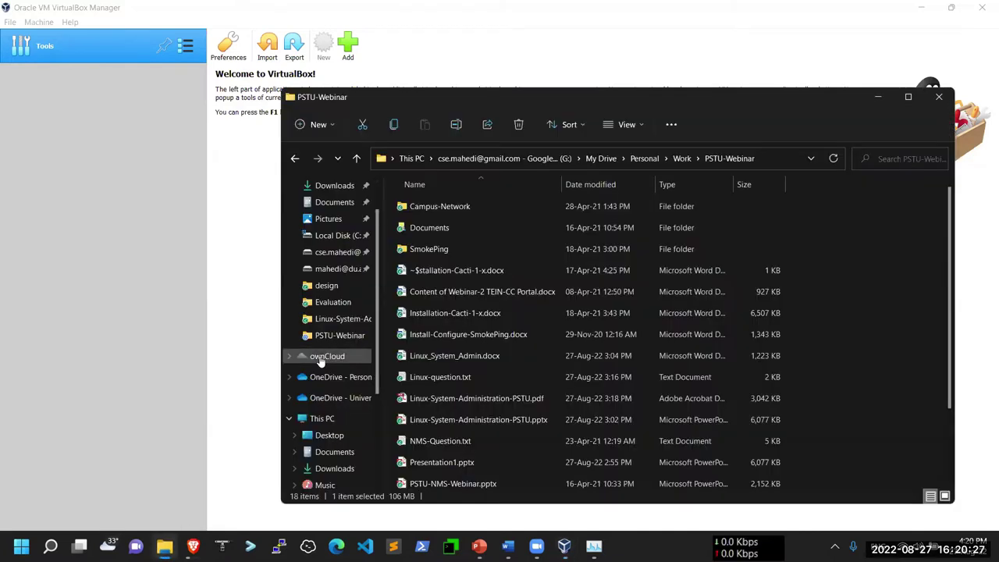
{"action": "scroll", "coordinate": [308, 356], "scroll_direction": "up", "scroll_amount": 1}
{"action": "scroll", "coordinate": [351, 385], "scroll_direction": "down", "scroll_amount": 2}
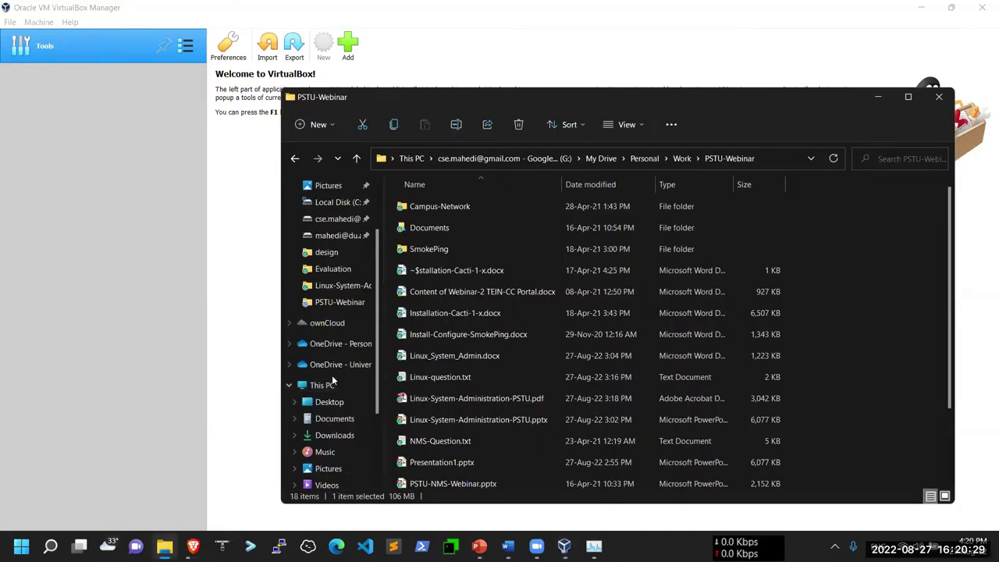
{"action": "left_click", "coordinate": [322, 386]}
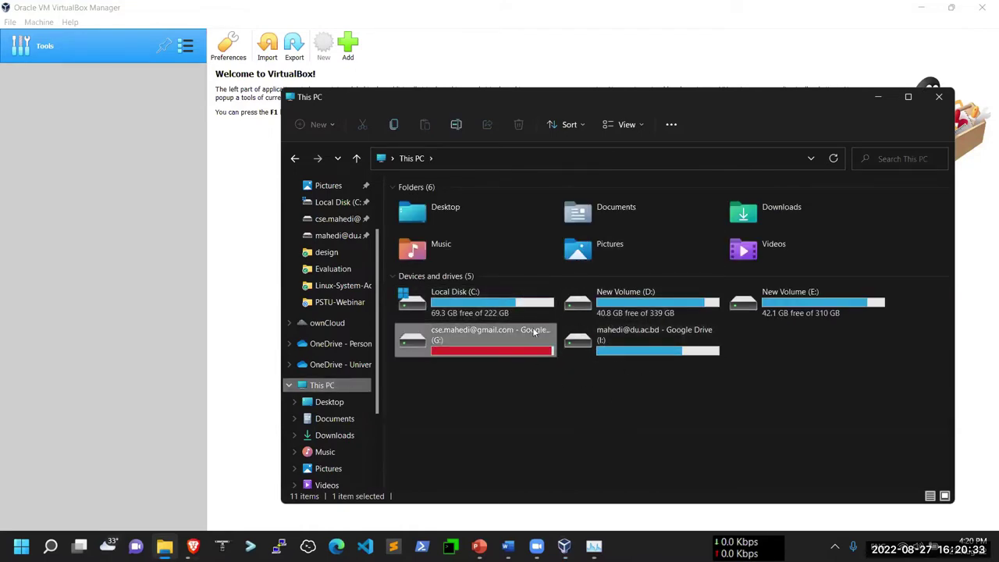
{"action": "left_click", "coordinate": [879, 97]}
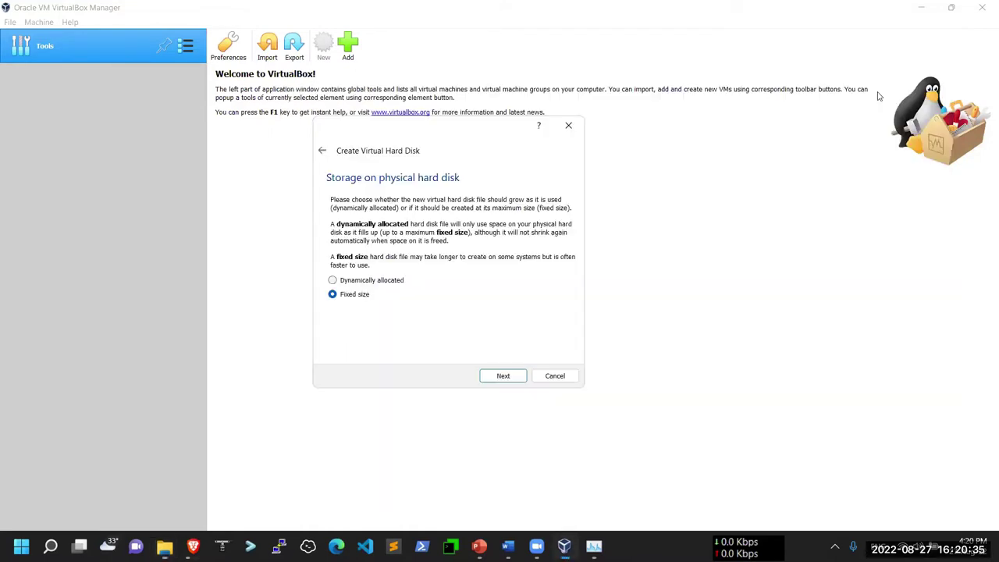
Step: Make the disk dynamically allocated, set its size to 20 GB, and create it
{"action": "left_click", "coordinate": [383, 279]}
{"action": "left_click", "coordinate": [501, 378]}
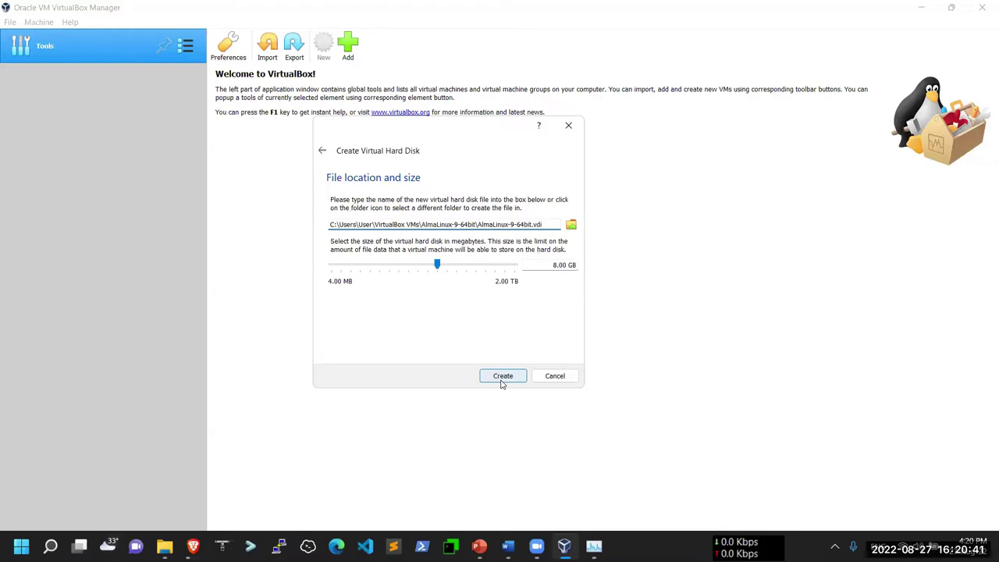
{"action": "left_click", "coordinate": [544, 264]}
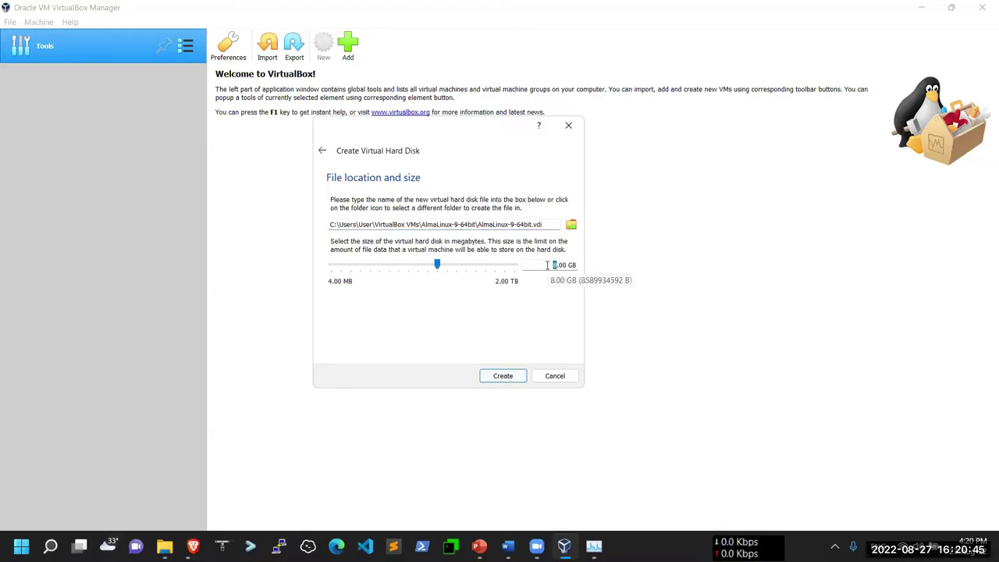
{"action": "type", "text": "2"}
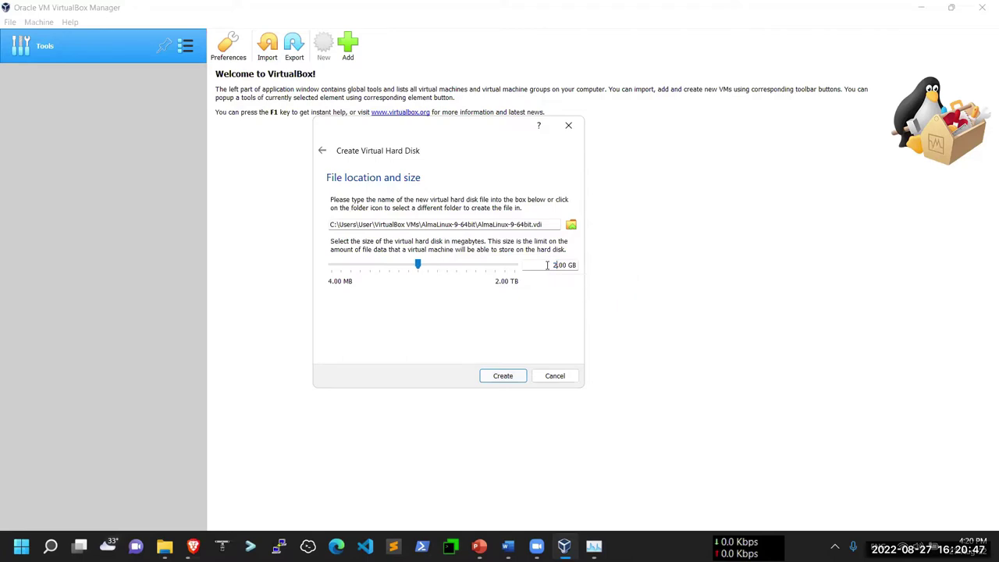
{"action": "type", "text": "0"}
{"action": "left_click_drag", "start_coordinate": [568, 265], "coordinate": [546, 265]}
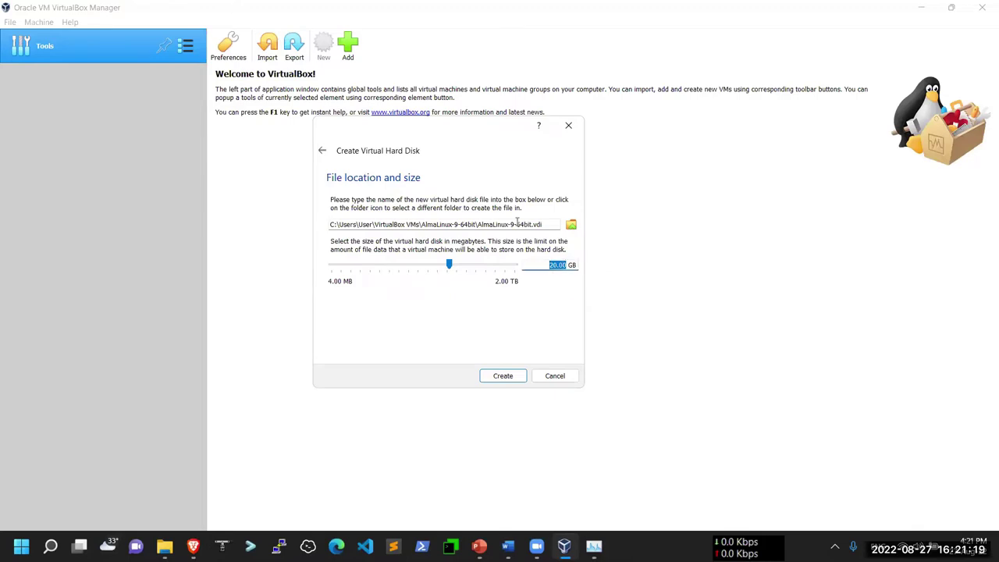
{"action": "left_click", "coordinate": [505, 381]}
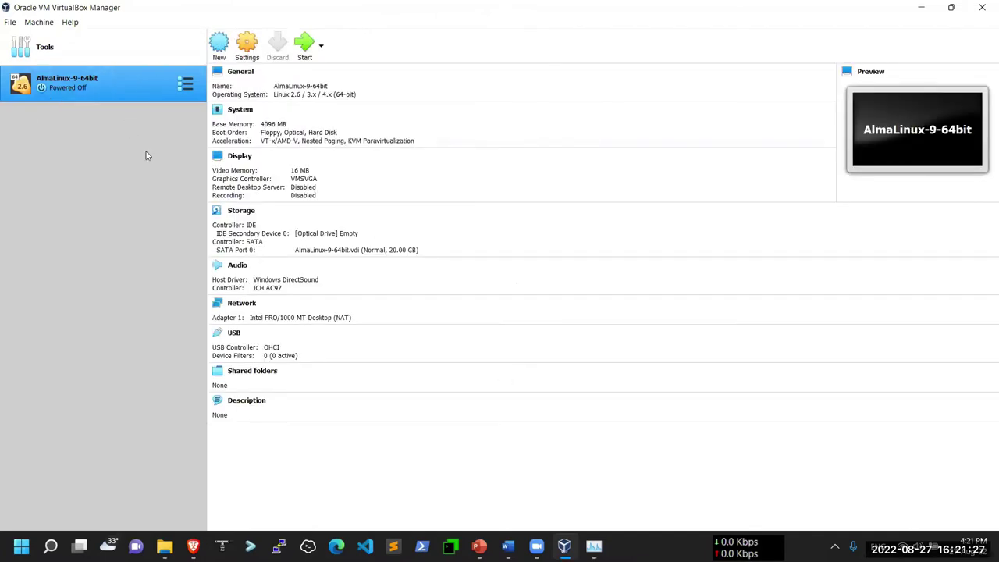
{"action": "left_click", "coordinate": [307, 47]}
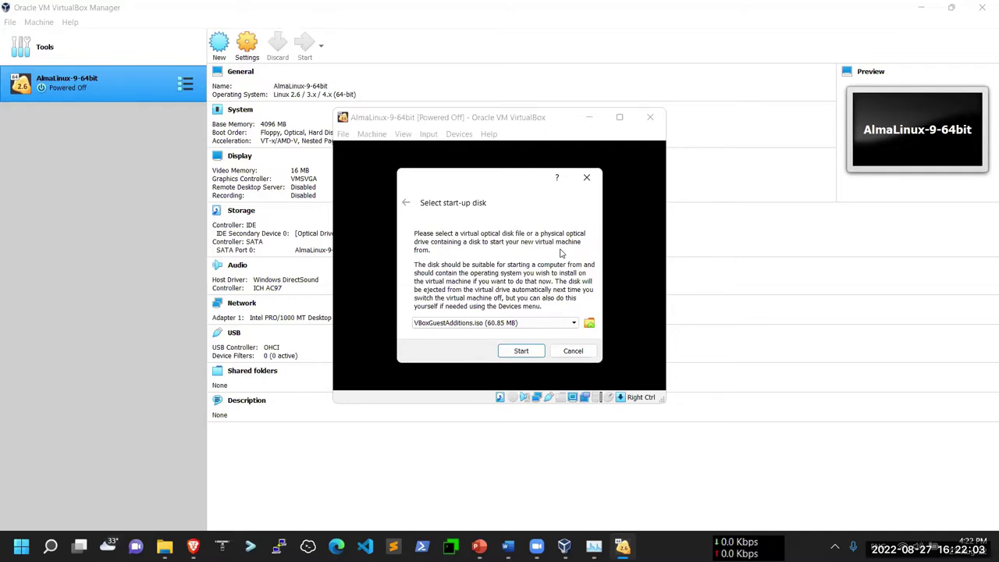
{"action": "left_click", "coordinate": [591, 354]}
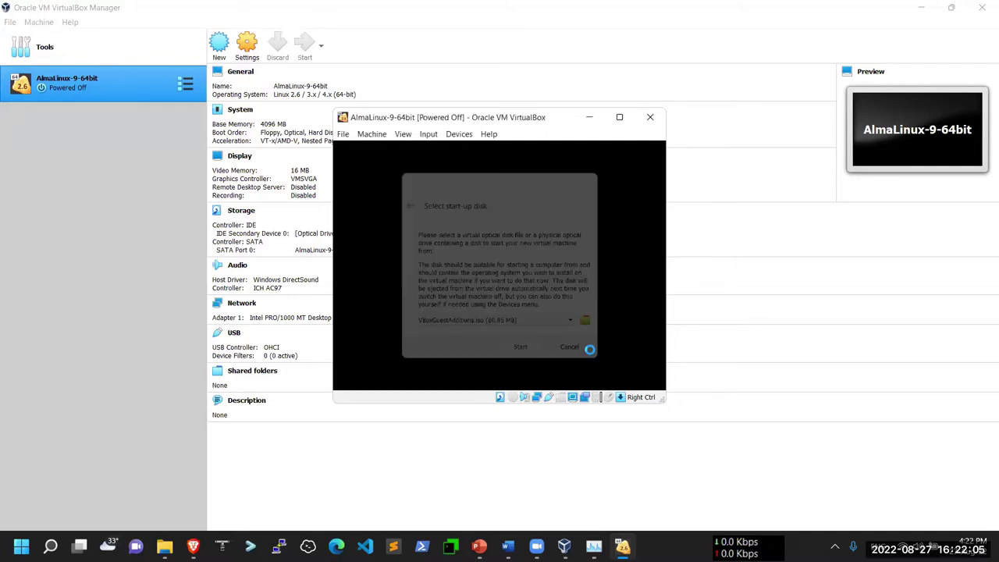
{"action": "left_click", "coordinate": [660, 118]}
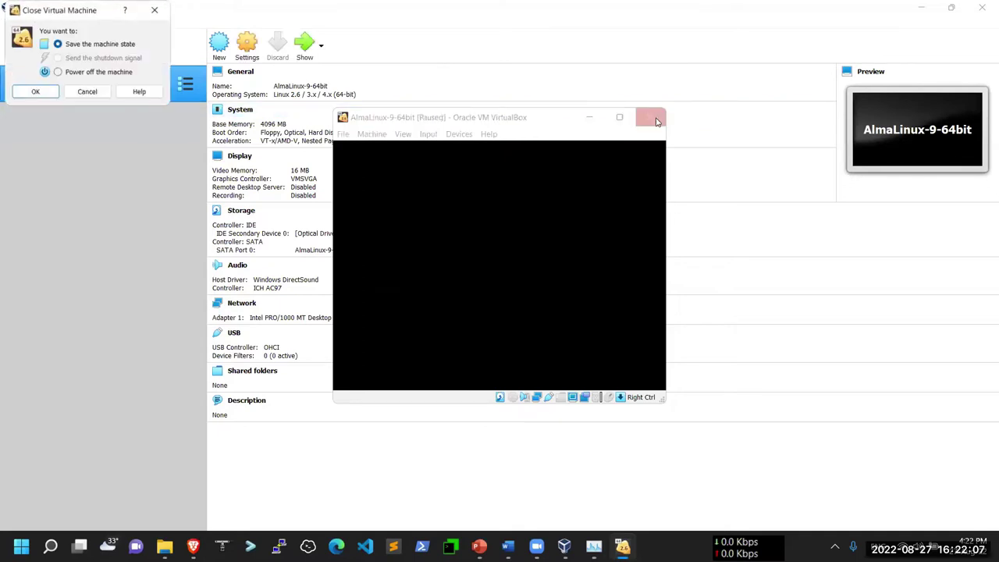
{"action": "left_click", "coordinate": [93, 72]}
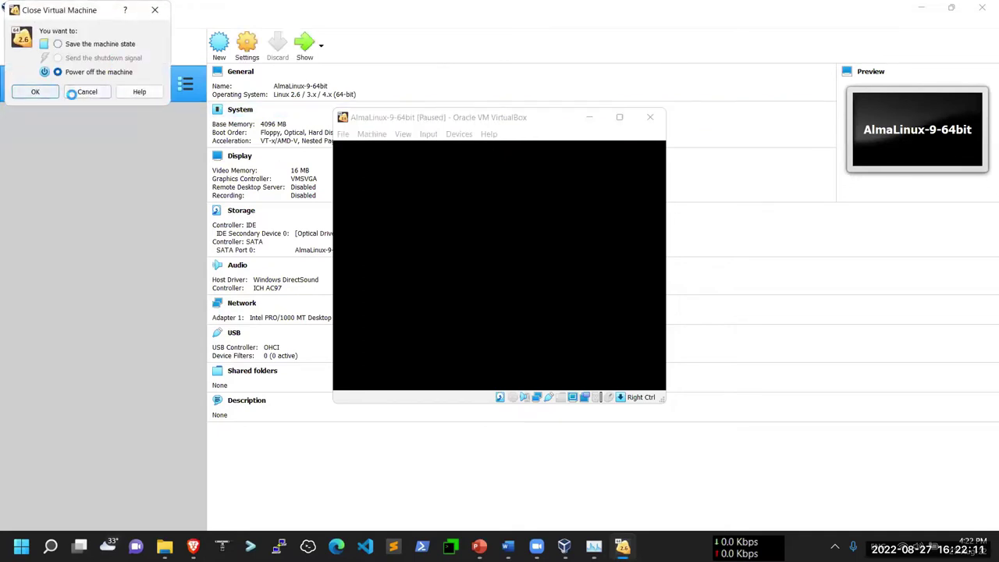
{"action": "left_click", "coordinate": [35, 92]}
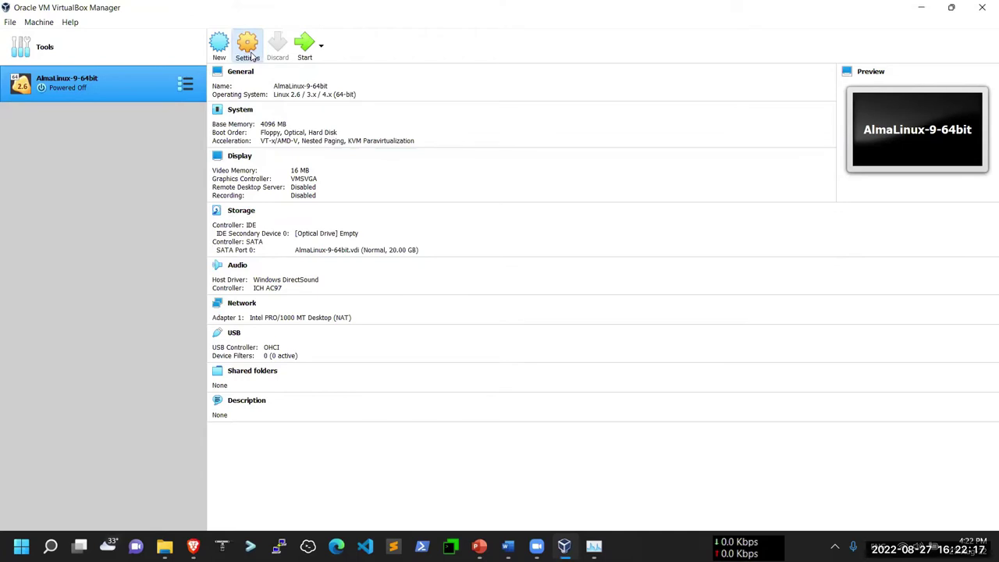
Step: Uncheck Floppy in the AlmaLinux-9-64bit System boot order
{"action": "left_click", "coordinate": [248, 48]}
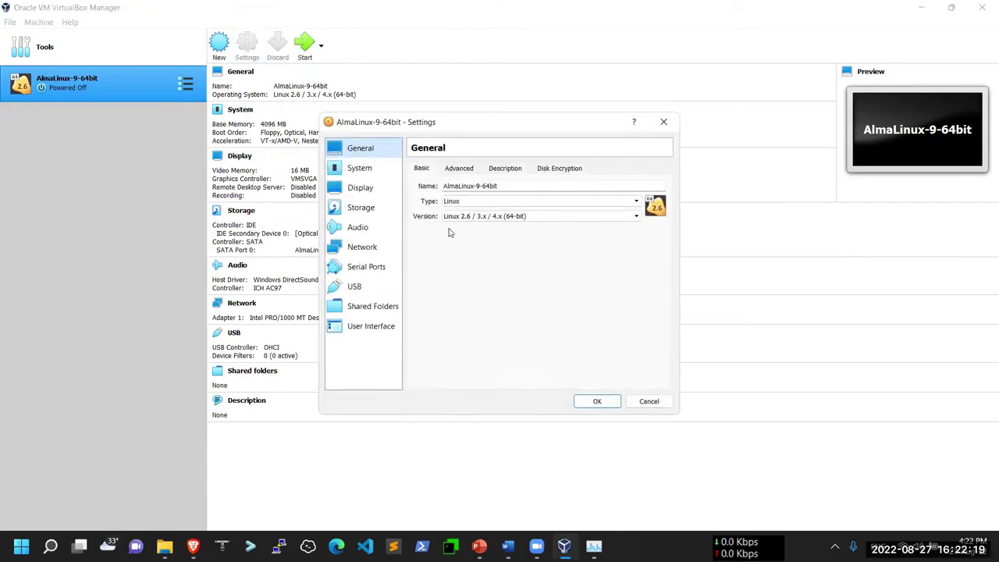
{"action": "left_click", "coordinate": [355, 170]}
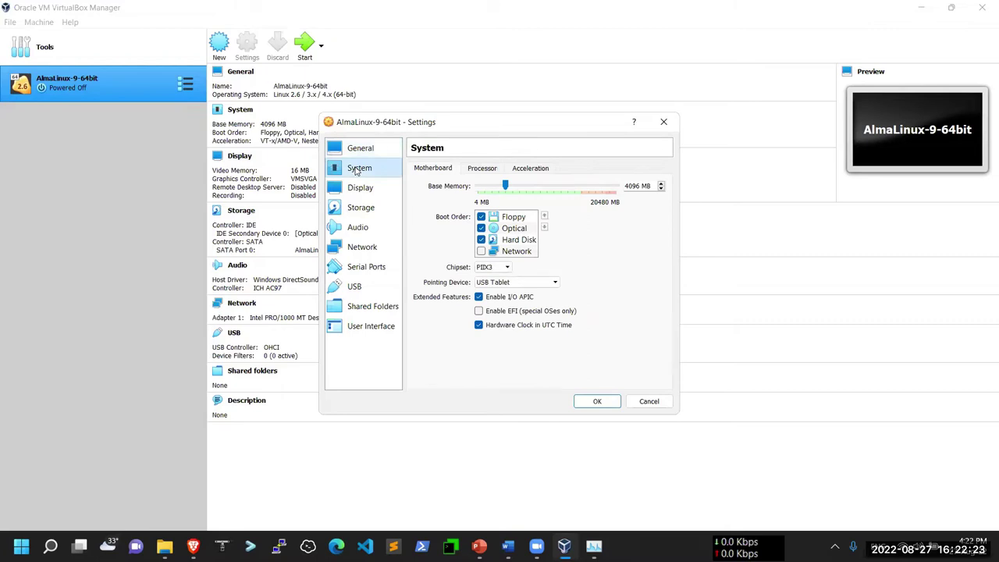
{"action": "left_click", "coordinate": [480, 218]}
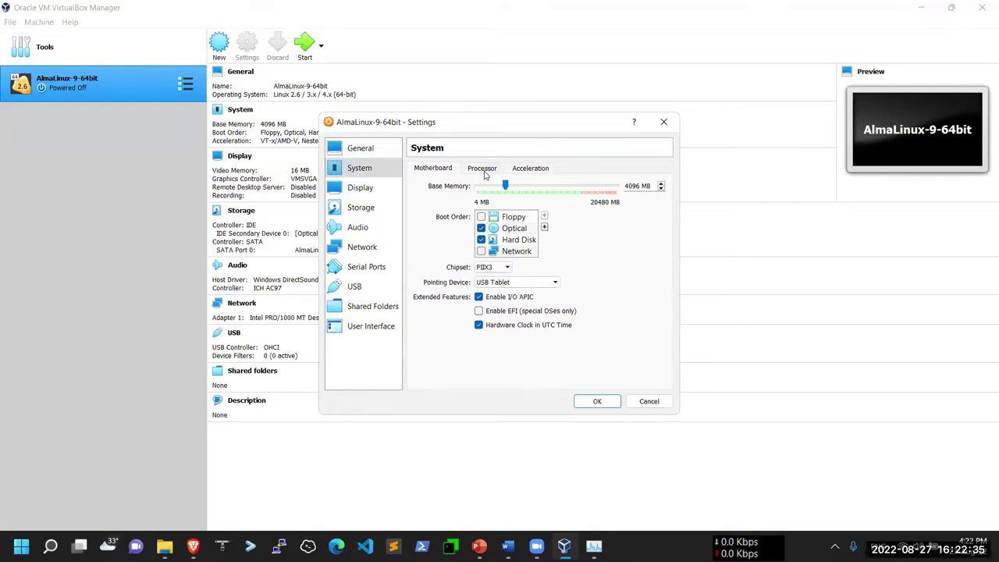
Step: Raise the processor count to 4 and check host resources in Task Manager
{"action": "left_click", "coordinate": [484, 172]}
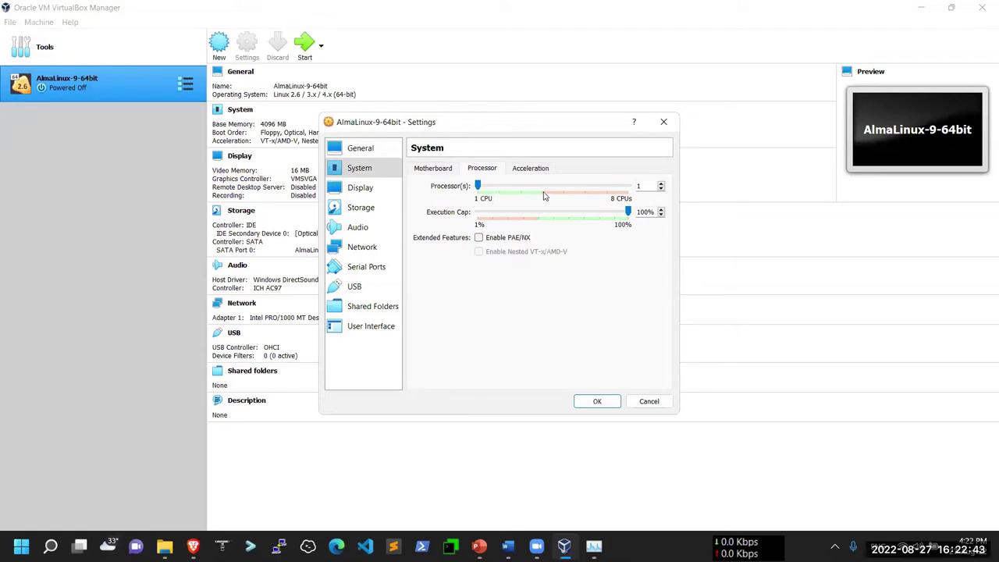
{"action": "left_click_drag", "start_coordinate": [477, 186], "coordinate": [545, 201]}
{"action": "double_click", "coordinate": [639, 186]}
{"action": "left_click", "coordinate": [594, 545]}
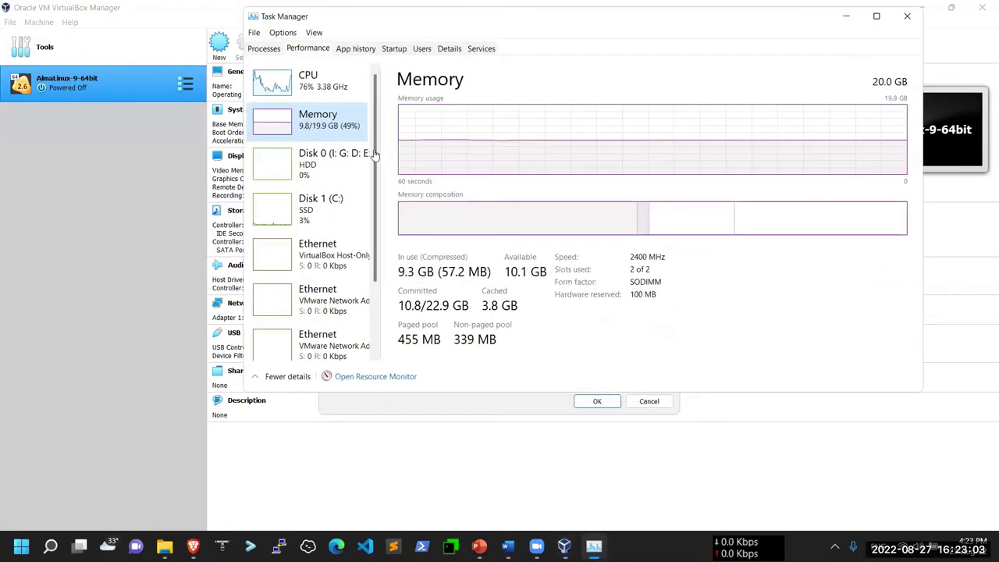
{"action": "left_click", "coordinate": [316, 87]}
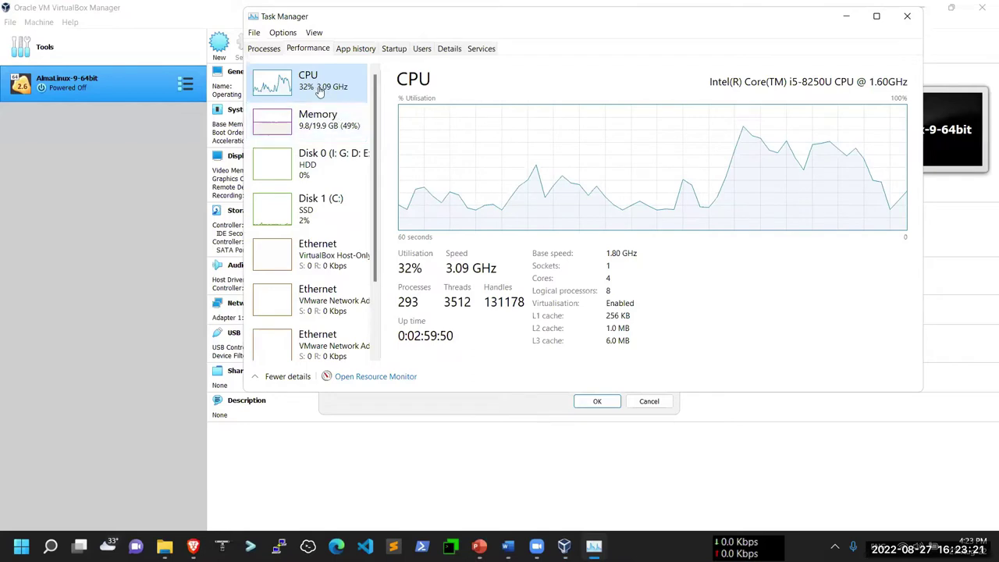
{"action": "left_click", "coordinate": [848, 22]}
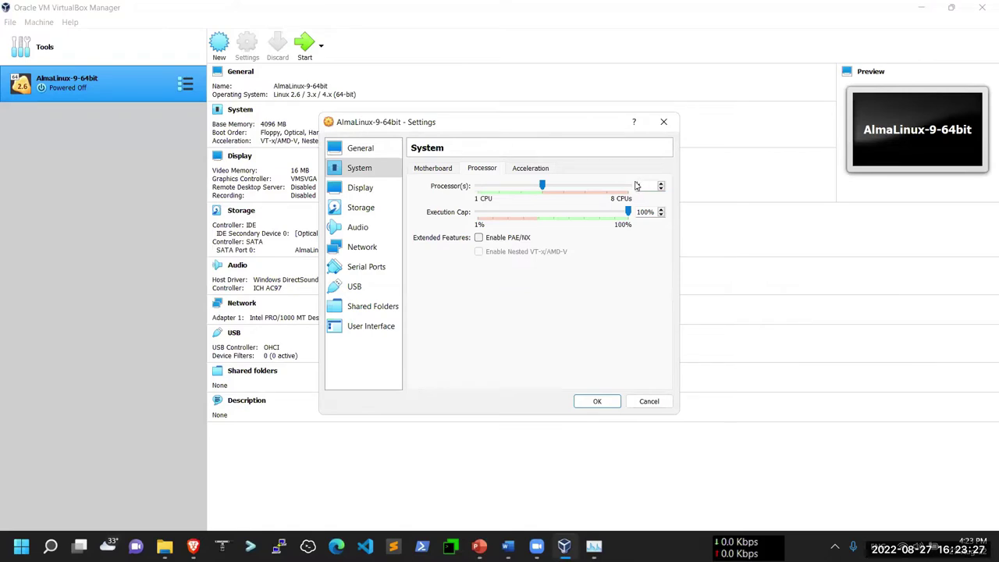
Step: Leave Processor(s) at 4 and switch to the Display settings page
{"action": "left_click_drag", "start_coordinate": [639, 185], "coordinate": [634, 189]}
{"action": "left_click", "coordinate": [365, 196]}
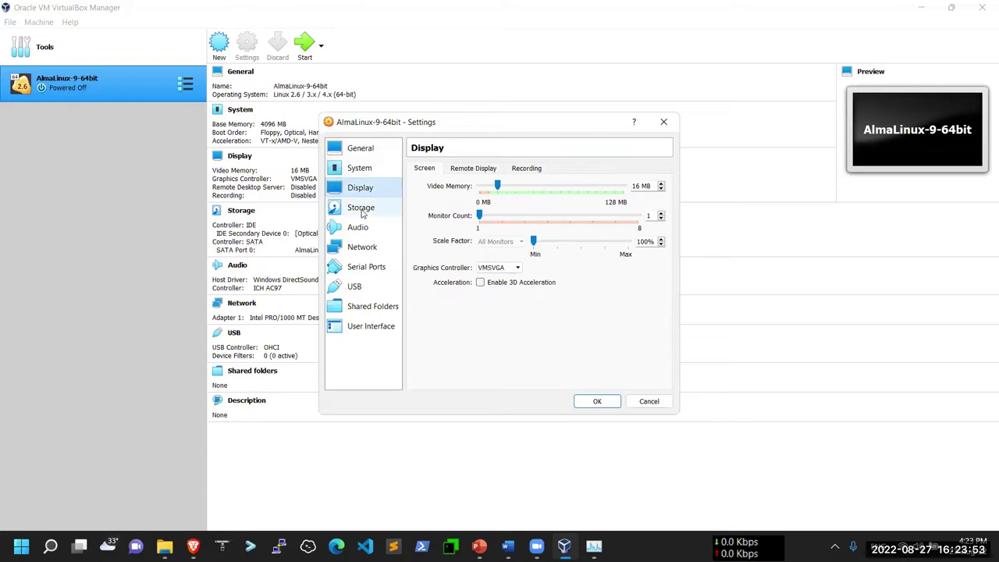
Step: In Storage settings, review the AlmaLinux-9-64bit.vdi disk and select the empty optical drive
{"action": "left_click", "coordinate": [363, 208]}
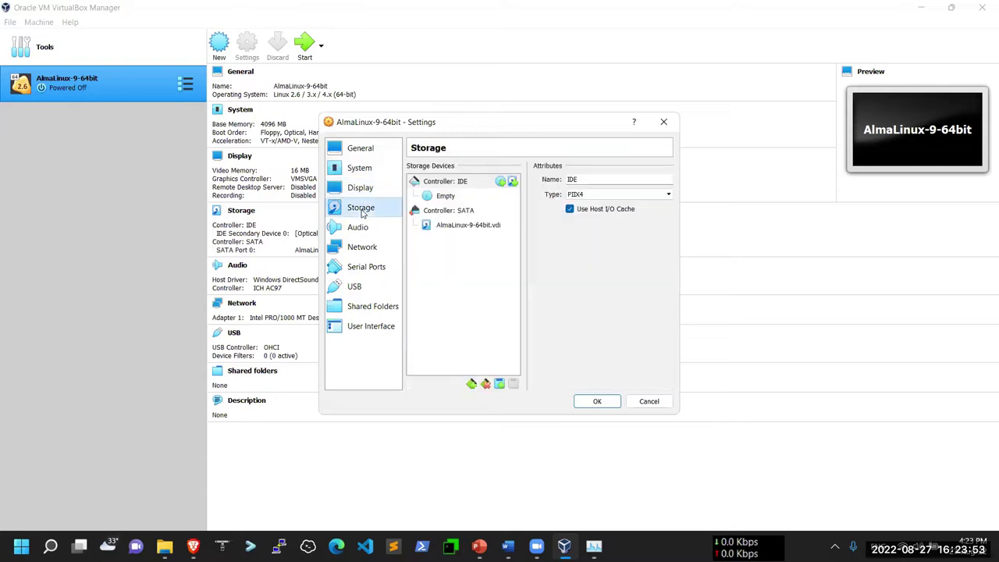
{"action": "left_click", "coordinate": [468, 225]}
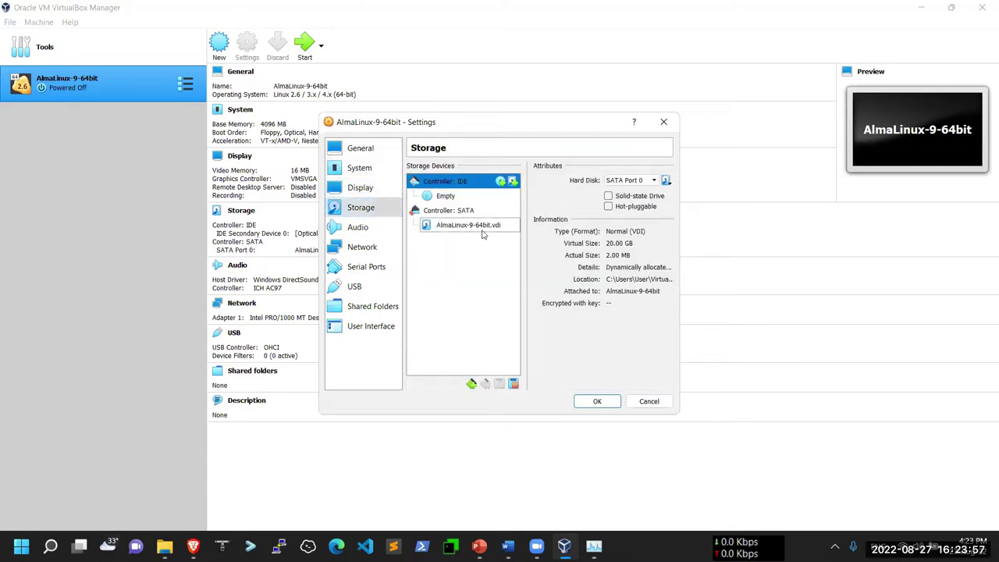
{"action": "left_click", "coordinate": [477, 196]}
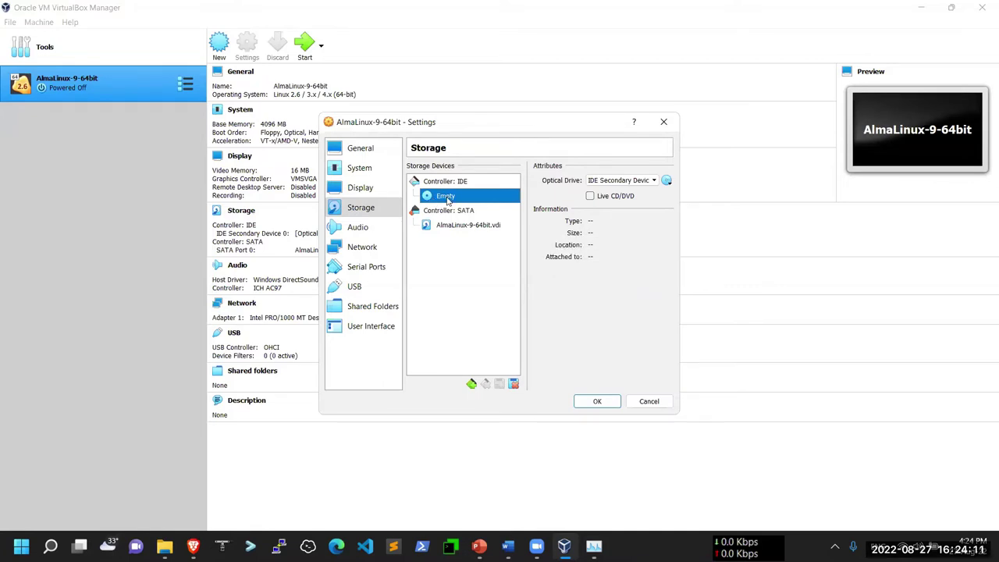
Step: Attach AlmaLinux-9.0-x86_64-dvd.iso from Downloads to the optical drive and save the settings
{"action": "left_click", "coordinate": [667, 185]}
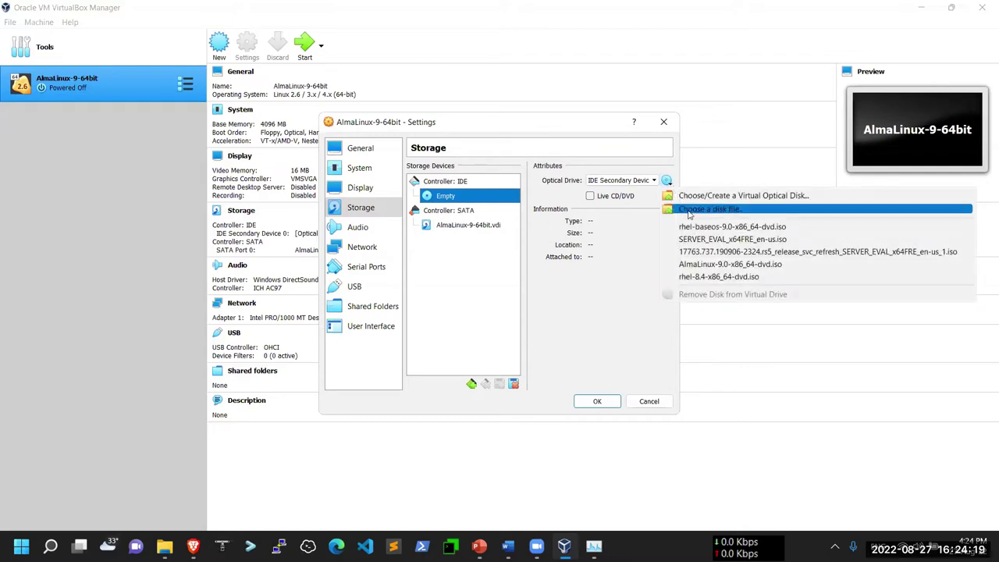
{"action": "left_click", "coordinate": [691, 210]}
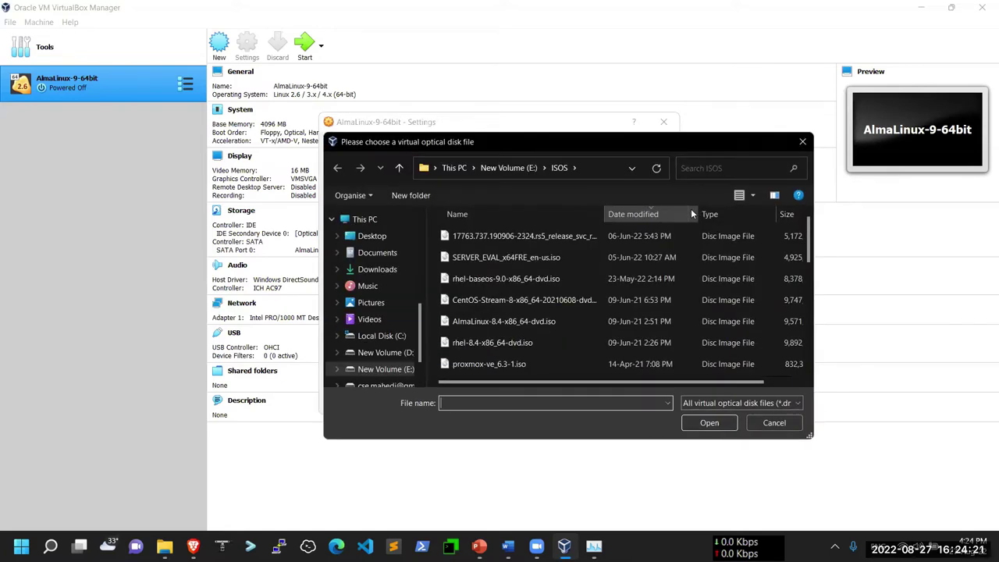
{"action": "left_click", "coordinate": [387, 270]}
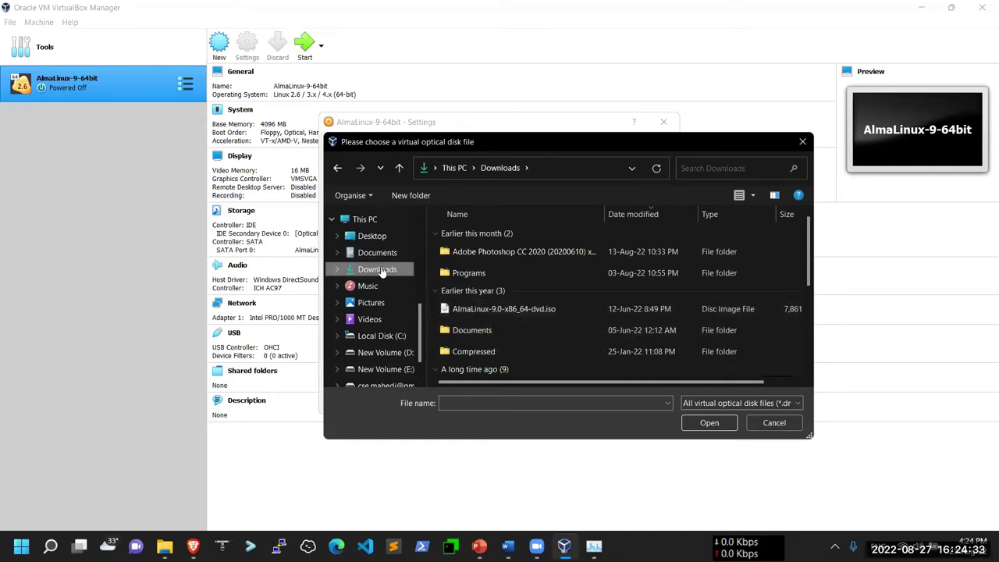
{"action": "left_click", "coordinate": [481, 311]}
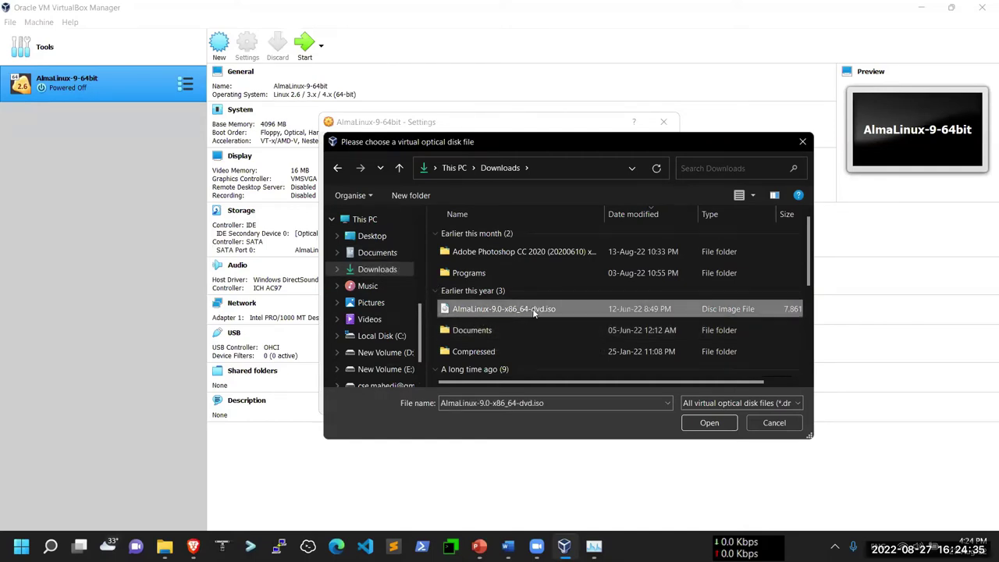
{"action": "left_click", "coordinate": [697, 424]}
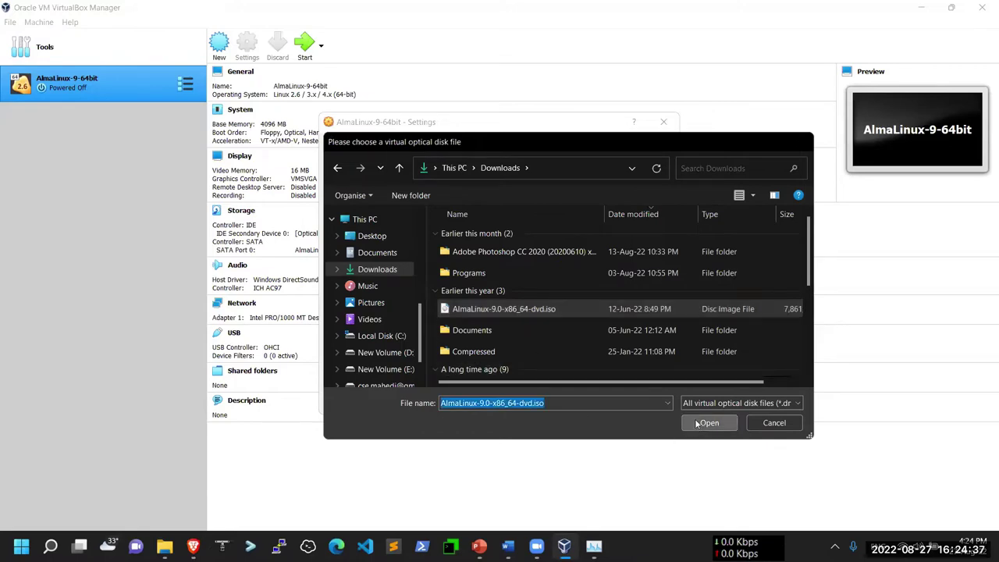
{"action": "left_click", "coordinate": [597, 401]}
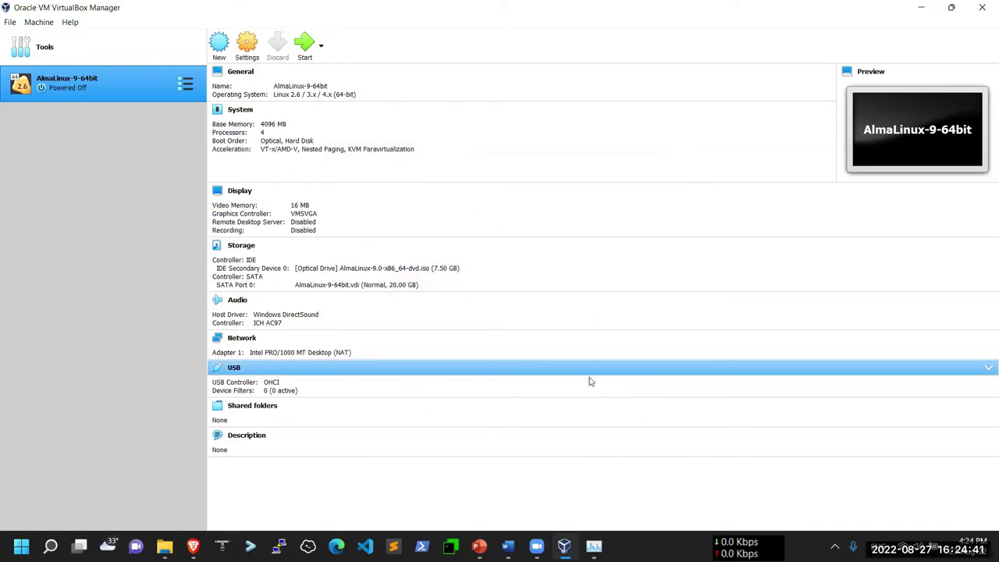
Step: Enable Adapter 2 as a Host-only Adapter, keep Adapter 1 on NAT, and save
{"action": "left_click", "coordinate": [247, 45]}
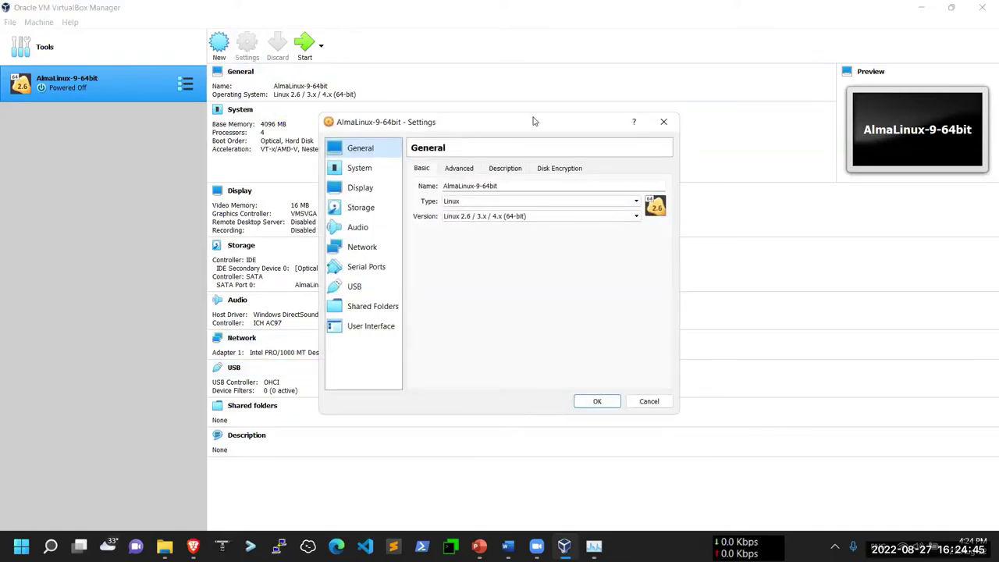
{"action": "left_click_drag", "start_coordinate": [534, 121], "coordinate": [566, 107]}
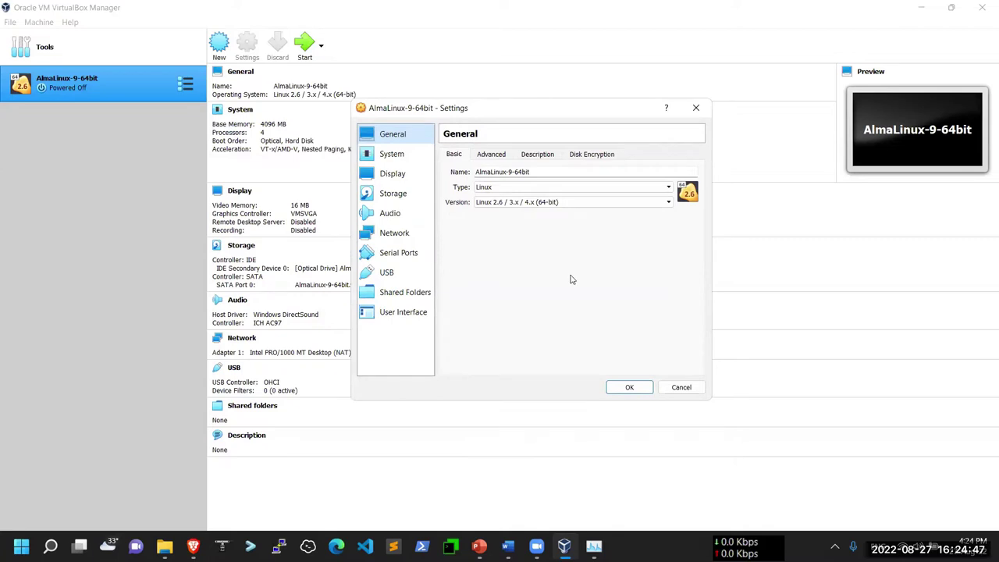
{"action": "left_click", "coordinate": [385, 238]}
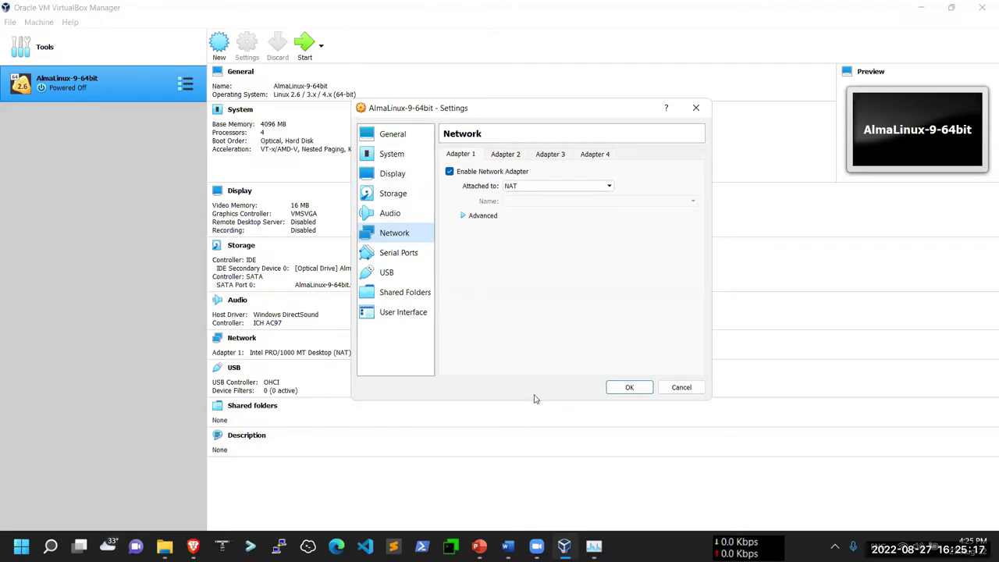
{"action": "left_click", "coordinate": [515, 156]}
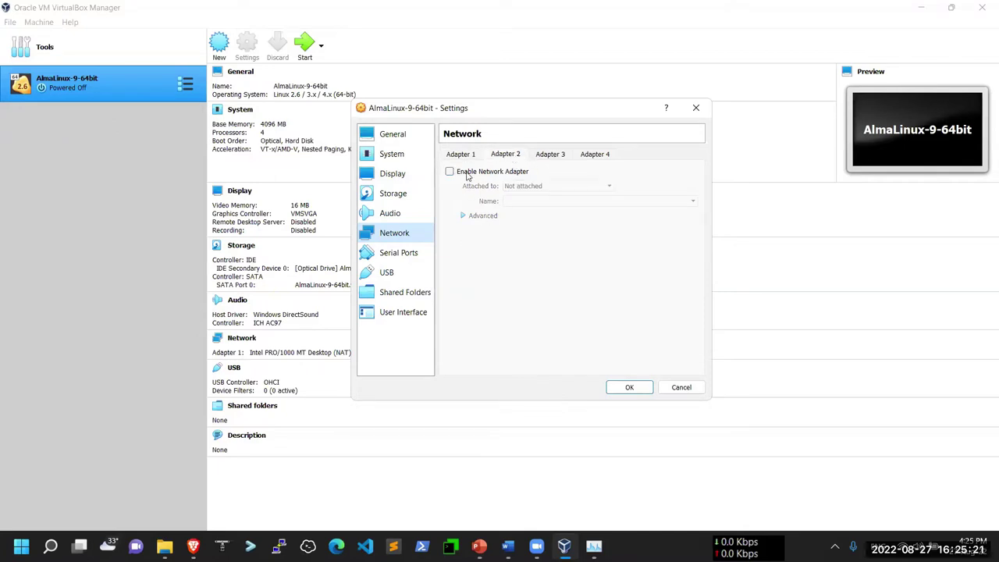
{"action": "left_click", "coordinate": [468, 172]}
{"action": "left_click", "coordinate": [537, 187]}
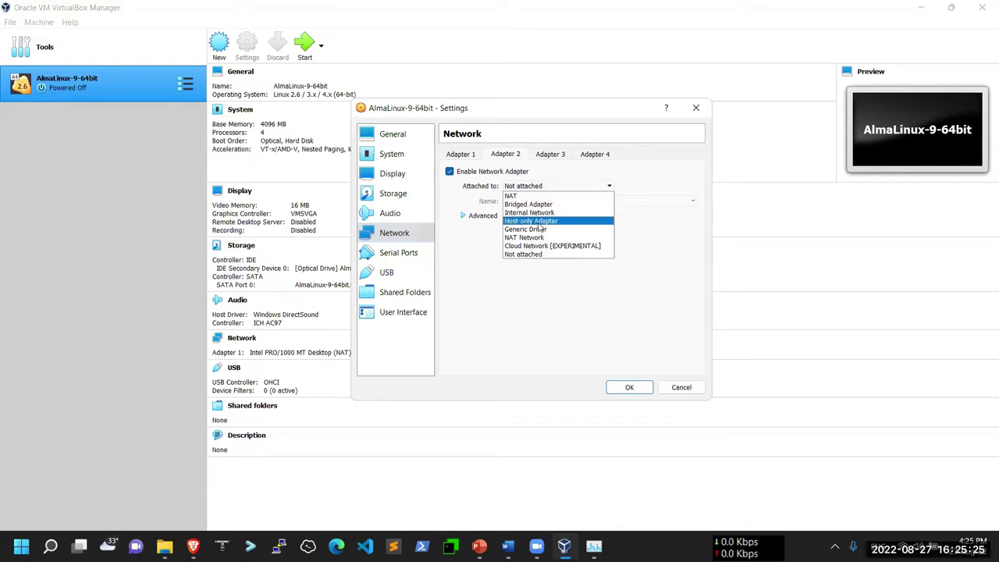
{"action": "left_click", "coordinate": [537, 222]}
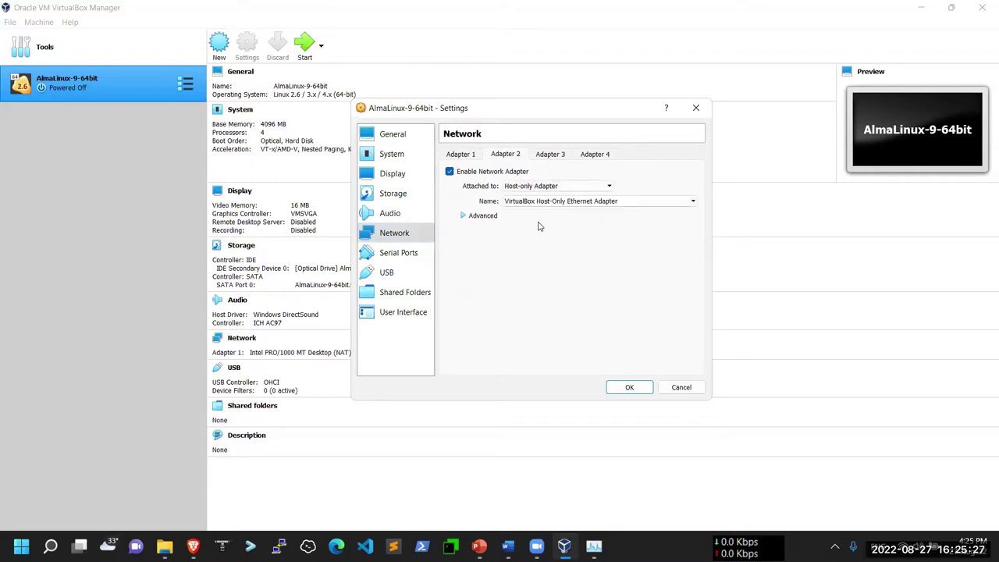
{"action": "left_click", "coordinate": [467, 155]}
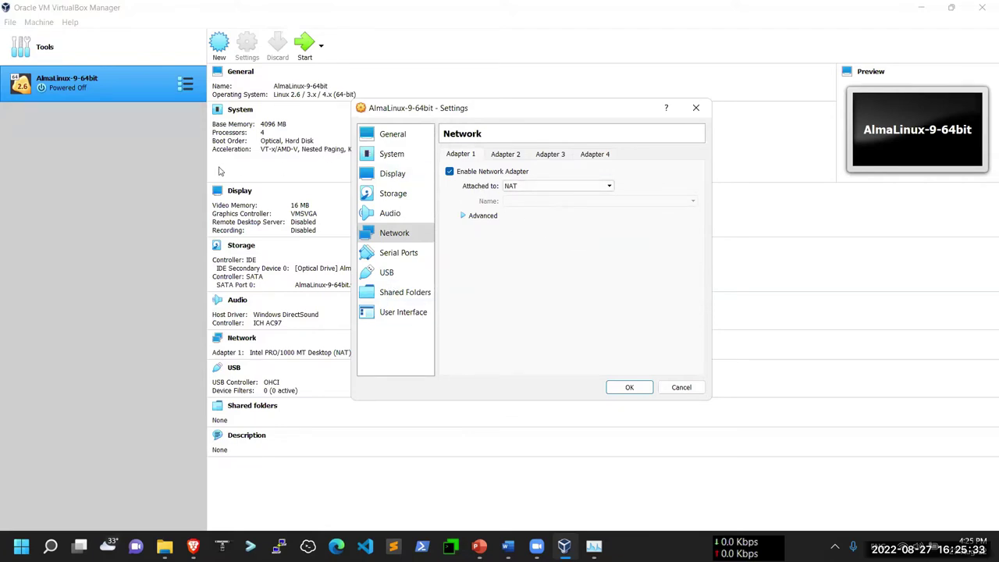
{"action": "left_click", "coordinate": [515, 158]}
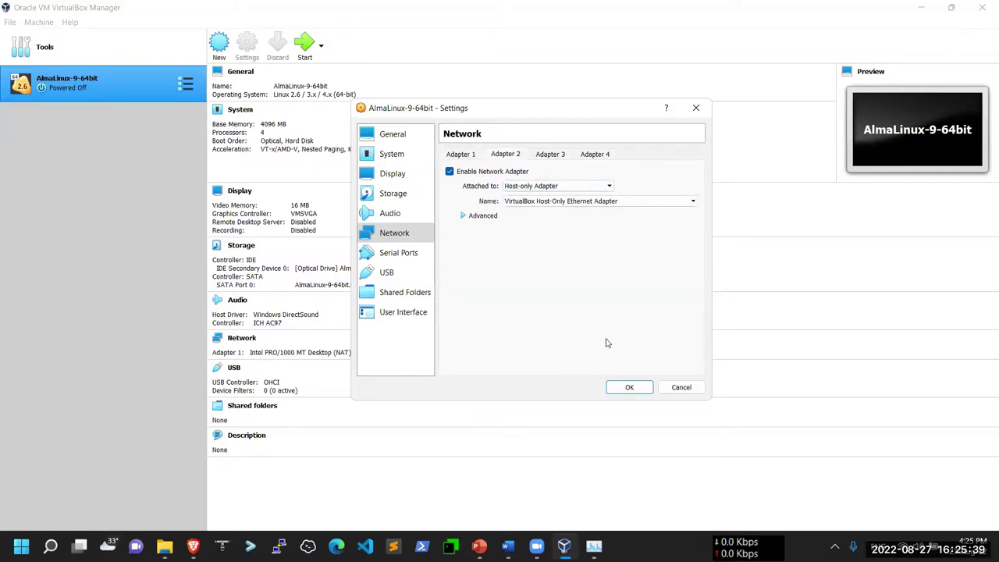
{"action": "left_click", "coordinate": [627, 389]}
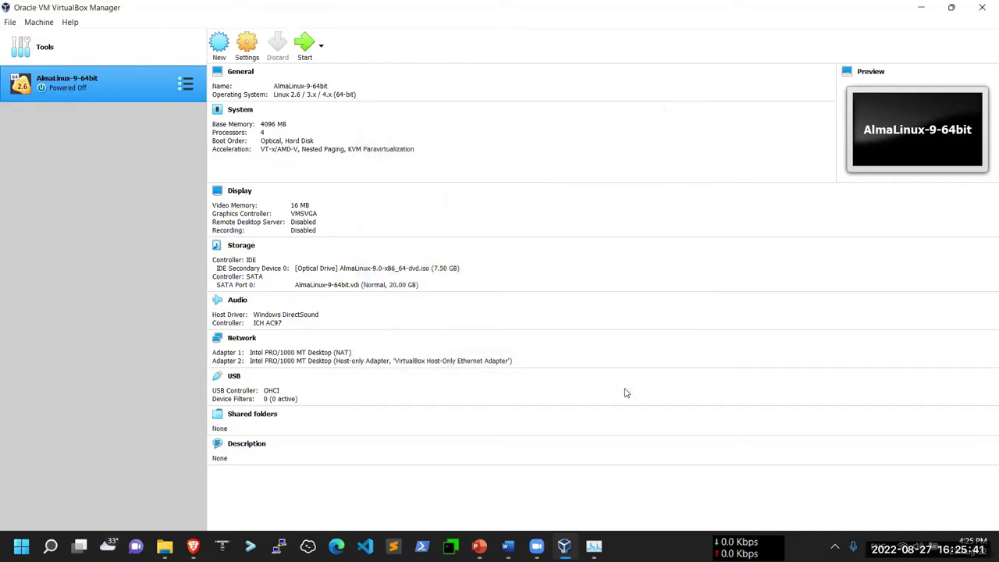
Step: Start the AlmaLinux-9-64bit VM and maximize its window
{"action": "left_click", "coordinate": [306, 48]}
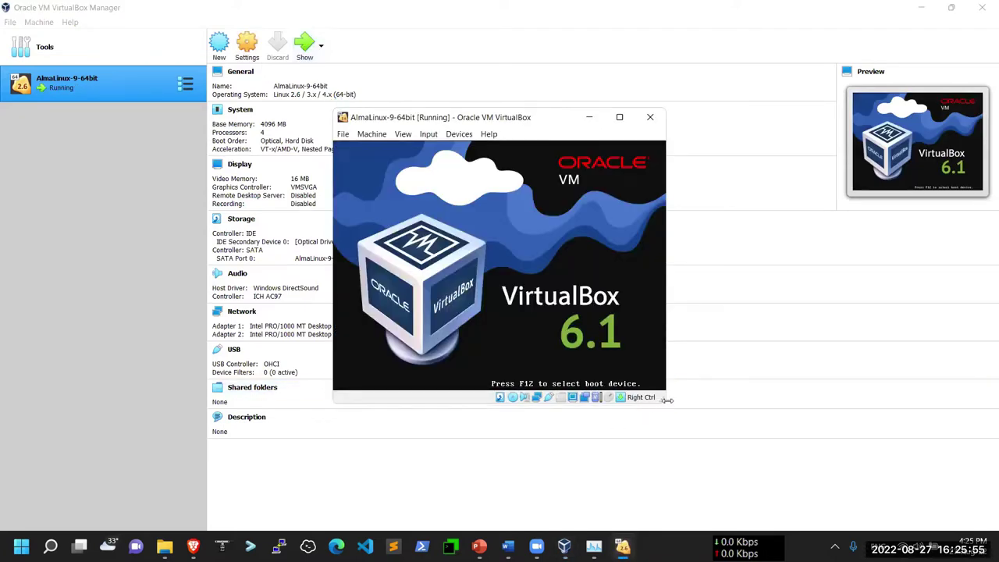
{"action": "left_click_drag", "start_coordinate": [663, 400], "coordinate": [831, 484]}
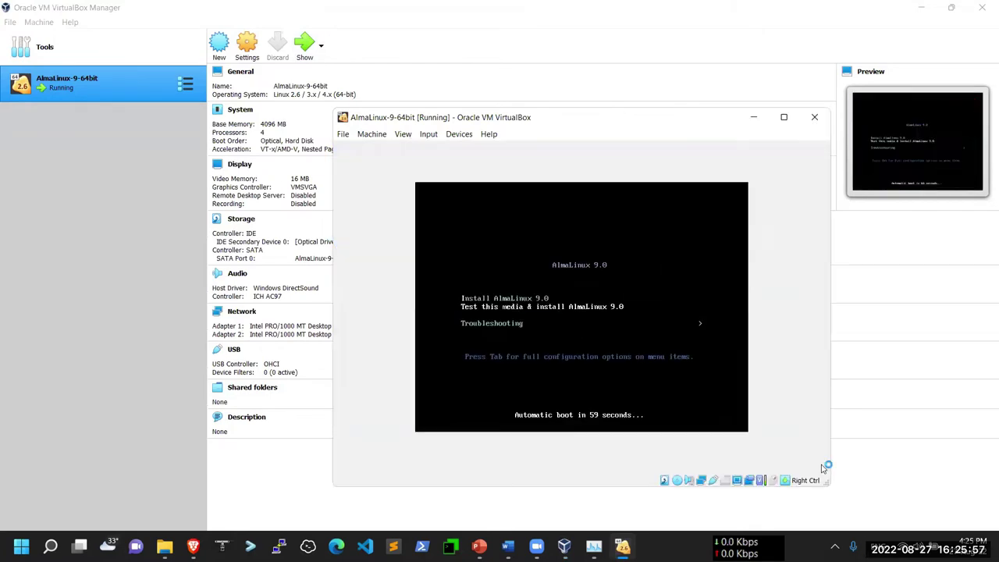
{"action": "left_click", "coordinate": [786, 119]}
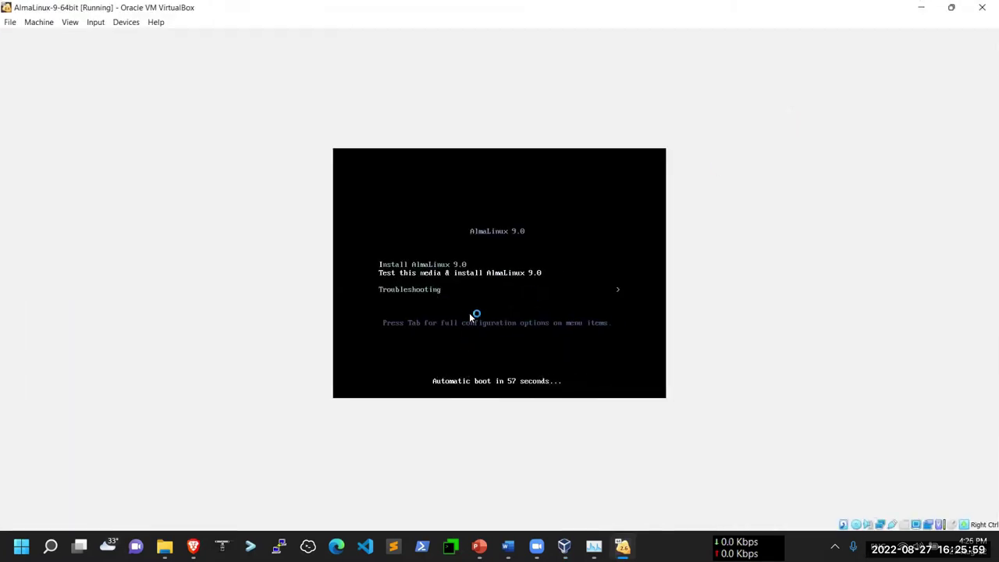
Step: Pick Install AlmaLinux 9.0 in the boot menu and boot it
{"action": "key", "text": "Up"}
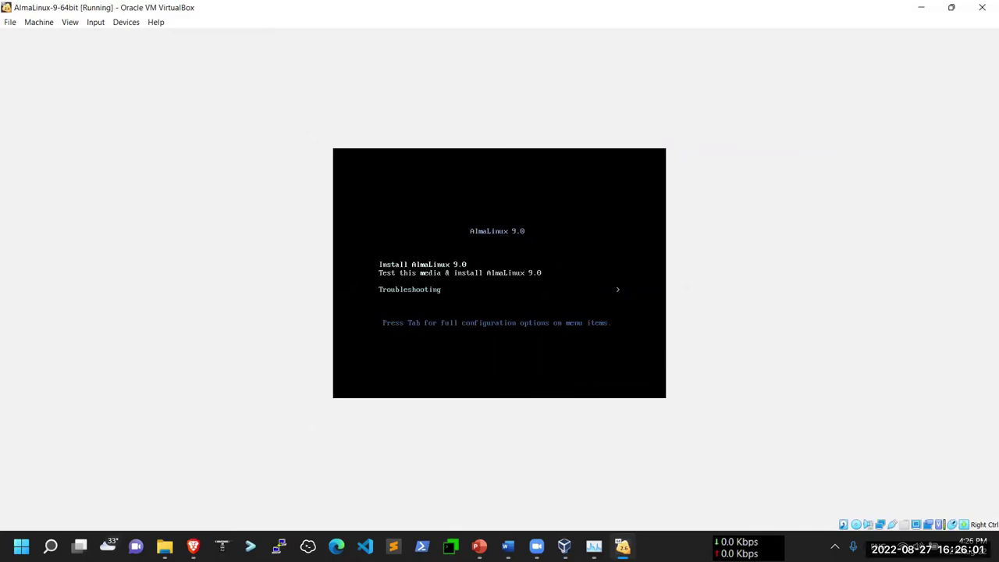
{"action": "key", "text": "Down"}
{"action": "key", "text": "Up"}
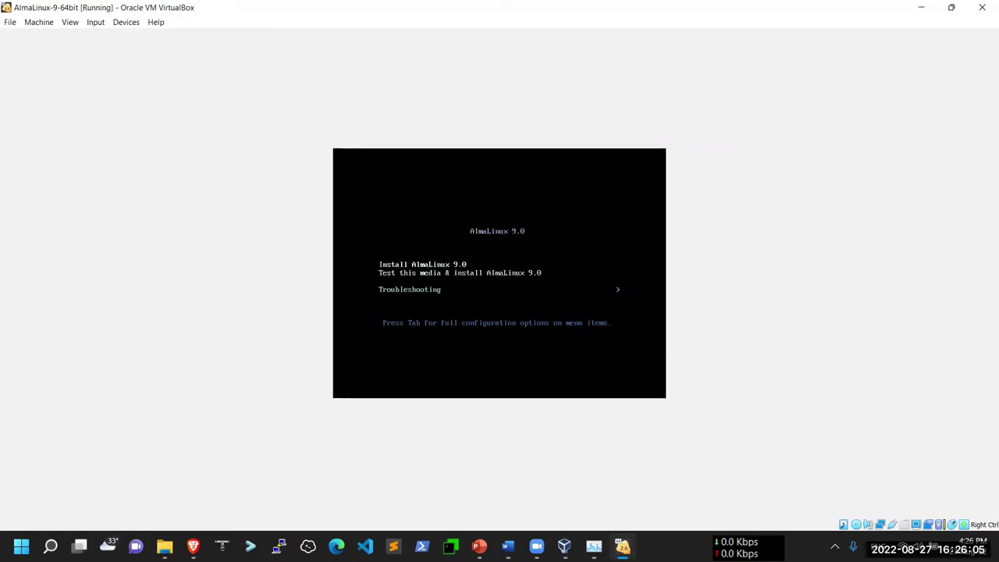
{"action": "key", "text": "Down"}
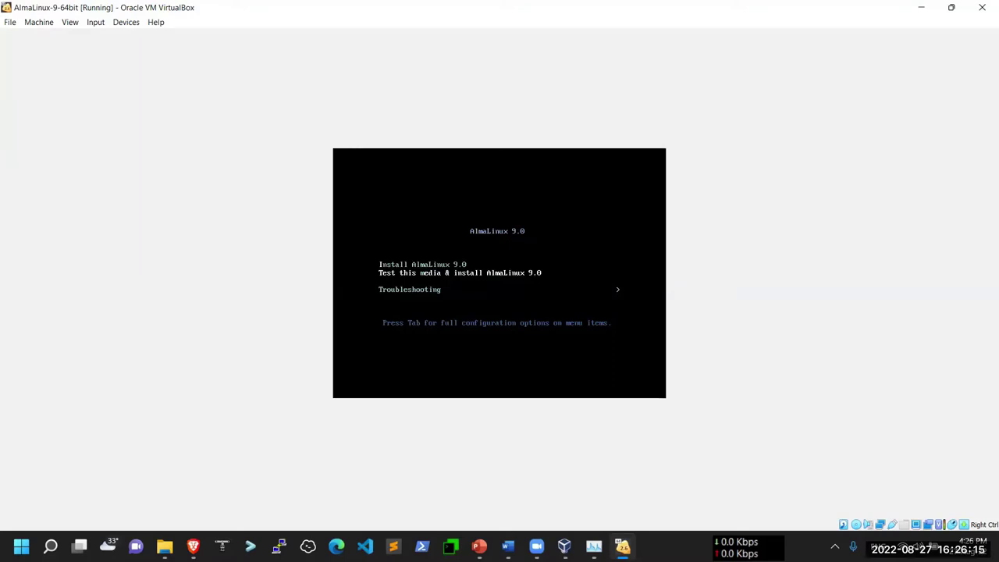
{"action": "key", "text": "Up"}
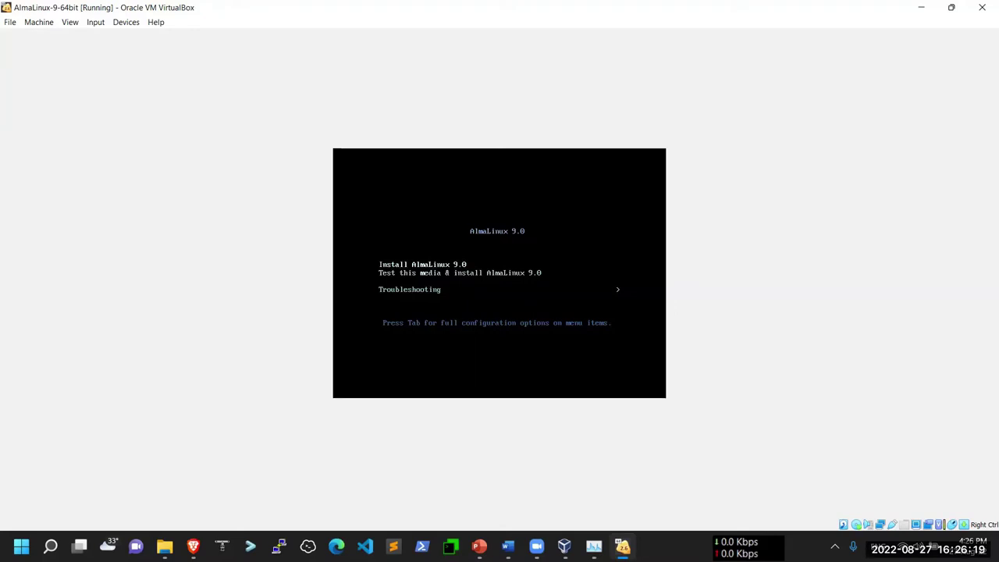
{"action": "key", "text": "Return"}
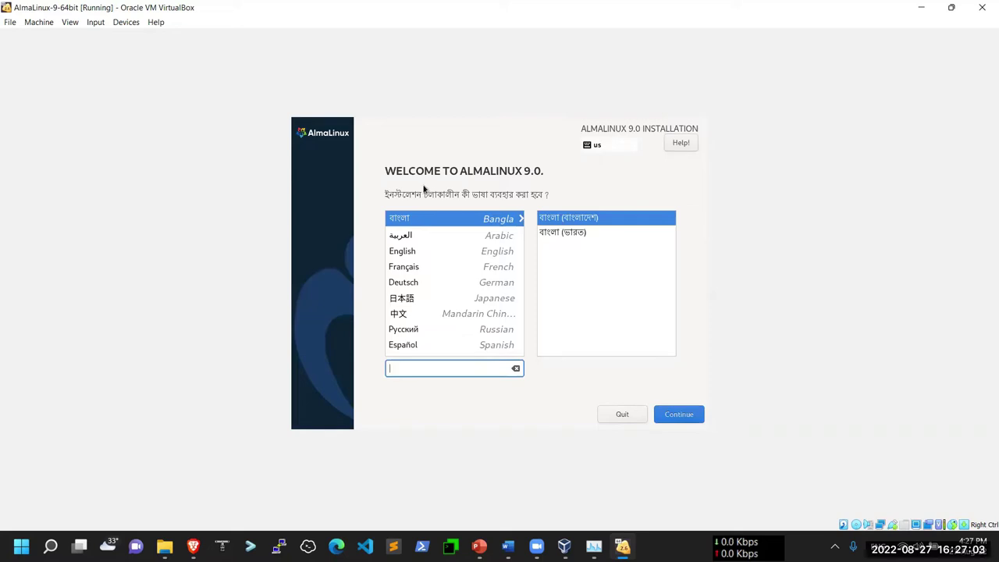
Step: Choose English (United States) as the installation language and continue
{"action": "left_click", "coordinate": [426, 252]}
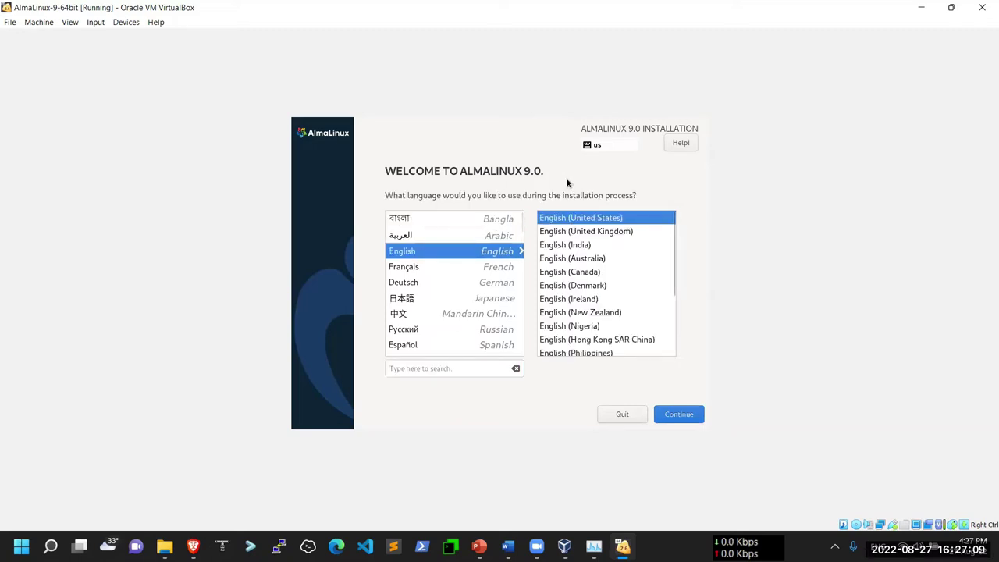
{"action": "left_click", "coordinate": [673, 422]}
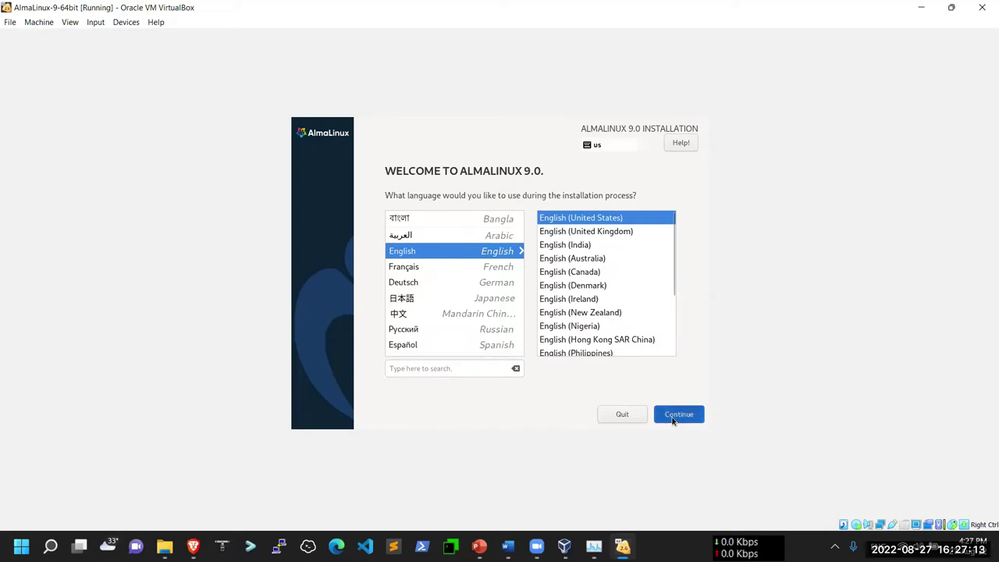
{"action": "left_click", "coordinate": [680, 415]}
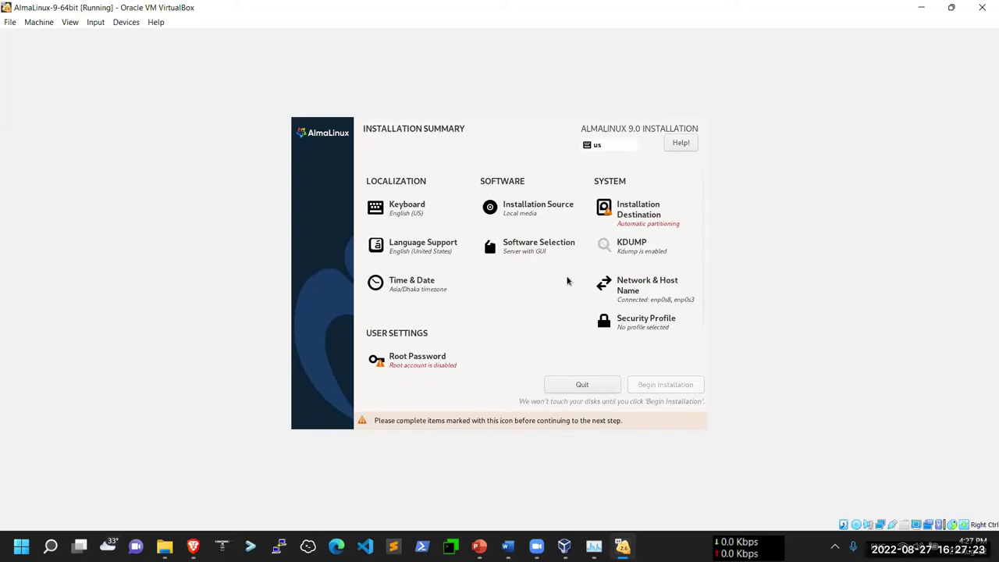
Step: Switch the enp0s3 connection on, check enp0s8's details, and return to the summary
{"action": "left_click", "coordinate": [645, 290]}
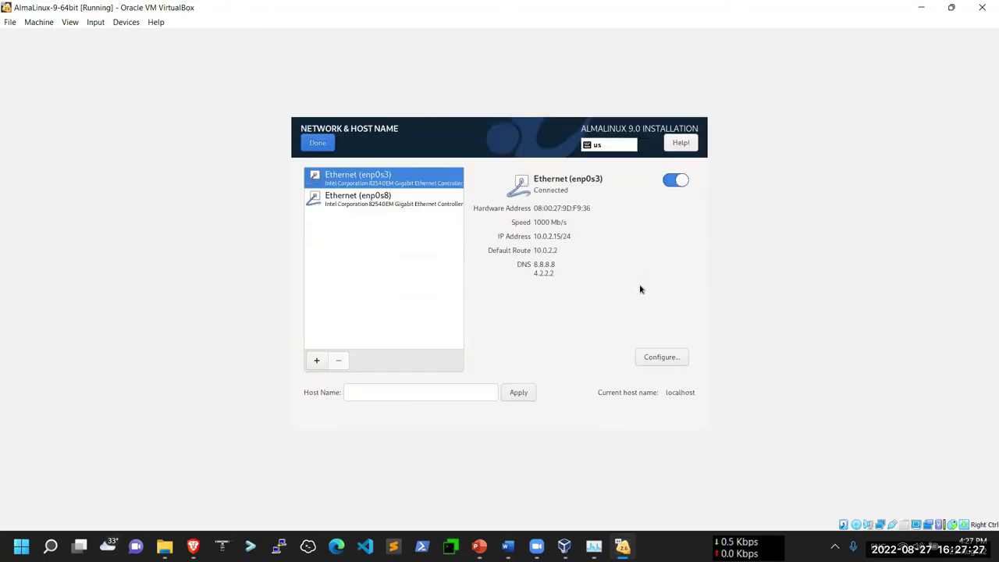
{"action": "left_click", "coordinate": [407, 196]}
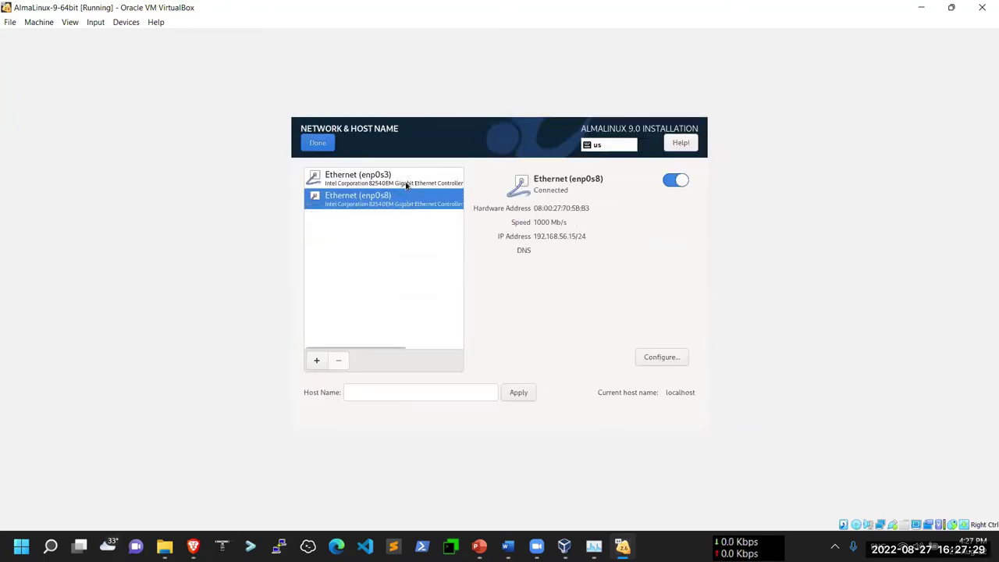
{"action": "left_click", "coordinate": [404, 185]}
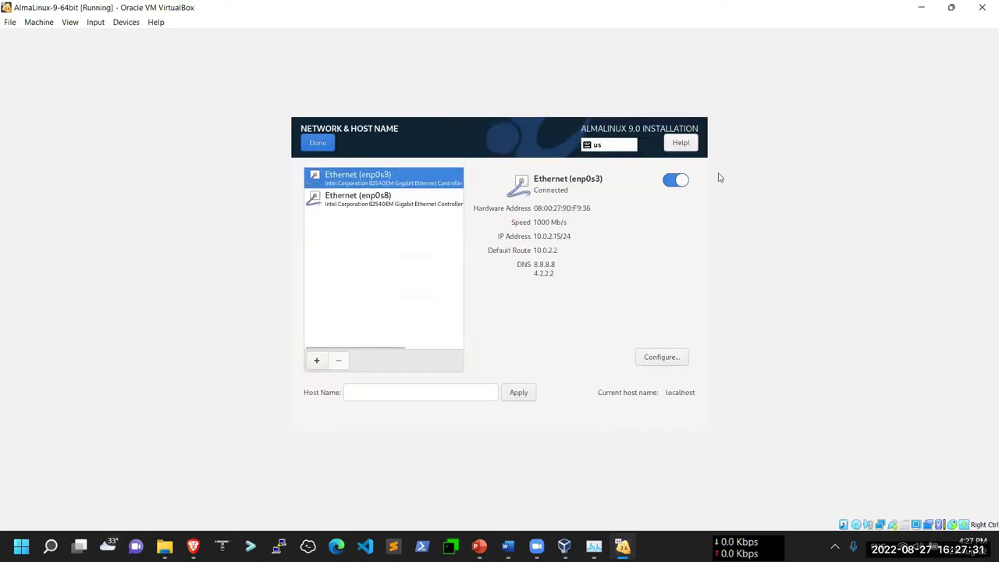
{"action": "left_click", "coordinate": [681, 182]}
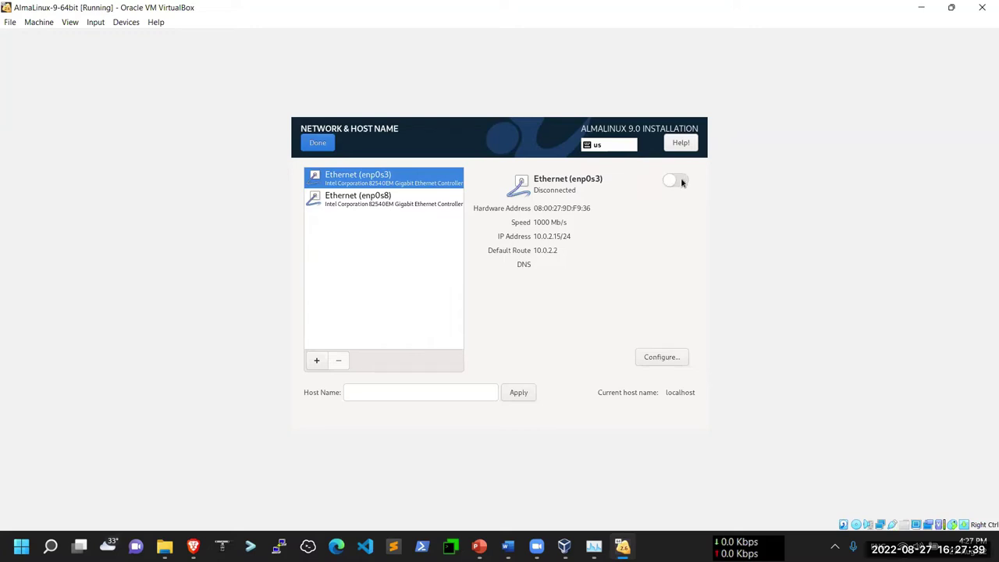
{"action": "left_click", "coordinate": [680, 181]}
{"action": "left_click", "coordinate": [382, 201]}
{"action": "left_click", "coordinate": [388, 178]}
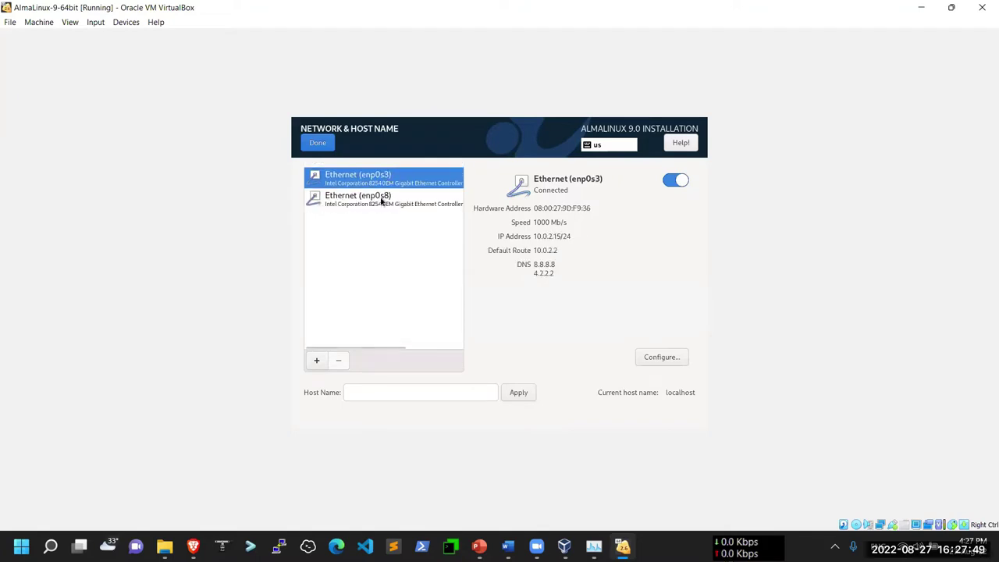
{"action": "left_click", "coordinate": [382, 205]}
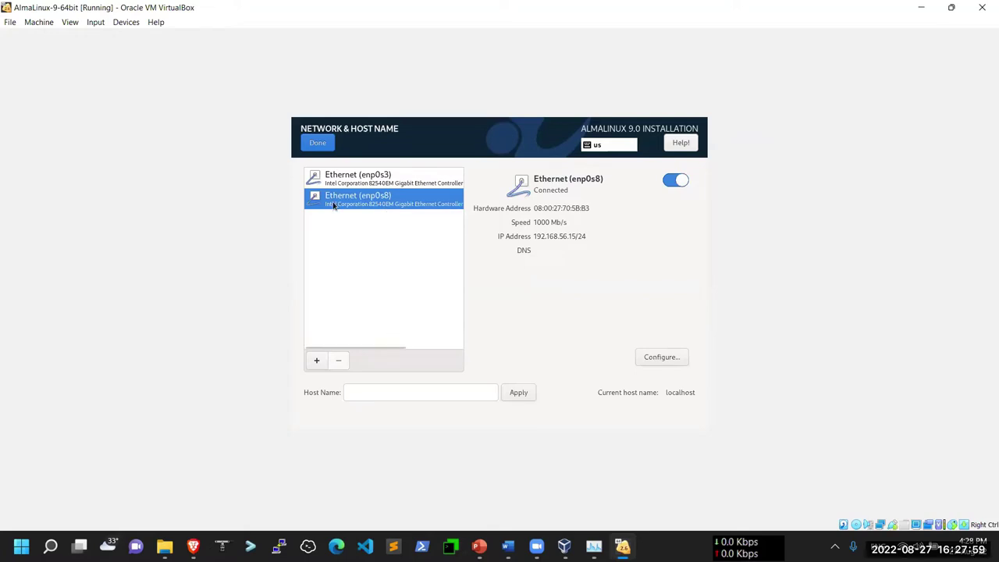
{"action": "left_click", "coordinate": [326, 145]}
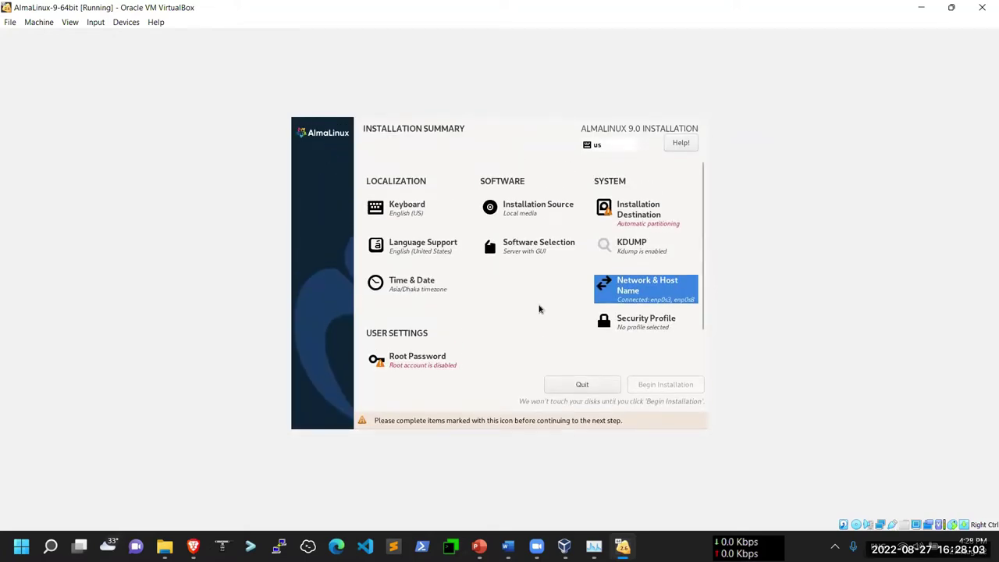
Step: Choose Custom storage configuration for the 20 GiB disk under Installation Destination
{"action": "left_click", "coordinate": [647, 214]}
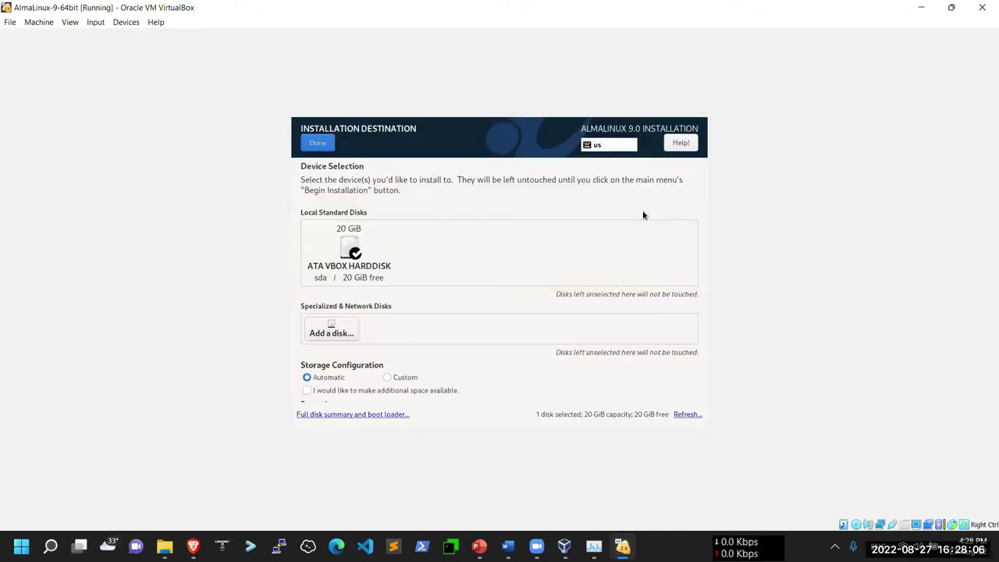
{"action": "left_click", "coordinate": [312, 145]}
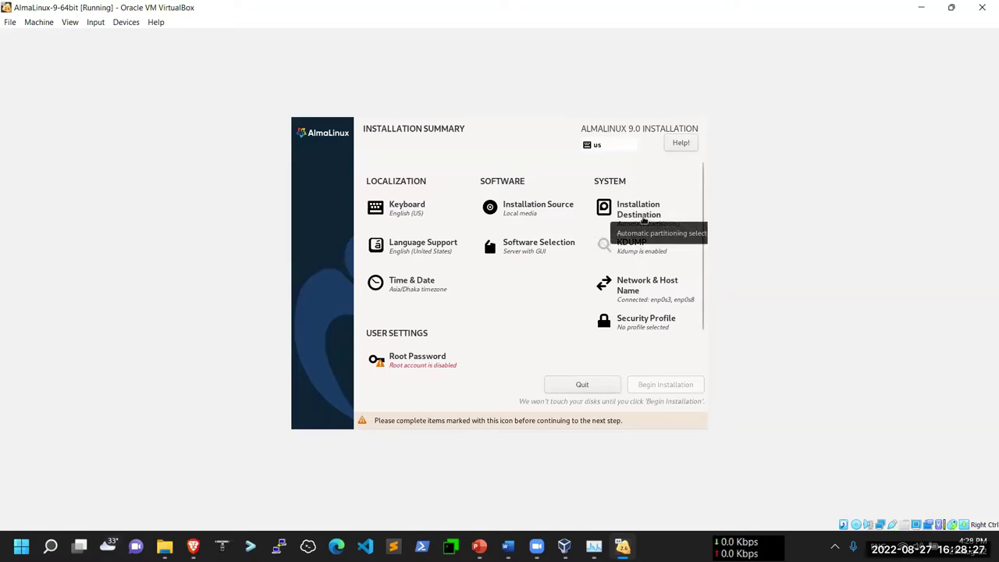
{"action": "left_click", "coordinate": [641, 218]}
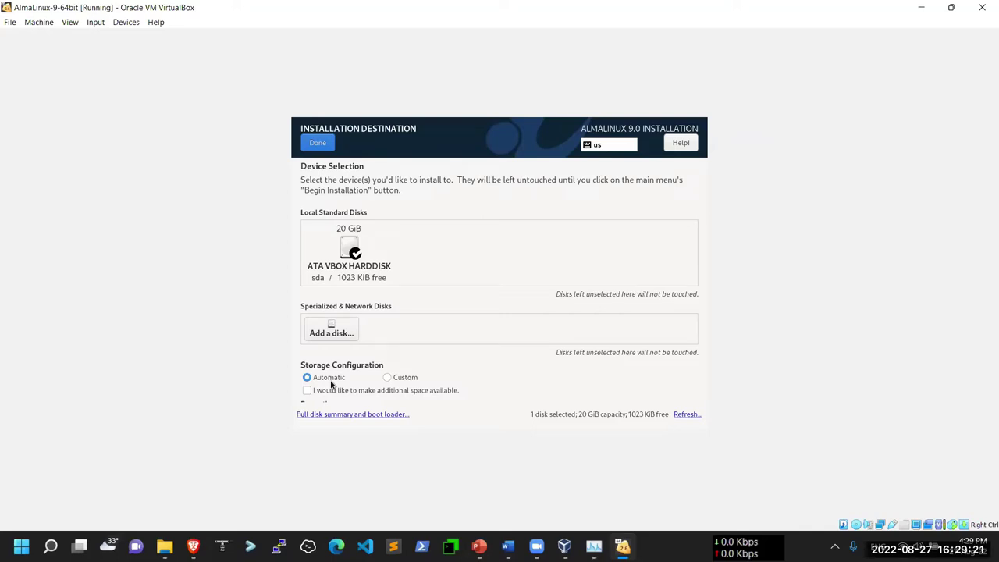
{"action": "left_click", "coordinate": [386, 378]}
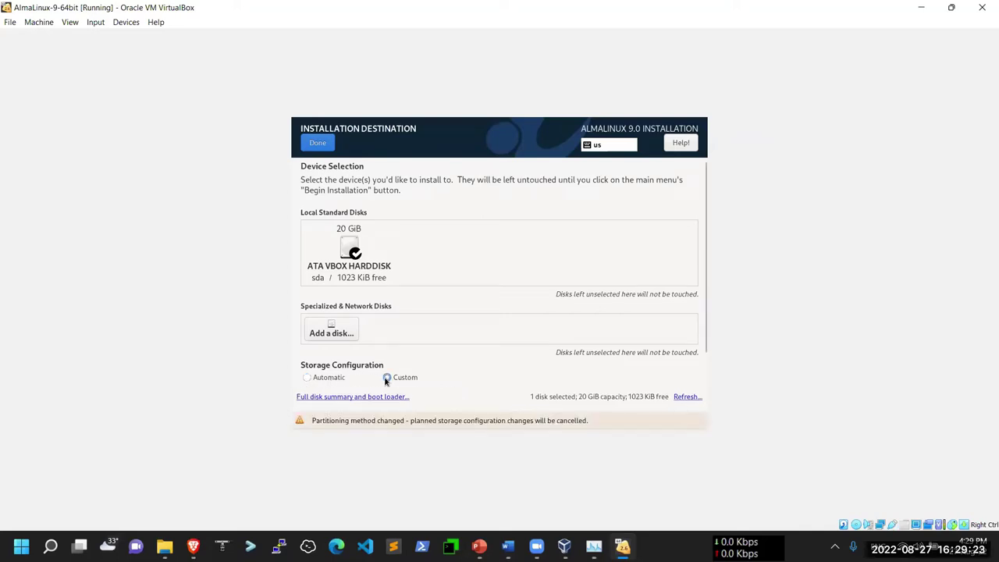
{"action": "left_click", "coordinate": [324, 148]}
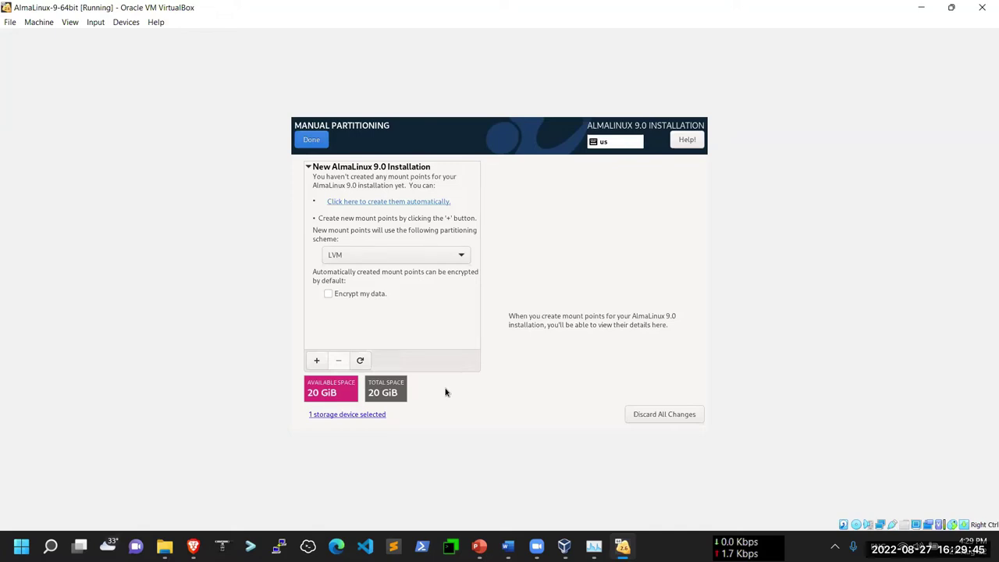
Step: Add a /boot mount point of 1 GiB (1024 MiB, xfs standard partition), leaving 19 GiB available
{"action": "left_click", "coordinate": [316, 361]}
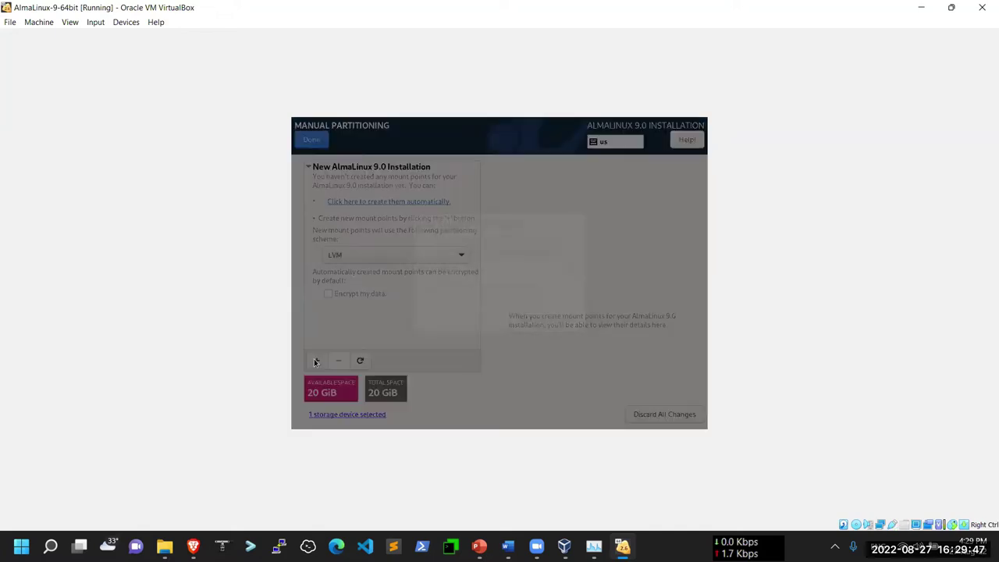
{"action": "left_click", "coordinate": [572, 270]}
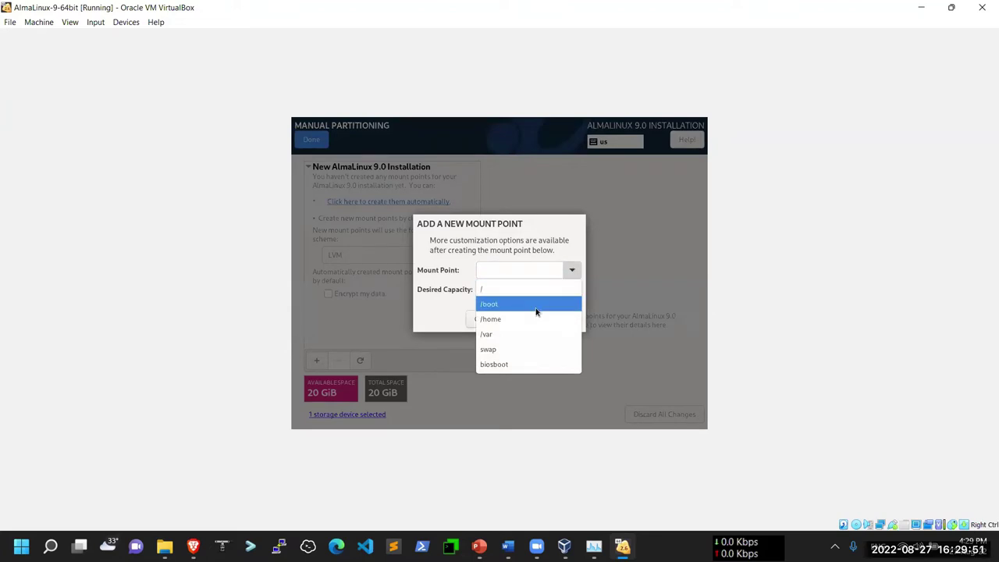
{"action": "left_click", "coordinate": [520, 304]}
{"action": "left_click", "coordinate": [519, 288]}
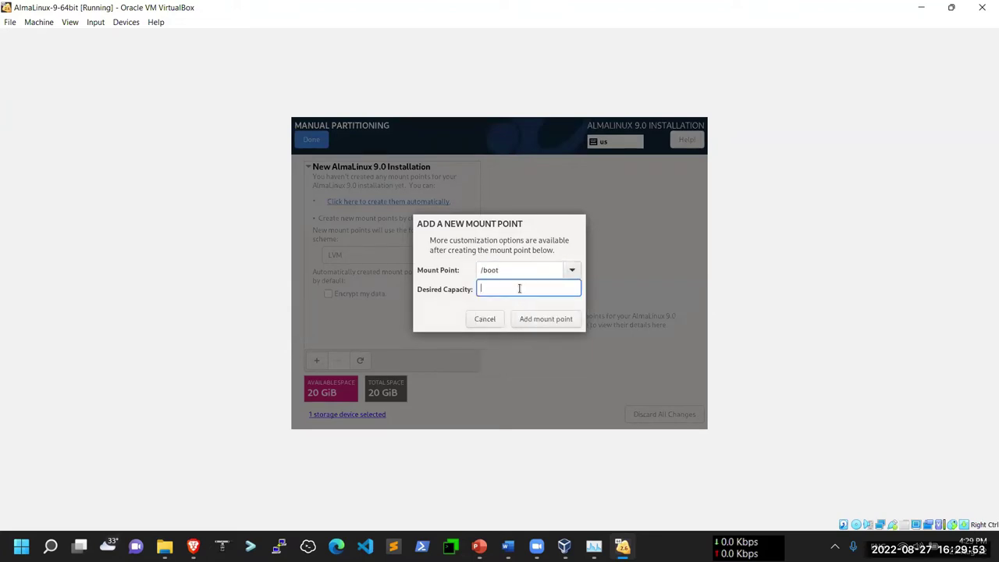
{"action": "type", "text": "1gib"}
{"action": "left_click", "coordinate": [520, 320]}
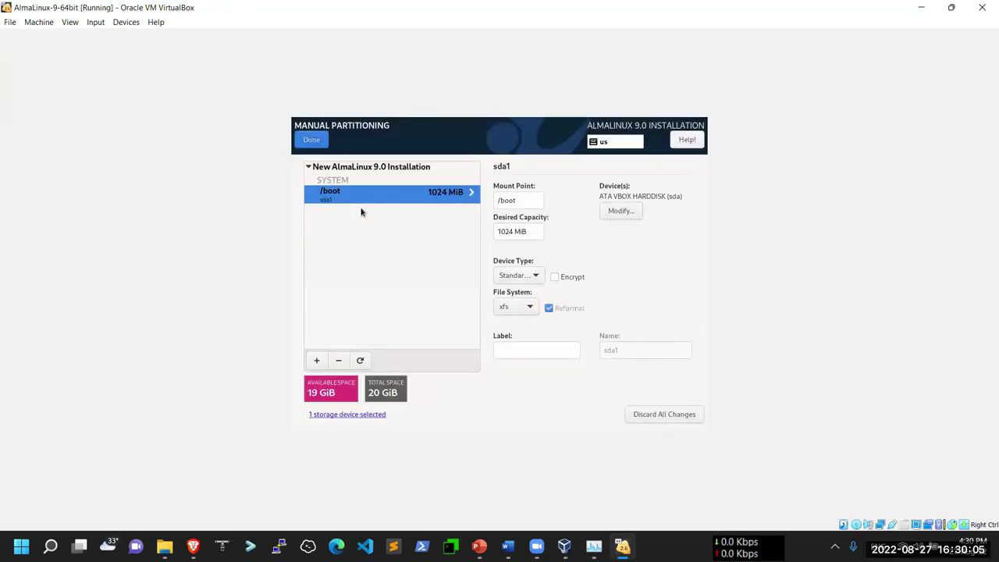
Step: Add a 2 GiB swap mount point, leaving 17 GiB available
{"action": "left_click", "coordinate": [316, 364]}
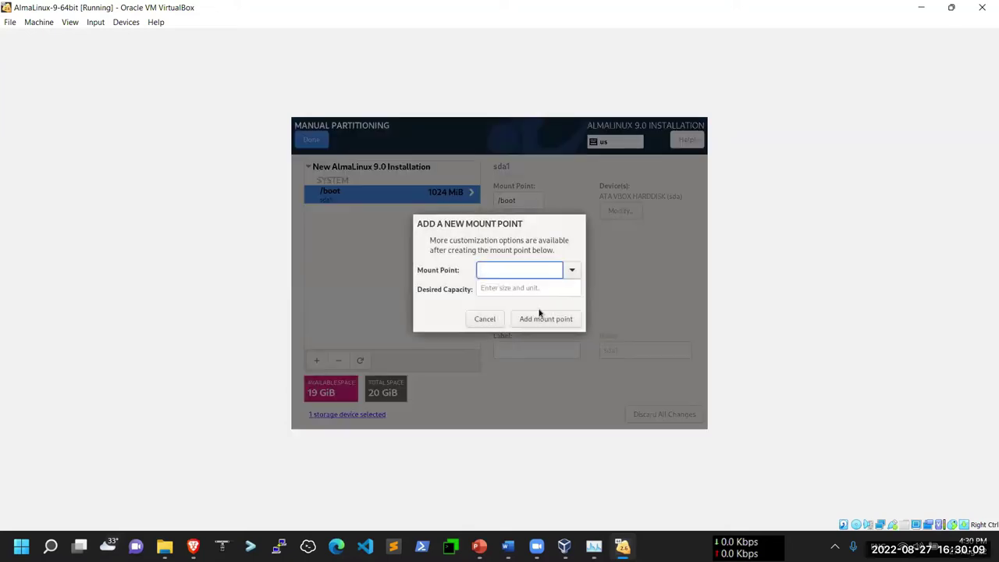
{"action": "left_click", "coordinate": [572, 271]}
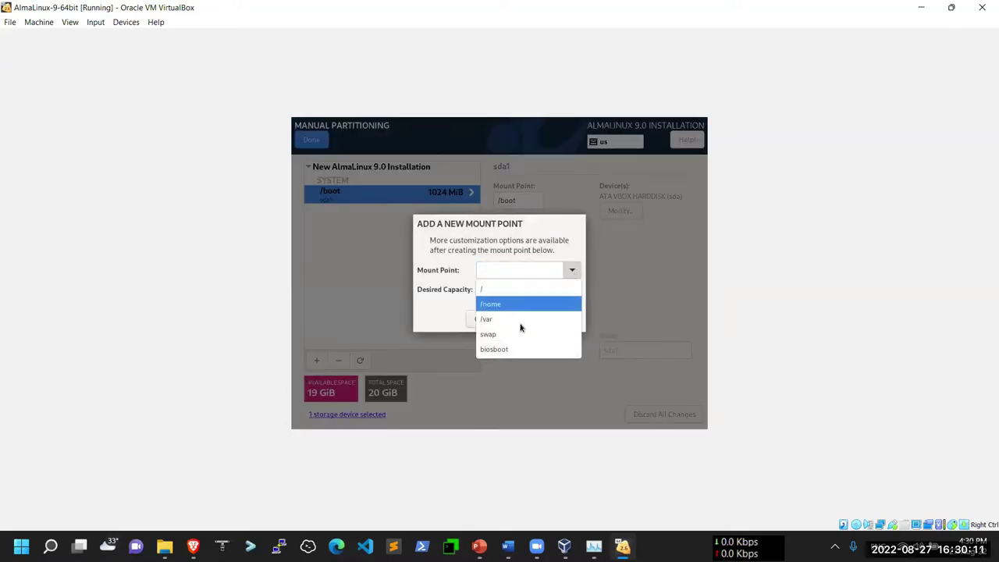
{"action": "left_click", "coordinate": [505, 337]}
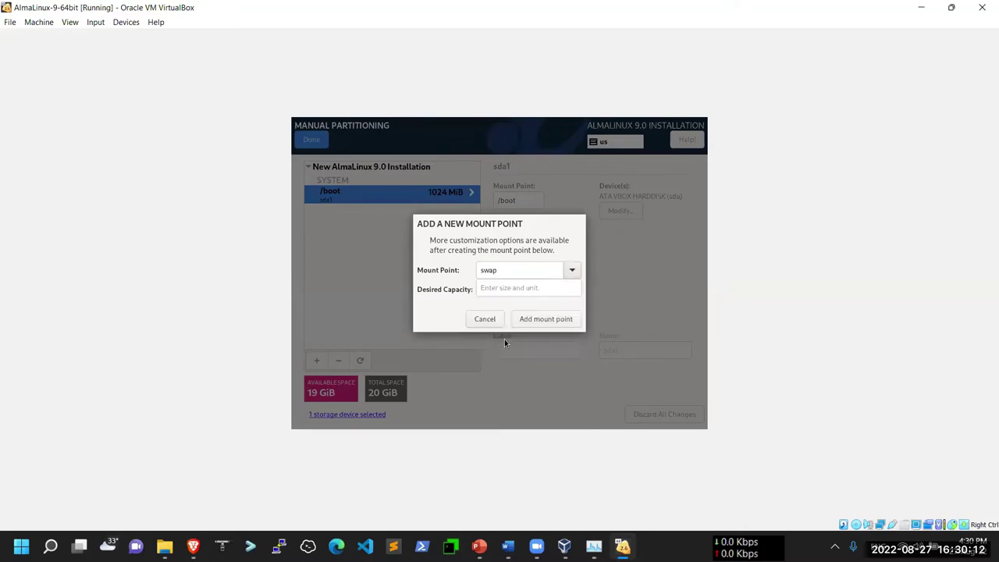
{"action": "left_click", "coordinate": [505, 289]}
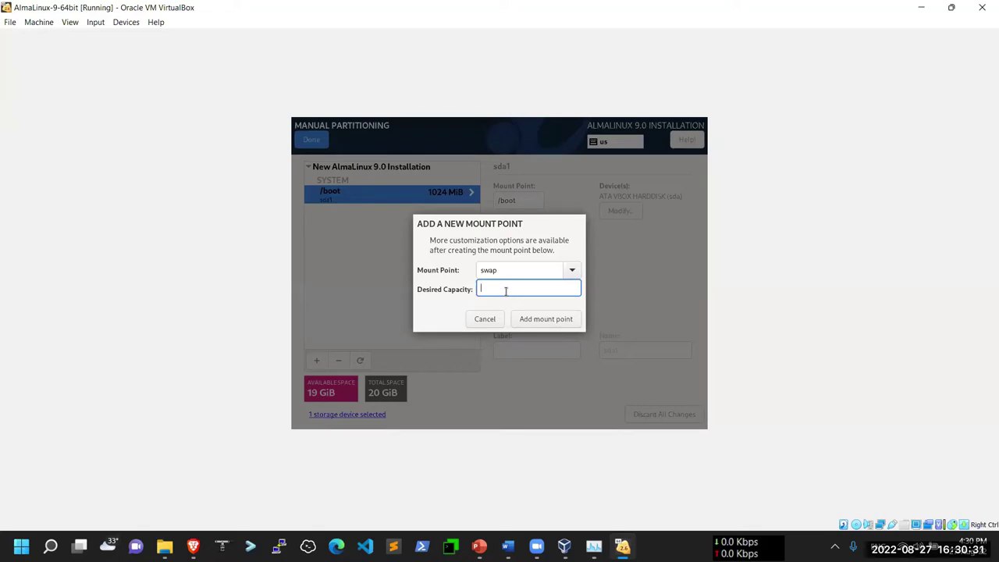
{"action": "type", "text": "2gi"}
{"action": "key", "text": "BackSpace"}
{"action": "type", "text": "ib"}
{"action": "left_click", "coordinate": [536, 325]}
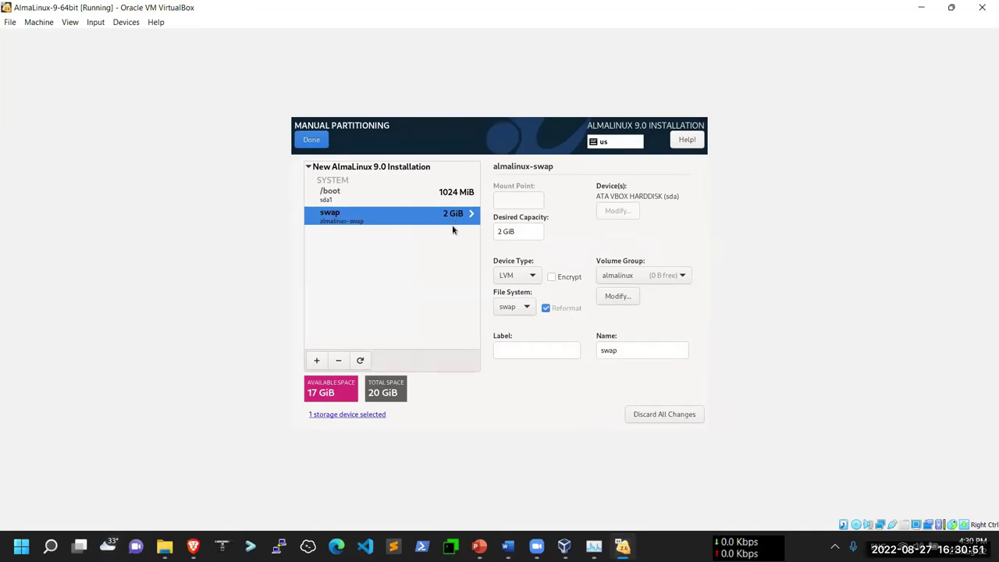
Step: Add a / mount point filling the remaining 17 GiB, then finish to see the Summary of Changes
{"action": "left_click", "coordinate": [317, 360]}
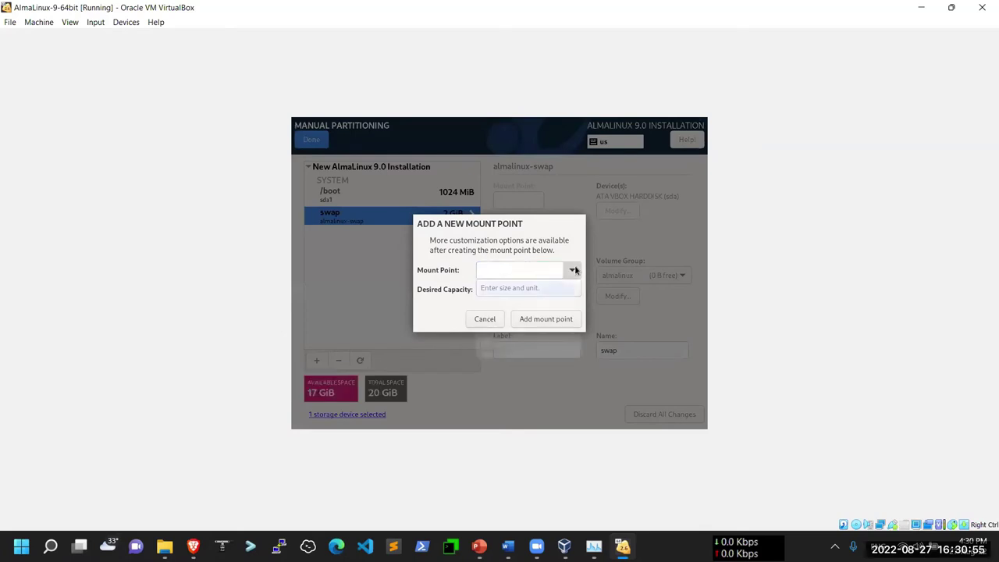
{"action": "left_click", "coordinate": [574, 268]}
{"action": "left_click", "coordinate": [548, 291]}
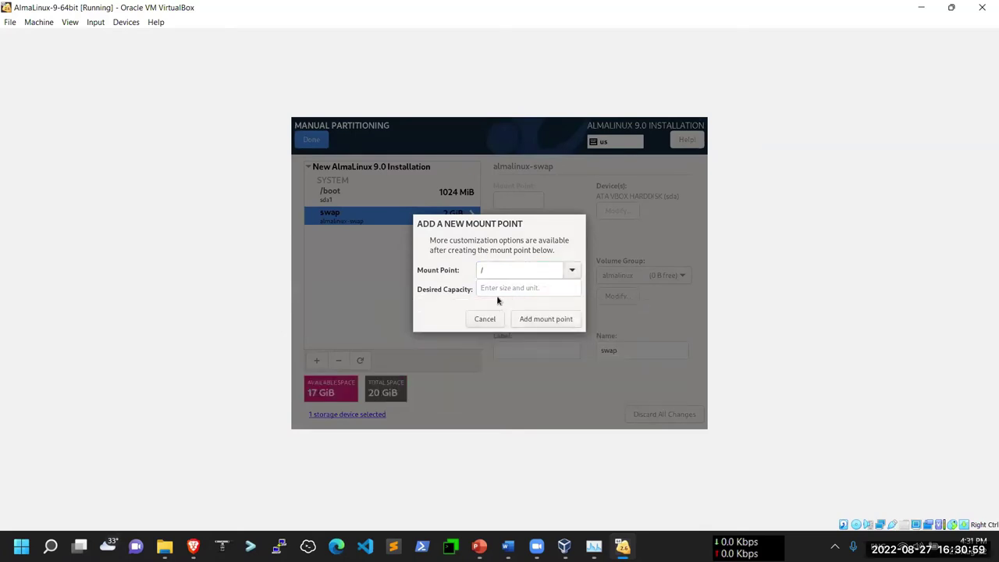
{"action": "mouse_move", "coordinate": [520, 288]}
{"action": "left_click", "coordinate": [494, 288]}
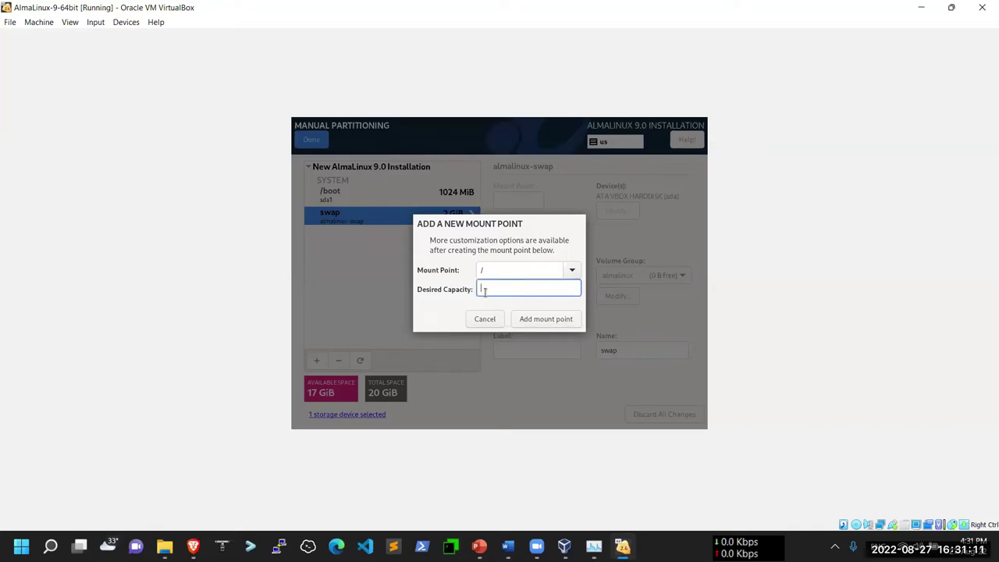
{"action": "left_click", "coordinate": [530, 319]}
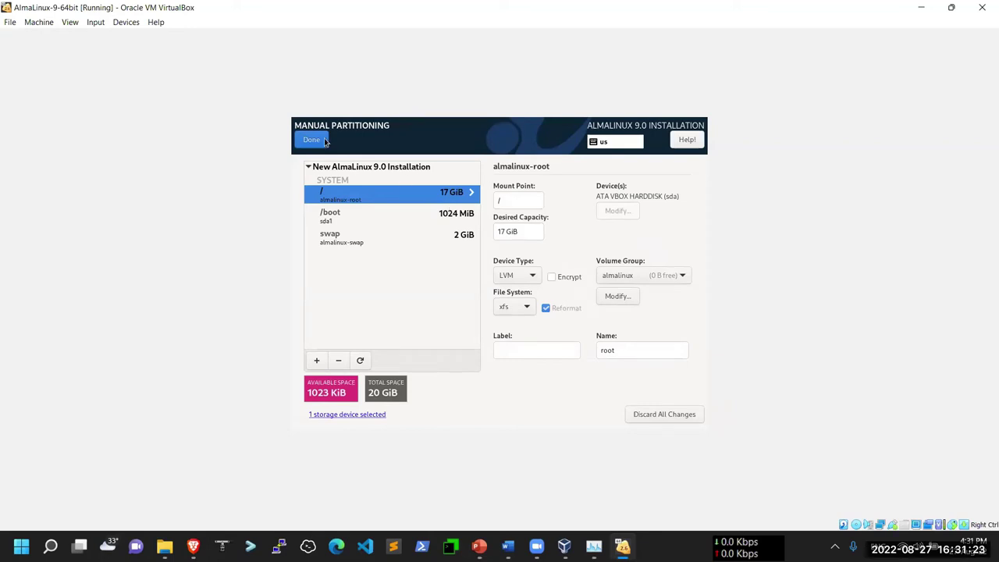
{"action": "left_click", "coordinate": [312, 139]}
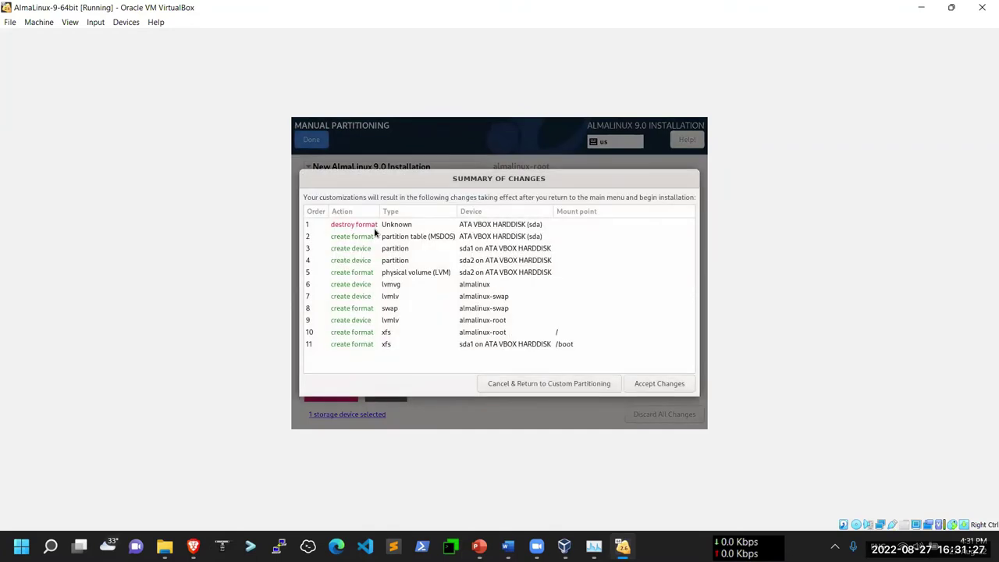
Step: Accept the eleven partitioning changes in the Summary of Changes dialog
{"action": "left_click", "coordinate": [639, 390]}
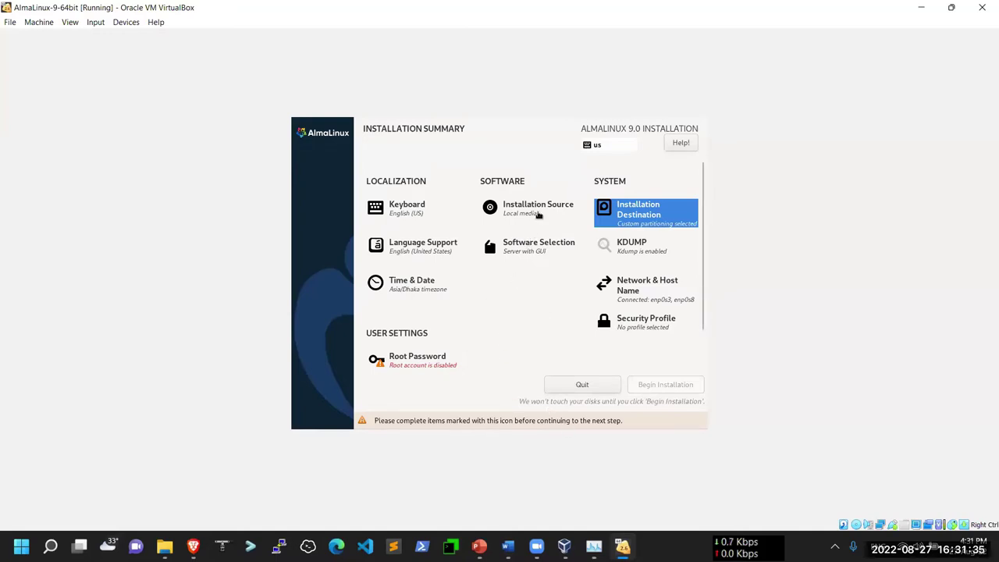
Step: In Software Selection, choose Minimal Install and tick the System Tools and Security Tools add-ons
{"action": "left_click", "coordinate": [531, 250]}
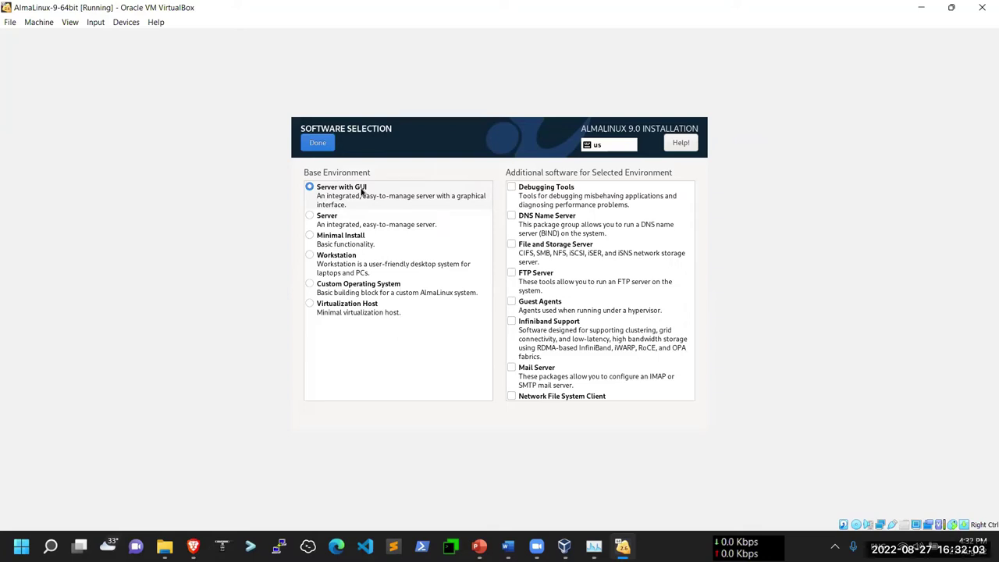
{"action": "left_click", "coordinate": [337, 242]}
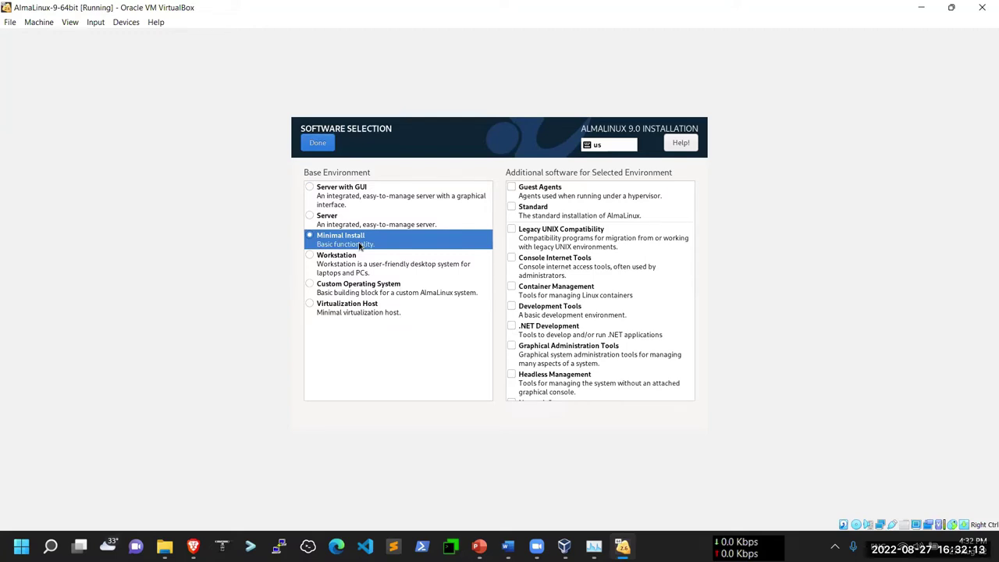
{"action": "scroll", "coordinate": [639, 246], "scroll_direction": "down", "scroll_amount": 3}
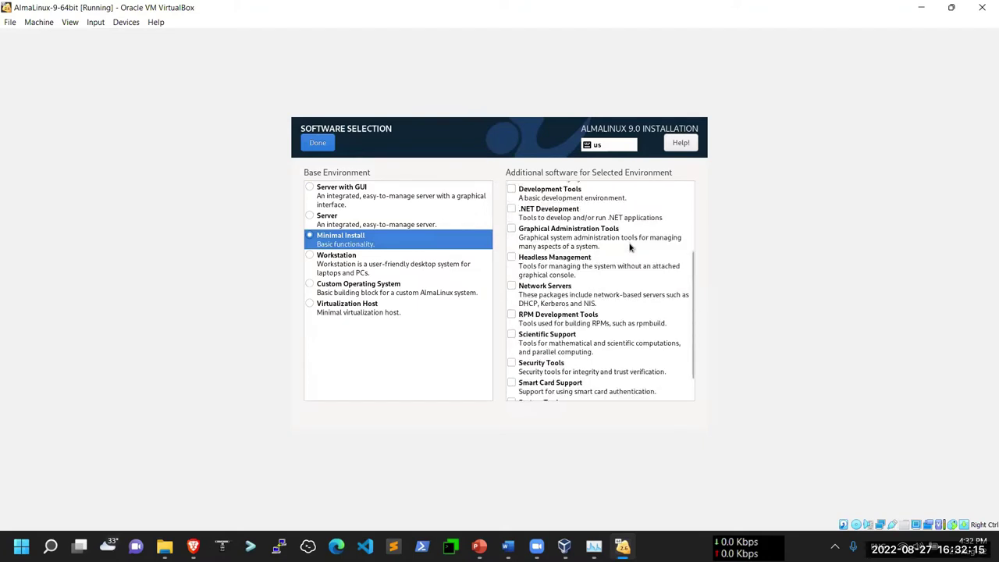
{"action": "scroll", "coordinate": [631, 248], "scroll_direction": "down", "scroll_amount": 1}
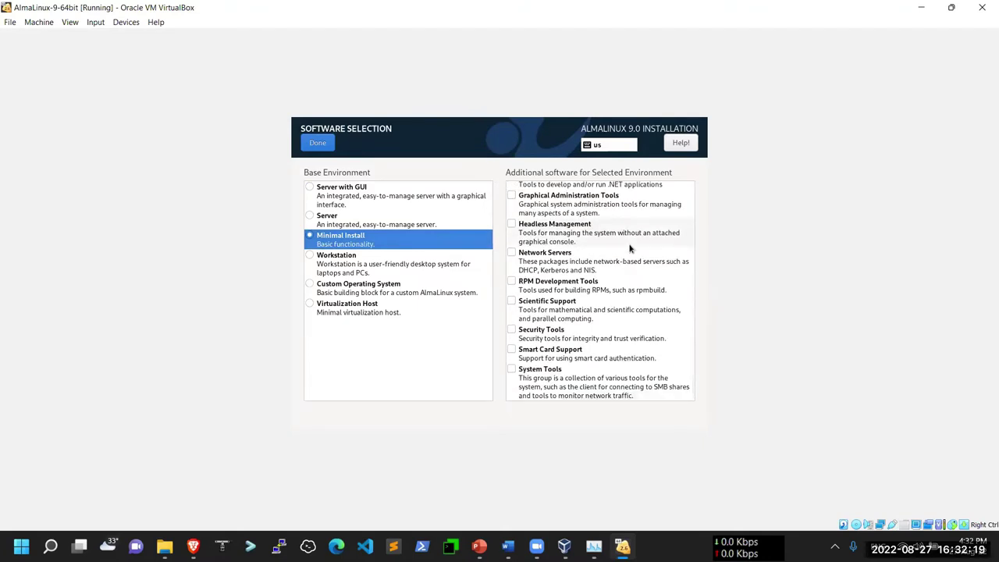
{"action": "left_click", "coordinate": [513, 369]}
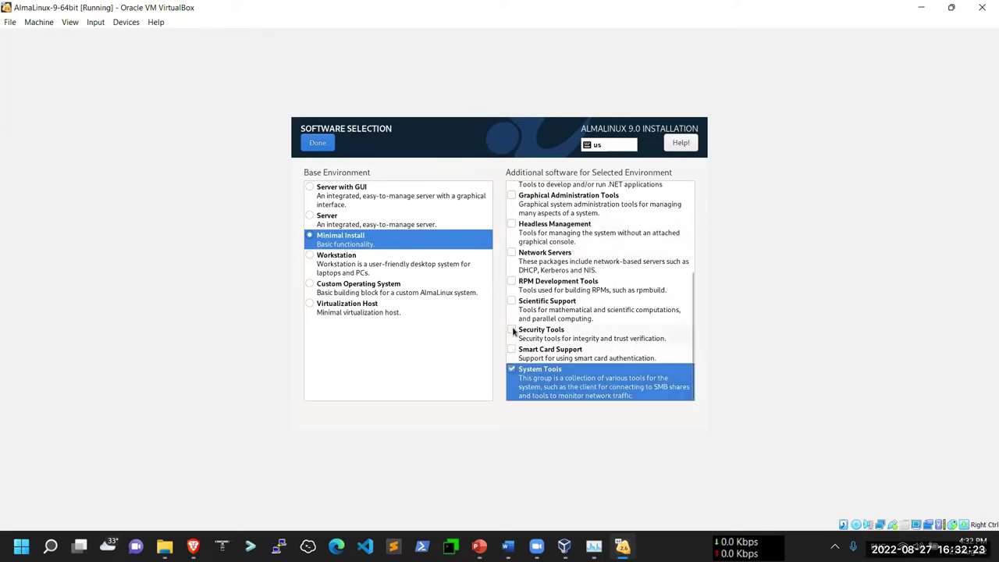
{"action": "left_click", "coordinate": [512, 332]}
Step: Tick the Standard and Development Tools add-ons
{"action": "scroll", "coordinate": [513, 331], "scroll_direction": "up", "scroll_amount": 1}
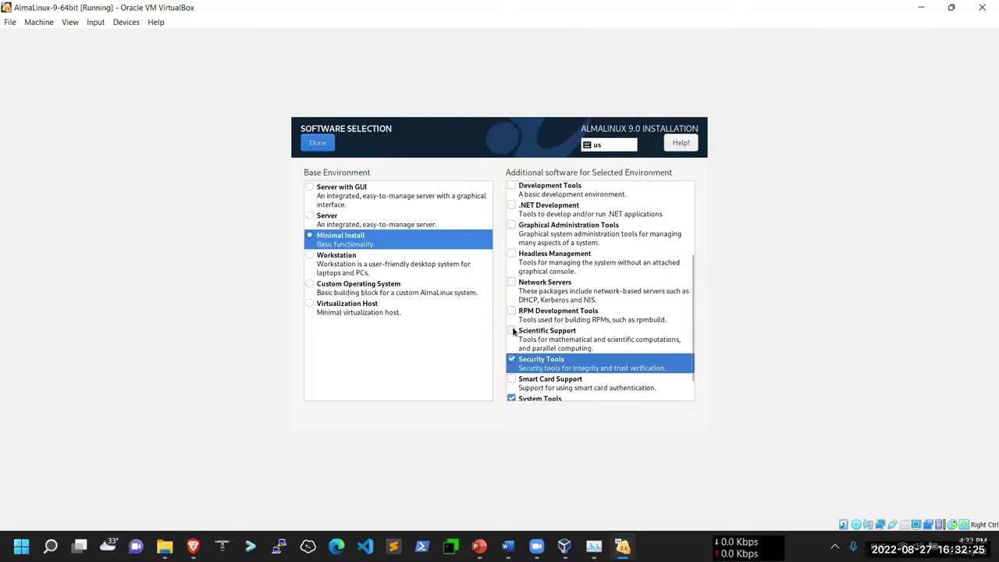
{"action": "scroll", "coordinate": [513, 332], "scroll_direction": "up", "scroll_amount": 1}
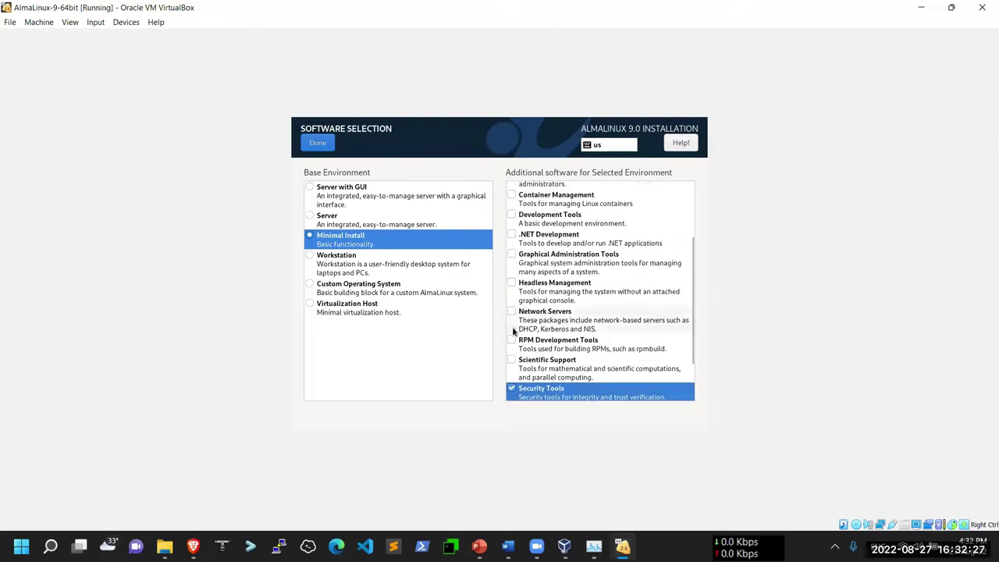
{"action": "scroll", "coordinate": [512, 332], "scroll_direction": "up", "scroll_amount": 3}
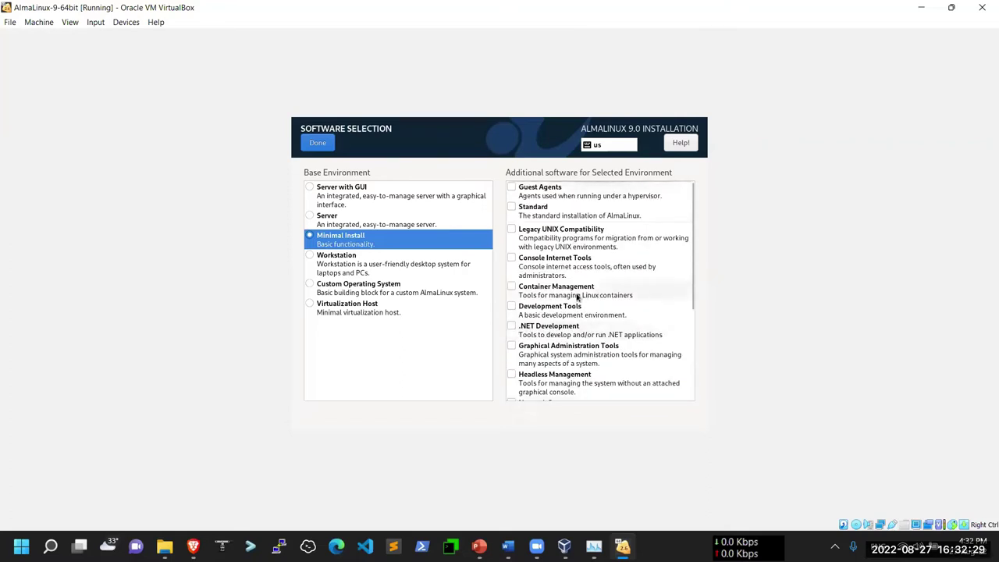
{"action": "left_click", "coordinate": [510, 209]}
{"action": "scroll", "coordinate": [585, 286], "scroll_direction": "down", "scroll_amount": 2}
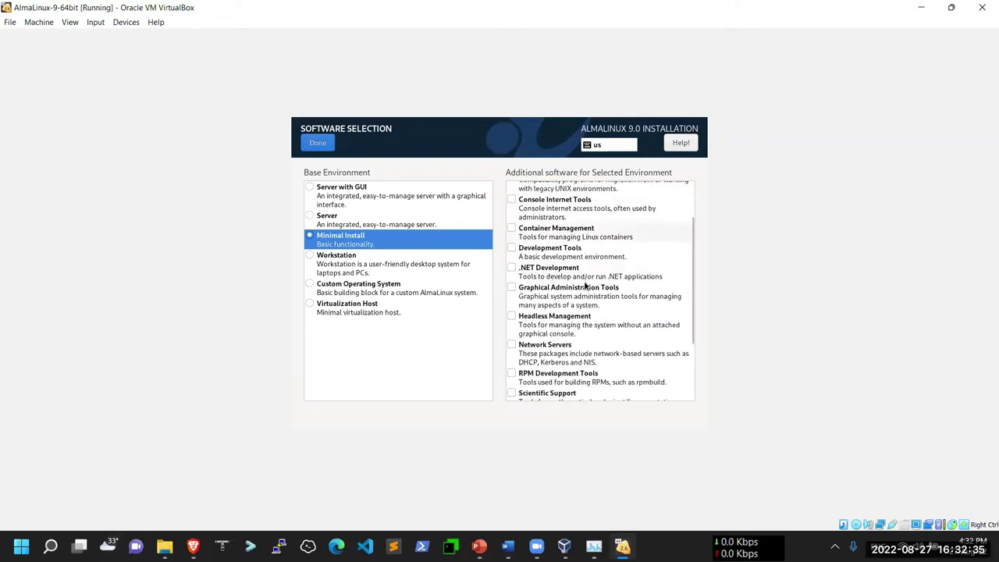
{"action": "scroll", "coordinate": [585, 286], "scroll_direction": "down", "scroll_amount": 3}
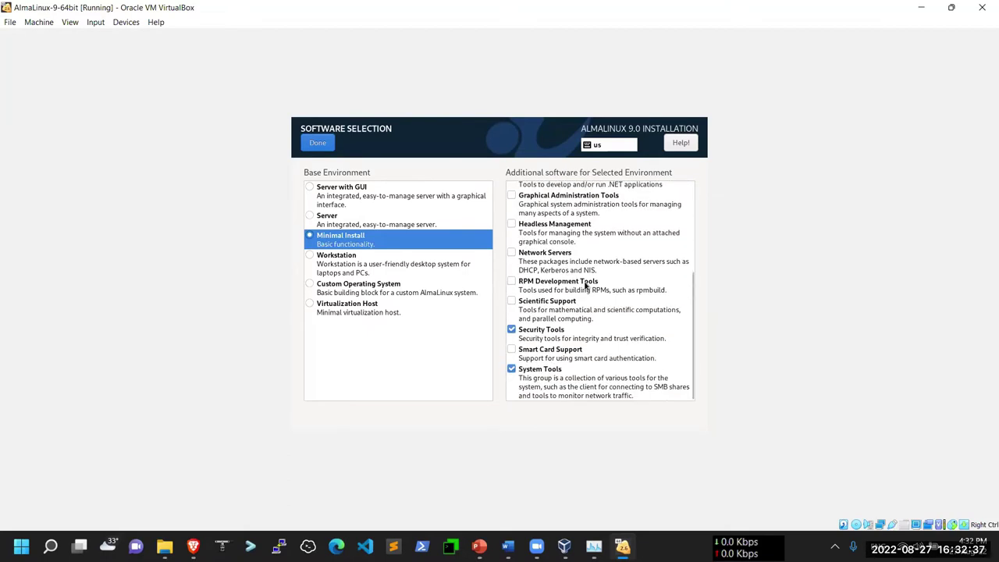
{"action": "scroll", "coordinate": [584, 286], "scroll_direction": "up", "scroll_amount": 1}
{"action": "scroll", "coordinate": [584, 287], "scroll_direction": "up", "scroll_amount": 3}
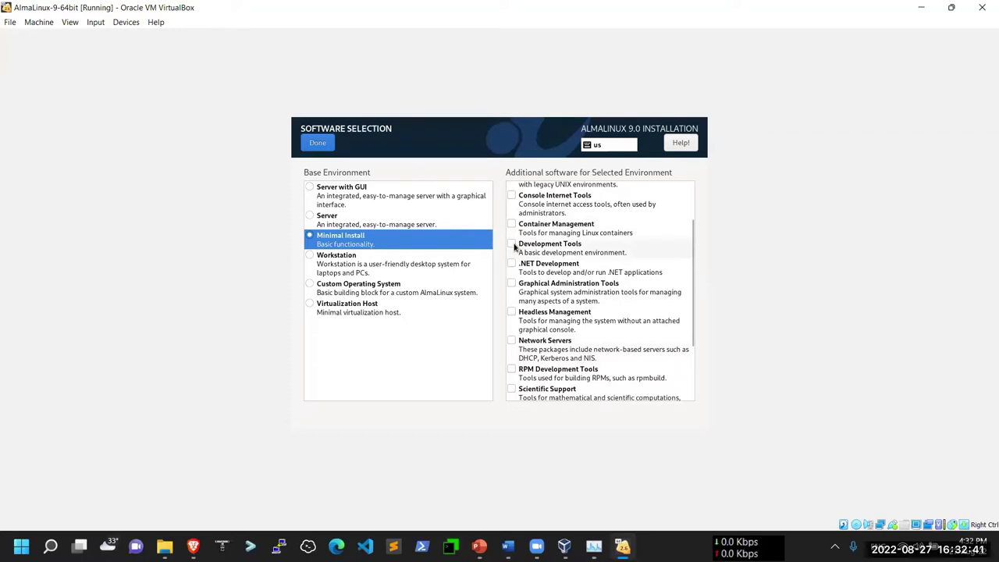
{"action": "left_click", "coordinate": [518, 246]}
{"action": "scroll", "coordinate": [589, 266], "scroll_direction": "up", "scroll_amount": 3}
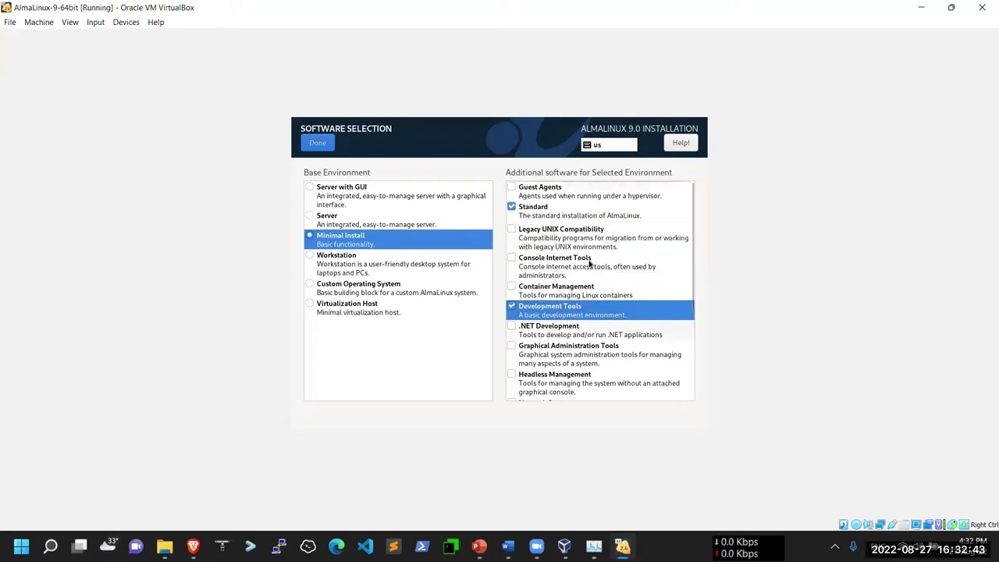
{"action": "left_click", "coordinate": [521, 208]}
{"action": "scroll", "coordinate": [524, 273], "scroll_direction": "down", "scroll_amount": 5}
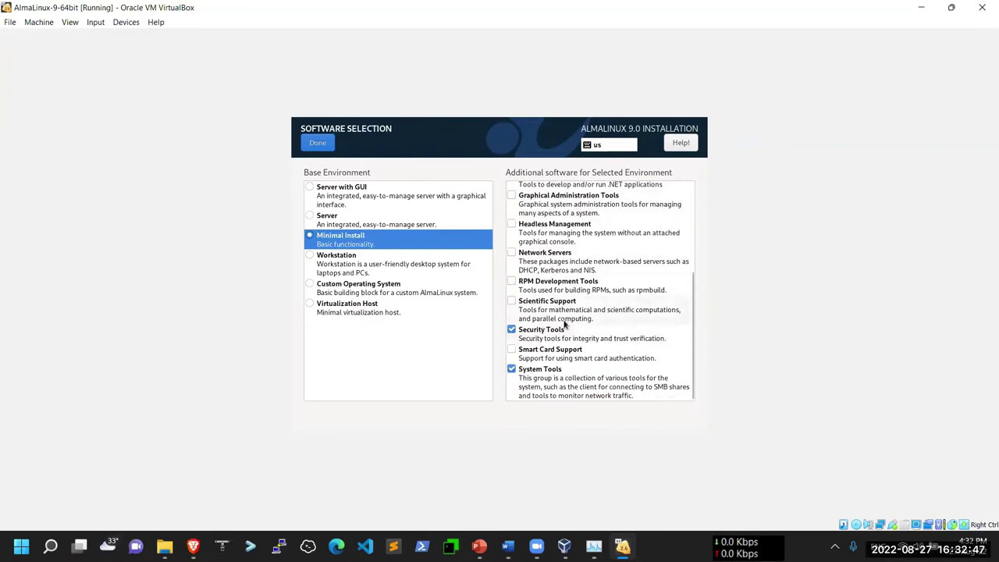
{"action": "scroll", "coordinate": [556, 344], "scroll_direction": "up", "scroll_amount": 3}
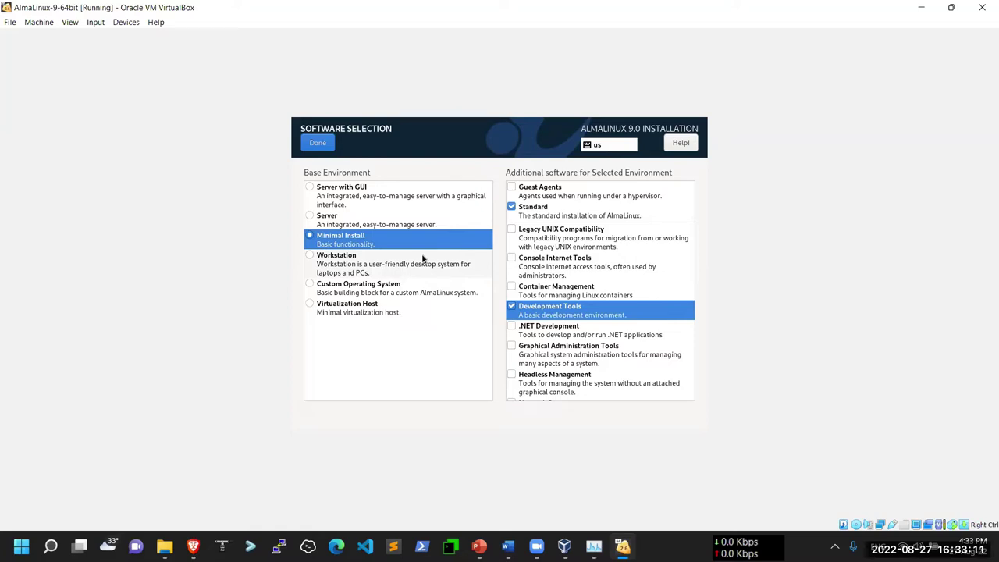
Step: Switch the base environment to Server with GUI, add Debugging Tools, and return to the summary
{"action": "left_click", "coordinate": [329, 196]}
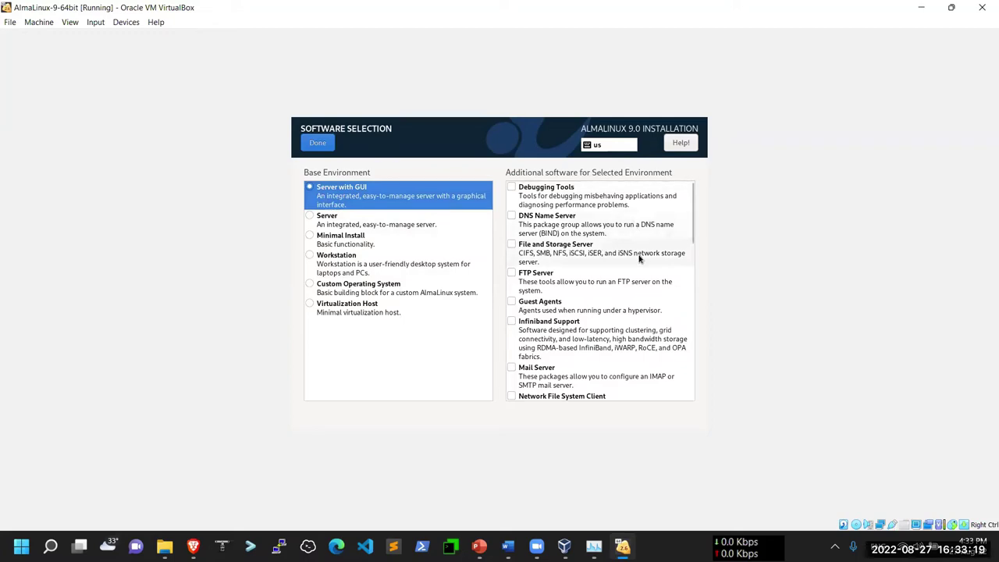
{"action": "scroll", "coordinate": [638, 258], "scroll_direction": "down", "scroll_amount": 3}
{"action": "scroll", "coordinate": [638, 258], "scroll_direction": "down", "scroll_amount": 6}
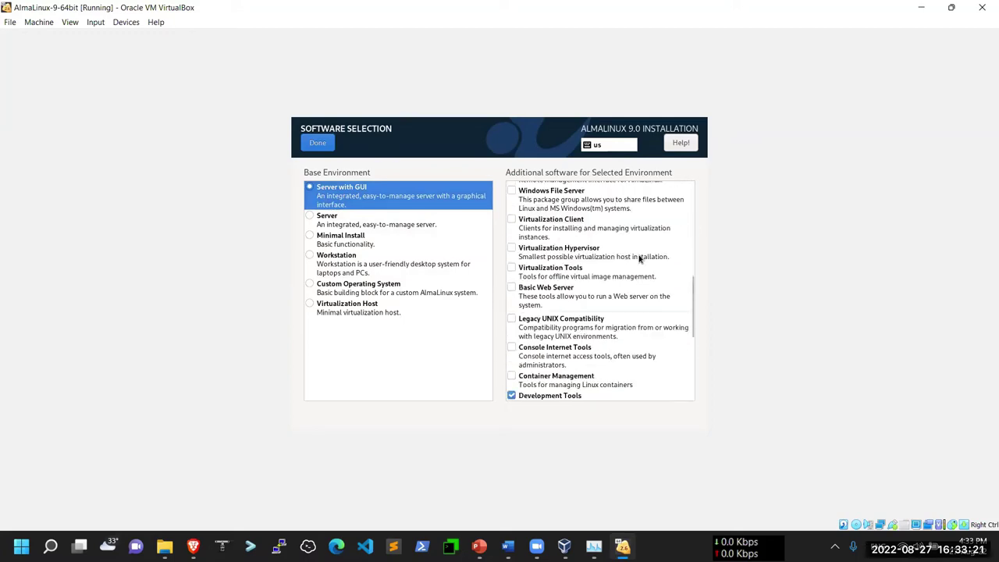
{"action": "scroll", "coordinate": [616, 291], "scroll_direction": "down", "scroll_amount": 2}
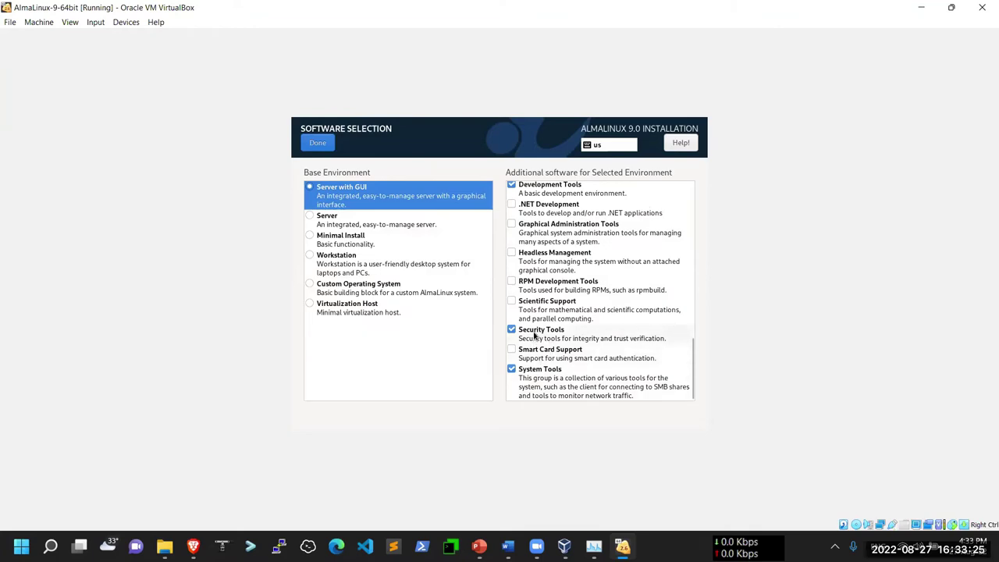
{"action": "scroll", "coordinate": [545, 288], "scroll_direction": "up", "scroll_amount": 5}
{"action": "scroll", "coordinate": [544, 289], "scroll_direction": "up", "scroll_amount": 8}
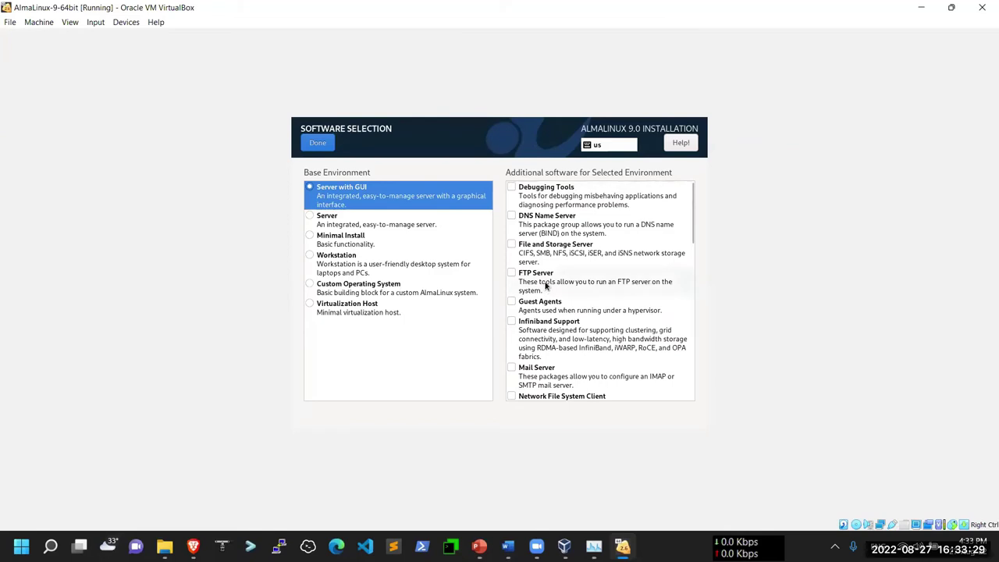
{"action": "left_click", "coordinate": [512, 188]}
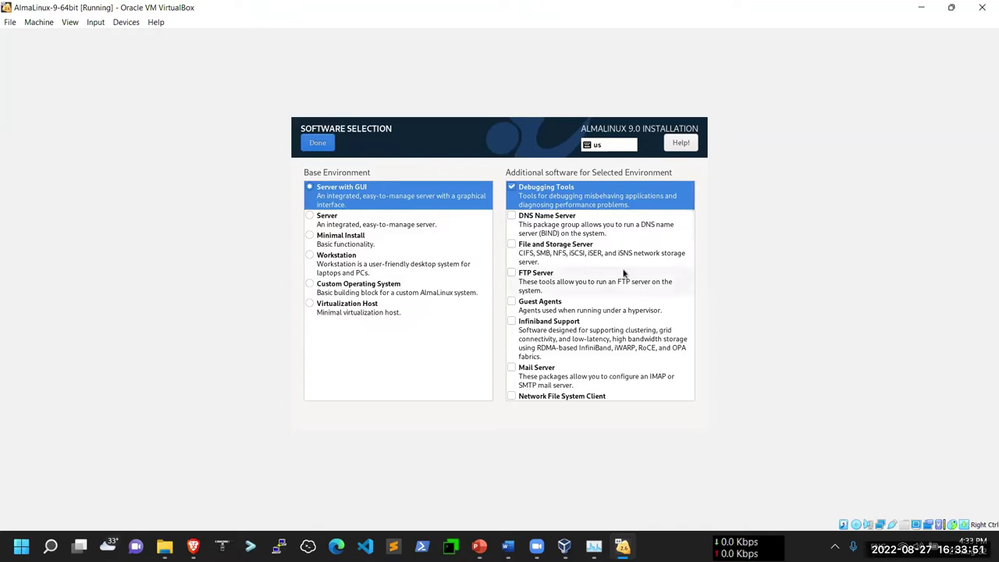
{"action": "left_click", "coordinate": [317, 143]}
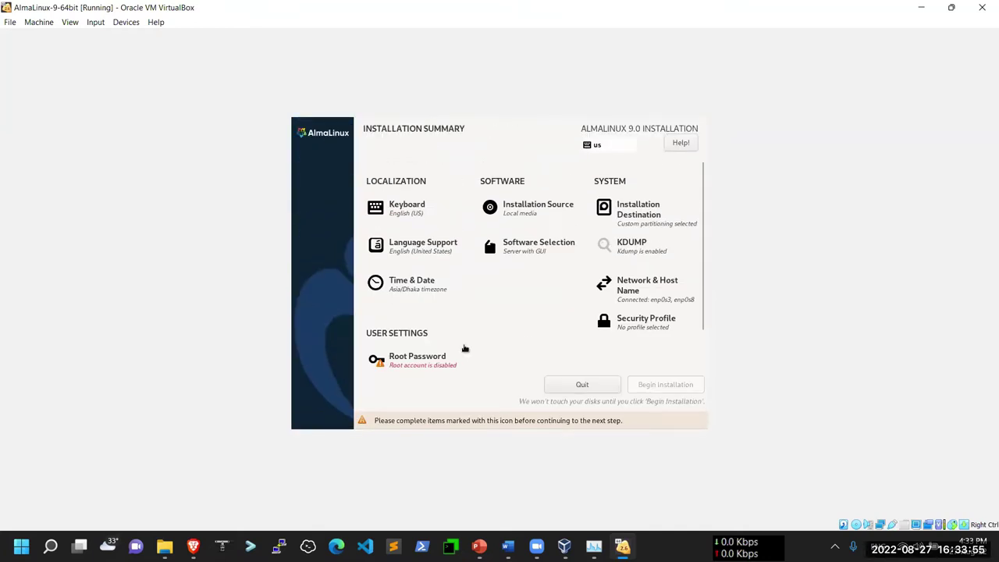
Step: Open the Root Password page from the Installation Summary
{"action": "left_click", "coordinate": [429, 367]}
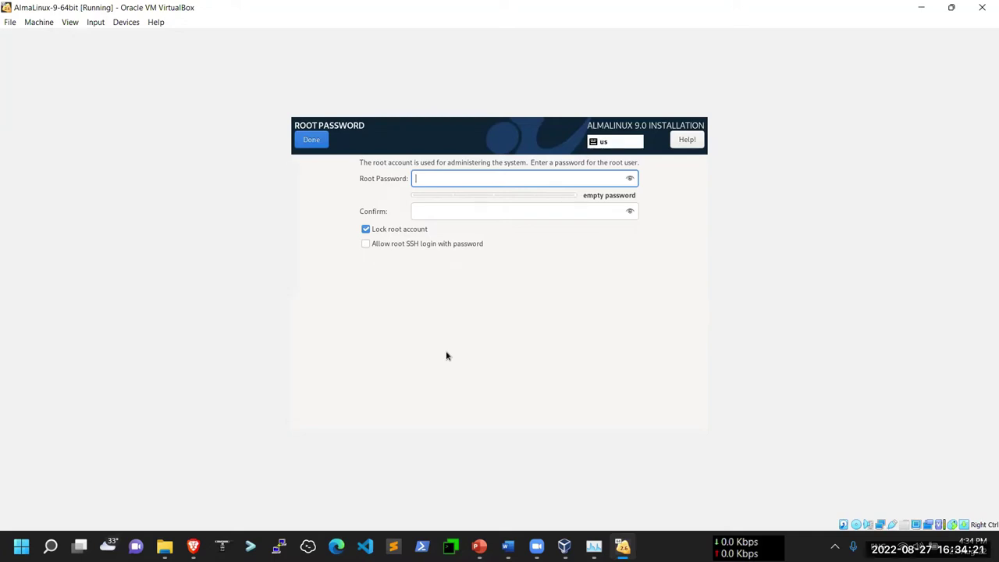
Step: Enter and confirm the root password, leaving the root account unlocked, and return to the summary
{"action": "type", "text": "a"}
{"action": "key", "text": "BackSpace"}
{"action": "type", "text": "*****"}
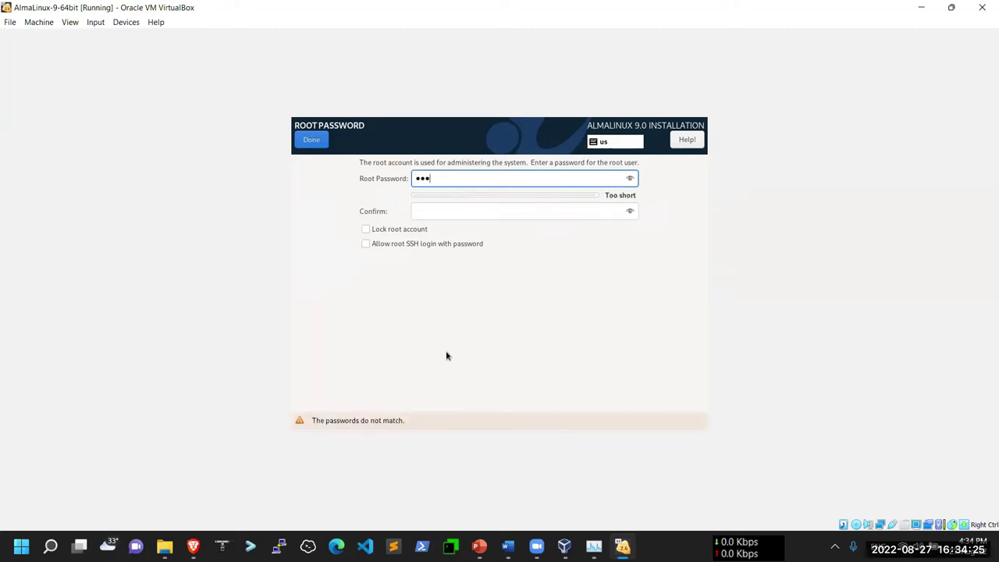
{"action": "type", "text": "****"}
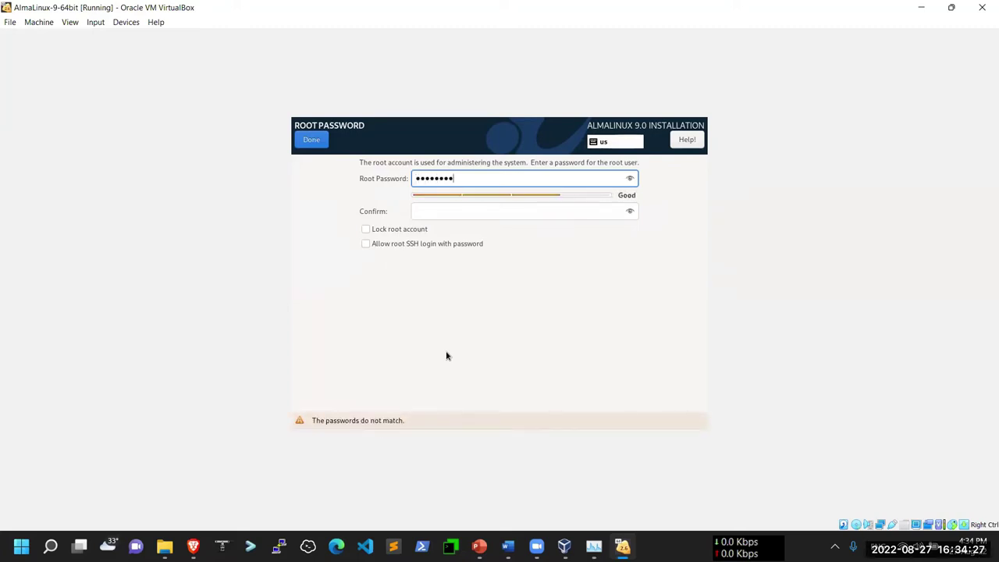
{"action": "key", "text": "Tab"}
{"action": "type", "text": "****"}
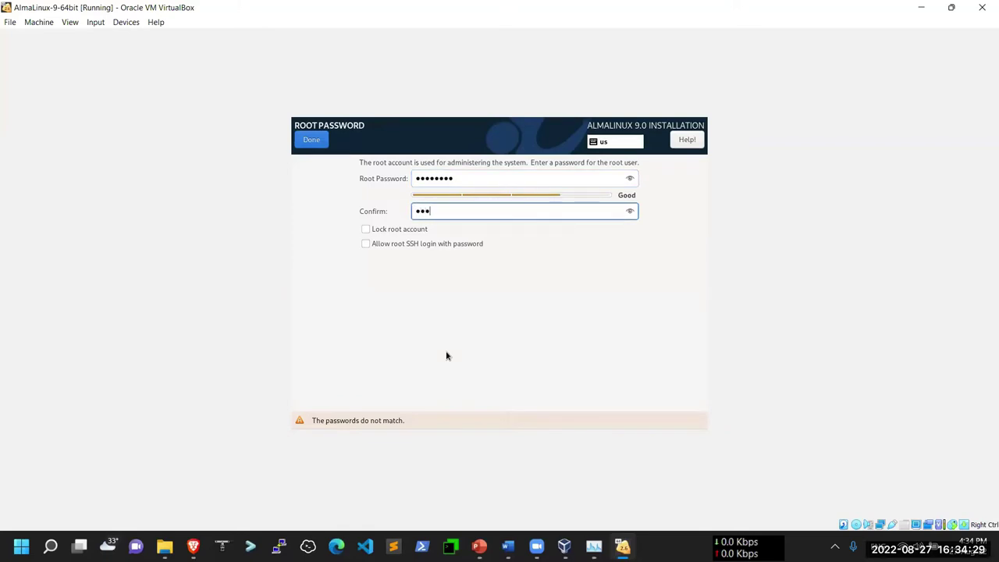
{"action": "type", "text": "*****"}
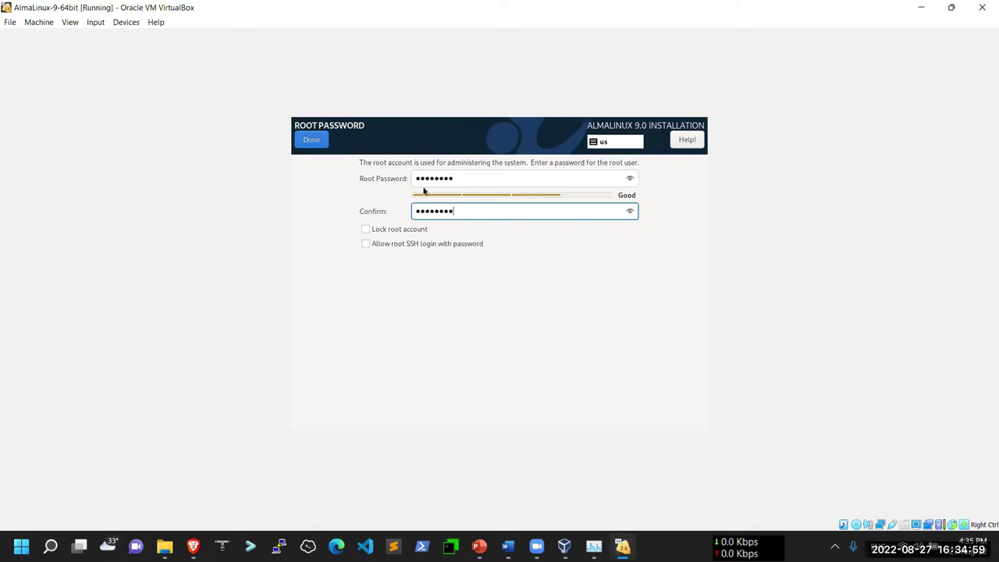
{"action": "left_click", "coordinate": [313, 141]}
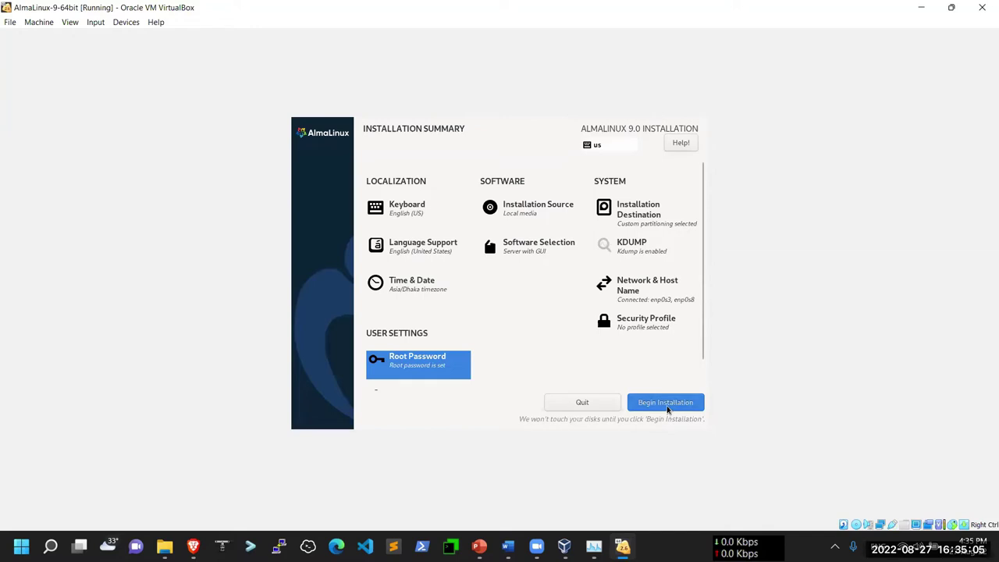
Step: Begin the AlmaLinux installation
{"action": "left_click", "coordinate": [667, 403]}
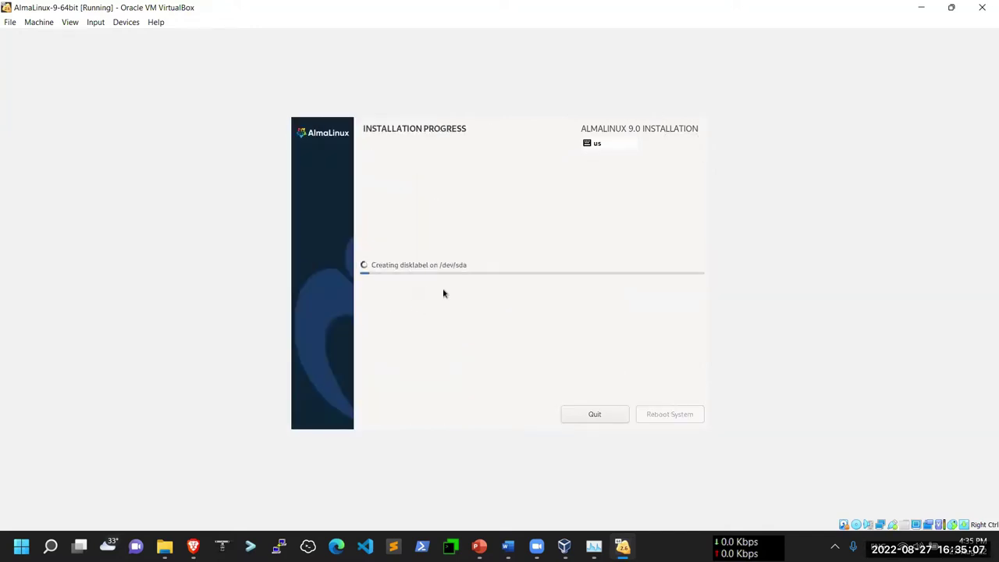
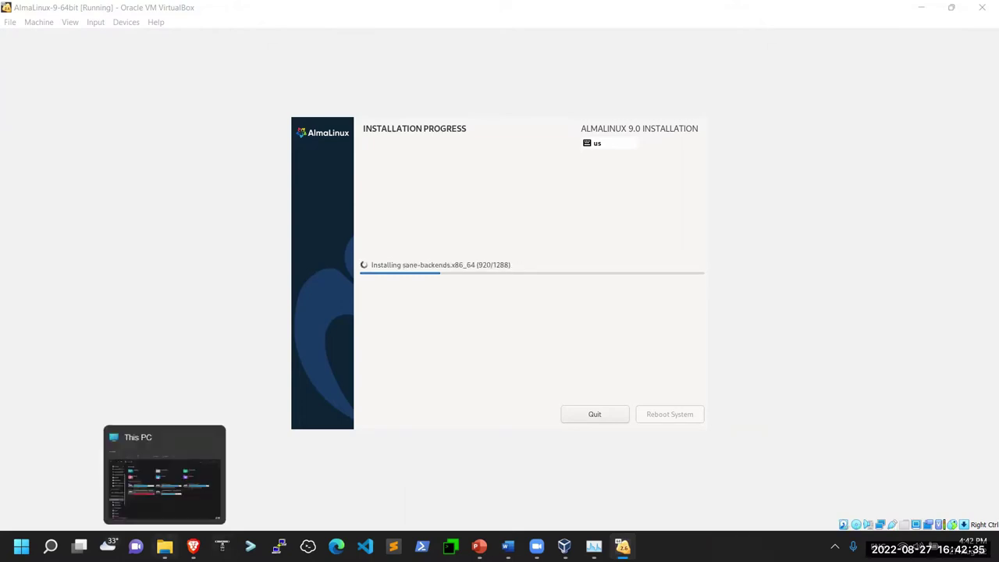
Step: Open Linux-System-Admin-Seminar.pptx from the Linux-System-Admin folder on Google Drive in File Explorer
{"action": "left_click", "coordinate": [164, 547]}
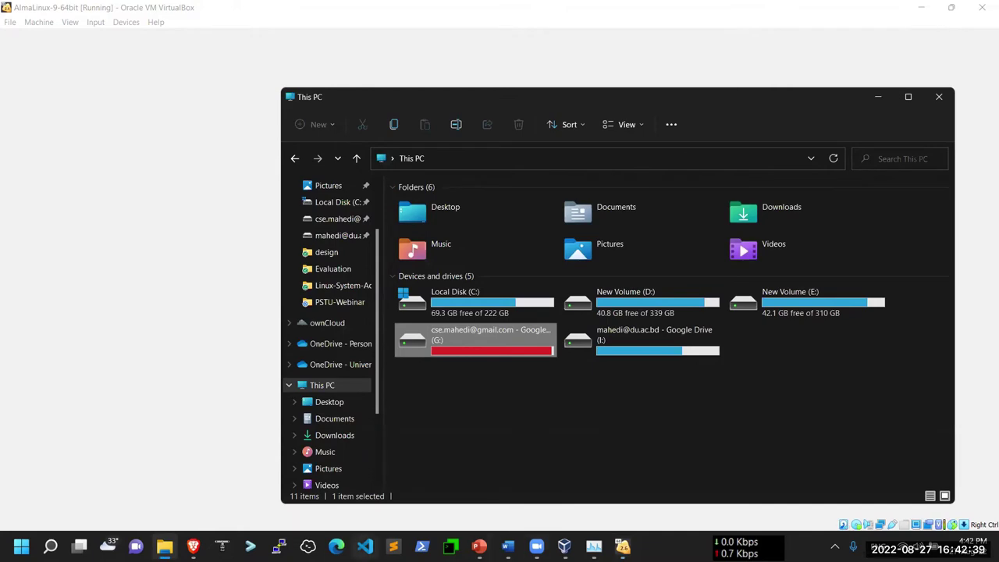
{"action": "left_click", "coordinate": [165, 546]}
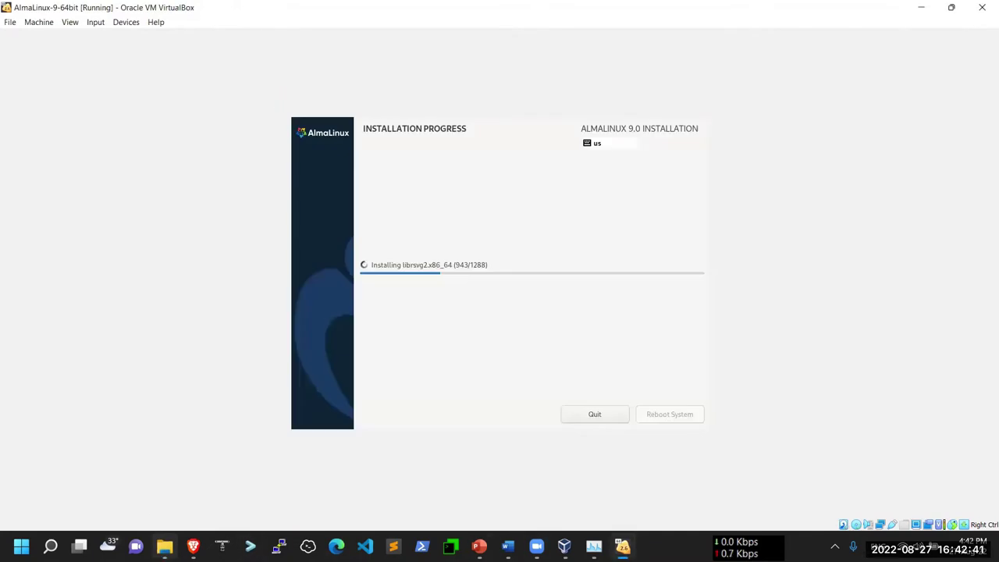
{"action": "left_click", "coordinate": [164, 546]}
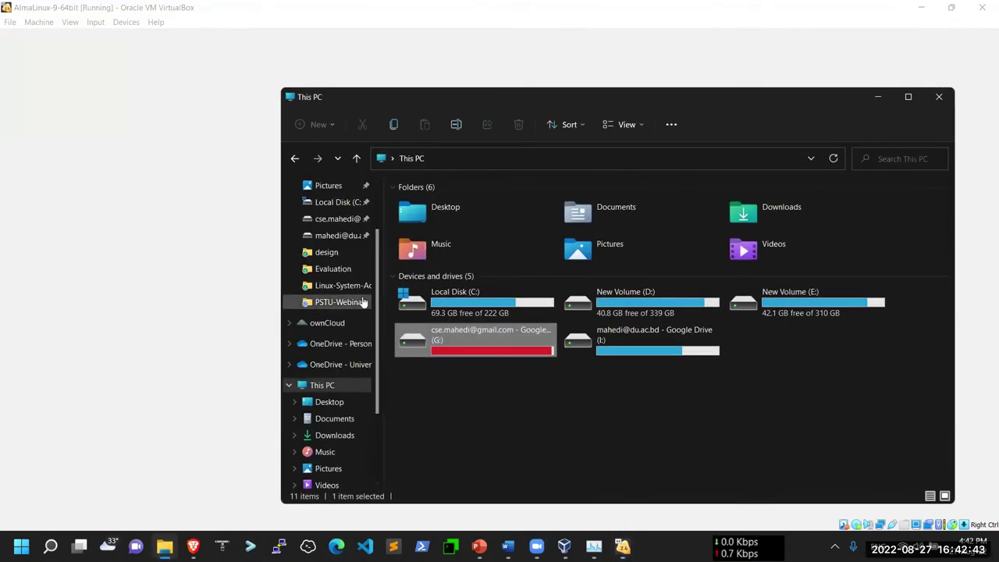
{"action": "left_click", "coordinate": [355, 285]}
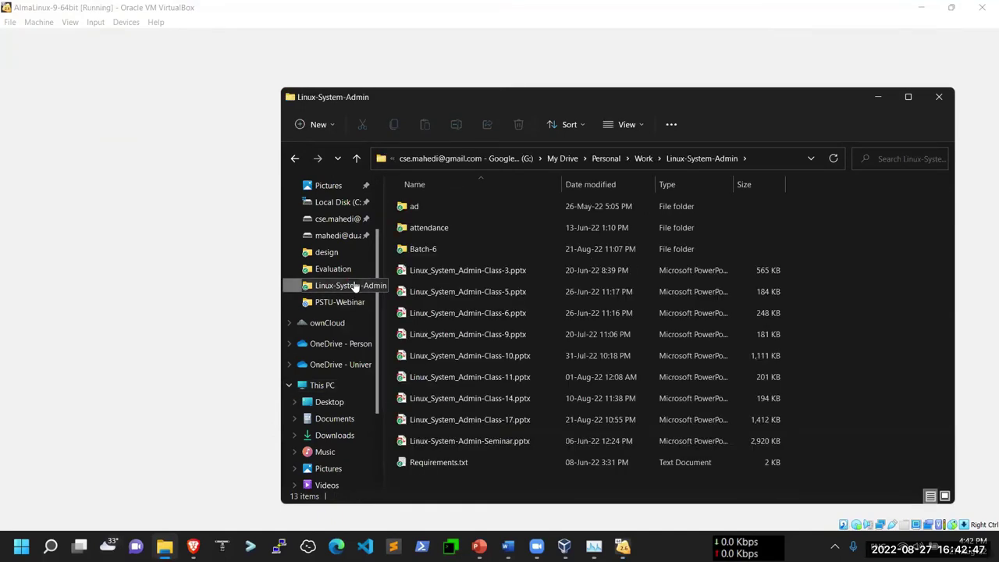
{"action": "double_click", "coordinate": [479, 442]}
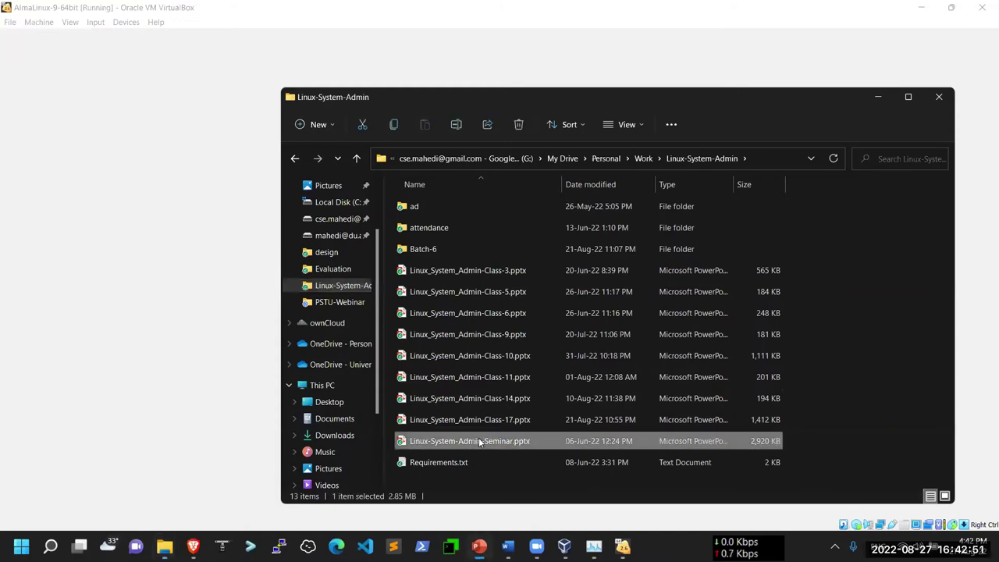
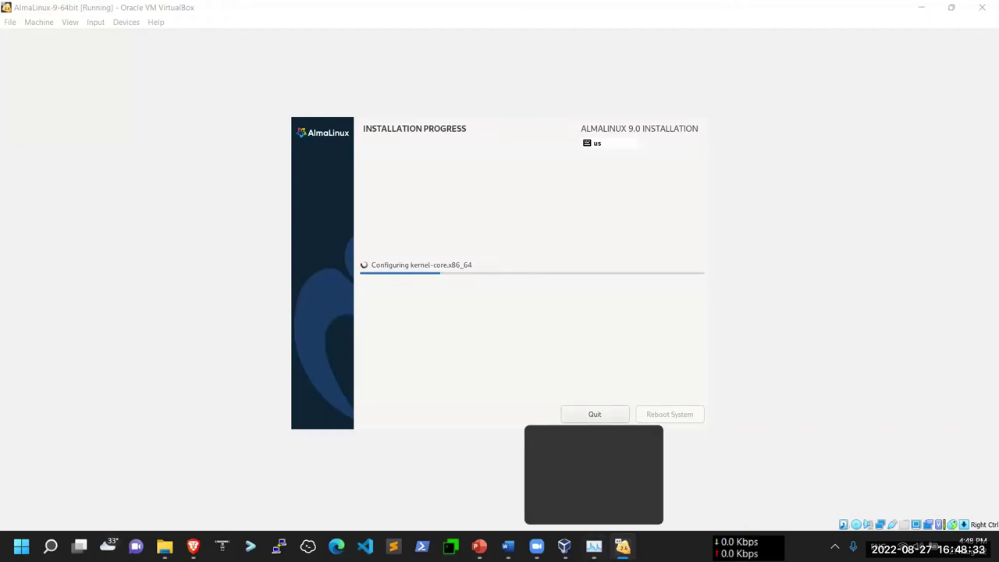
Step: Minimize and restore the installing VM window, then open its Input menu
{"action": "left_click", "coordinate": [622, 545]}
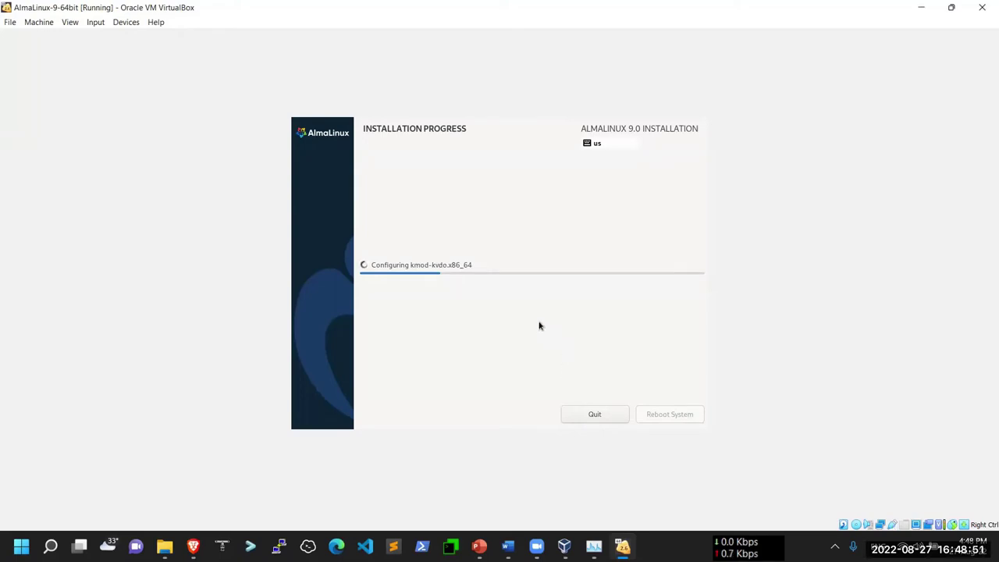
{"action": "left_click", "coordinate": [91, 23]}
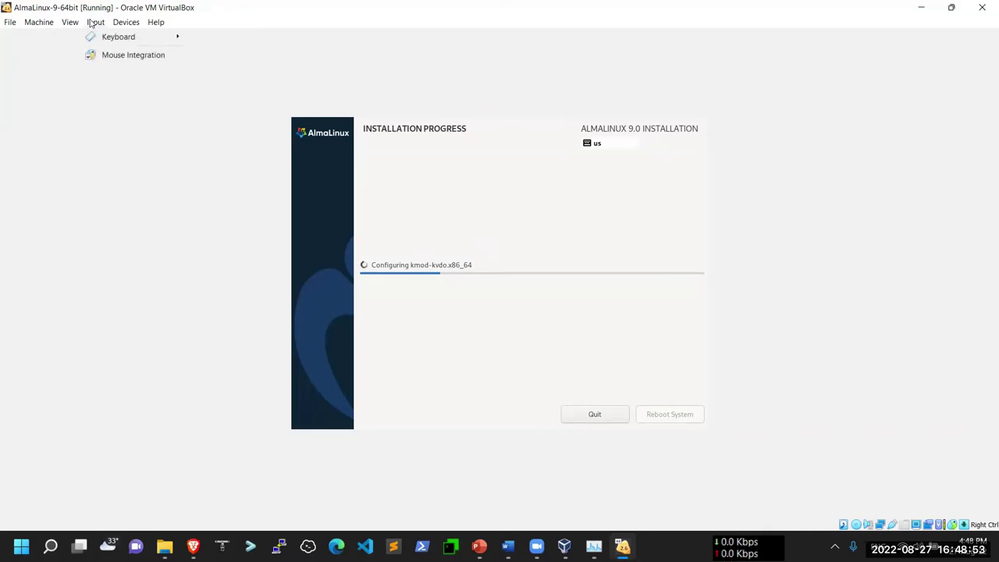
Step: Set the VM's Drag and Drop mode to Bidirectional
{"action": "mouse_move", "coordinate": [119, 24]}
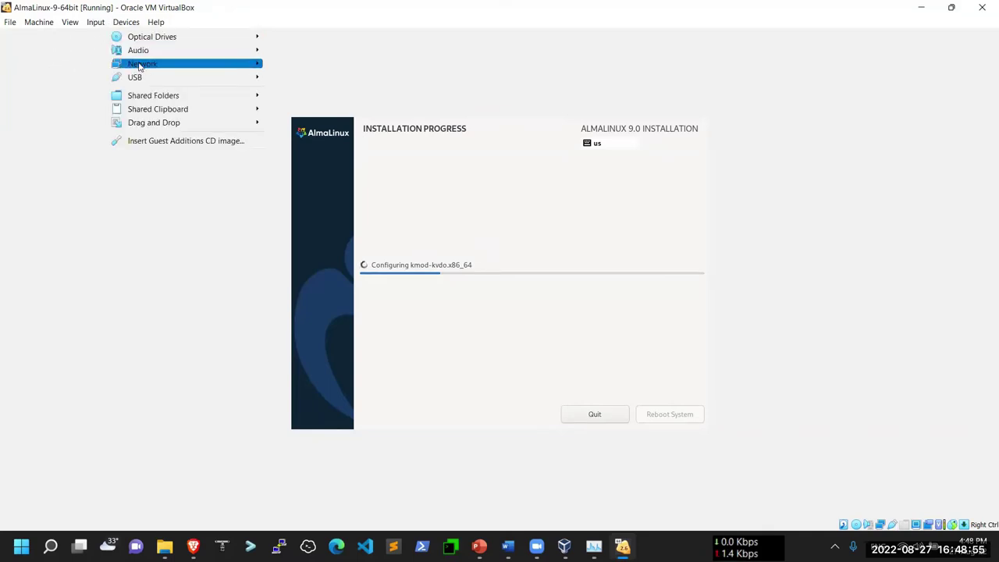
{"action": "mouse_move", "coordinate": [161, 98]}
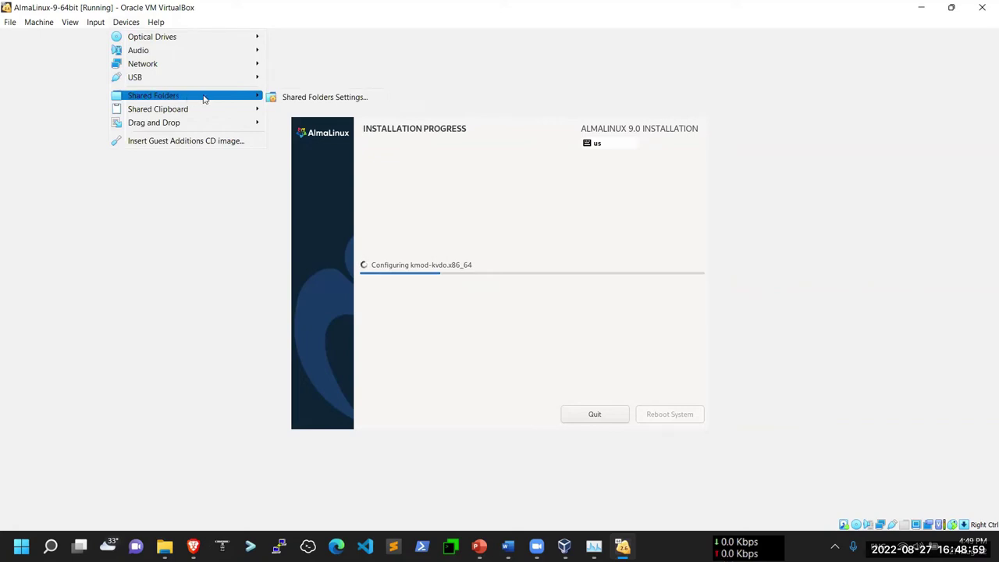
{"action": "mouse_move", "coordinate": [170, 115]}
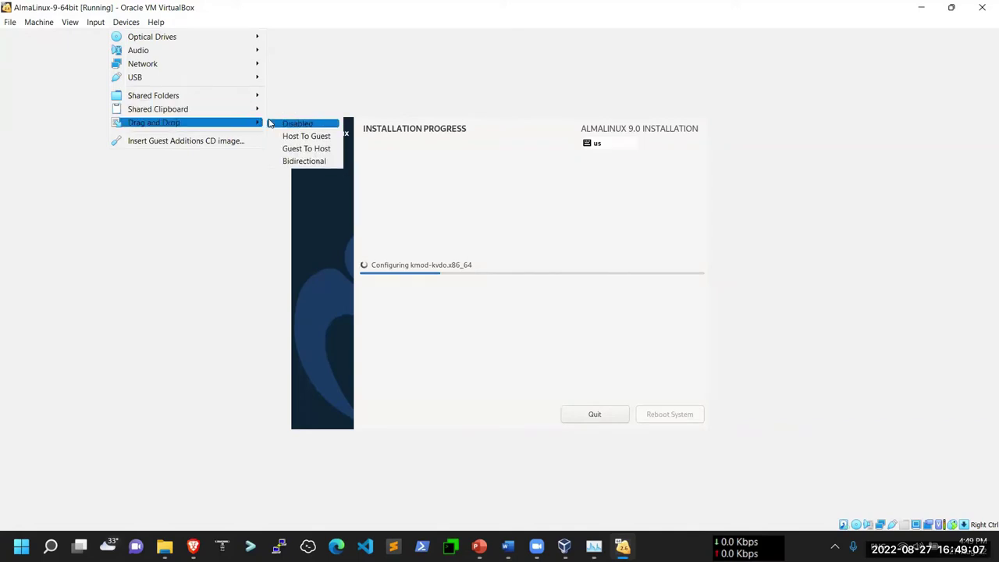
{"action": "left_click", "coordinate": [308, 160]}
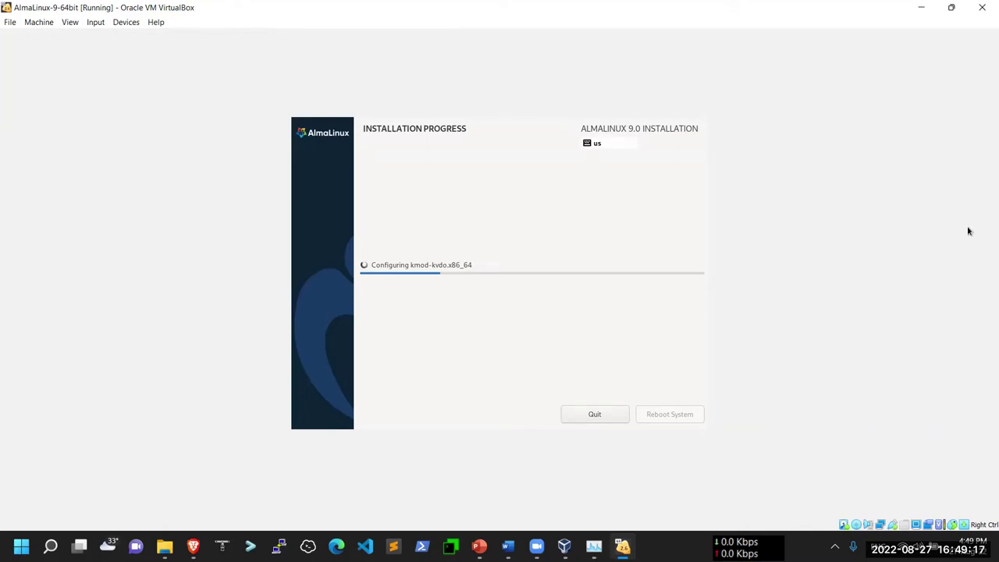
Step: Restore down and re-maximize the VM window while the installation runs to post-installation scripts
{"action": "left_click", "coordinate": [952, 7]}
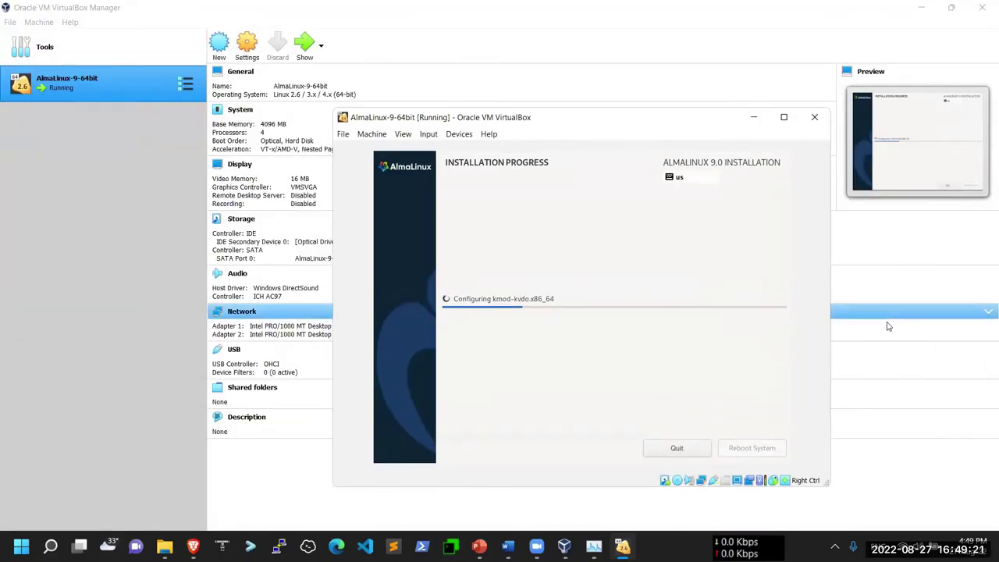
{"action": "left_click", "coordinate": [784, 117]}
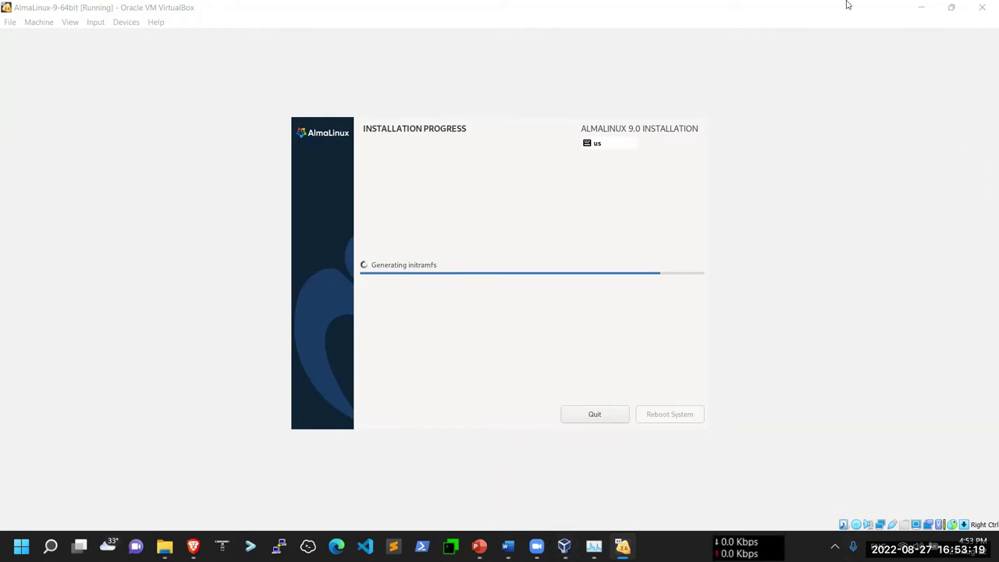
Step: Open the VM's Devices menu once the installer reports Complete
{"action": "left_click", "coordinate": [121, 24]}
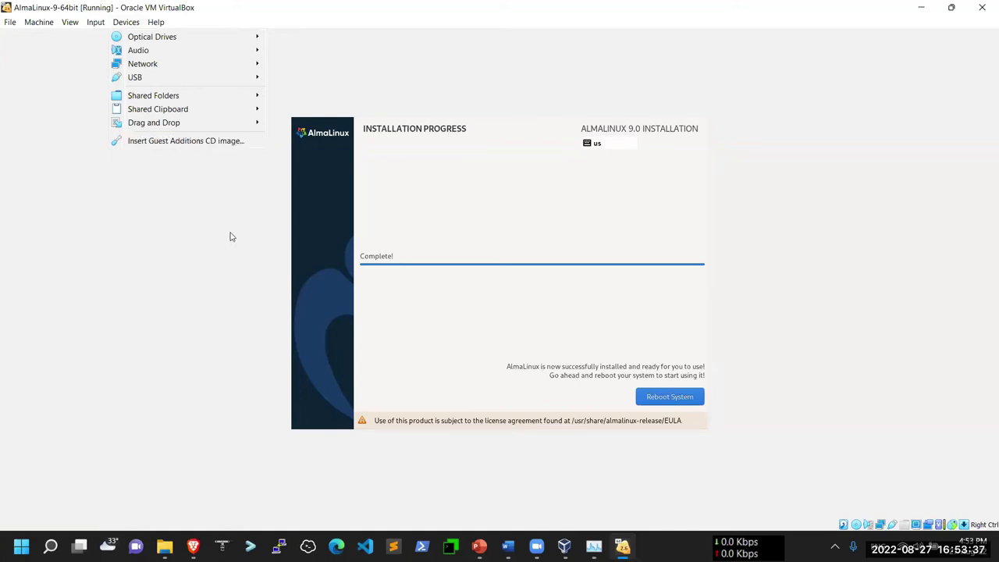
Step: Dismiss the Devices menu and reboot the installed AlmaLinux system to the welcome screen
{"action": "left_click", "coordinate": [199, 220]}
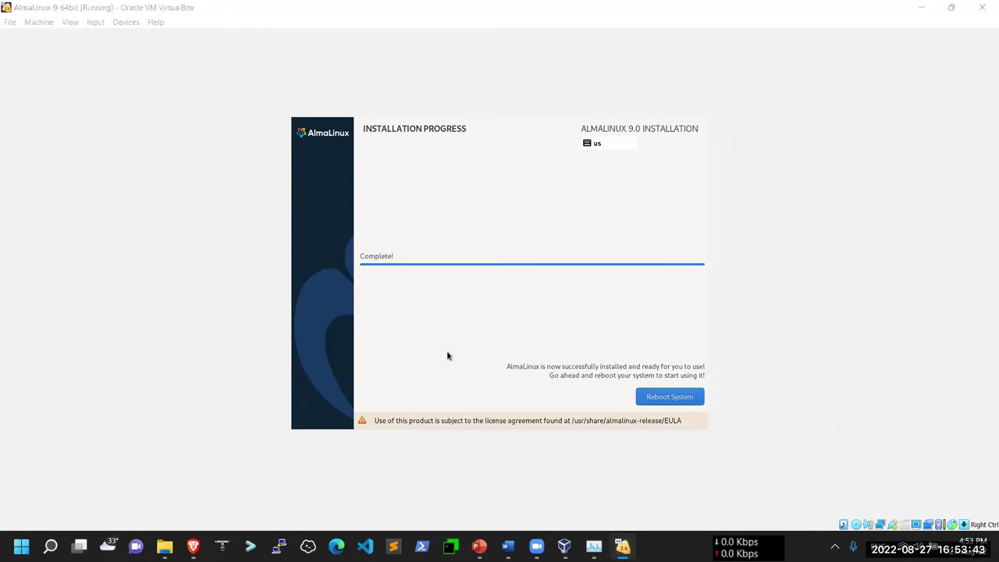
{"action": "left_click", "coordinate": [601, 316]}
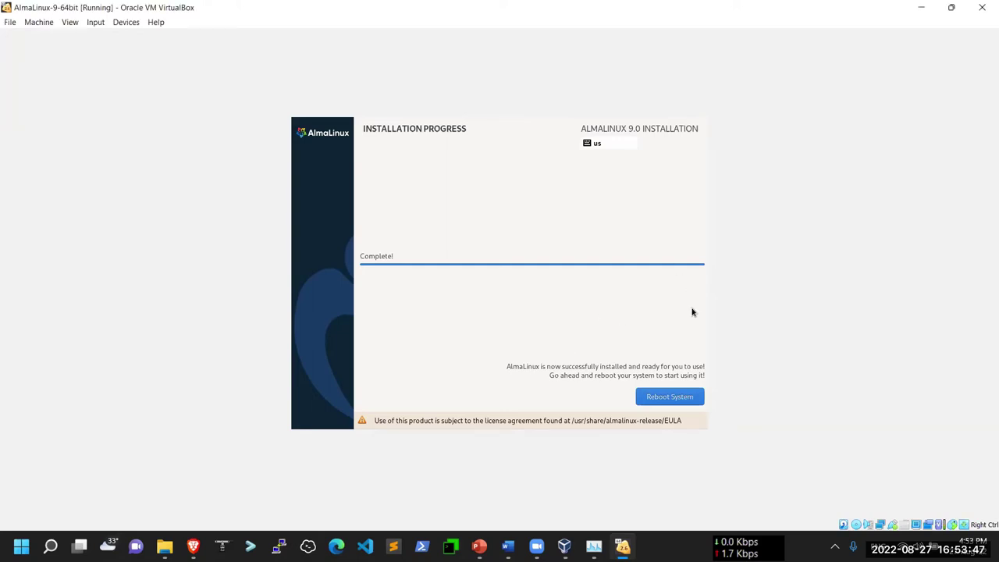
{"action": "left_click", "coordinate": [683, 401]}
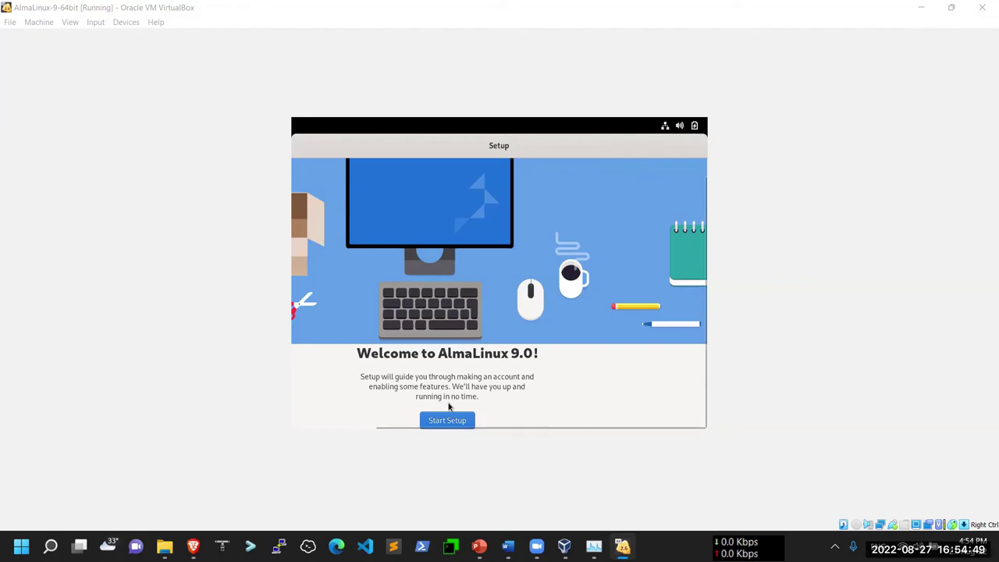
Step: Start first-boot setup and advance a few pages, then step back to the welcome page
{"action": "left_click", "coordinate": [448, 415]}
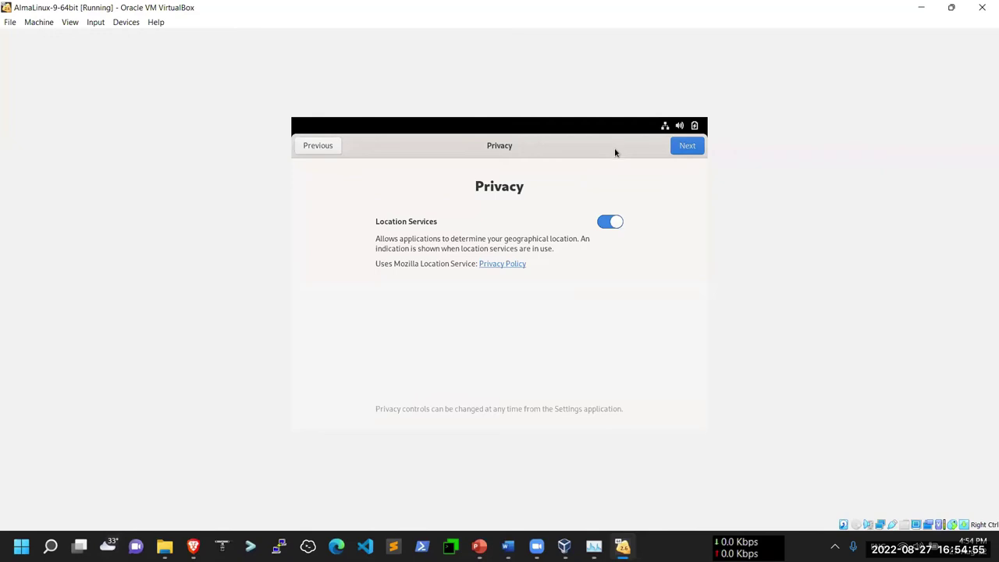
{"action": "left_click", "coordinate": [687, 147]}
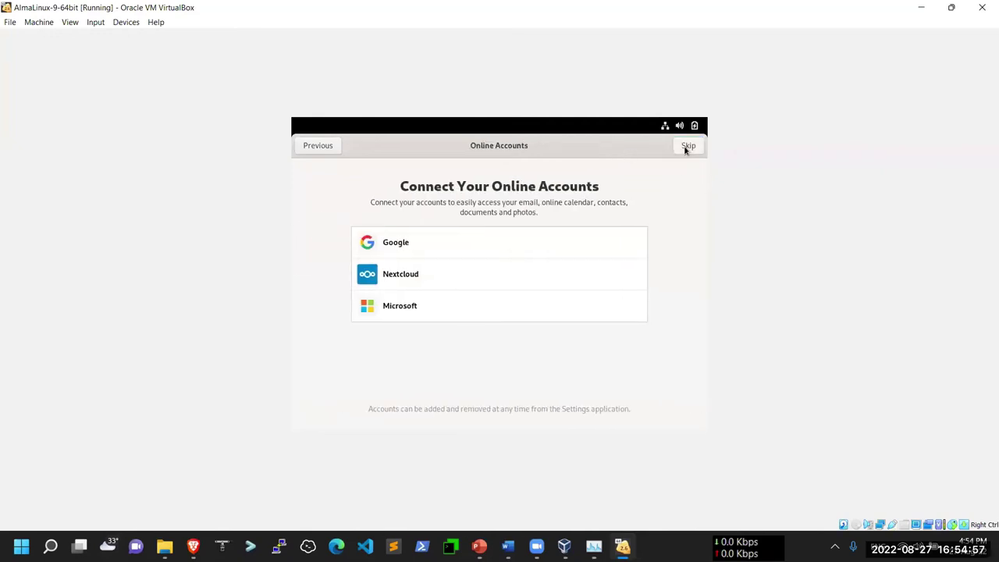
{"action": "left_click", "coordinate": [687, 148]}
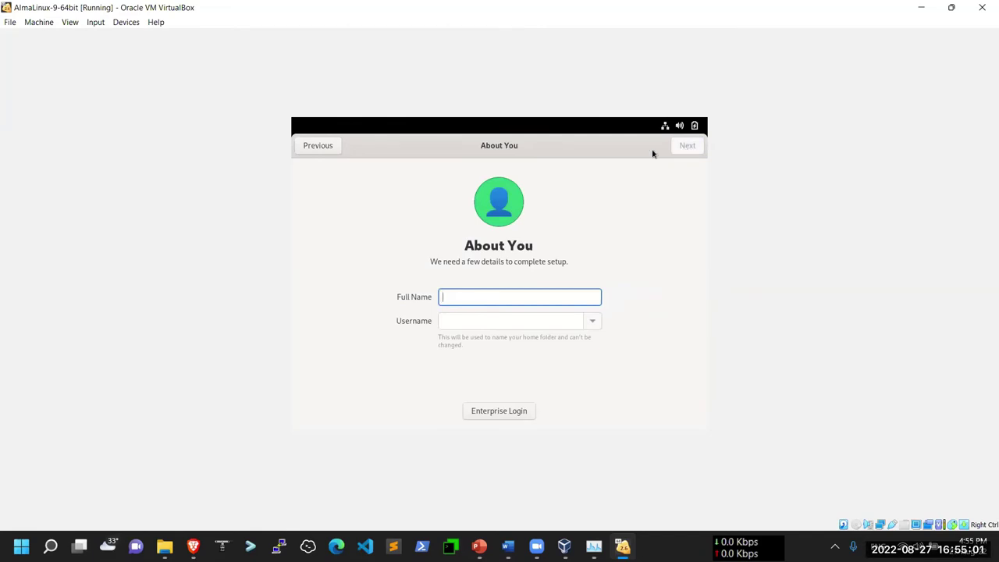
{"action": "left_click", "coordinate": [316, 153]}
{"action": "left_click", "coordinate": [315, 153]}
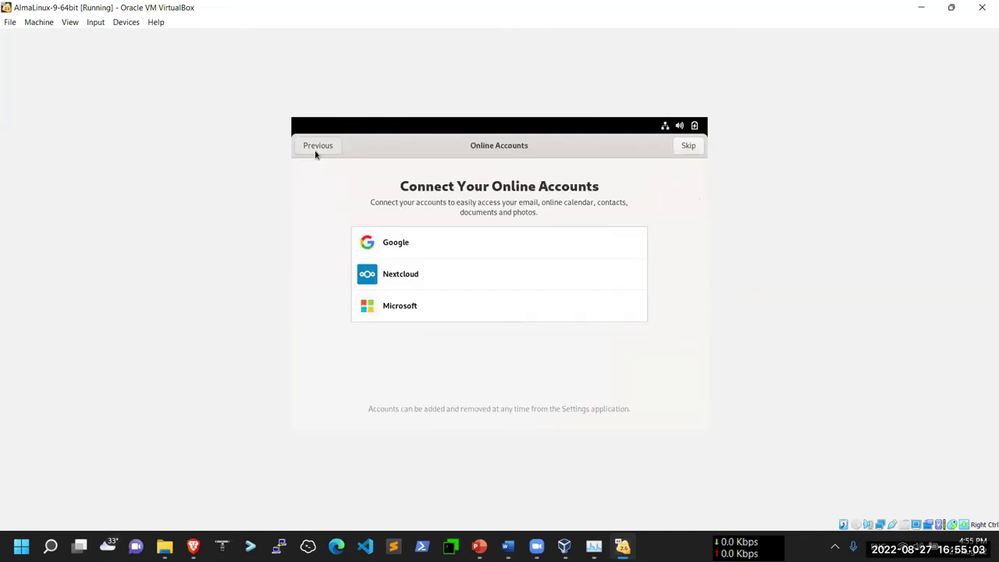
{"action": "left_click", "coordinate": [312, 154]}
{"action": "left_click", "coordinate": [310, 153]}
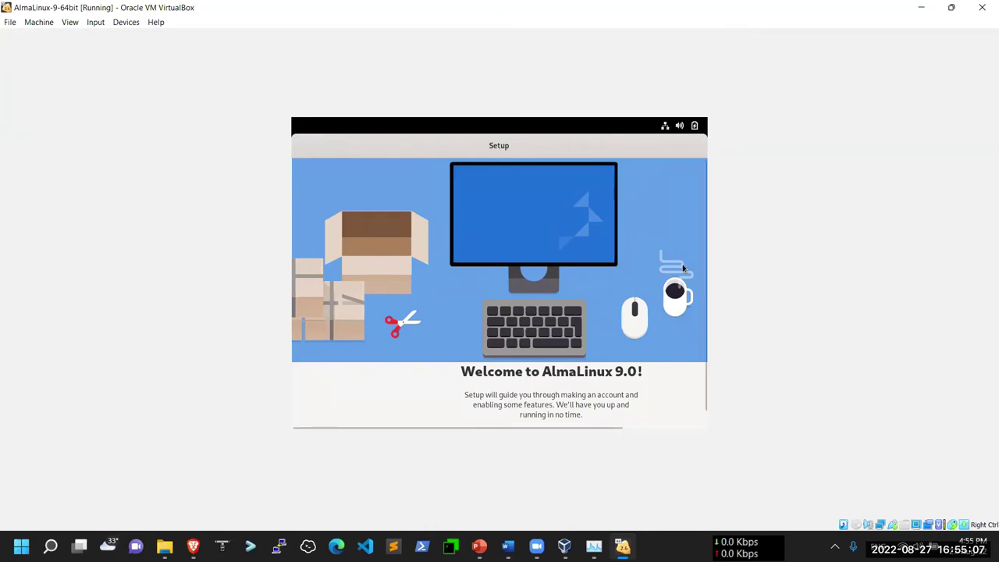
Step: Restart setup and continue past Privacy with Location Services left on
{"action": "scroll", "coordinate": [571, 375], "scroll_direction": "down", "scroll_amount": 1}
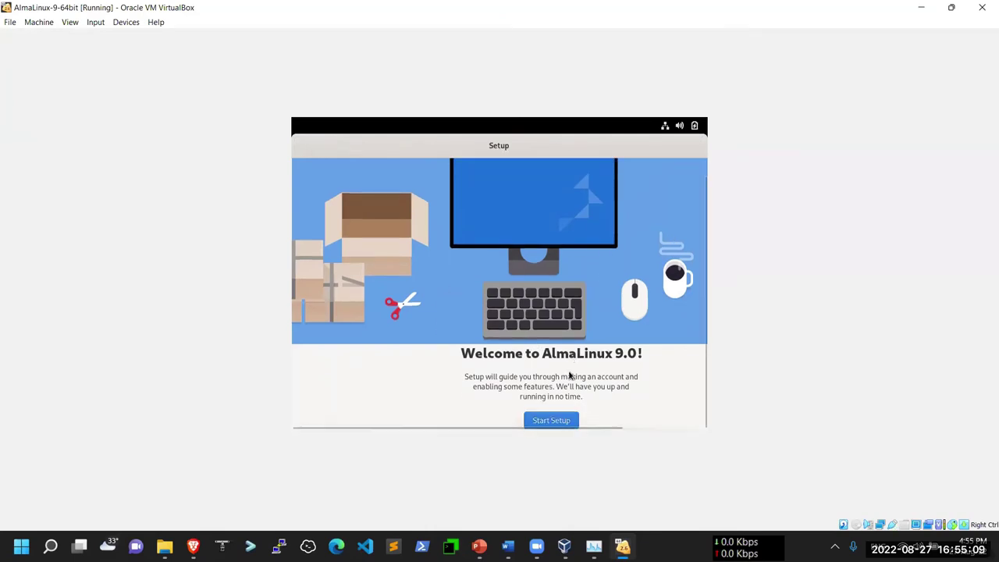
{"action": "scroll", "coordinate": [623, 255], "scroll_direction": "up", "scroll_amount": 1}
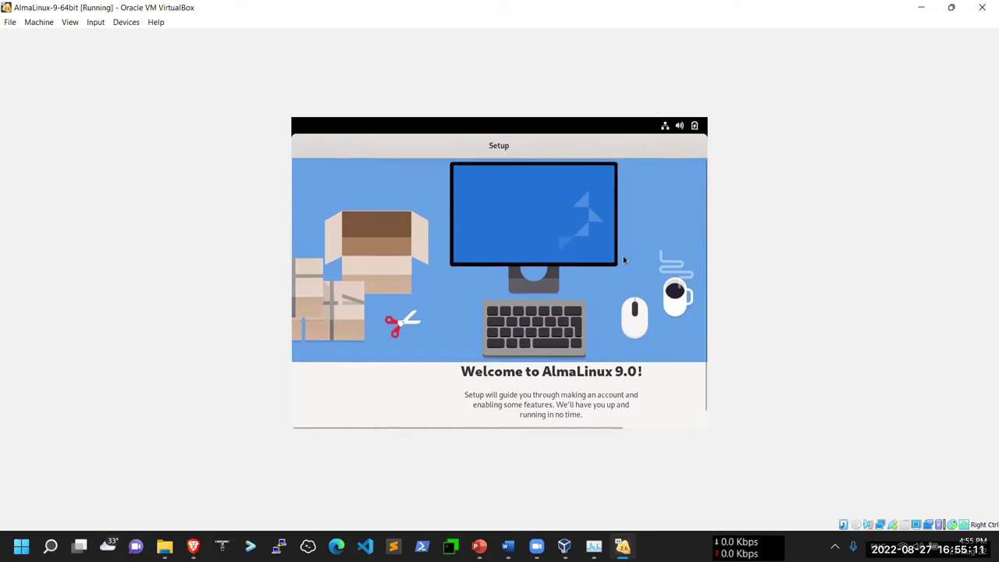
{"action": "scroll", "coordinate": [623, 256], "scroll_direction": "down", "scroll_amount": 1}
{"action": "left_click", "coordinate": [550, 421]}
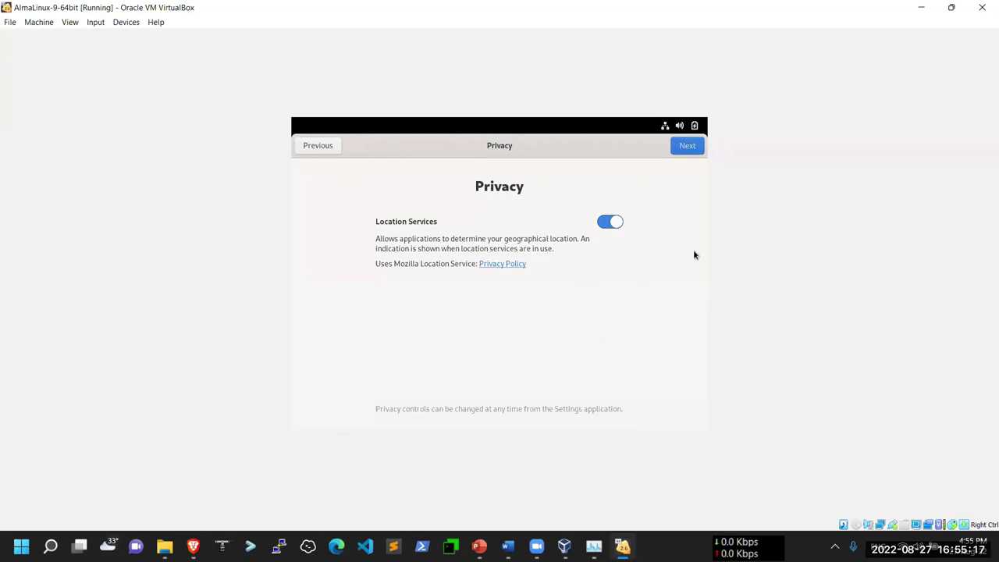
{"action": "left_click", "coordinate": [686, 152]}
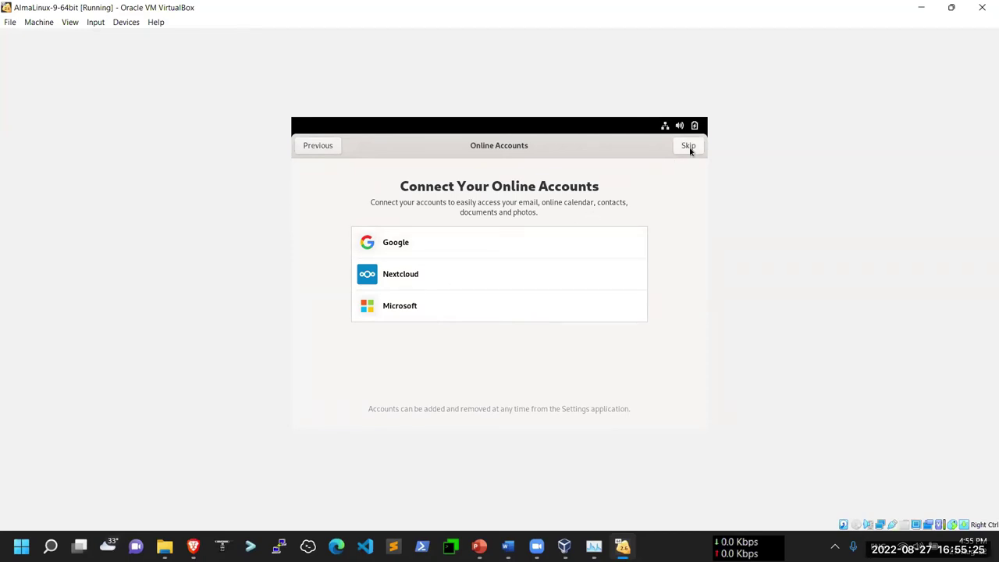
Step: Skip online accounts, enter the user's full name and a shortened username, and continue
{"action": "left_click", "coordinate": [688, 149]}
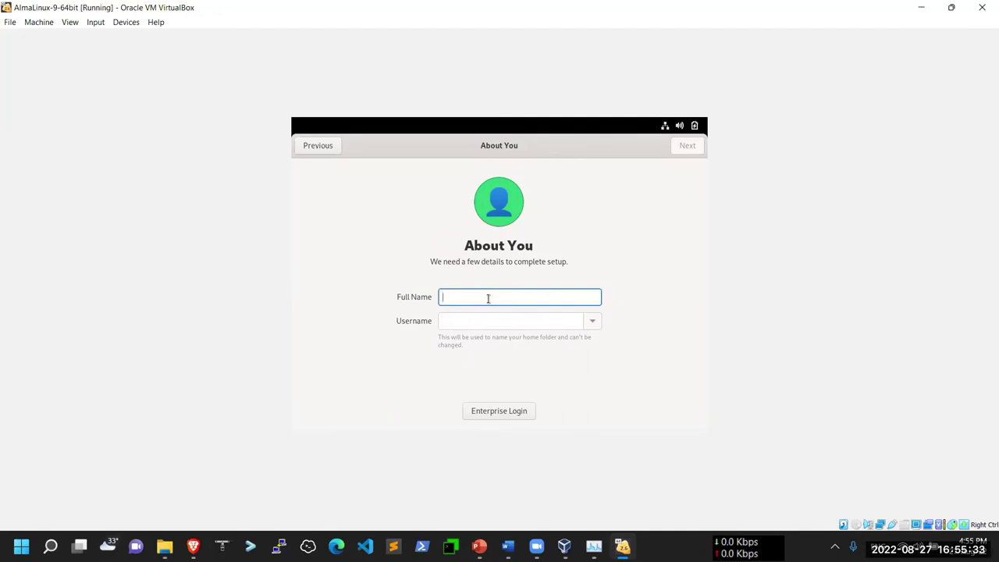
{"action": "type", "text": "Md Mahedi "}
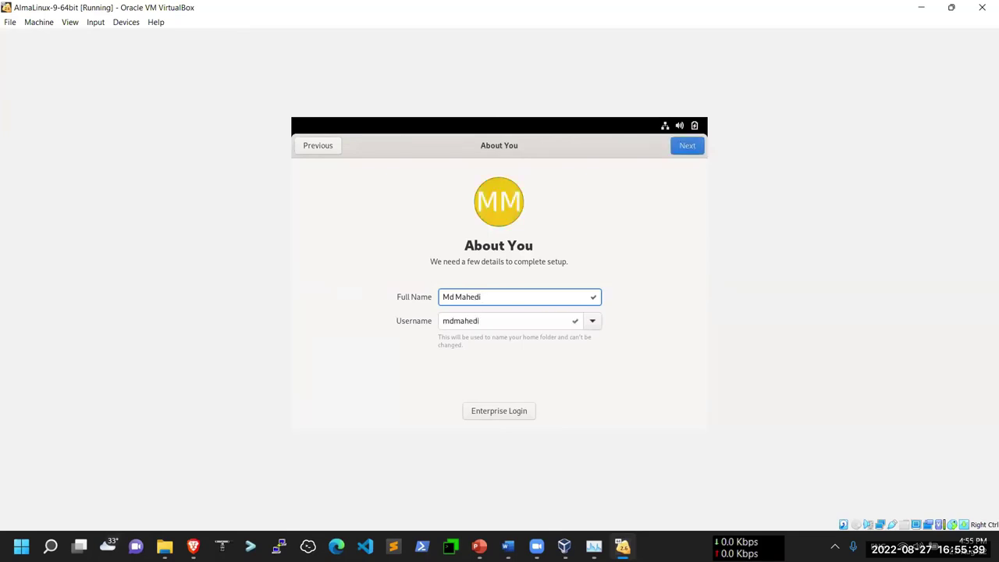
{"action": "type", "text": "Hasan"}
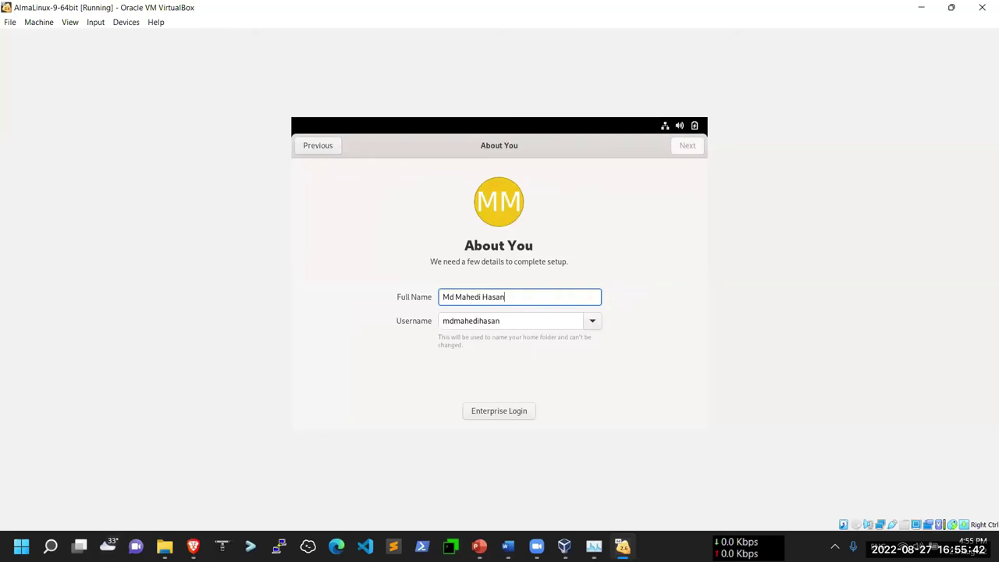
{"action": "key", "text": "Tab"}
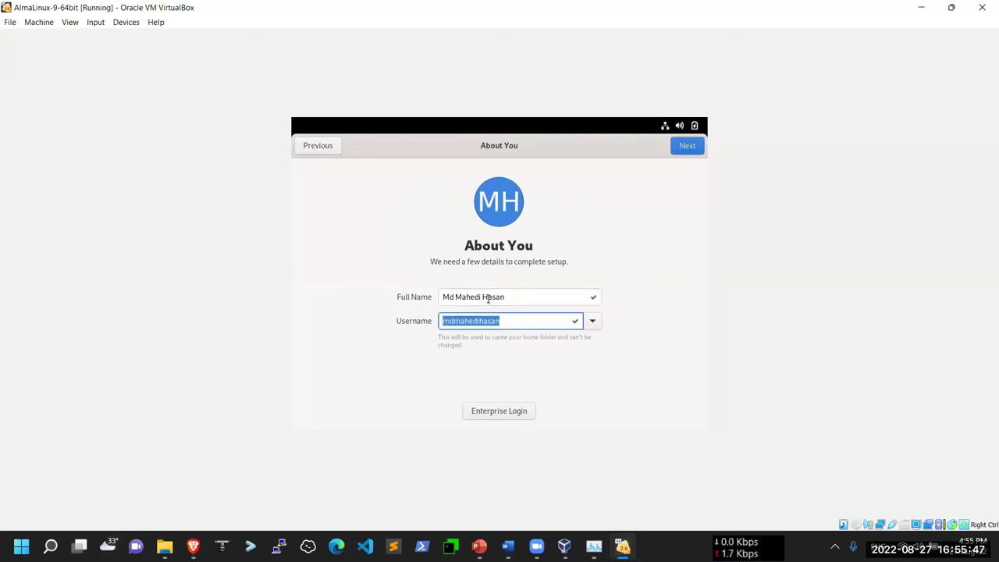
{"action": "type", "text": "mahedi"}
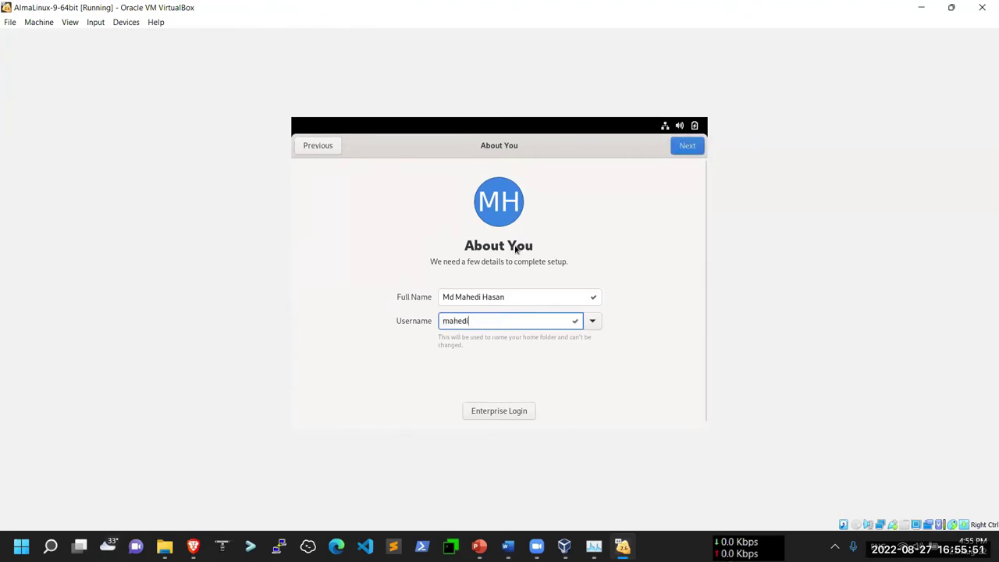
{"action": "left_click", "coordinate": [680, 151]}
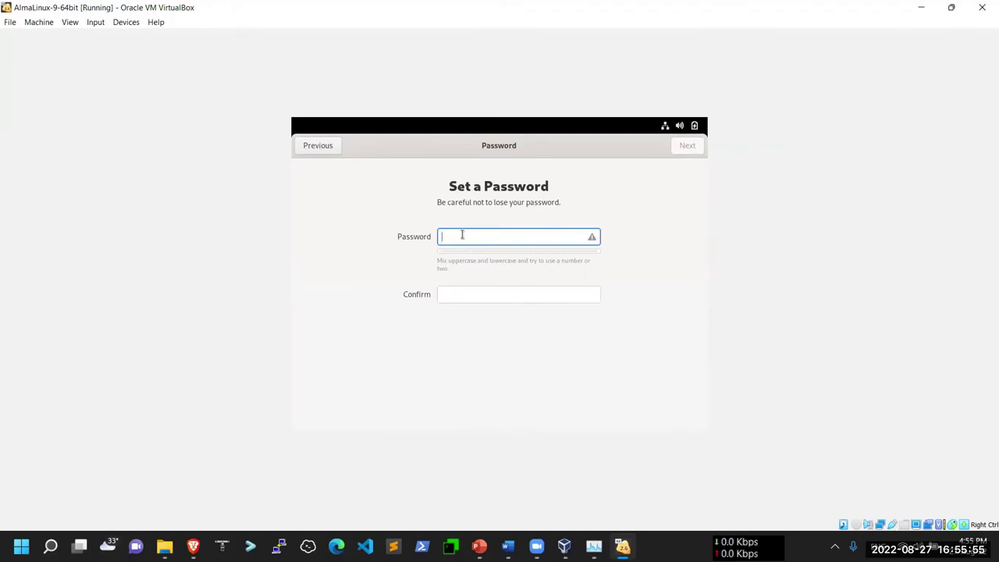
Step: Enter and confirm the user's password and continue
{"action": "type", "text": "••••••••"}
{"action": "key", "text": "Tab"}
{"action": "type", "text": "•••"}
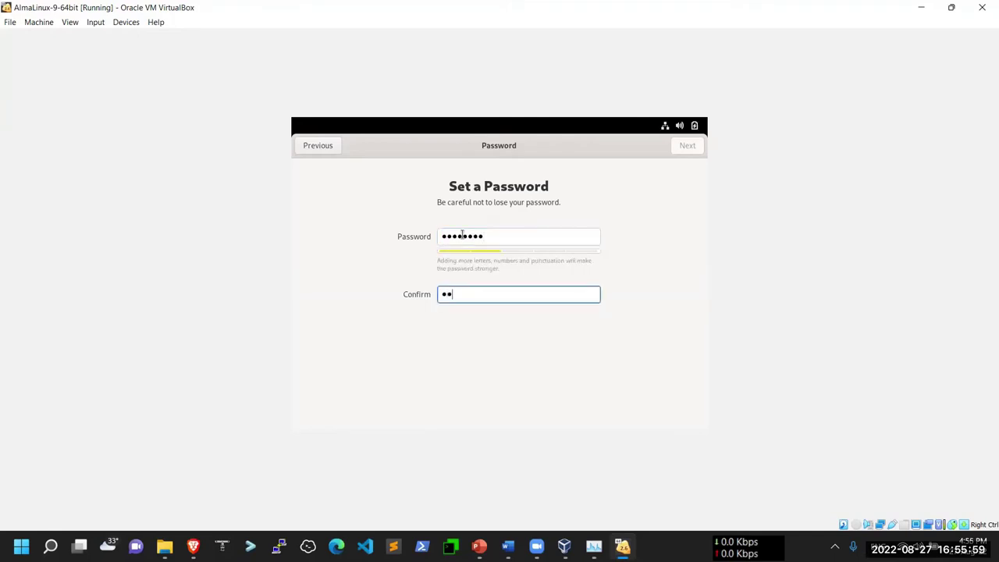
{"action": "type", "text": "•••••"}
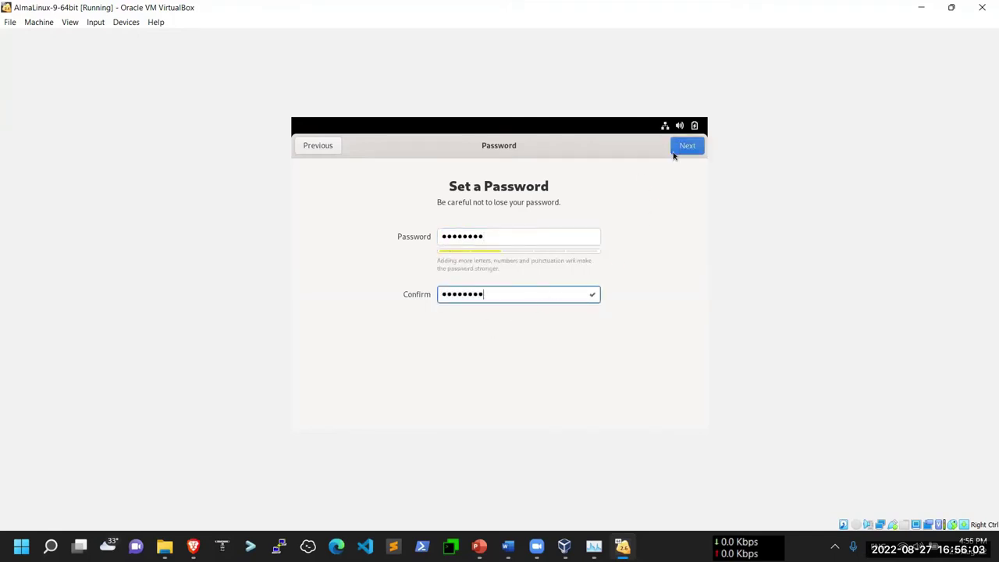
{"action": "left_click", "coordinate": [688, 150]}
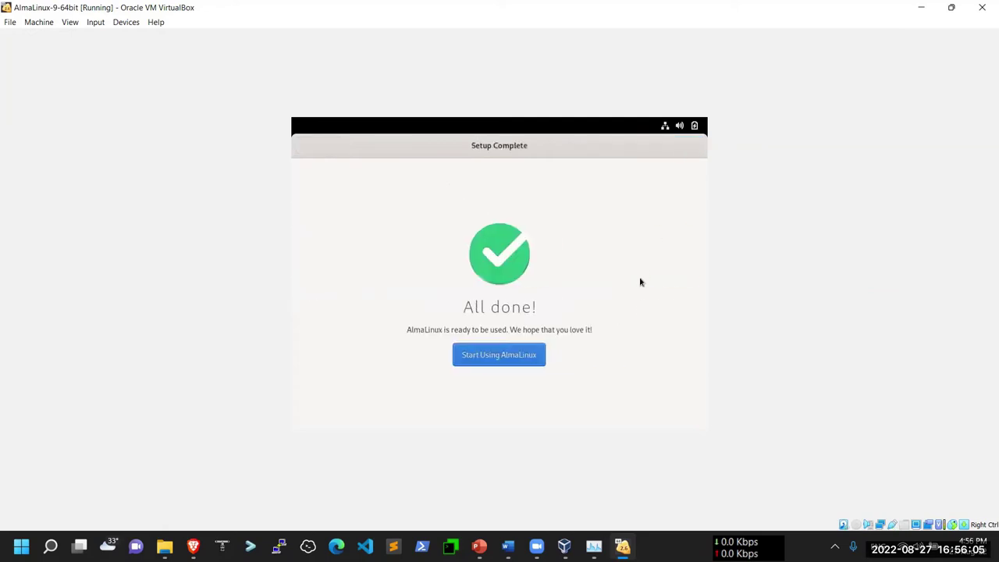
Step: Finish setup with Start Using AlmaLinux and page through the desktop tour
{"action": "left_click", "coordinate": [536, 360]}
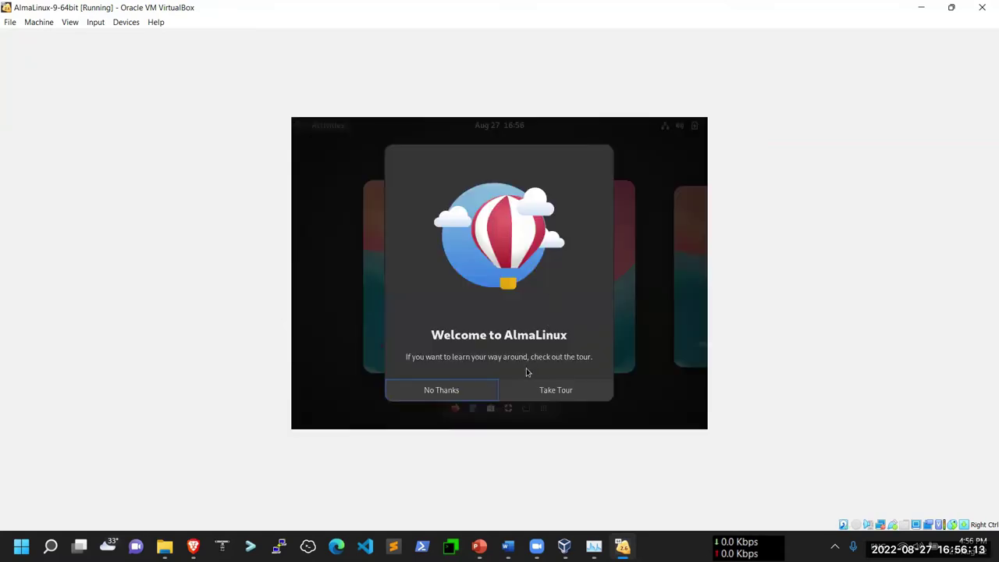
{"action": "left_click", "coordinate": [515, 392]}
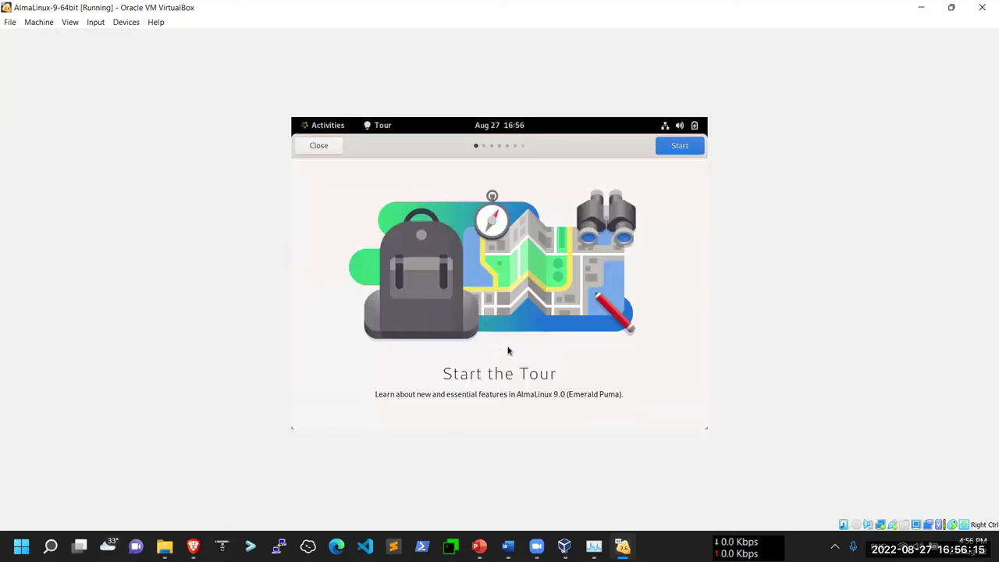
{"action": "left_click", "coordinate": [688, 148]}
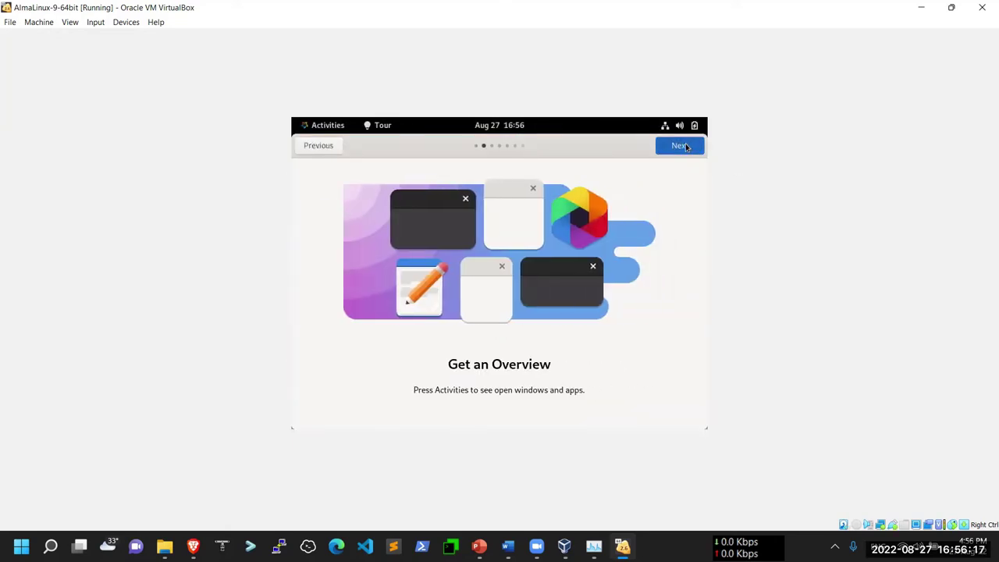
{"action": "left_click", "coordinate": [686, 147]}
{"action": "left_click", "coordinate": [685, 146]}
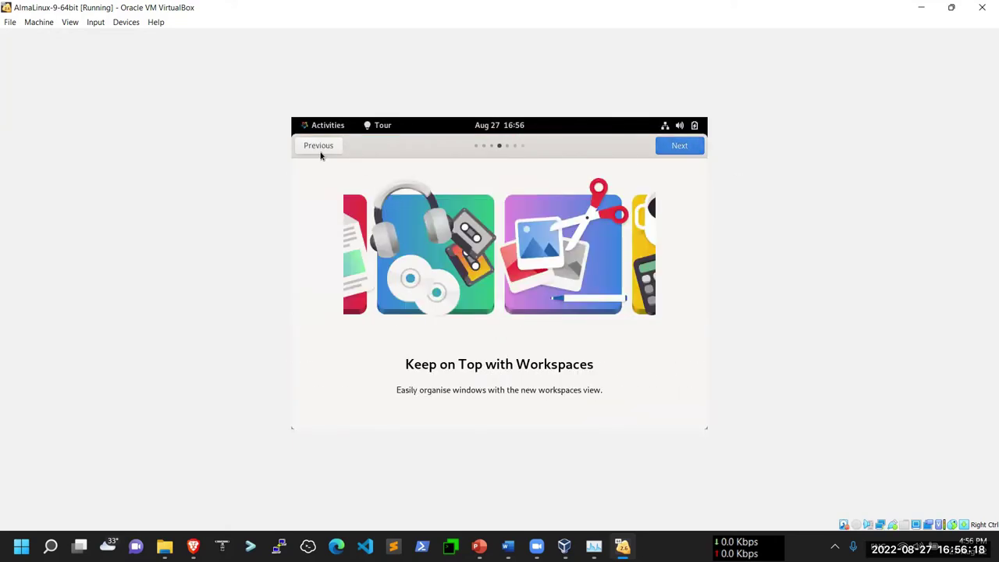
{"action": "left_click", "coordinate": [661, 139]}
Step: Page to the end of the welcome tour and close it
{"action": "left_click", "coordinate": [663, 142]}
{"action": "left_click", "coordinate": [667, 144]}
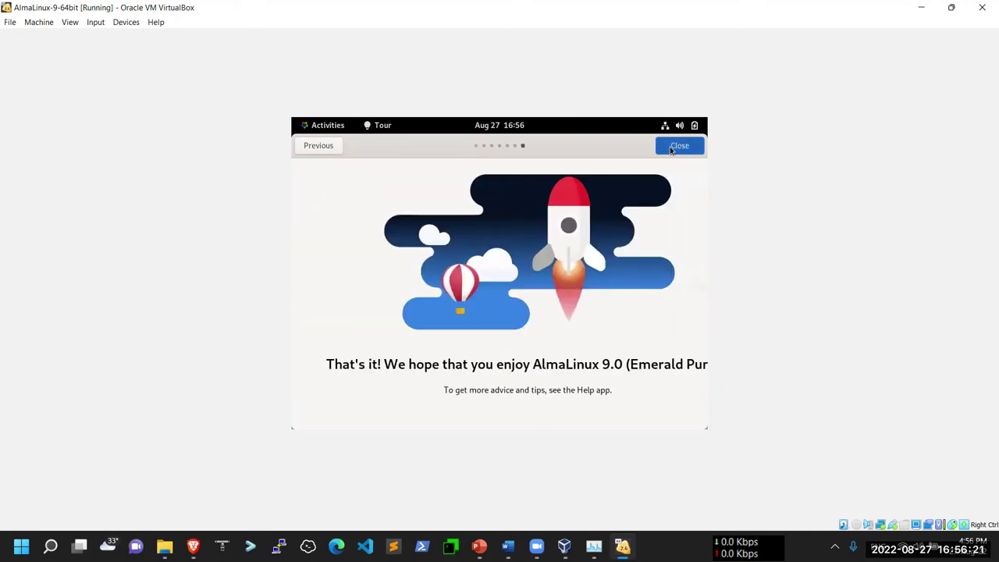
{"action": "left_click", "coordinate": [670, 146]}
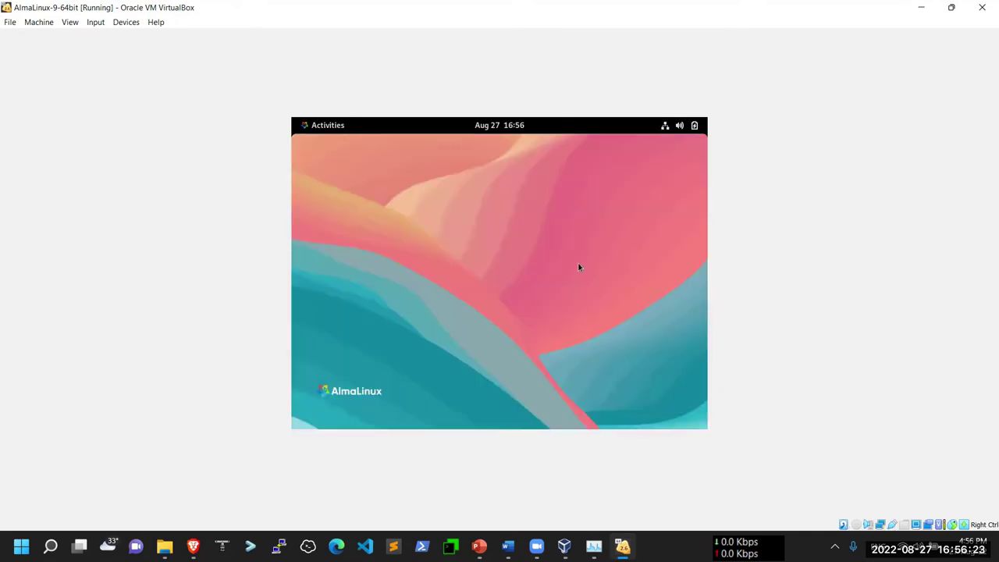
Step: Toggle the Activities overview, restore and re-maximize the VM window, and open Devices
{"action": "left_click", "coordinate": [326, 124]}
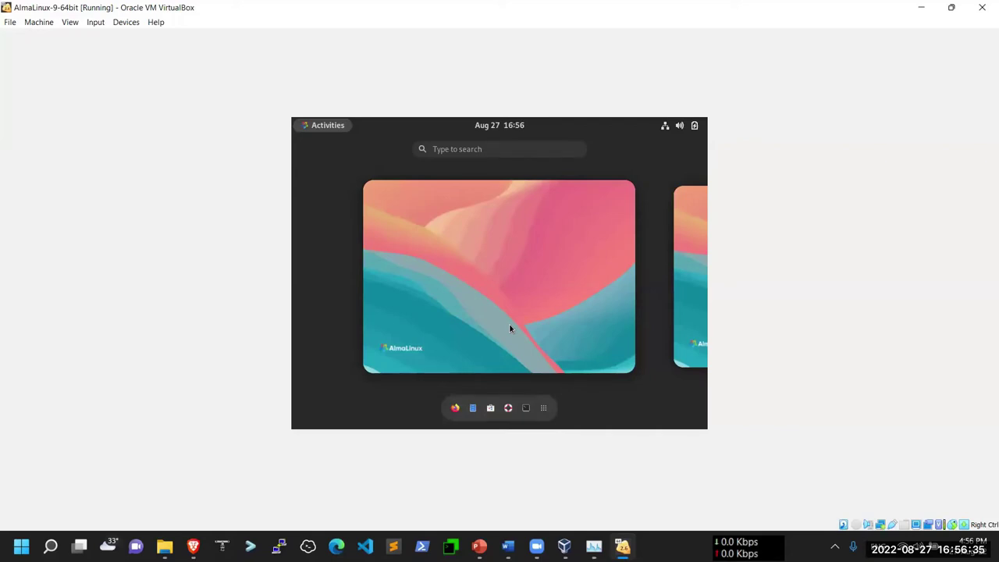
{"action": "left_click", "coordinate": [952, 7]}
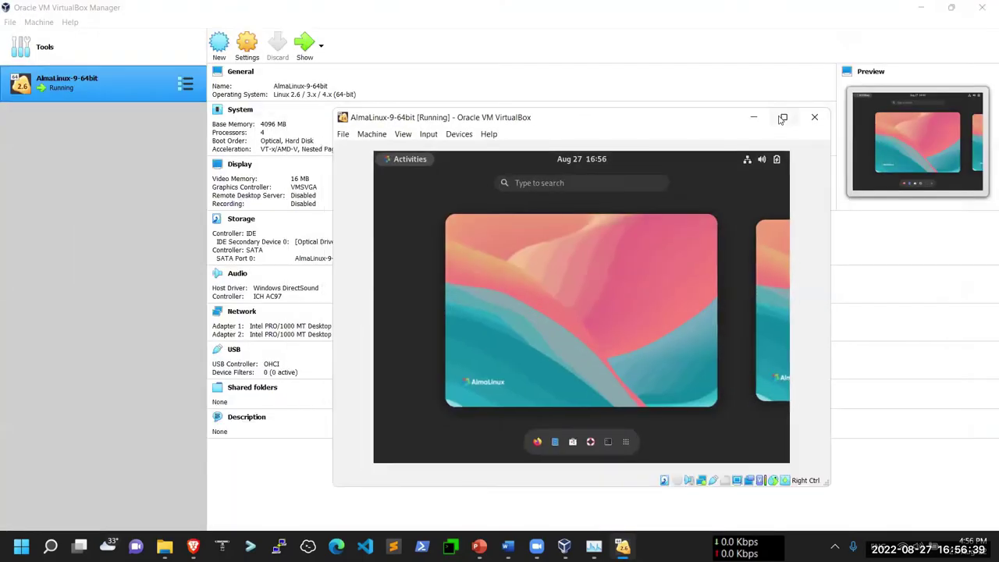
{"action": "left_click", "coordinate": [784, 117]}
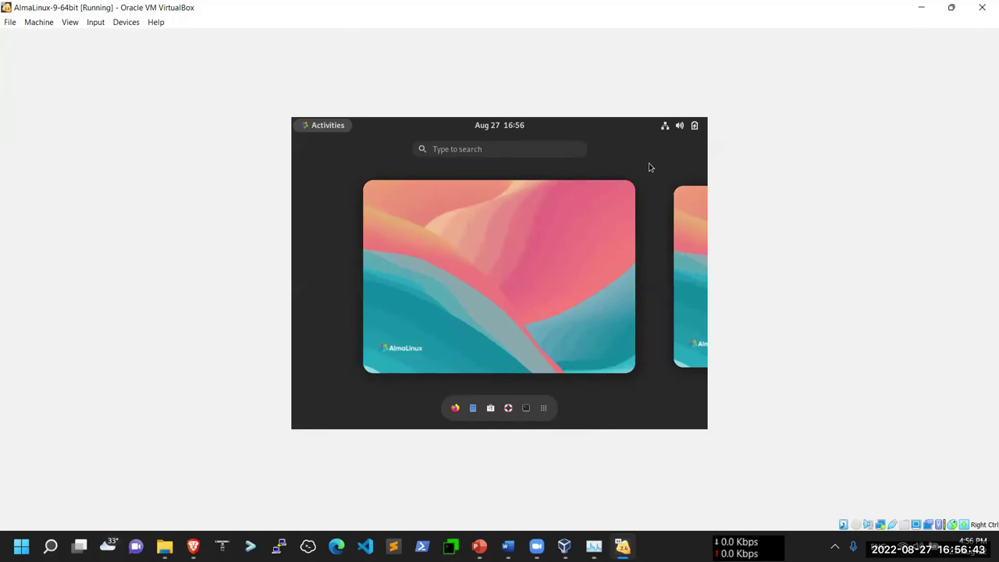
{"action": "left_click", "coordinate": [588, 240]}
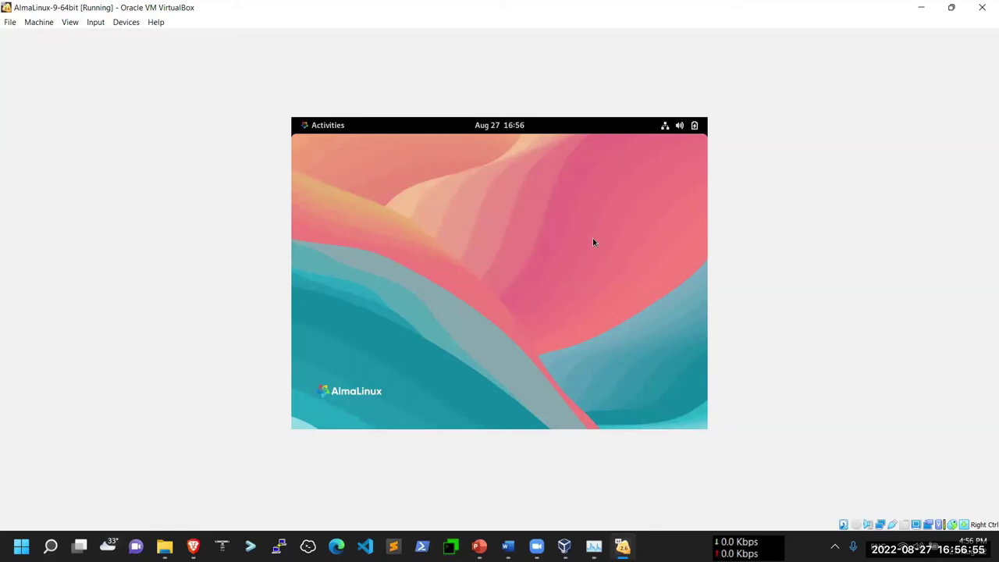
{"action": "left_click", "coordinate": [128, 23]}
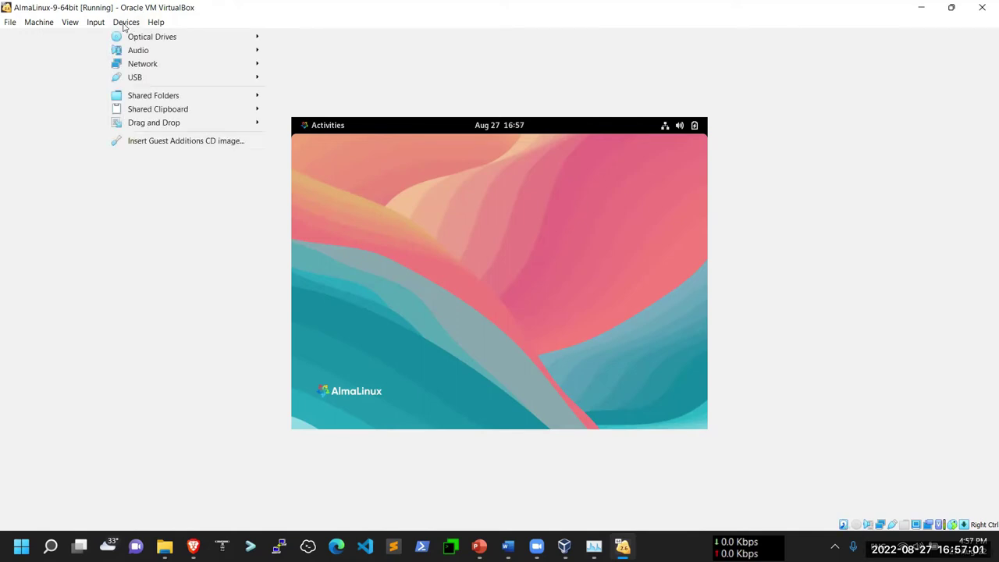
Step: Insert the Guest Additions CD image and run the VBox_GAs_6.1.36 autorun software
{"action": "left_click", "coordinate": [145, 141]}
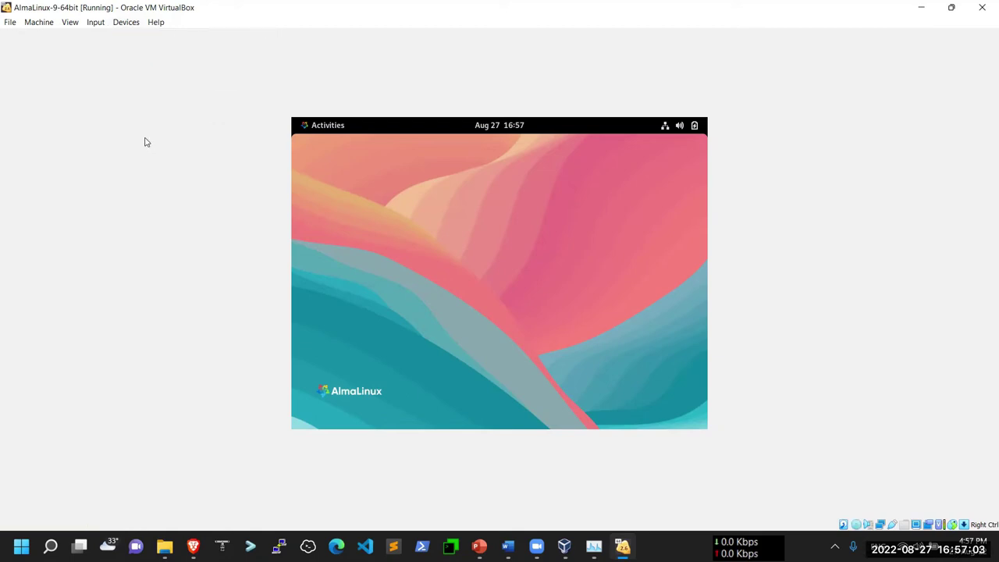
{"action": "left_click", "coordinate": [141, 25]}
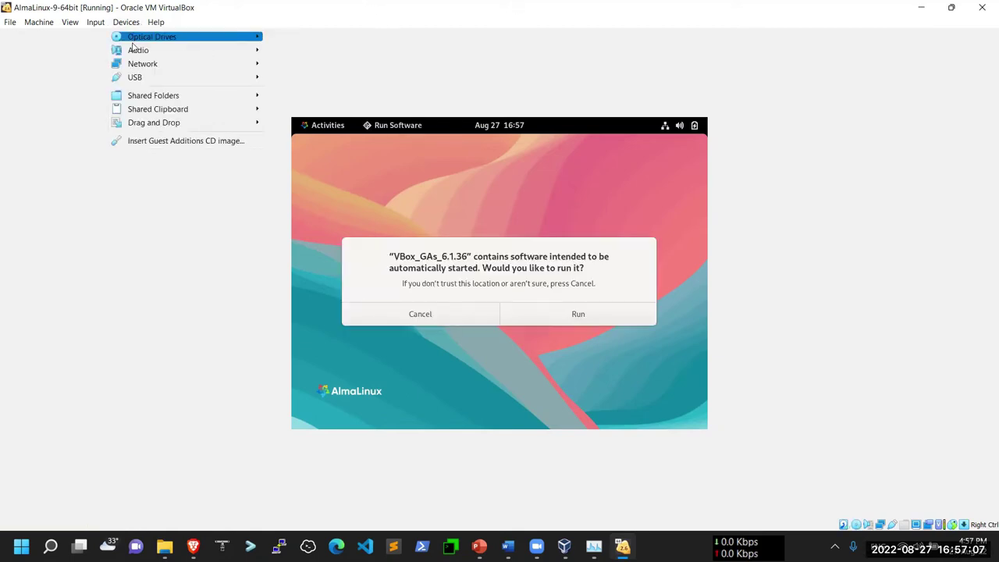
{"action": "left_click", "coordinate": [353, 203]}
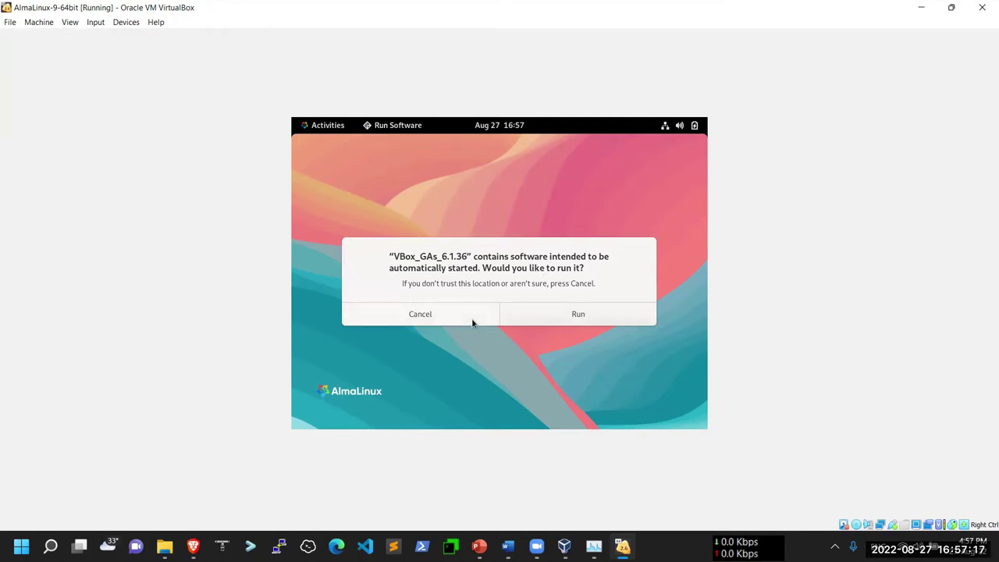
{"action": "left_click", "coordinate": [565, 316]}
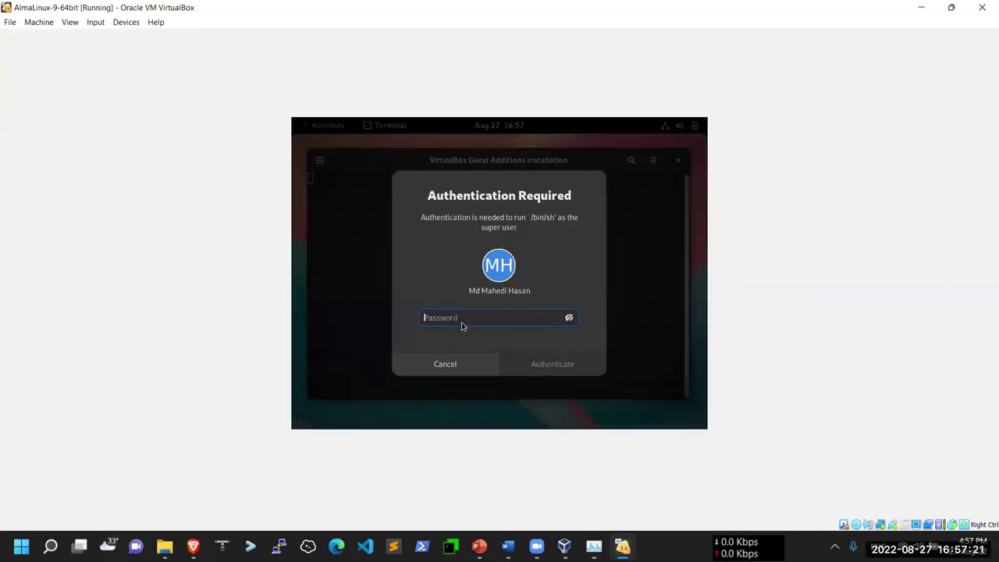
Step: Authenticate the Guest Additions installer with the user password, then close its finished terminal window
{"action": "type", "text": "password"}
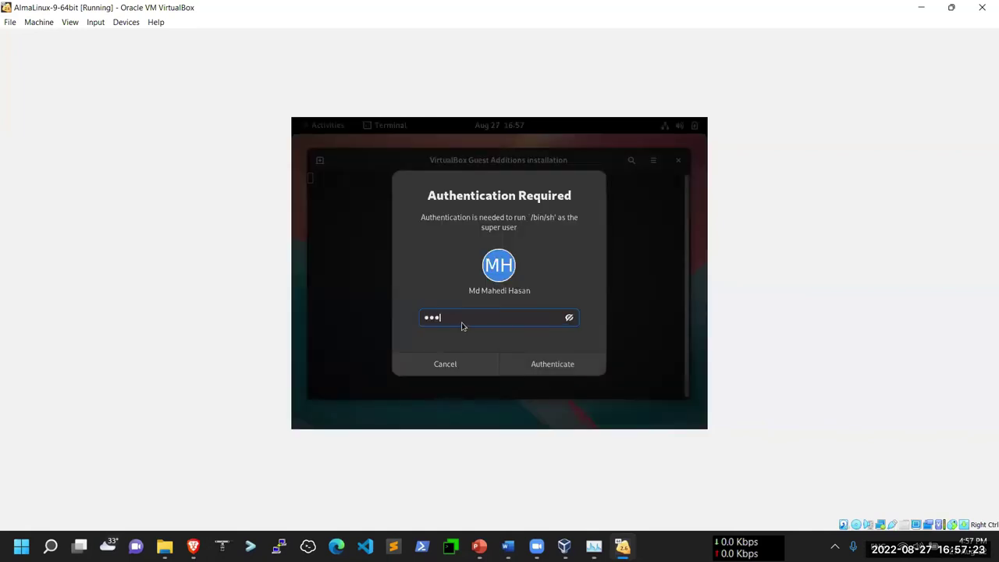
{"action": "key", "text": "Return"}
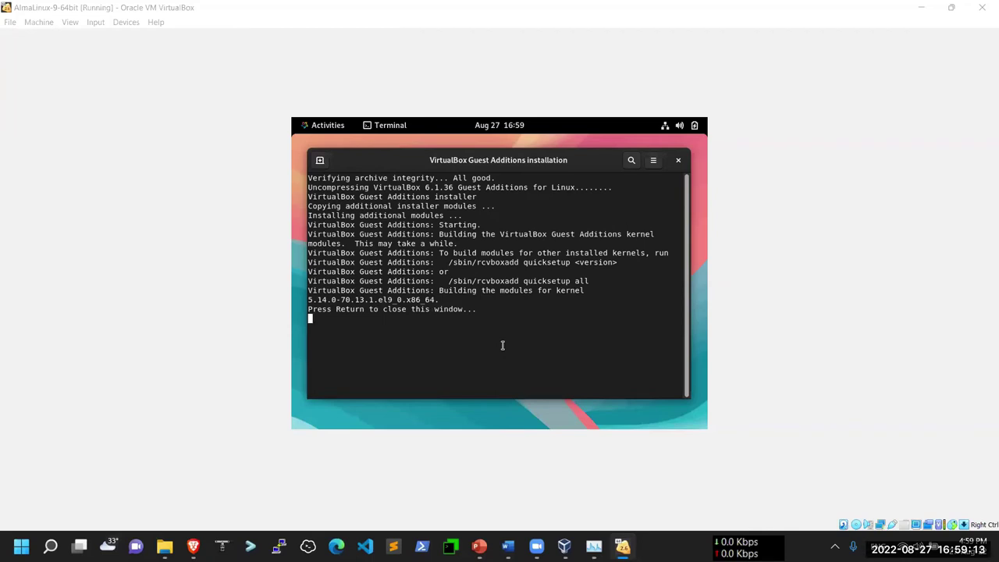
{"action": "left_click", "coordinate": [503, 345]}
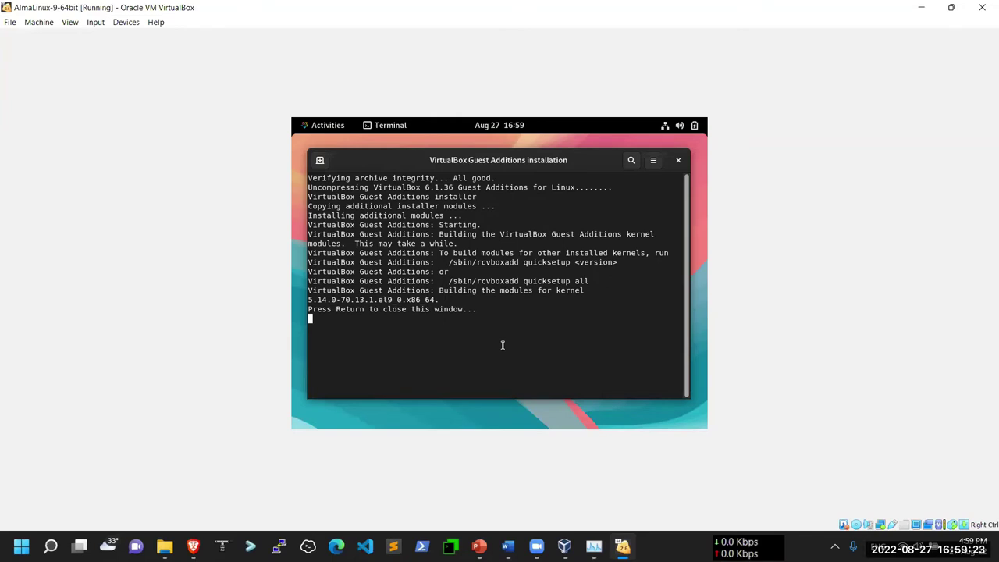
{"action": "key", "text": "Return"}
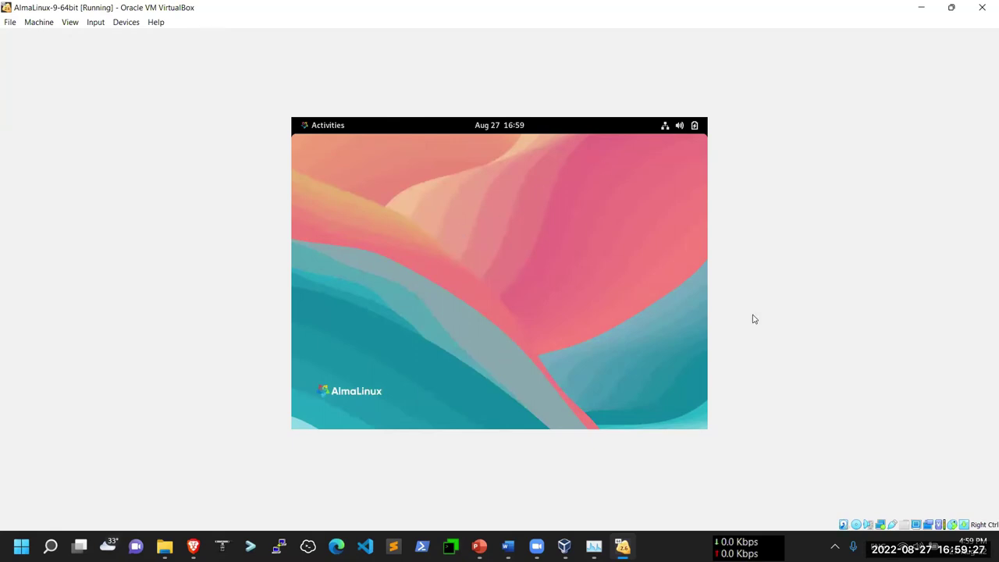
Step: Open a Terminal from Activities and run sudo reboot, entering the password at the sudo prompt
{"action": "left_click", "coordinate": [322, 128]}
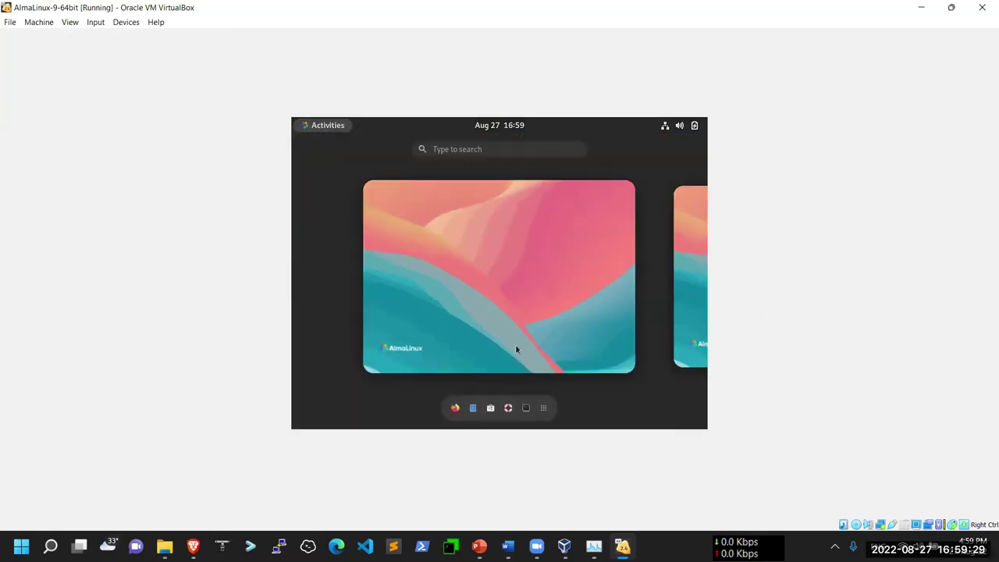
{"action": "left_click", "coordinate": [526, 408]}
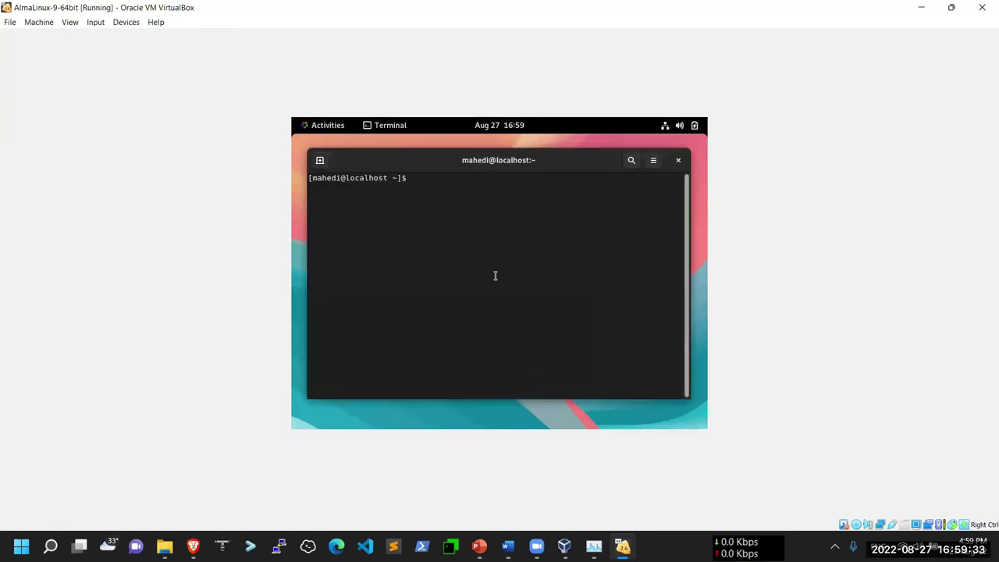
{"action": "type", "text": "sudo reboot"}
{"action": "key", "text": "Return"}
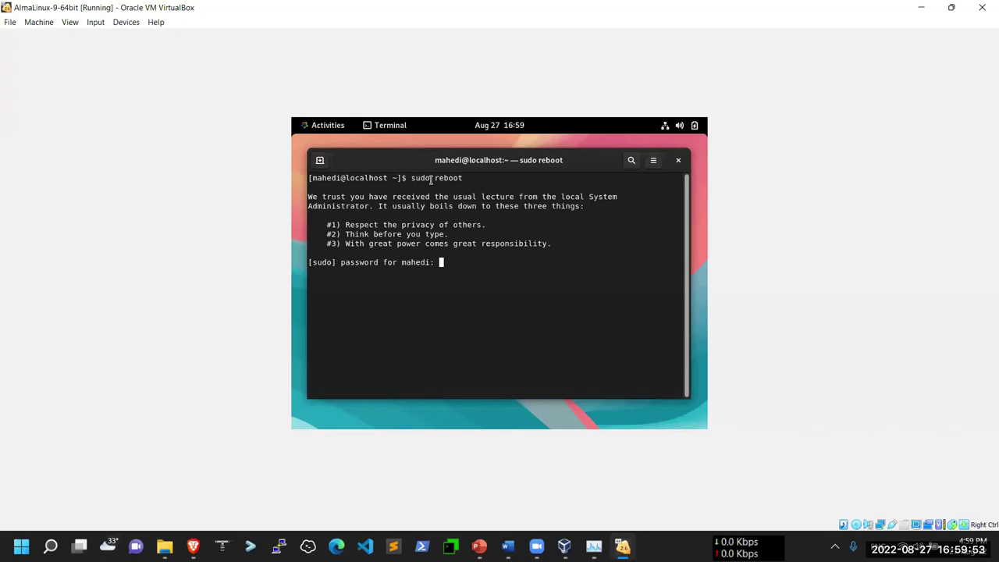
{"action": "left_click_drag", "start_coordinate": [431, 180], "coordinate": [409, 180]}
{"action": "key", "text": "Return"}
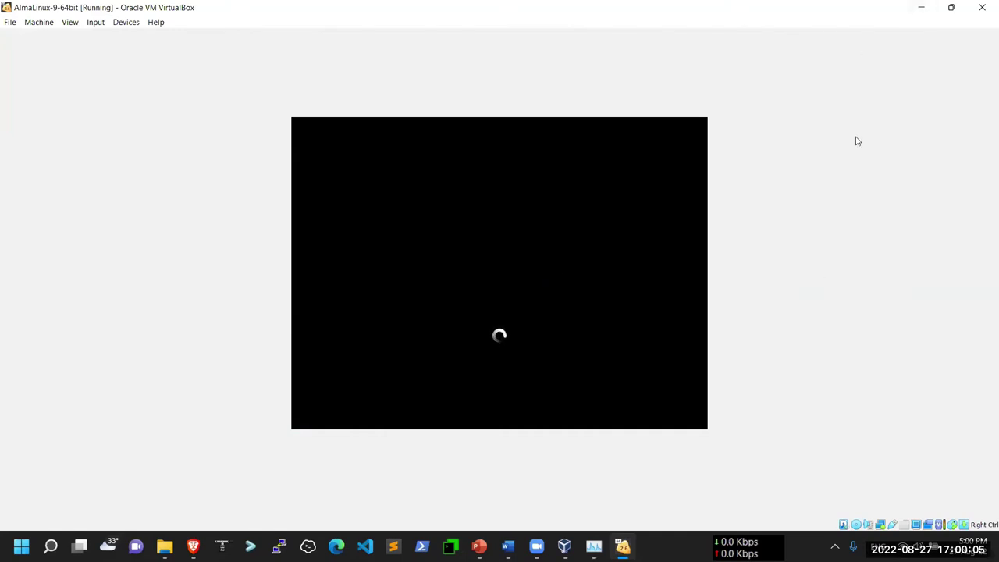
Step: Restore and reposition the VM window, and minimize the VirtualBox Manager while the guest boots
{"action": "left_click", "coordinate": [951, 7]}
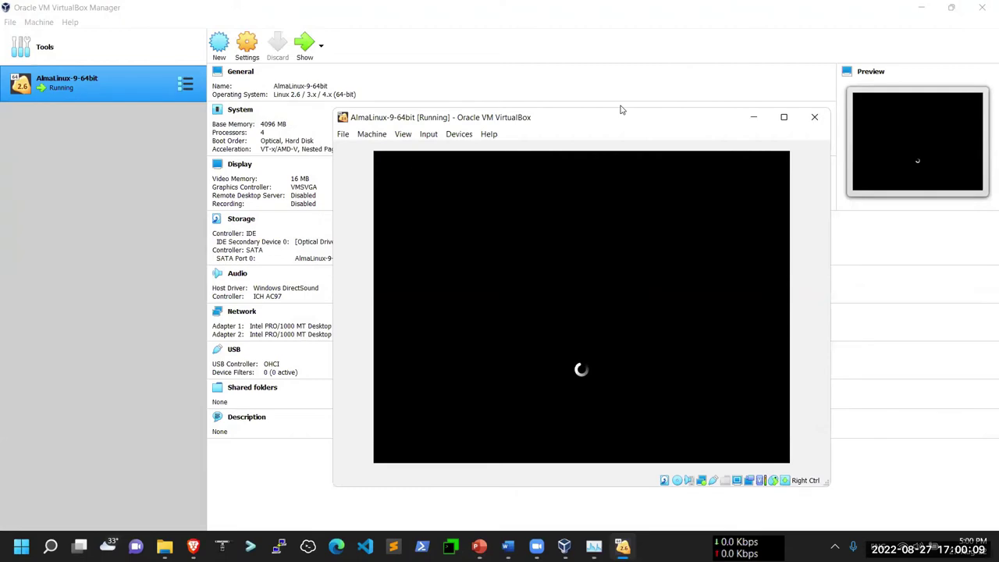
{"action": "left_click_drag", "start_coordinate": [622, 110], "coordinate": [611, 68]}
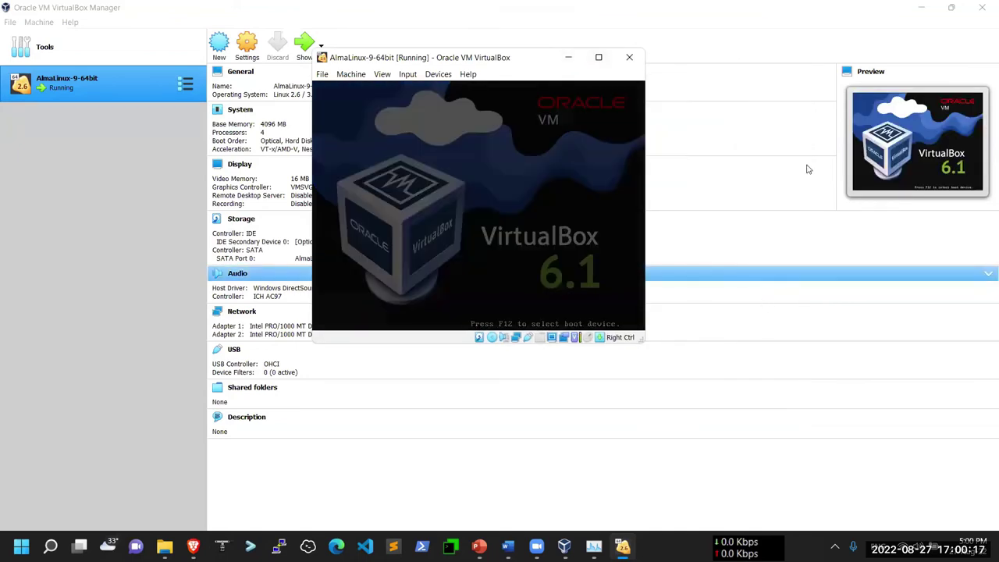
{"action": "left_click", "coordinate": [921, 8]}
{"action": "left_click", "coordinate": [923, 7]}
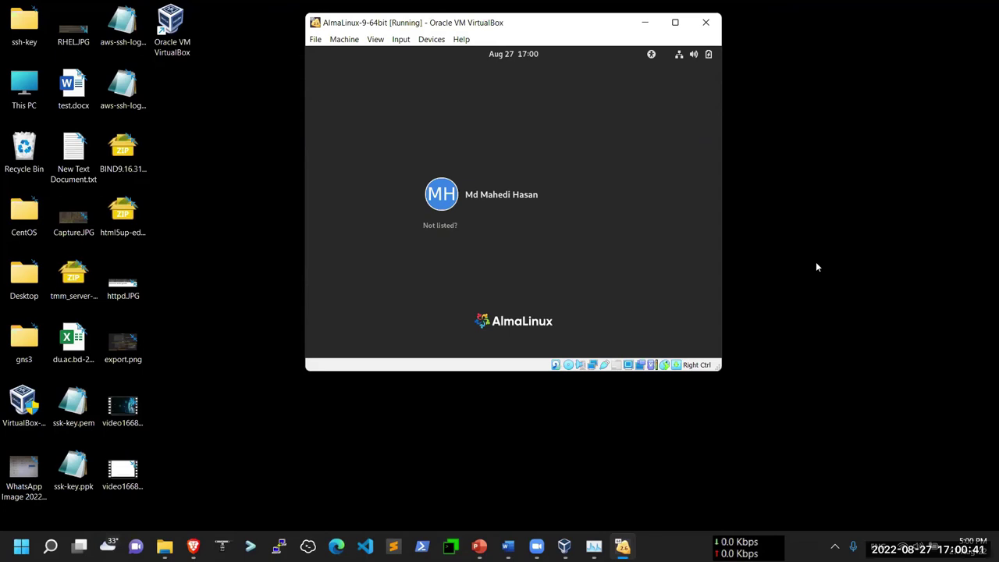
Step: Sign in to the user account with its password, then maximize the VM window
{"action": "left_click", "coordinate": [481, 182]}
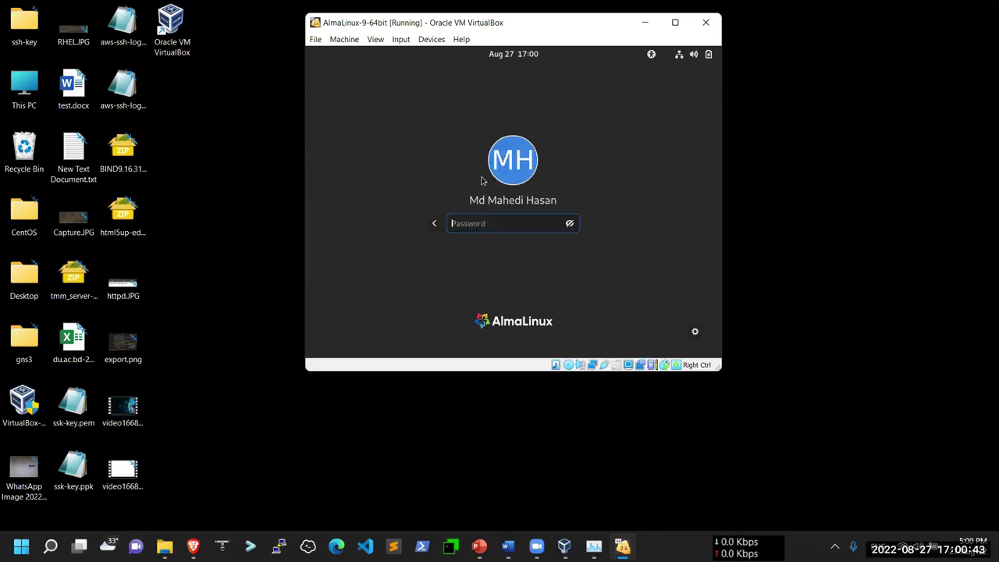
{"action": "key", "text": "Return"}
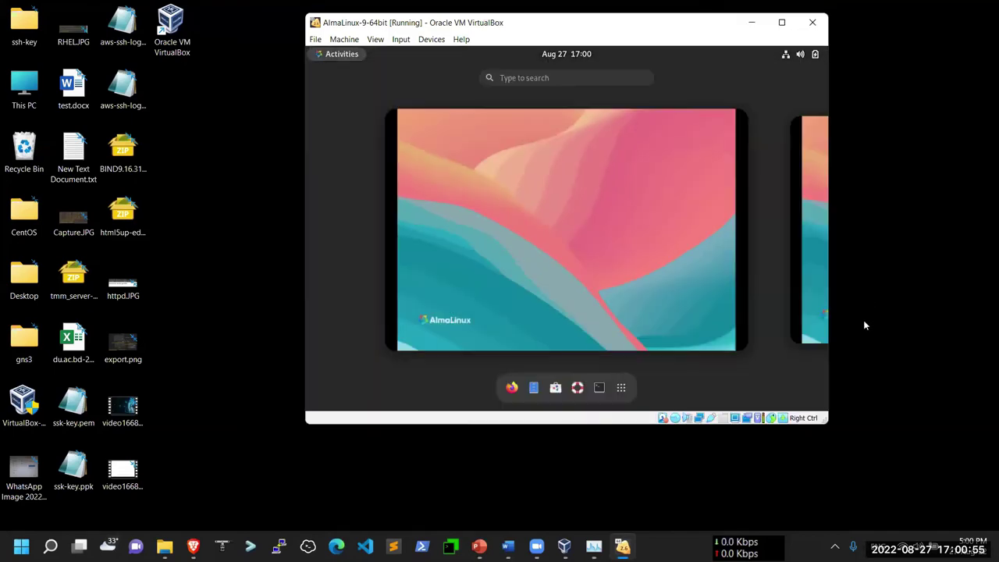
{"action": "left_click", "coordinate": [780, 23]}
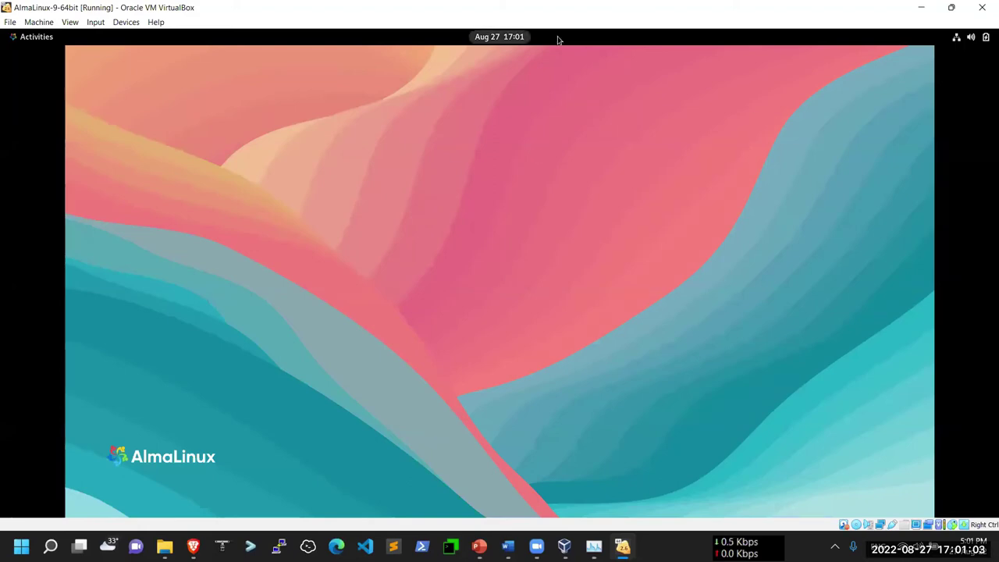
Step: Restore the VM window, widen it and make it taller, then maximize it again
{"action": "left_click", "coordinate": [954, 9]}
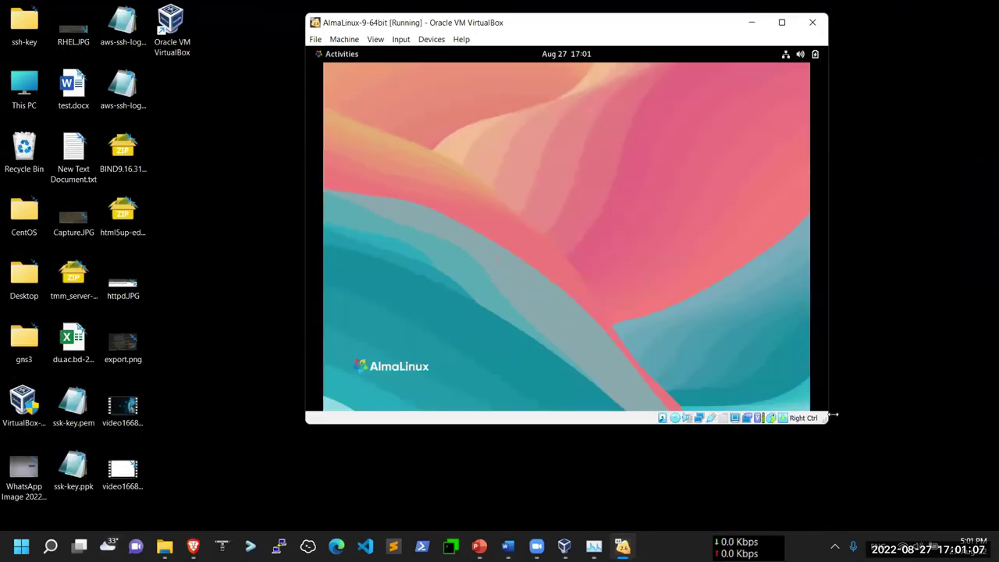
{"action": "left_click_drag", "start_coordinate": [829, 418], "coordinate": [995, 417]}
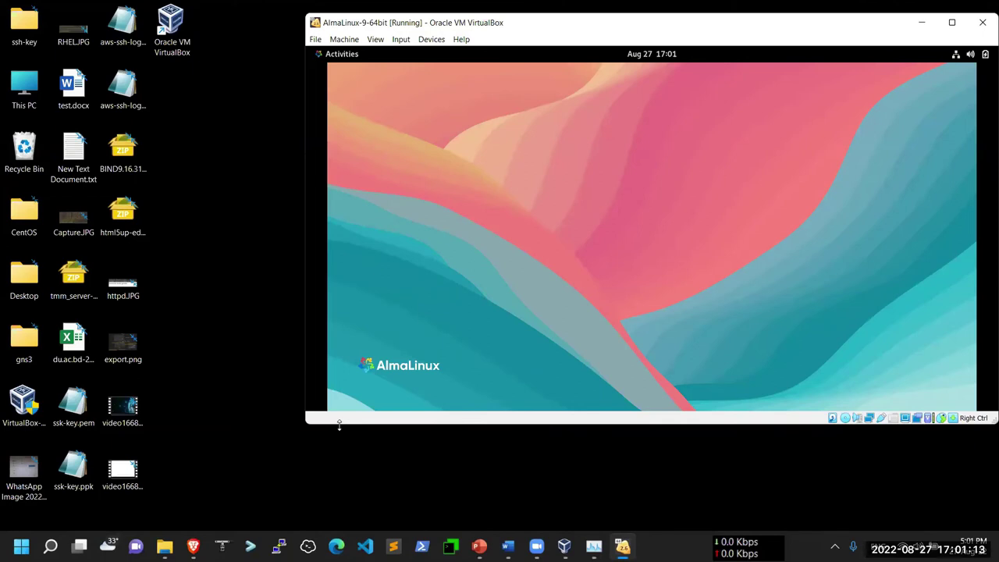
{"action": "left_click_drag", "start_coordinate": [339, 424], "coordinate": [473, 429]}
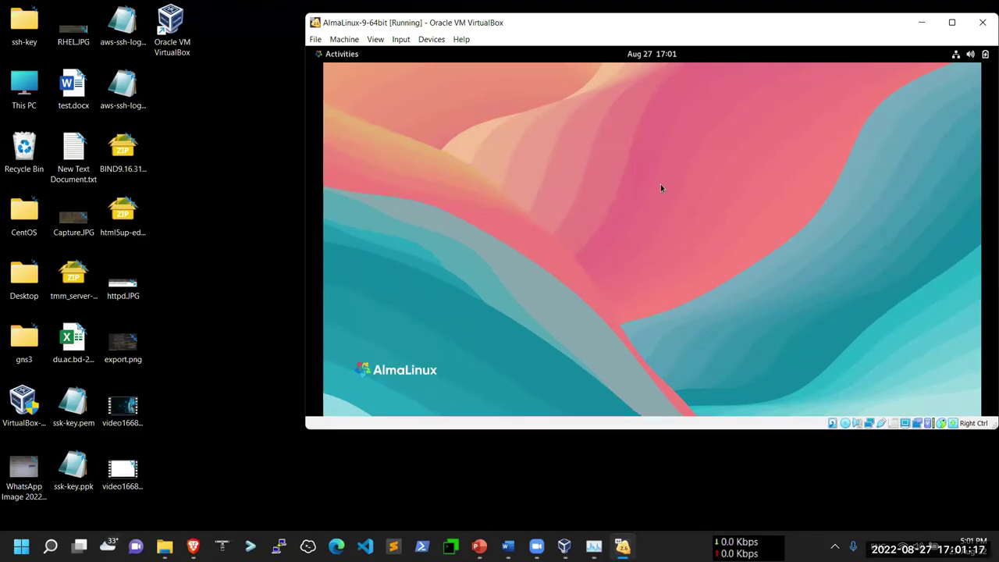
{"action": "double_click", "coordinate": [784, 22]}
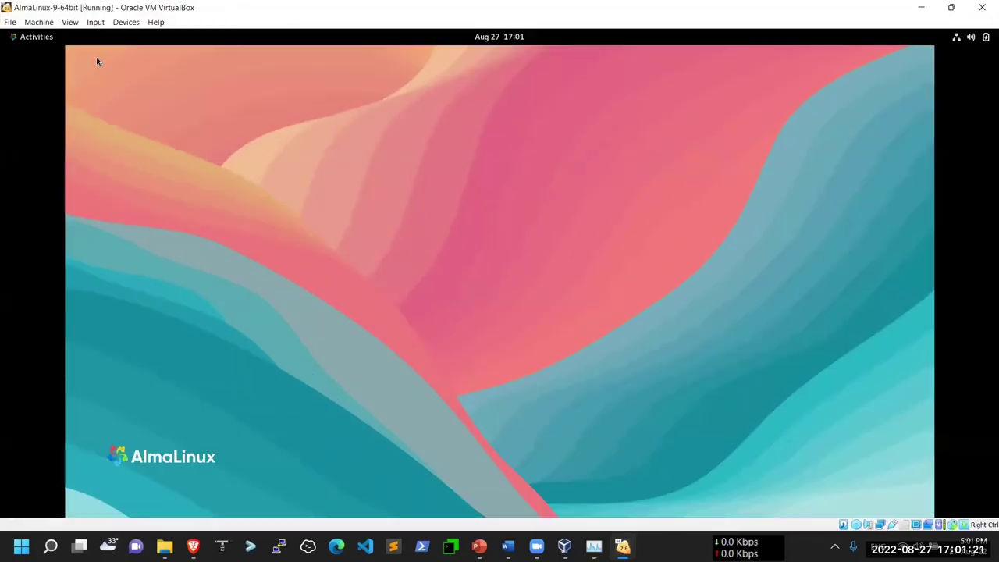
Step: Restore the VM window so the host's html5up zip file is visible beside the guest
{"action": "left_click", "coordinate": [126, 23]}
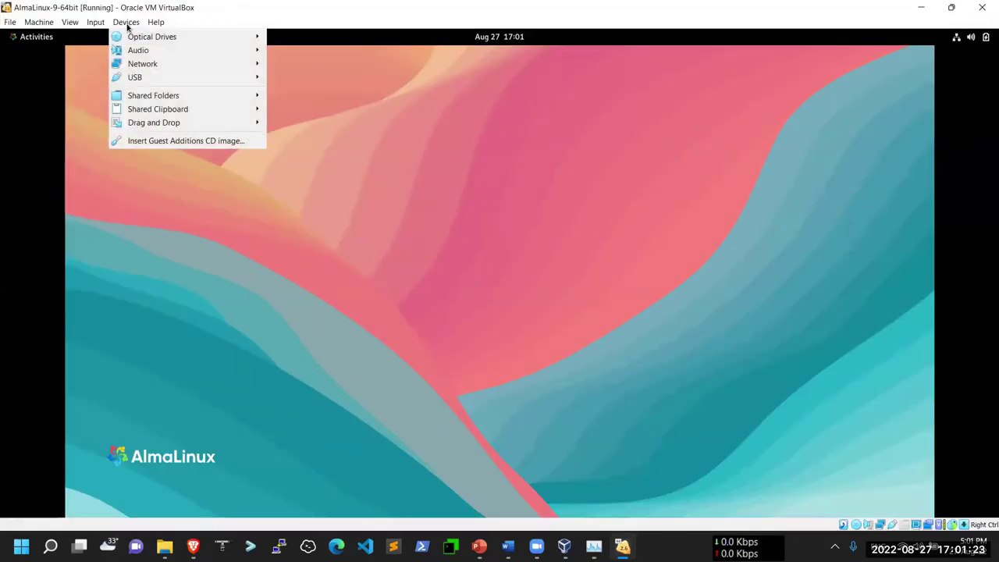
{"action": "key", "text": "Right"}
{"action": "left_click", "coordinate": [950, 8]}
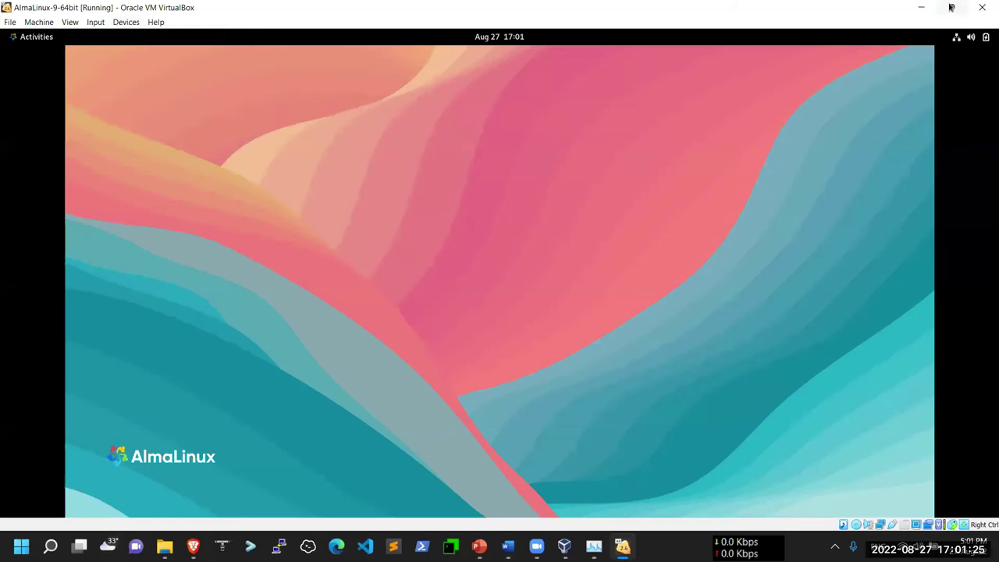
{"action": "left_click", "coordinate": [951, 7]}
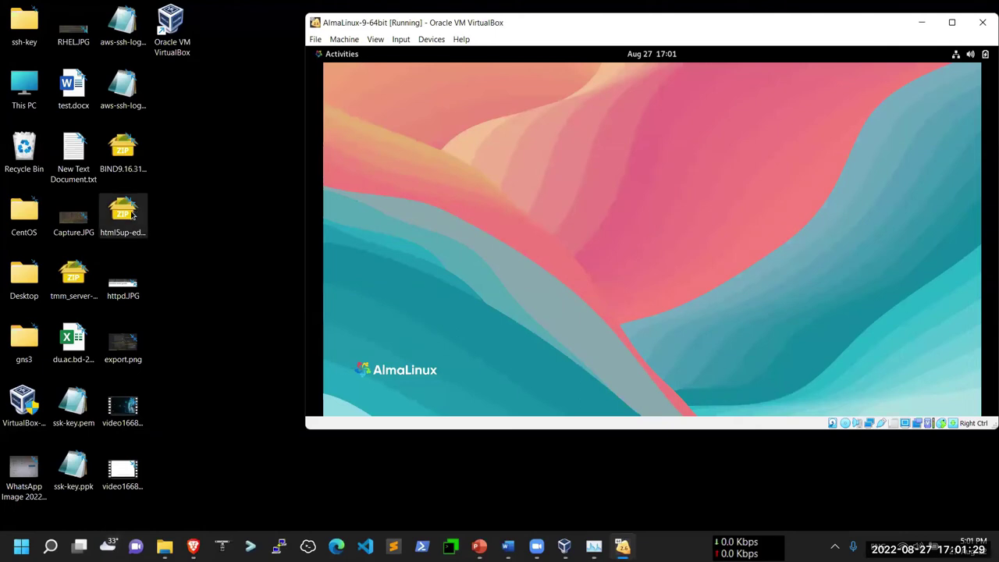
{"action": "left_click", "coordinate": [123, 214]}
{"action": "left_click", "coordinate": [323, 250]}
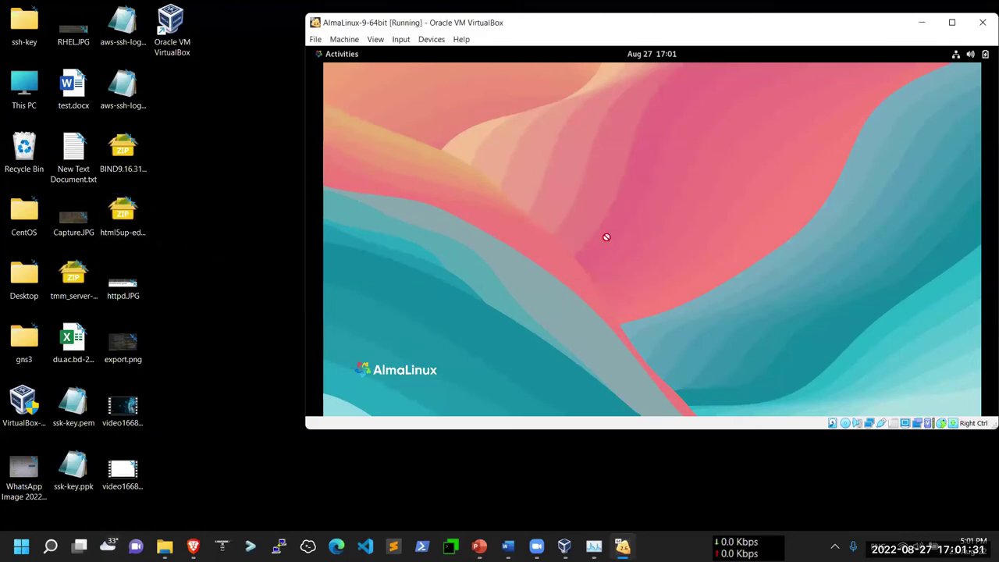
{"action": "left_click", "coordinate": [122, 215]}
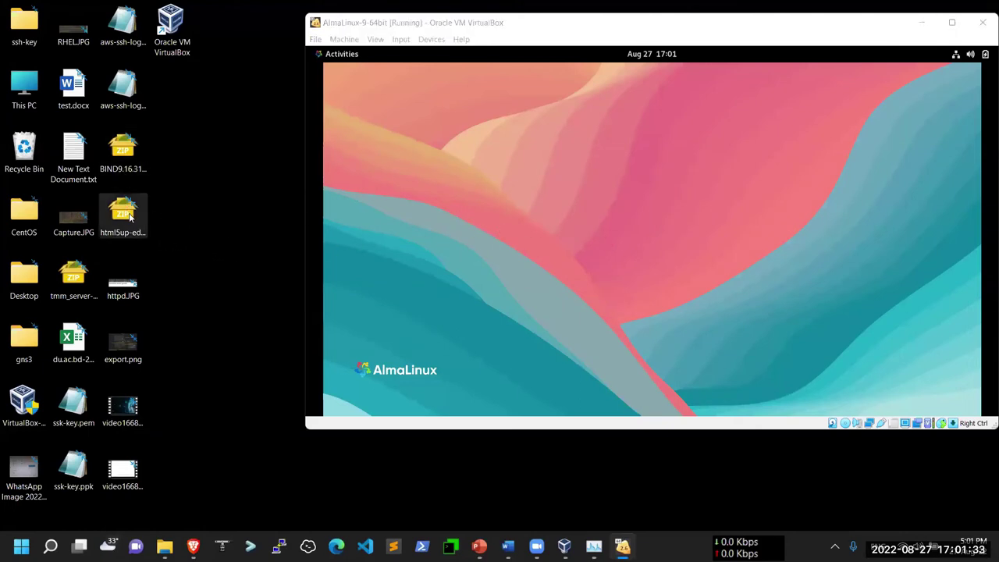
{"action": "left_click", "coordinate": [651, 273]}
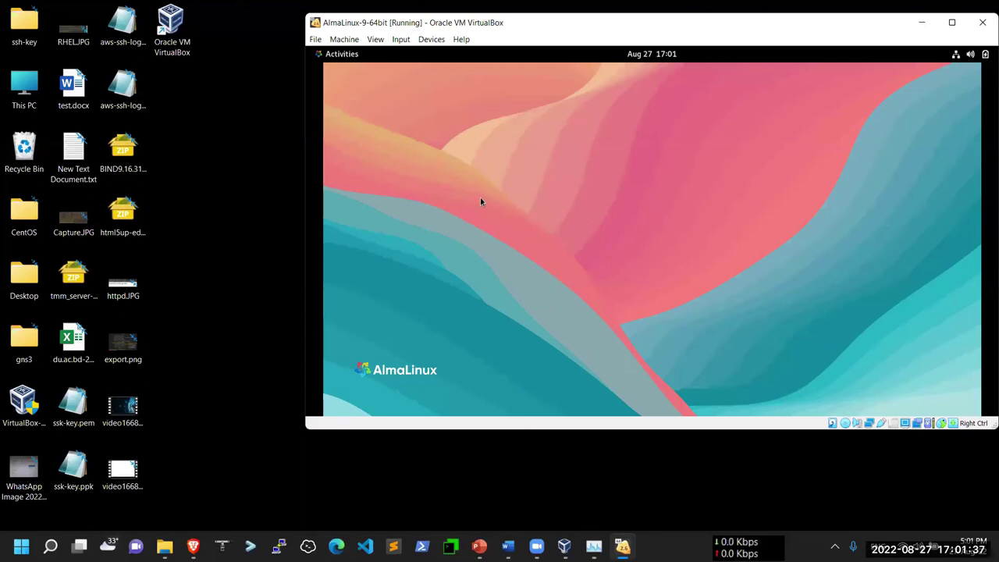
Step: Set Devices > Drag and Drop to Bidirectional
{"action": "left_click", "coordinate": [430, 40]}
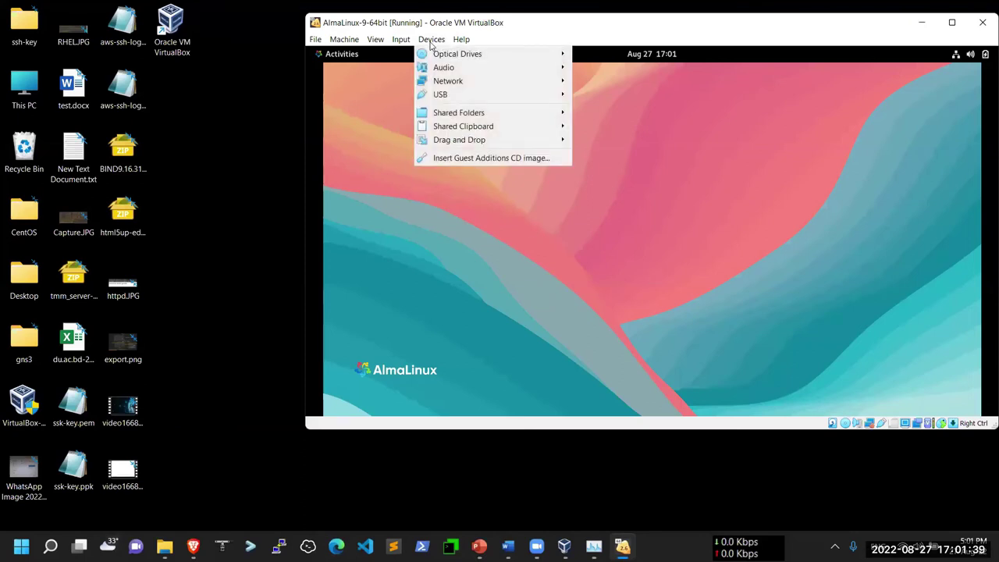
{"action": "mouse_move", "coordinate": [449, 145]}
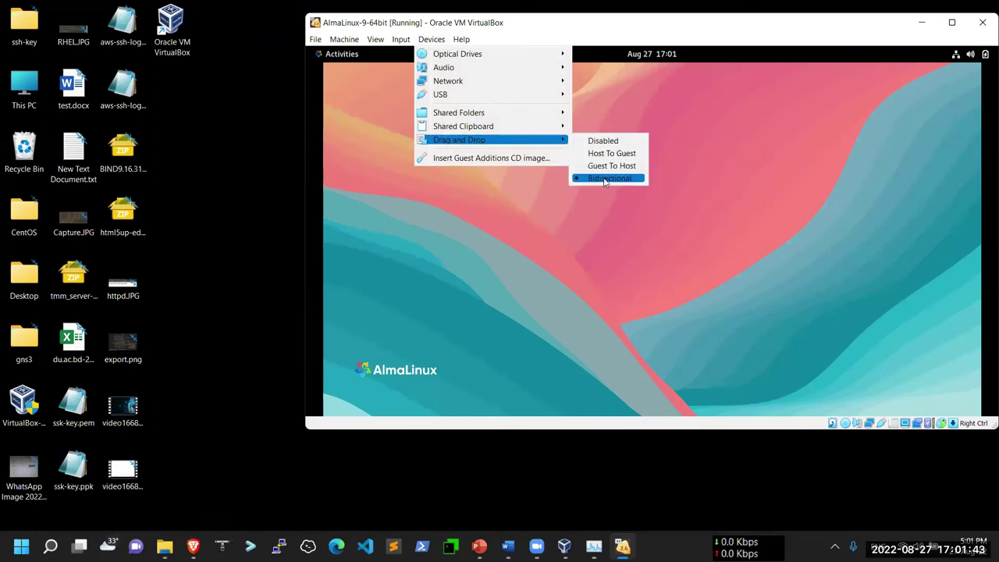
{"action": "left_click", "coordinate": [607, 179]}
{"action": "left_click", "coordinate": [431, 39]}
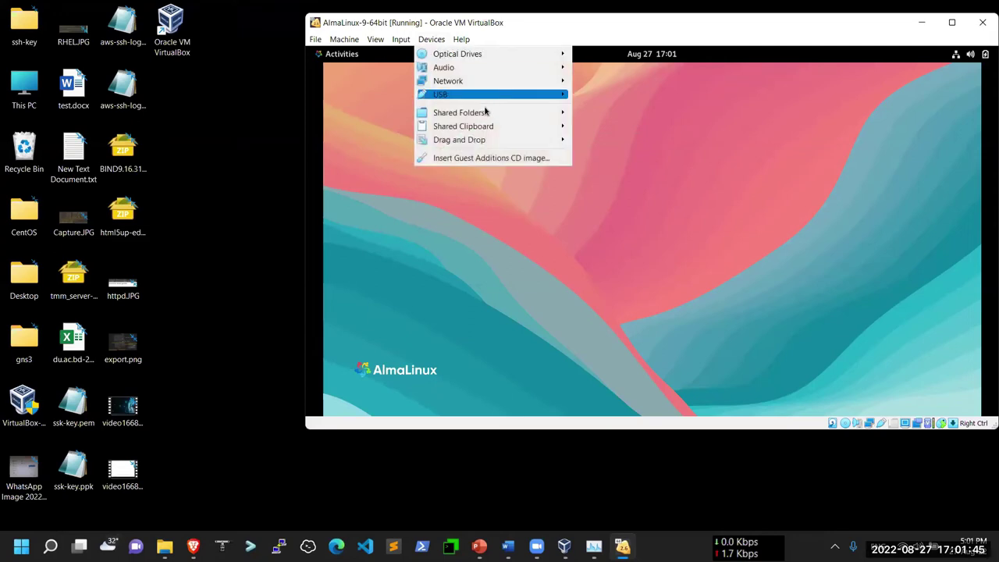
{"action": "mouse_move", "coordinate": [503, 144]}
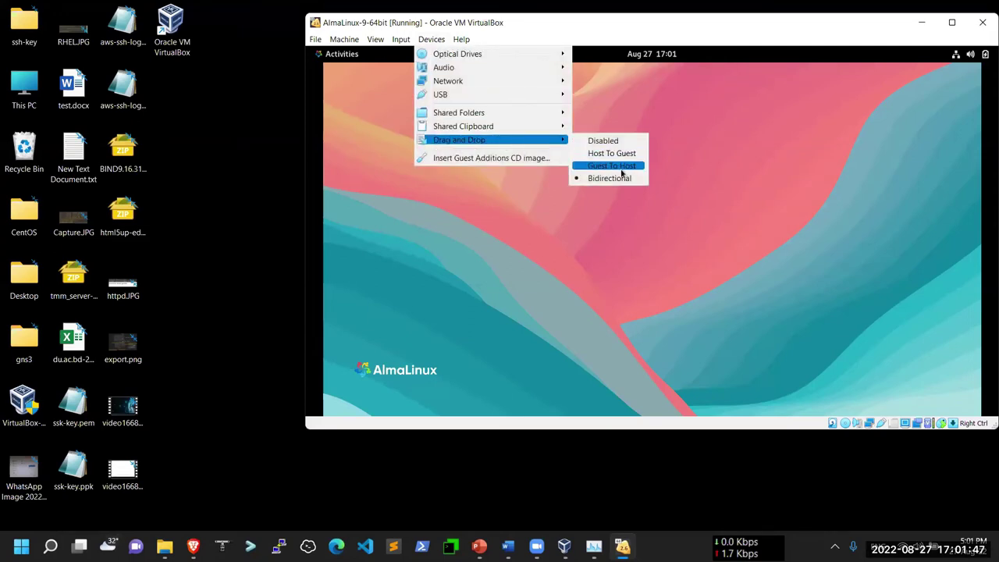
{"action": "left_click", "coordinate": [608, 166]}
{"action": "left_click", "coordinate": [434, 39]}
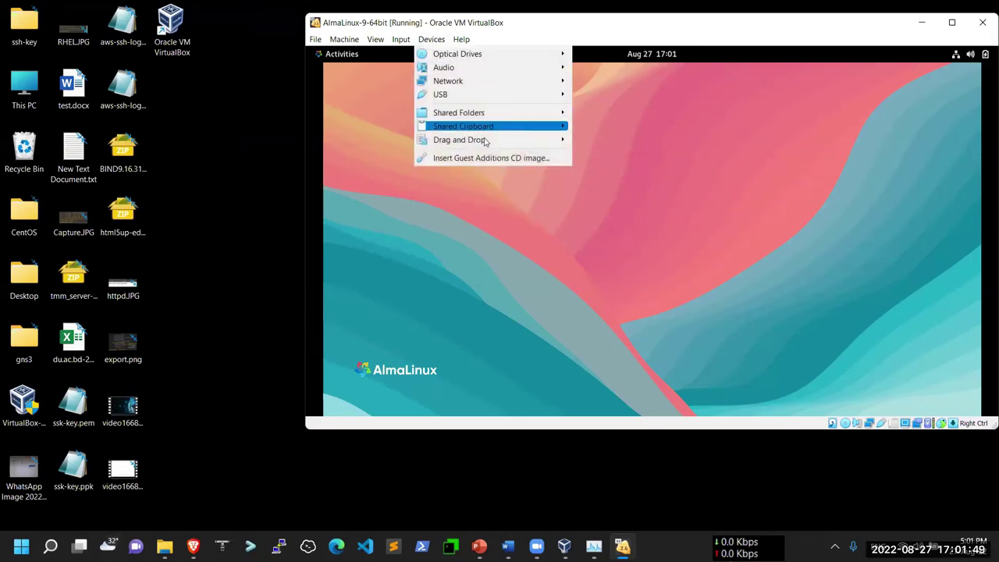
{"action": "mouse_move", "coordinate": [486, 142]}
{"action": "left_click", "coordinate": [609, 179]}
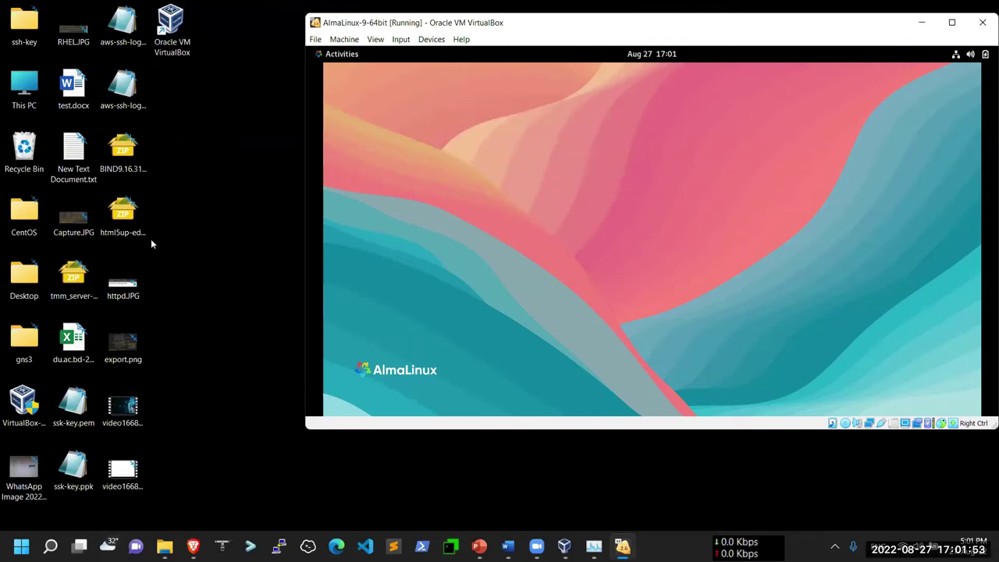
Step: Drag the html5up zip file from the host desktop into the VM and check its options
{"action": "mouse_move", "coordinate": [122, 217]}
{"action": "left_mouse_down"}
{"action": "mouse_move", "coordinate": [526, 297]}
{"action": "mouse_move", "coordinate": [526, 253]}
{"action": "mouse_move", "coordinate": [119, 225]}
{"action": "mouse_move", "coordinate": [117, 234]}
{"action": "left_mouse_up"}
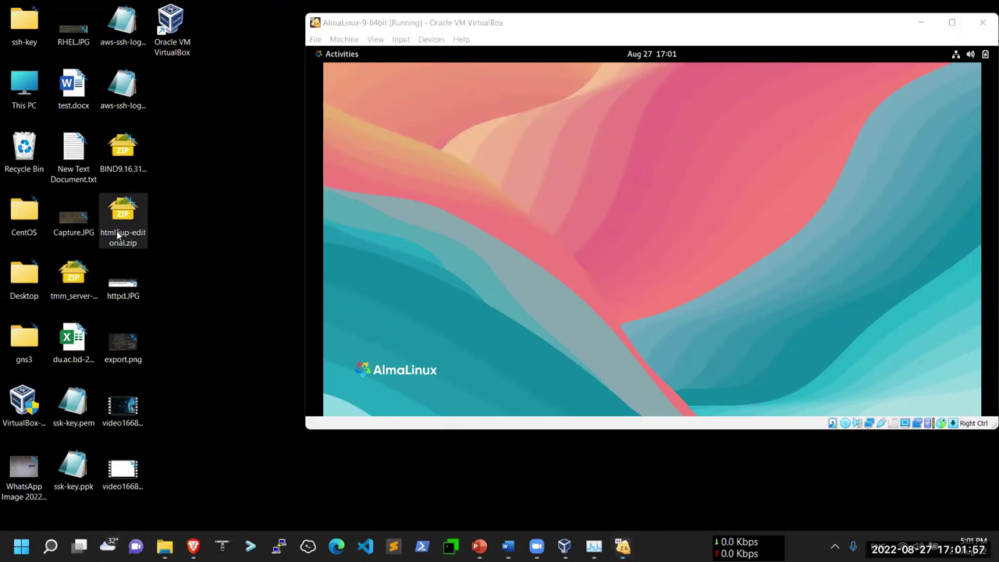
{"action": "right_click", "coordinate": [117, 234]}
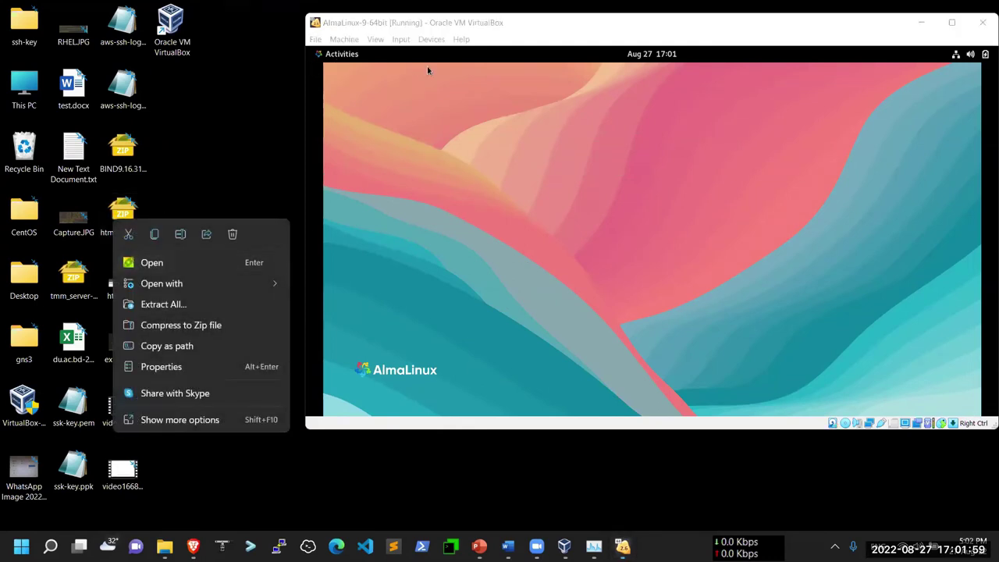
{"action": "left_click", "coordinate": [428, 70]}
Step: Set Devices > Shared Clipboard to Bidirectional
{"action": "left_click", "coordinate": [431, 39]}
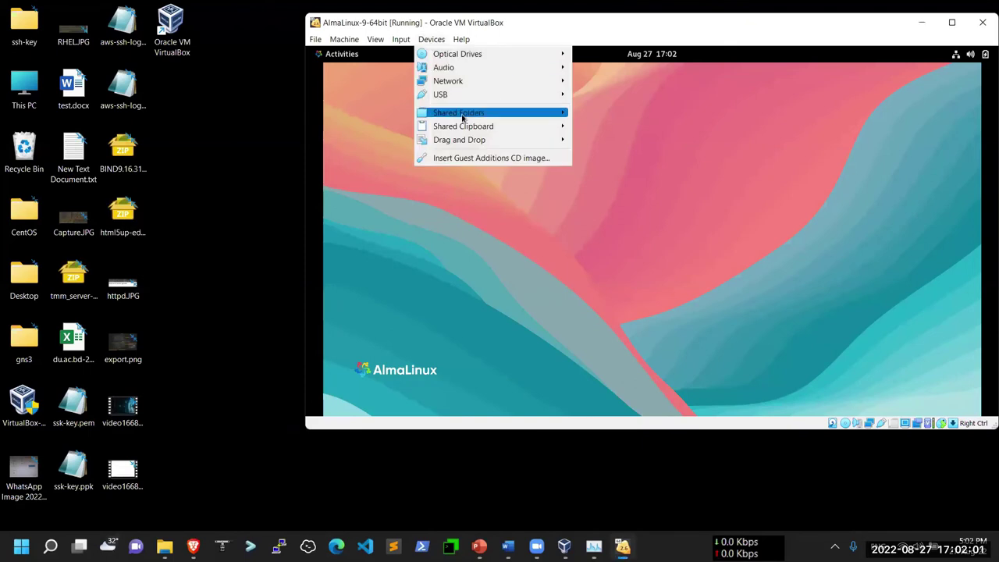
{"action": "mouse_move", "coordinate": [462, 117]}
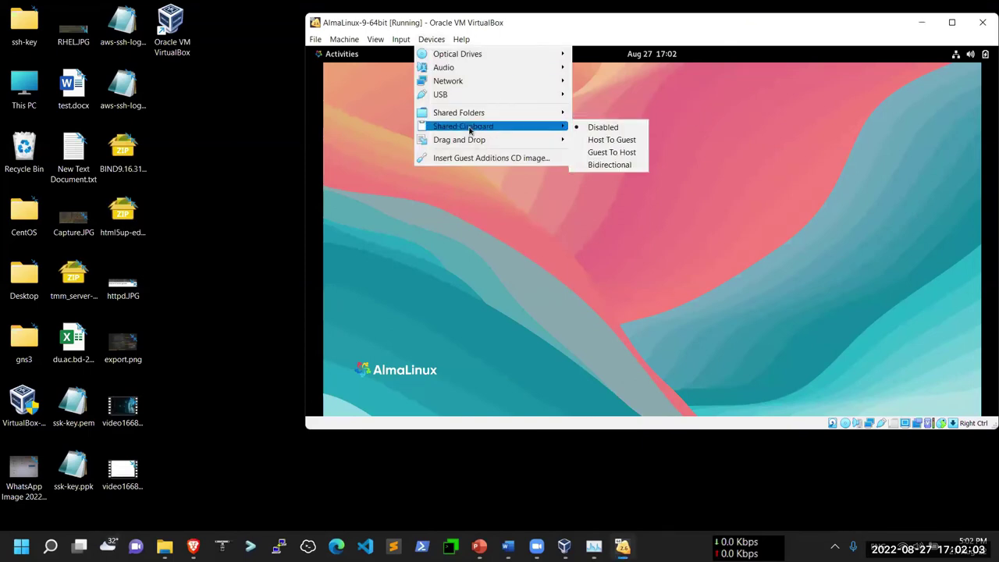
{"action": "left_click", "coordinate": [605, 164]}
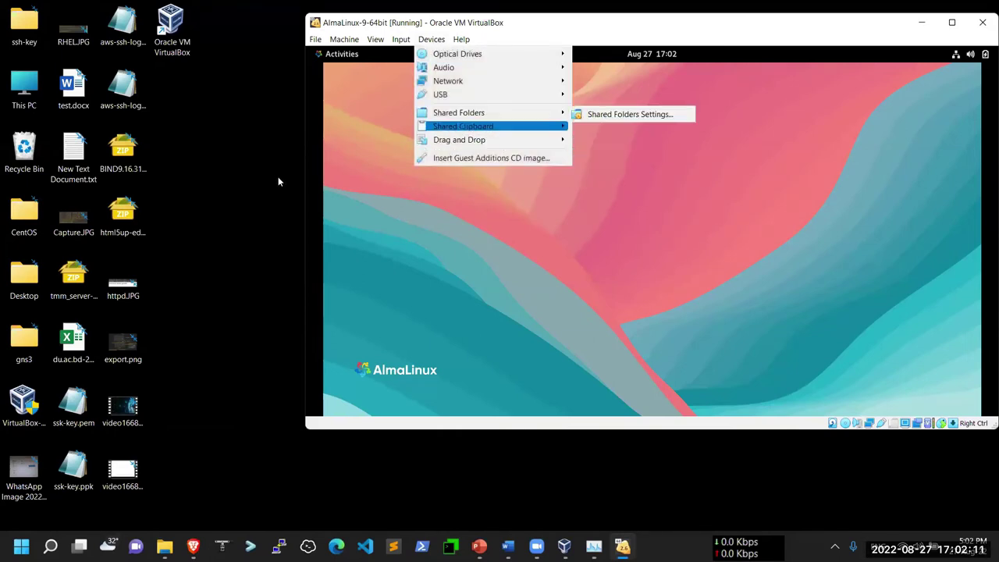
{"action": "left_click", "coordinate": [222, 248]}
Step: Copy the html5up zip on the host and look for a paste option on the guest desktop
{"action": "right_click", "coordinate": [121, 234]}
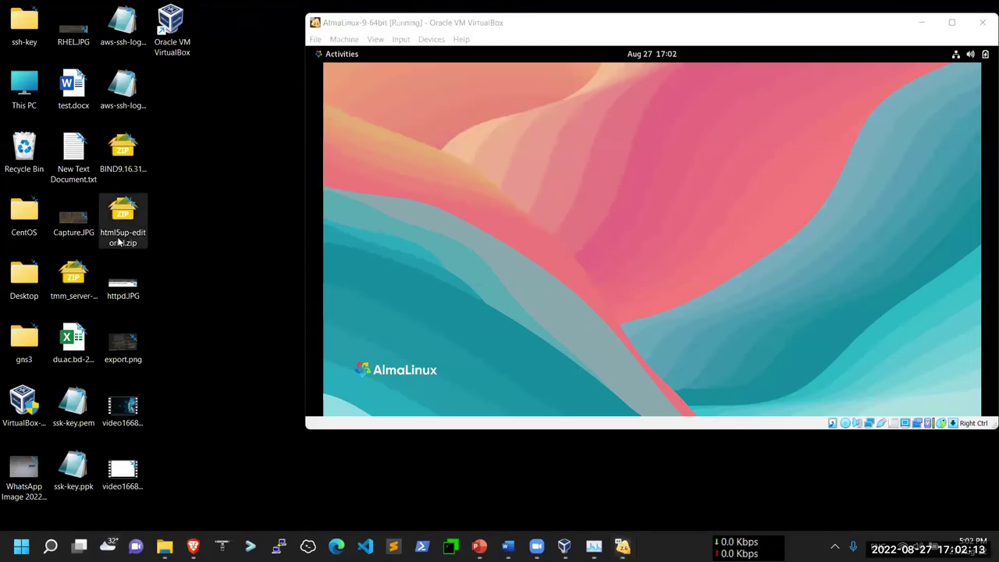
{"action": "left_click", "coordinate": [162, 253]}
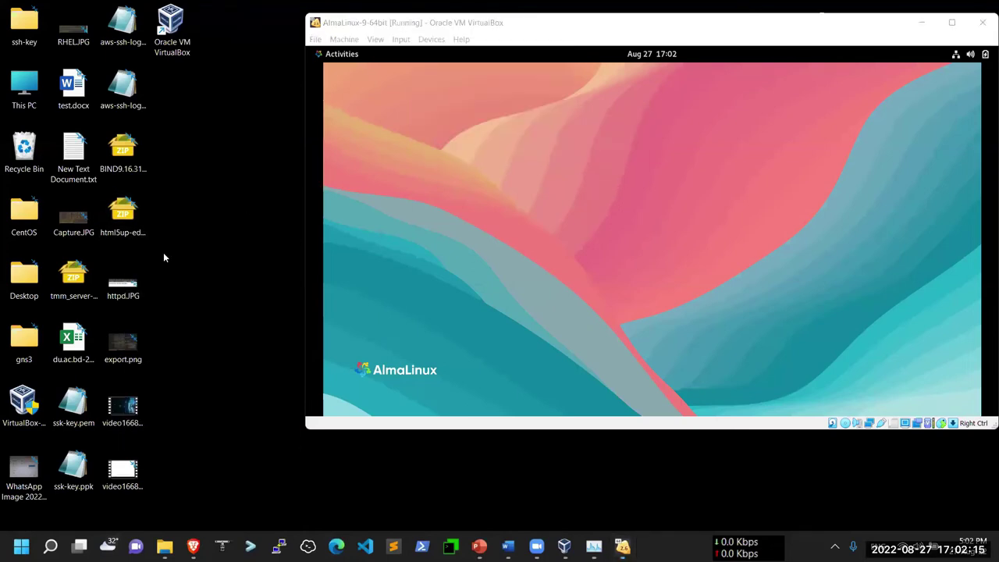
{"action": "left_click", "coordinate": [502, 167]}
{"action": "right_click", "coordinate": [502, 167]}
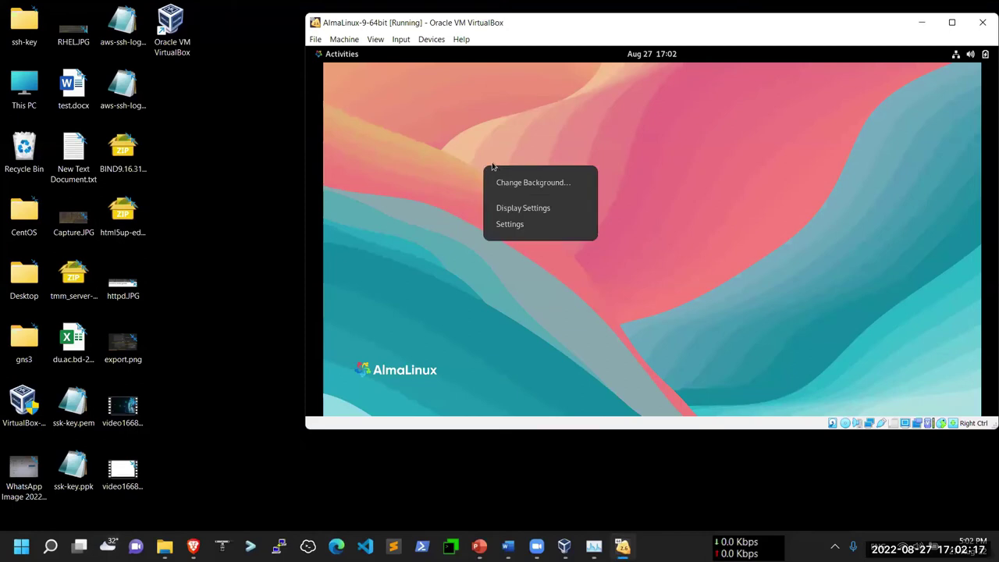
{"action": "left_click", "coordinate": [474, 149]}
Step: Try dragging the html5up zip into the guest, then bring up Devices > Shared Folders
{"action": "left_click_drag", "start_coordinate": [30, 174], "coordinate": [553, 248]}
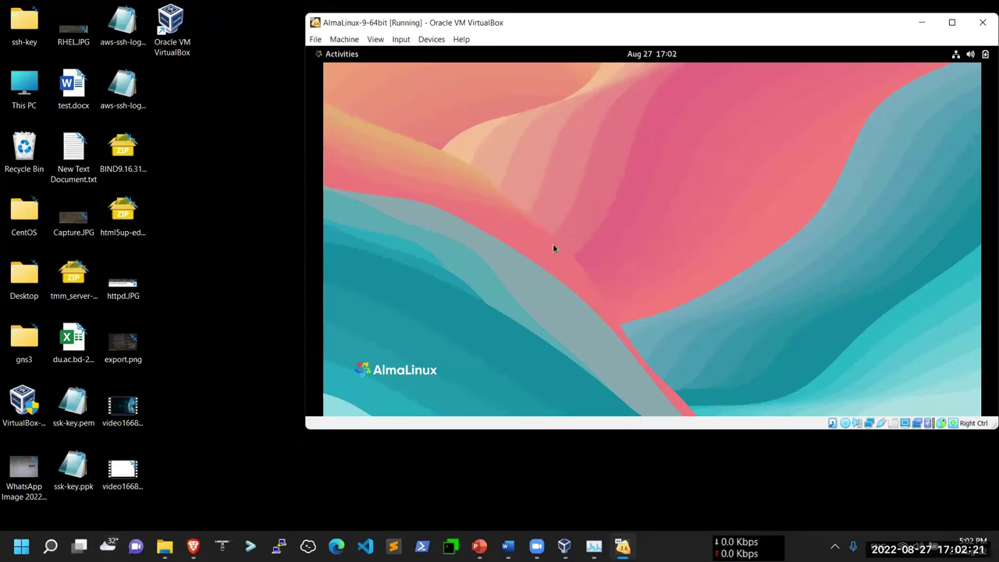
{"action": "left_click", "coordinate": [428, 40]}
{"action": "mouse_move", "coordinate": [473, 114]}
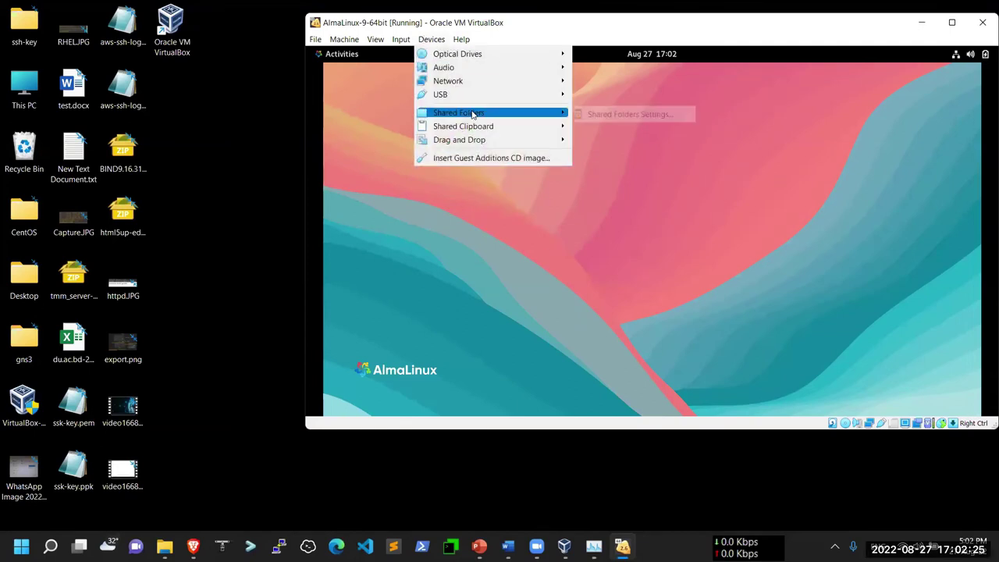
{"action": "left_click", "coordinate": [580, 115]}
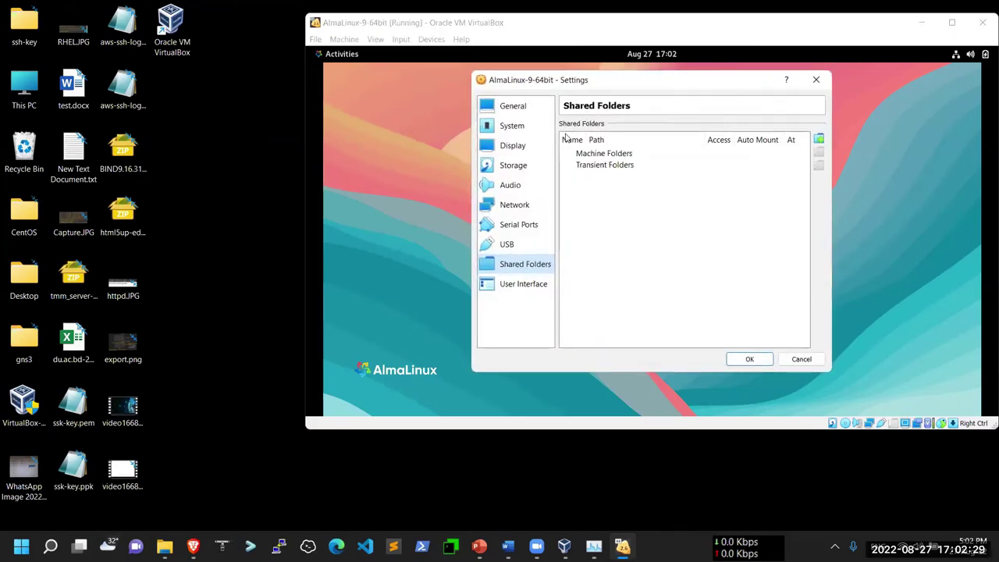
{"action": "left_click", "coordinate": [530, 288]}
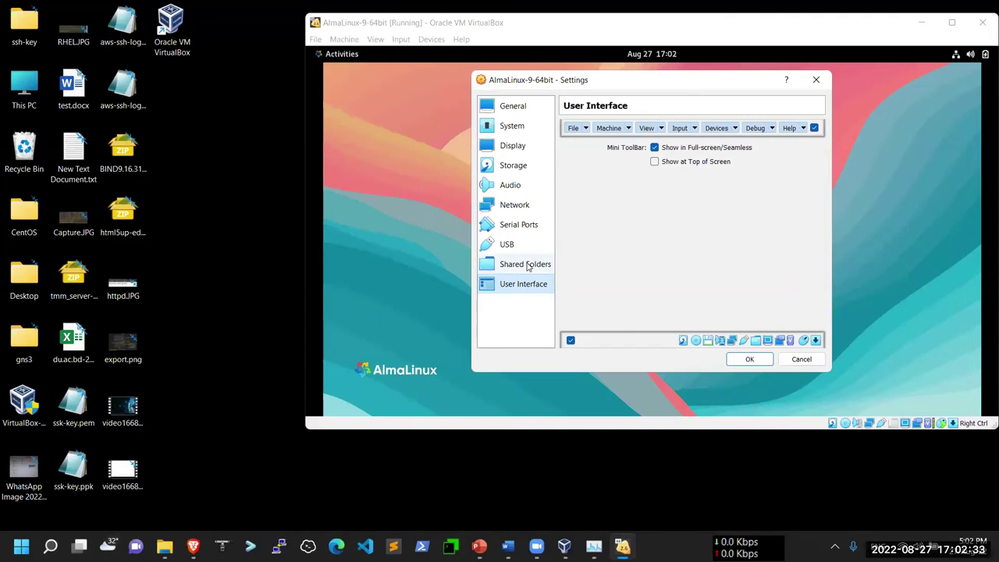
{"action": "left_click", "coordinate": [528, 267]}
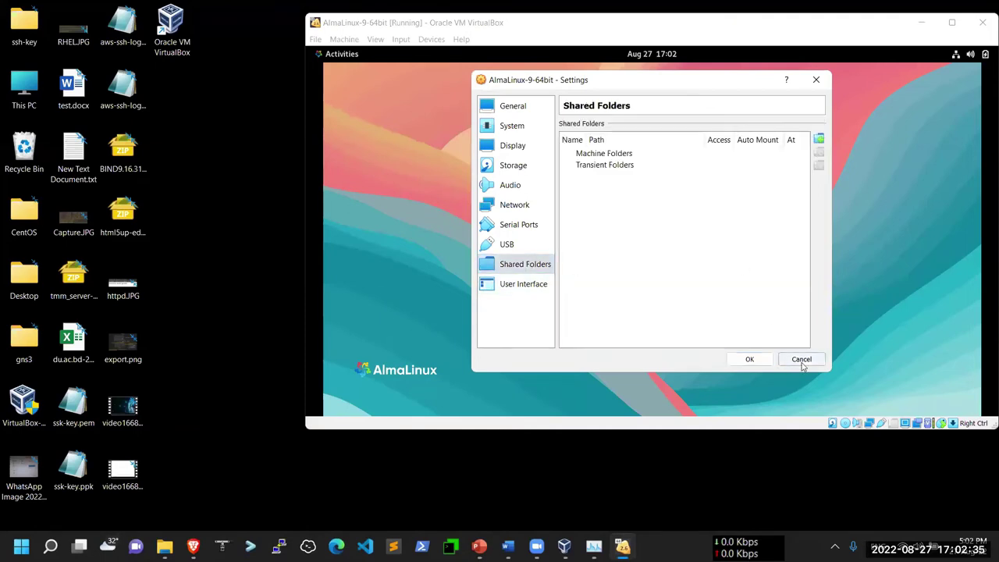
{"action": "left_click", "coordinate": [802, 360]}
{"action": "left_click", "coordinate": [431, 39]}
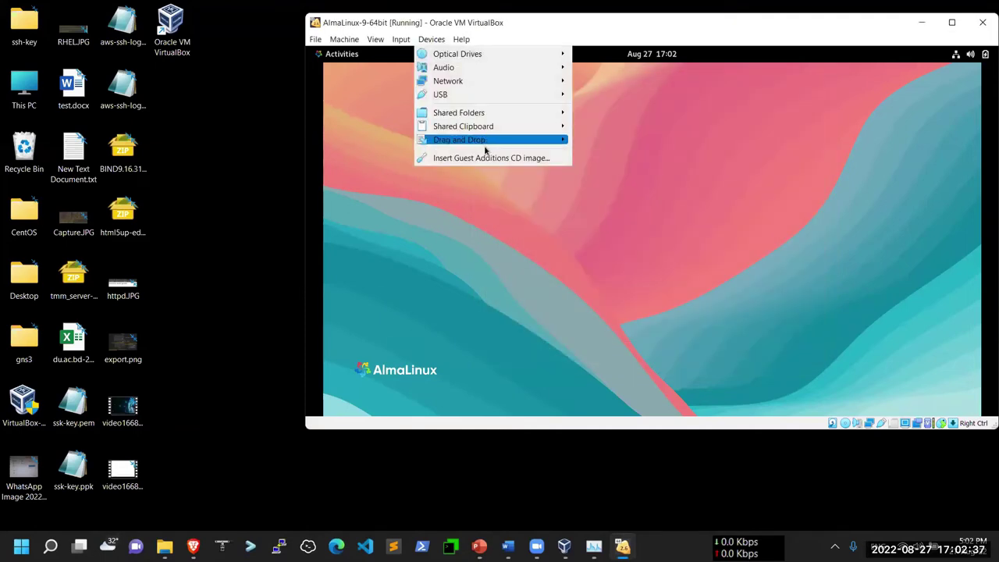
{"action": "mouse_move", "coordinate": [488, 141]}
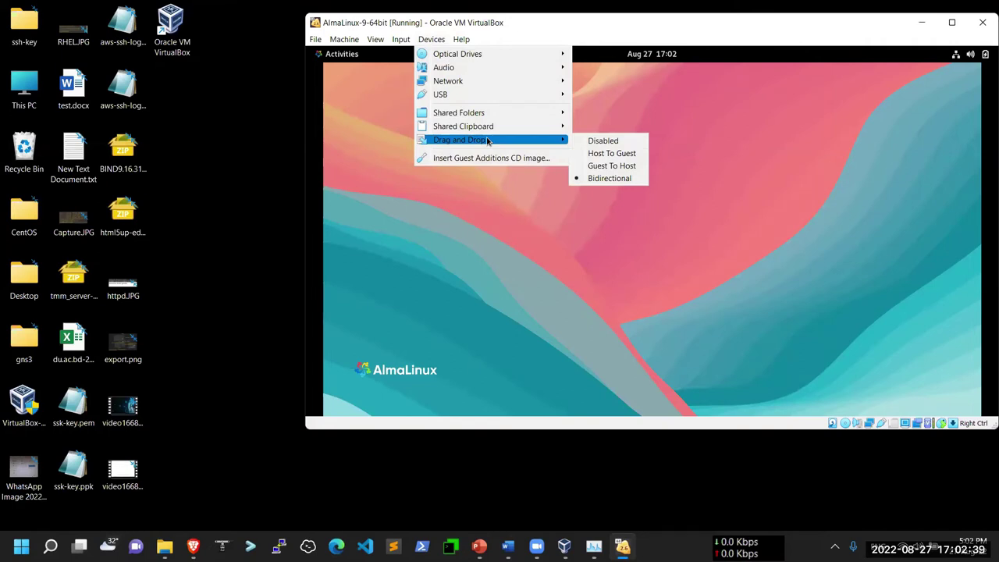
{"action": "left_click", "coordinate": [380, 89]}
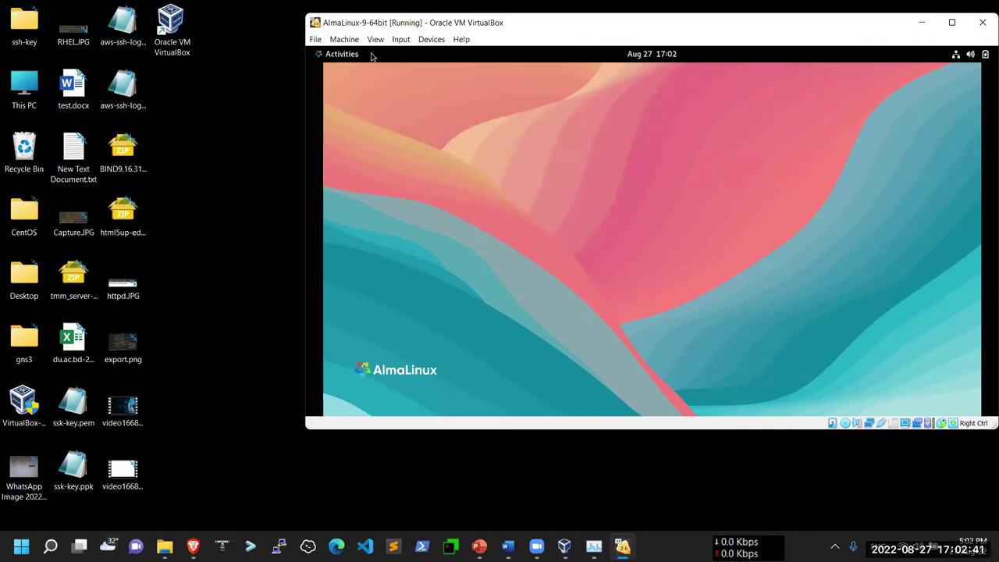
Step: Restart the AlmaLinux guest via the system menu's Power Off / Log Out > Restart and confirm
{"action": "left_click", "coordinate": [371, 42]}
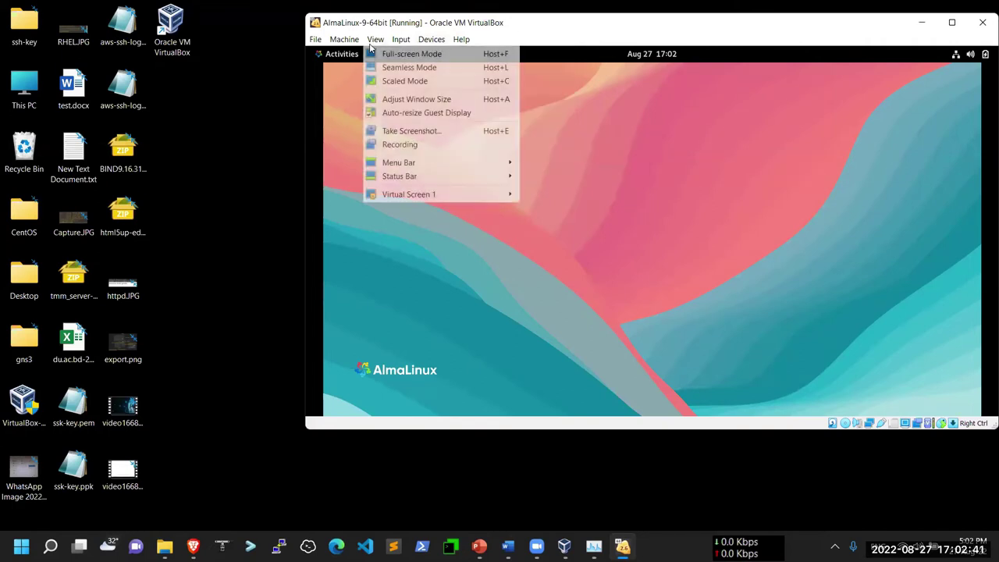
{"action": "left_click", "coordinate": [710, 242]}
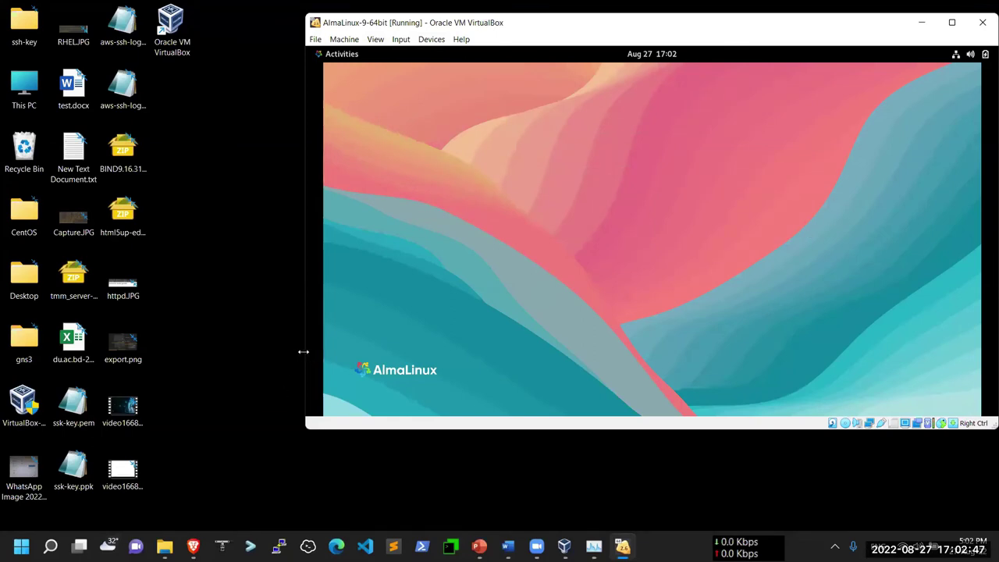
{"action": "left_click", "coordinate": [968, 56]}
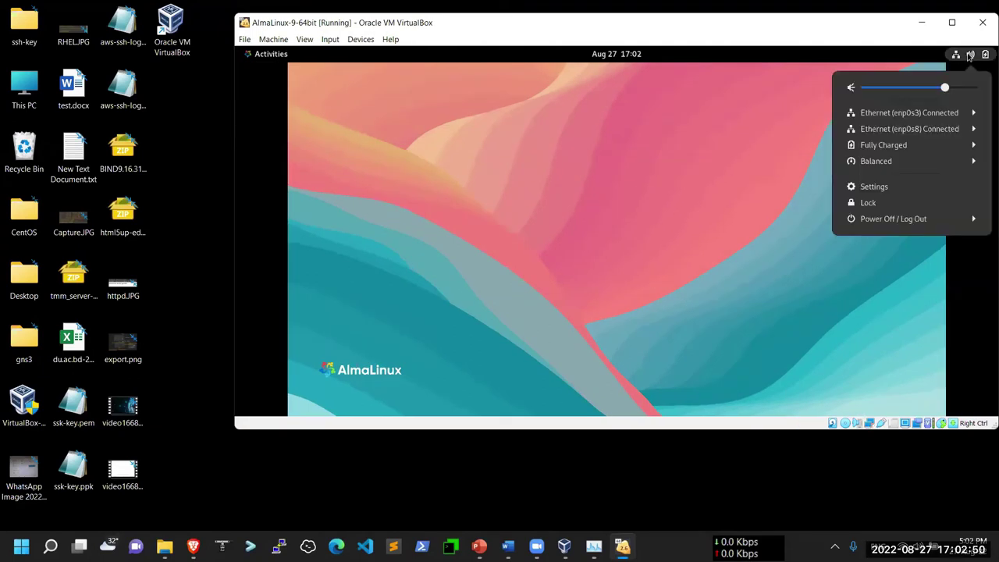
{"action": "left_click", "coordinate": [913, 219]}
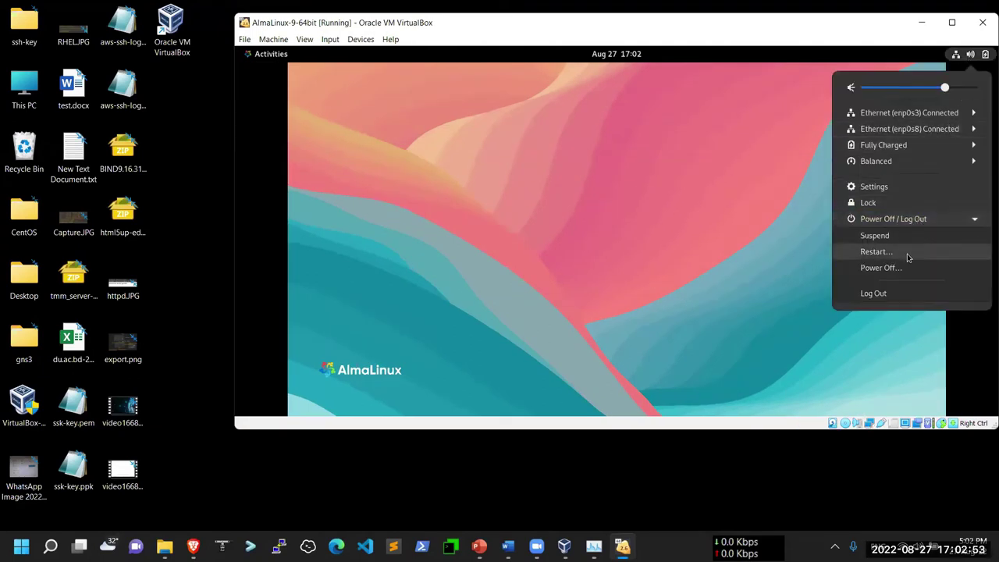
{"action": "left_click", "coordinate": [908, 253]}
{"action": "left_click", "coordinate": [690, 264]}
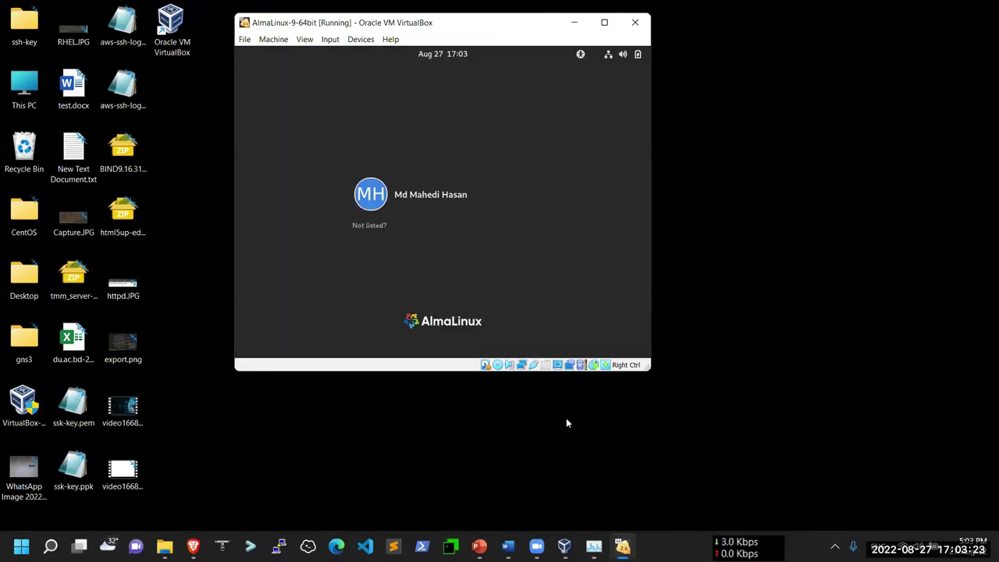
Step: Select the user on the login screen and sign in with the corrected account password
{"action": "left_click", "coordinate": [455, 209]}
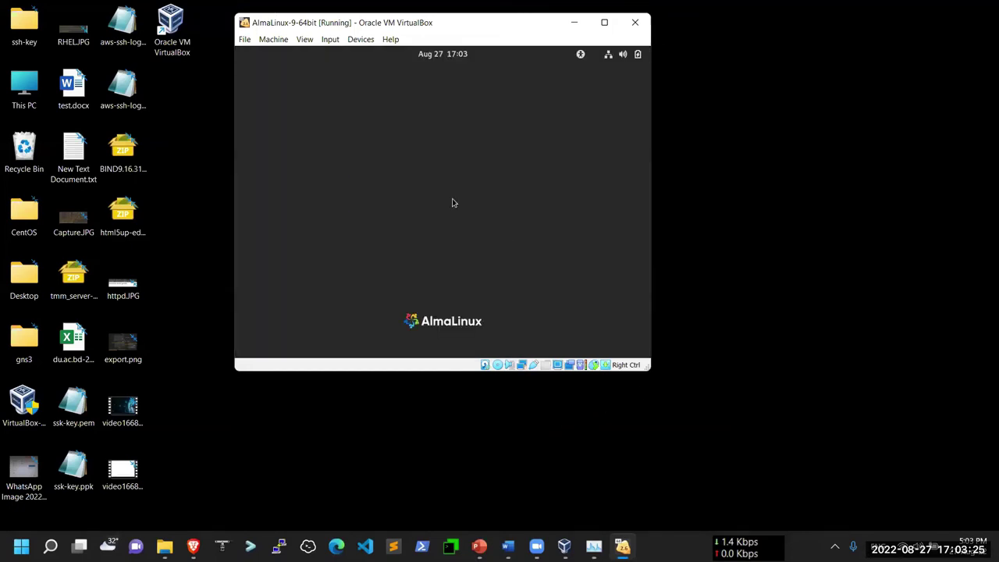
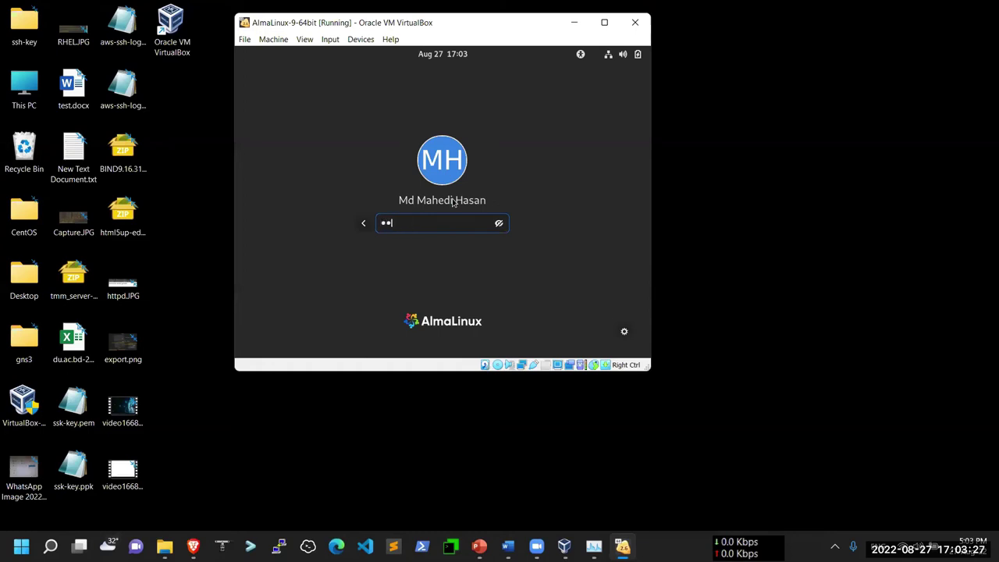
{"action": "key", "text": "Return"}
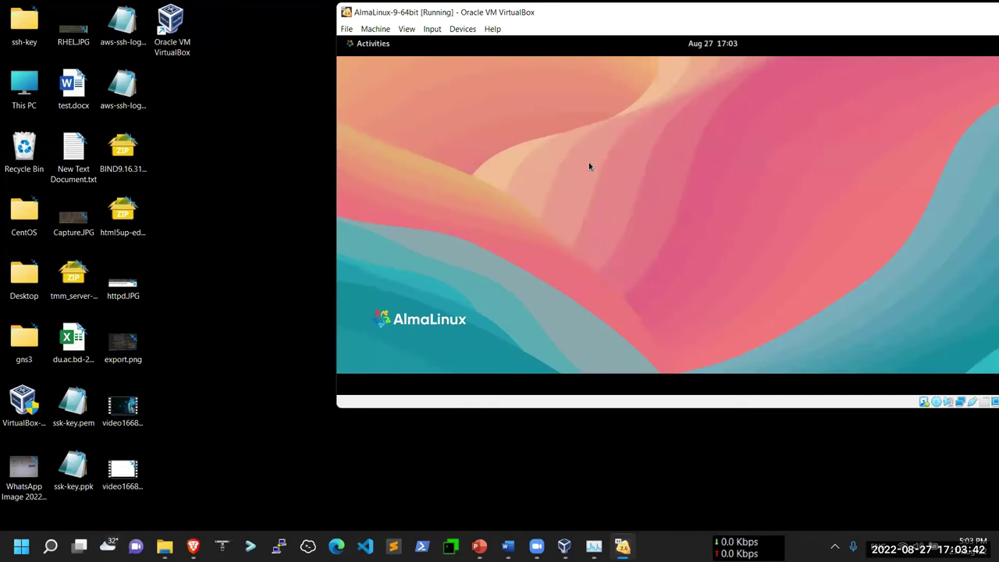
Step: Open the Files manager on the guest's Home folder and check for a paste option
{"action": "right_click", "coordinate": [589, 166]}
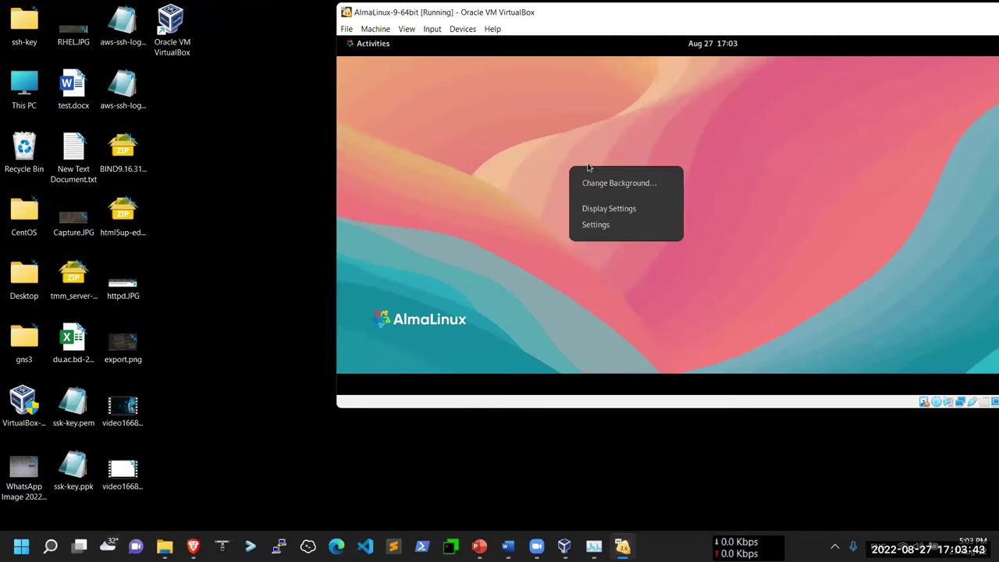
{"action": "left_click", "coordinate": [348, 205]}
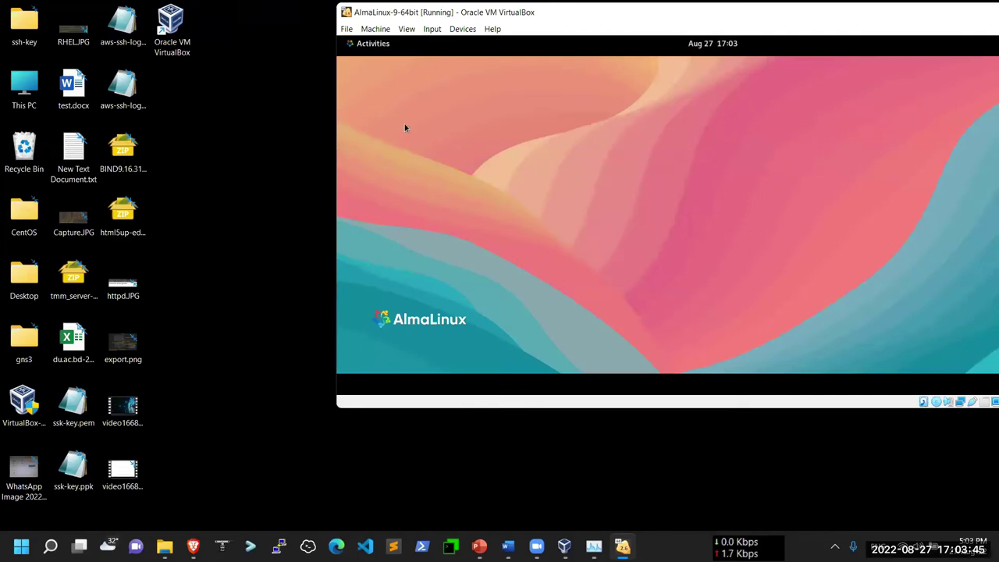
{"action": "left_click", "coordinate": [381, 46]}
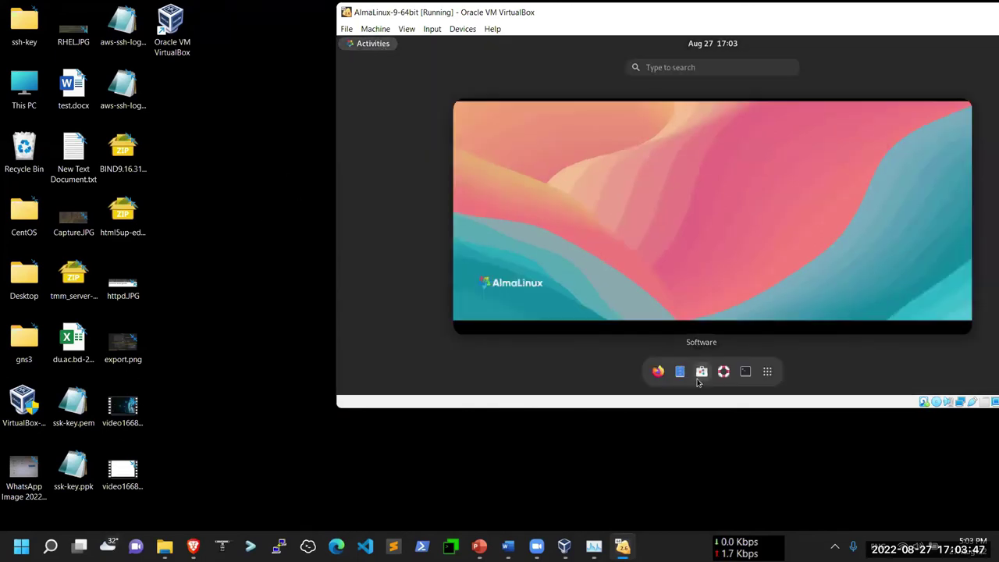
{"action": "left_click", "coordinate": [676, 369]}
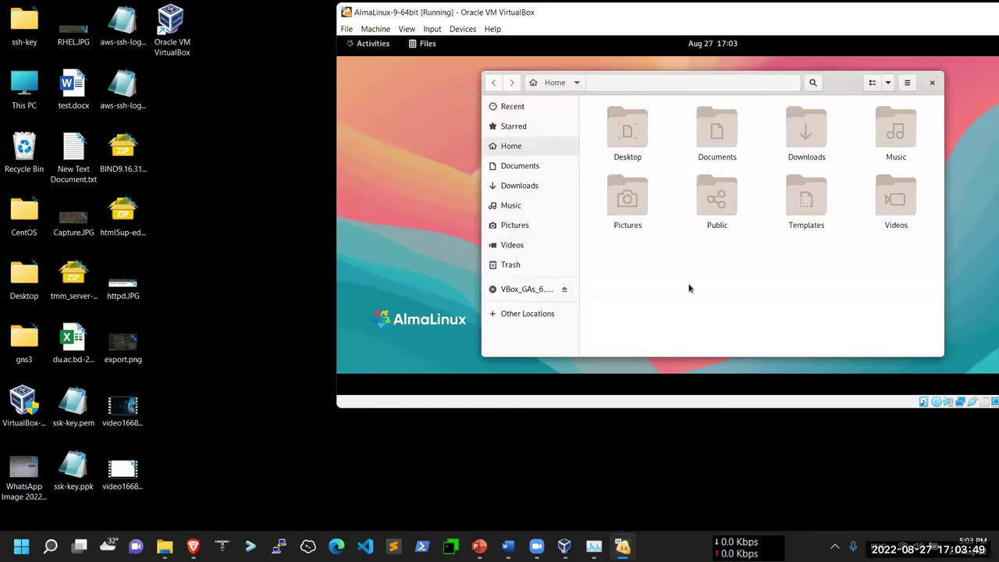
{"action": "right_click", "coordinate": [689, 289]}
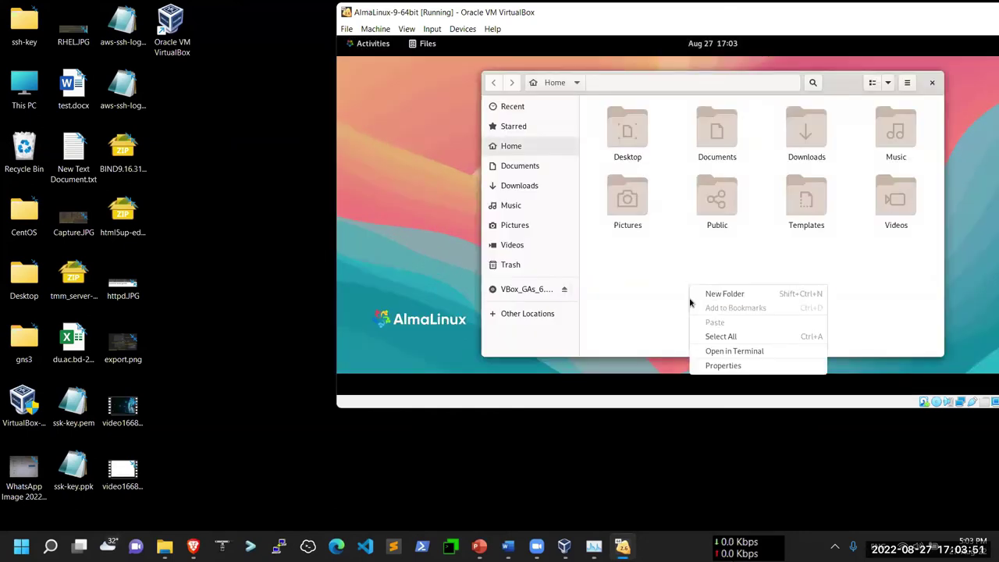
Step: Copy the html5up zip on Windows again and confirm Home still offers no paste
{"action": "right_click", "coordinate": [136, 209]}
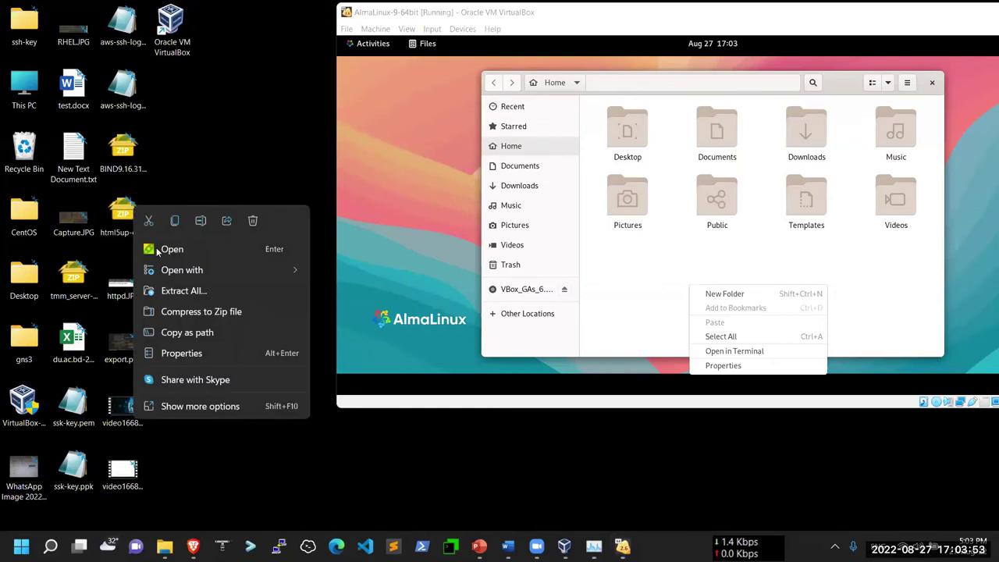
{"action": "left_click", "coordinate": [170, 224]}
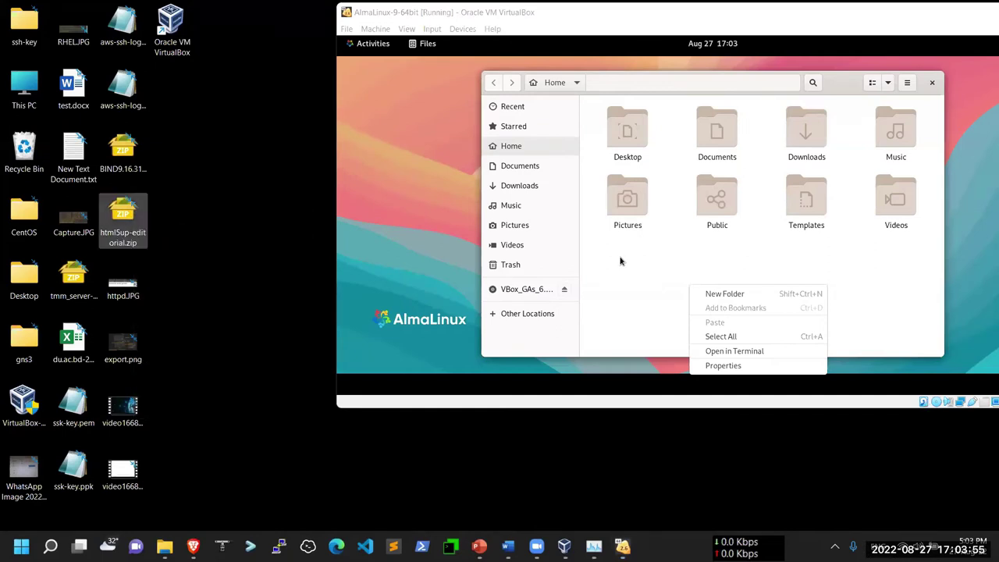
{"action": "left_click", "coordinate": [622, 262]}
{"action": "right_click", "coordinate": [641, 276]}
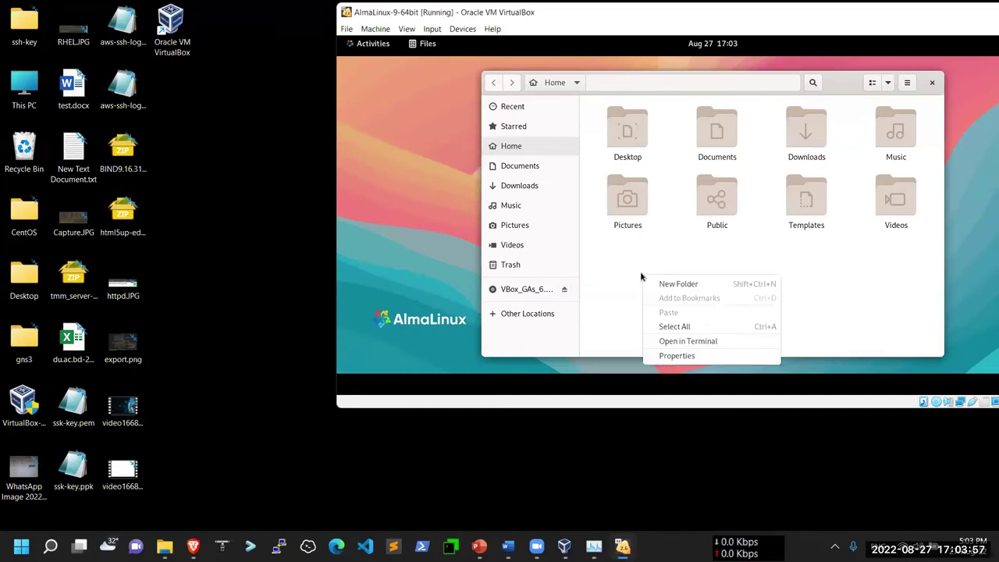
{"action": "left_click", "coordinate": [641, 276]}
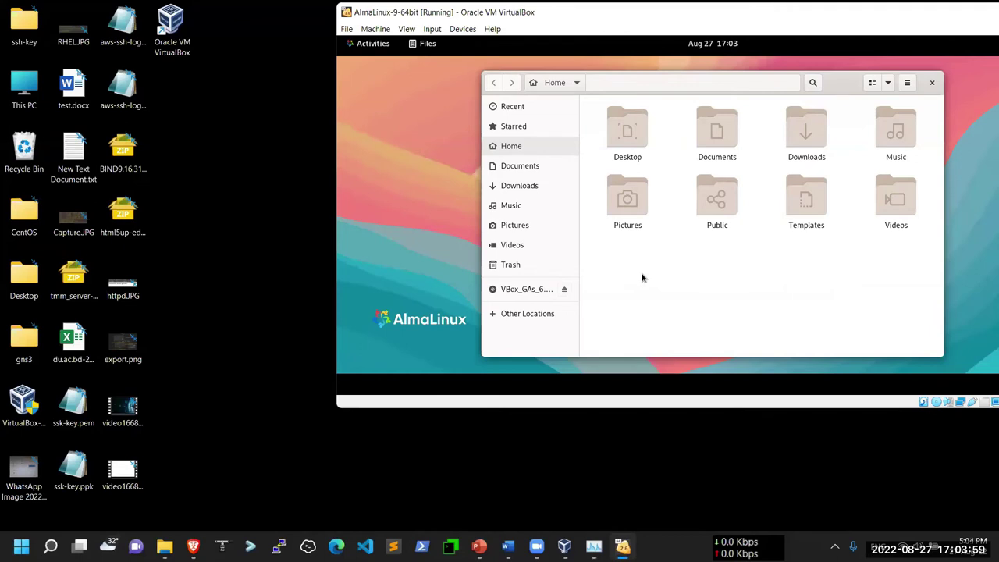
Step: Close the guest's file manager and launch a Terminal from the AlmaLinux Activities overview
{"action": "left_click", "coordinate": [932, 83]}
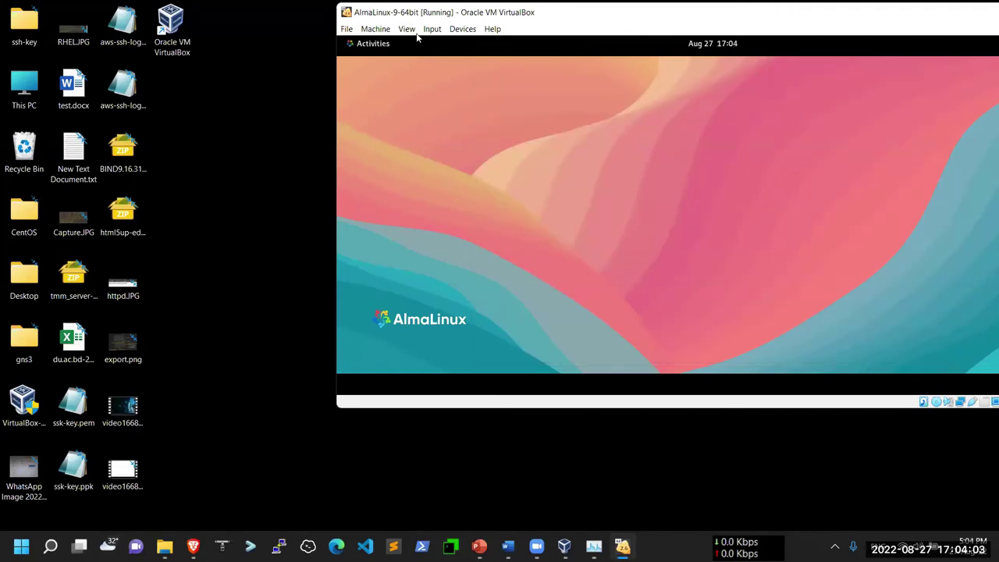
{"action": "left_click", "coordinate": [463, 30]}
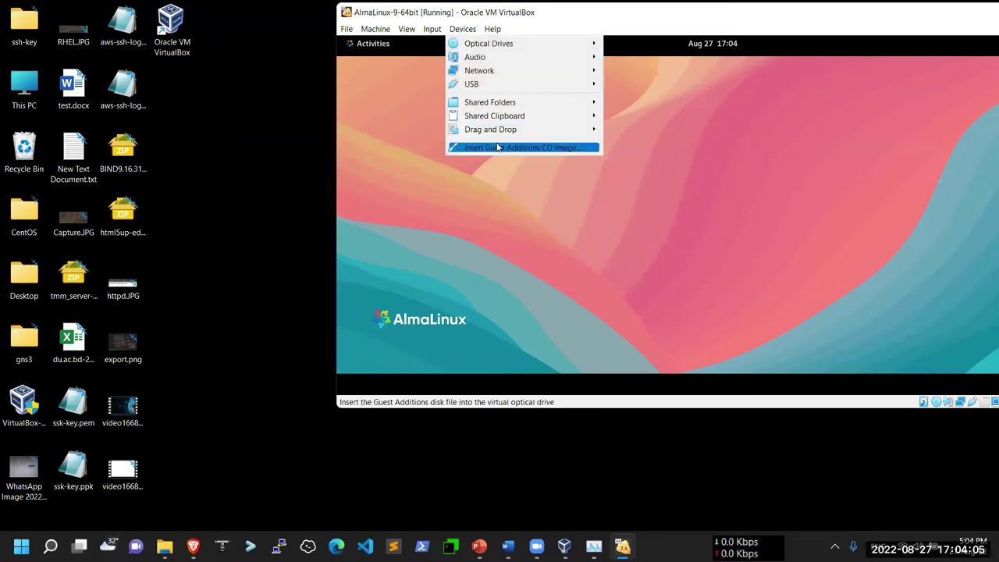
{"action": "left_click", "coordinate": [667, 305]}
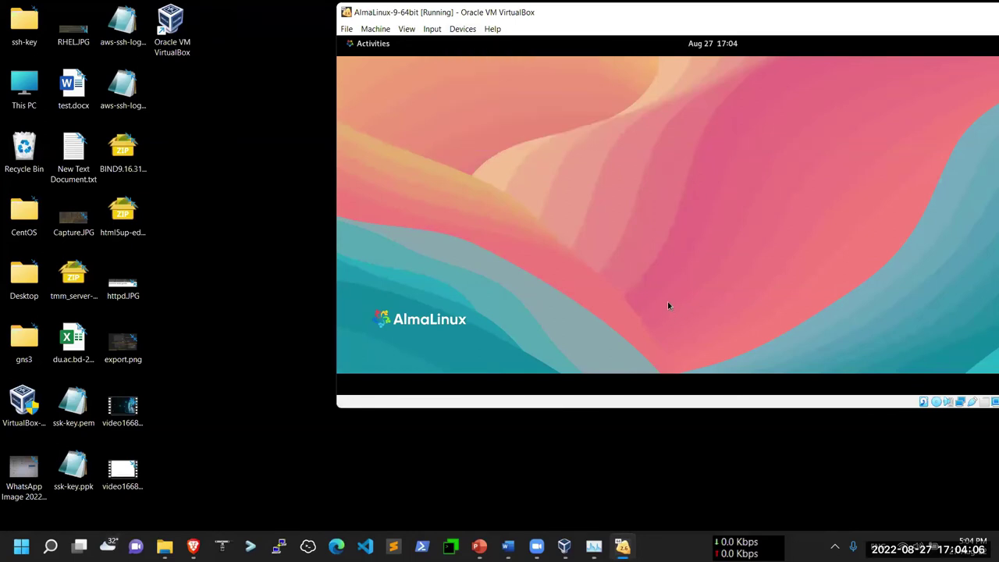
{"action": "right_click", "coordinate": [647, 234]}
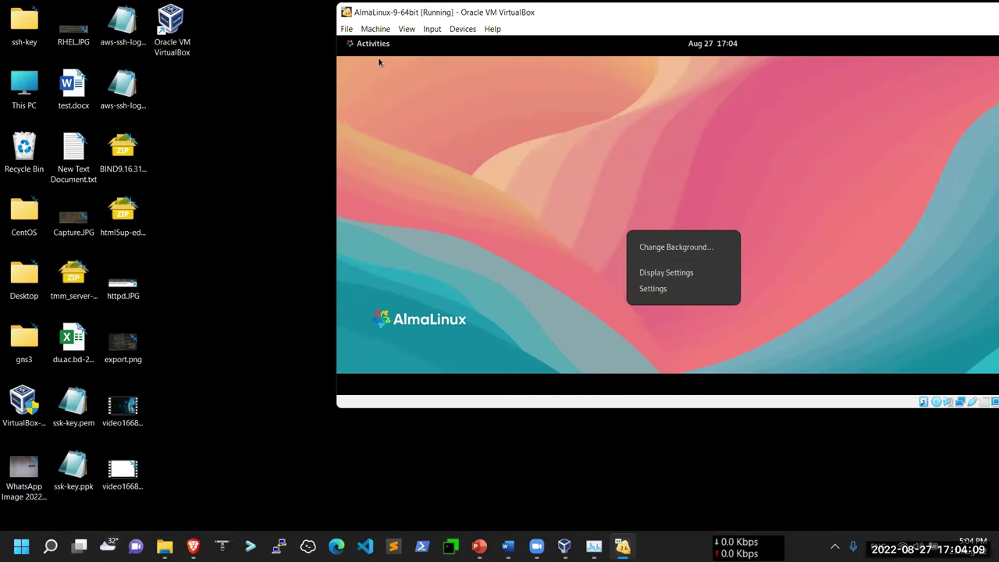
{"action": "key", "text": "super"}
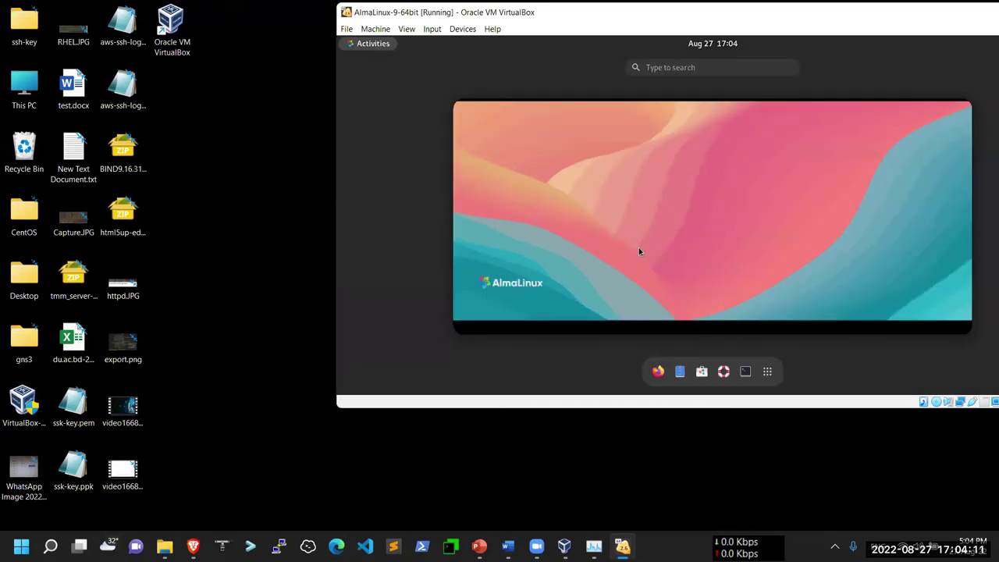
{"action": "left_click", "coordinate": [745, 372]}
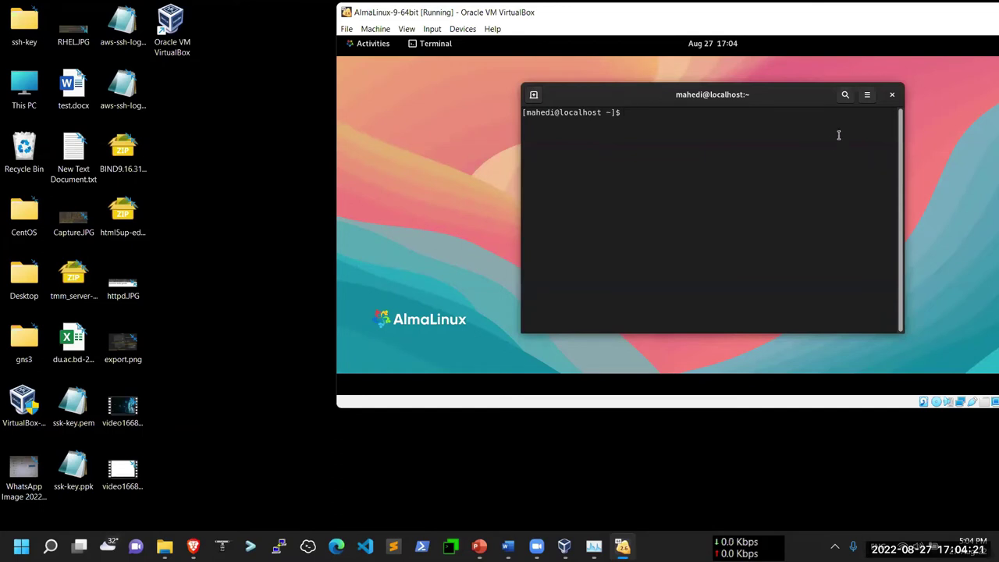
Step: Run ifconfig and ip a to list the guest's network interfaces, clearing the screen in between
{"action": "type", "text": "ifconfig"}
{"action": "key", "text": "Return"}
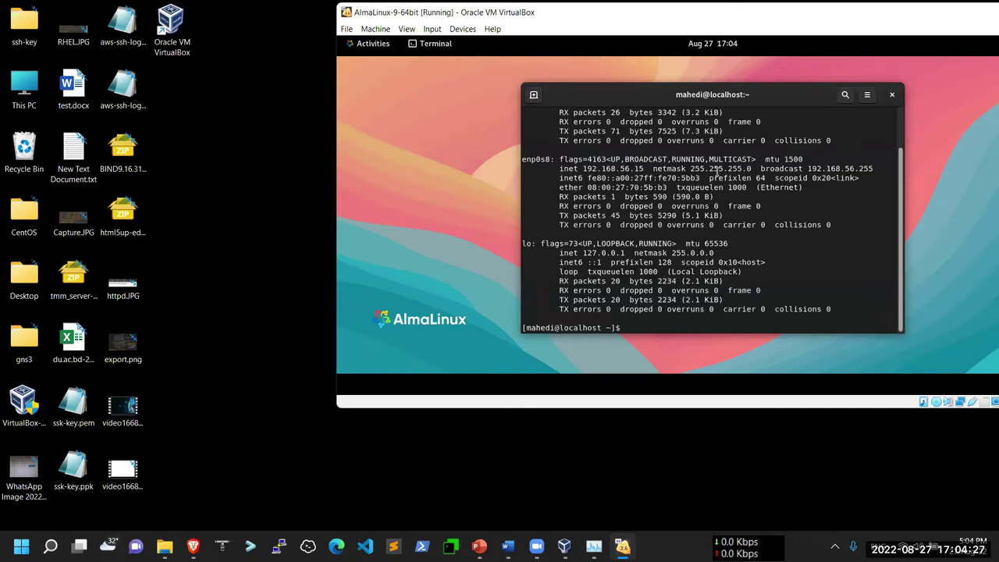
{"action": "scroll", "coordinate": [716, 168], "scroll_direction": "up", "scroll_amount": 2}
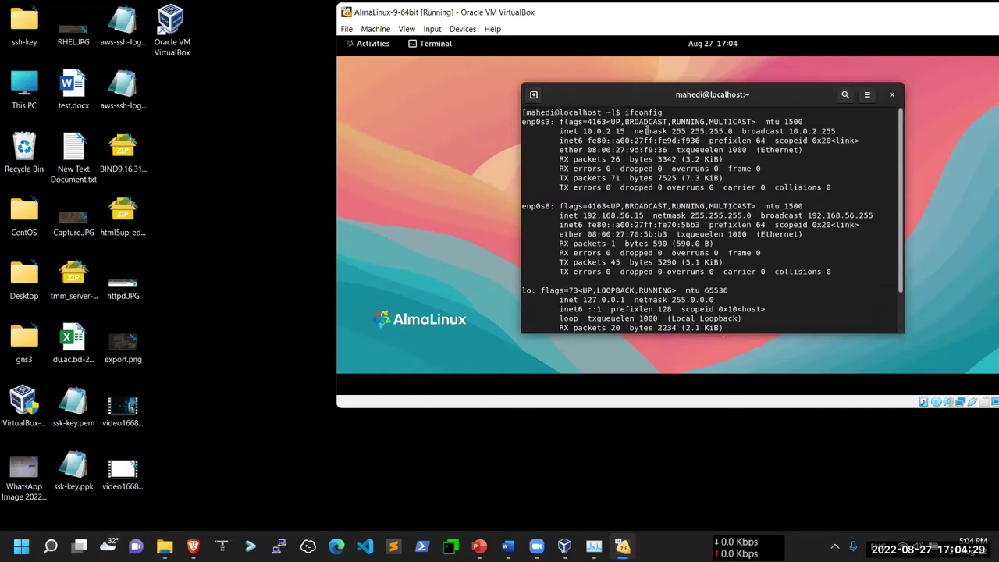
{"action": "key", "text": "ctrl+l"}
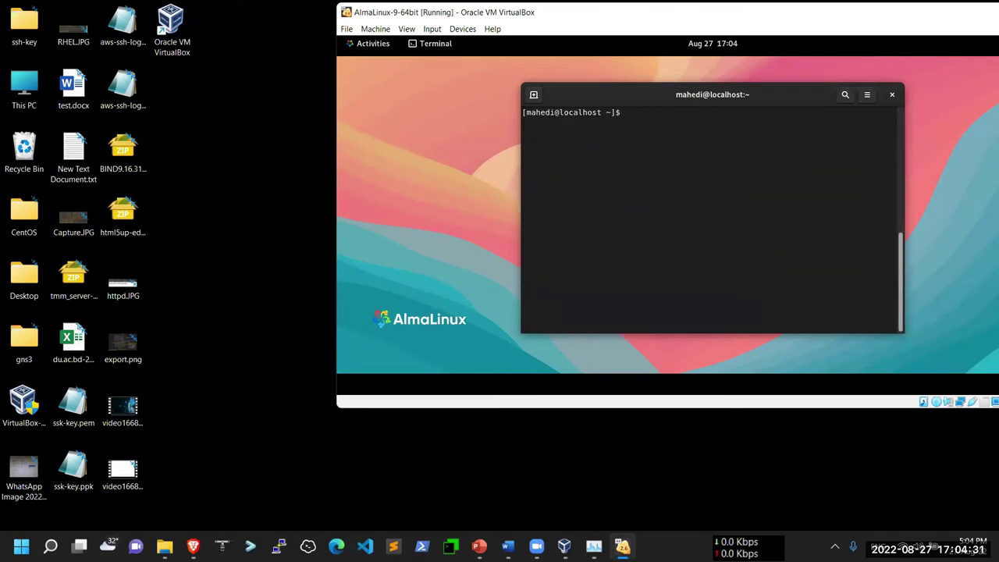
{"action": "type", "text": "ifconfig"}
{"action": "key", "text": "Return"}
{"action": "type", "text": "ip a"}
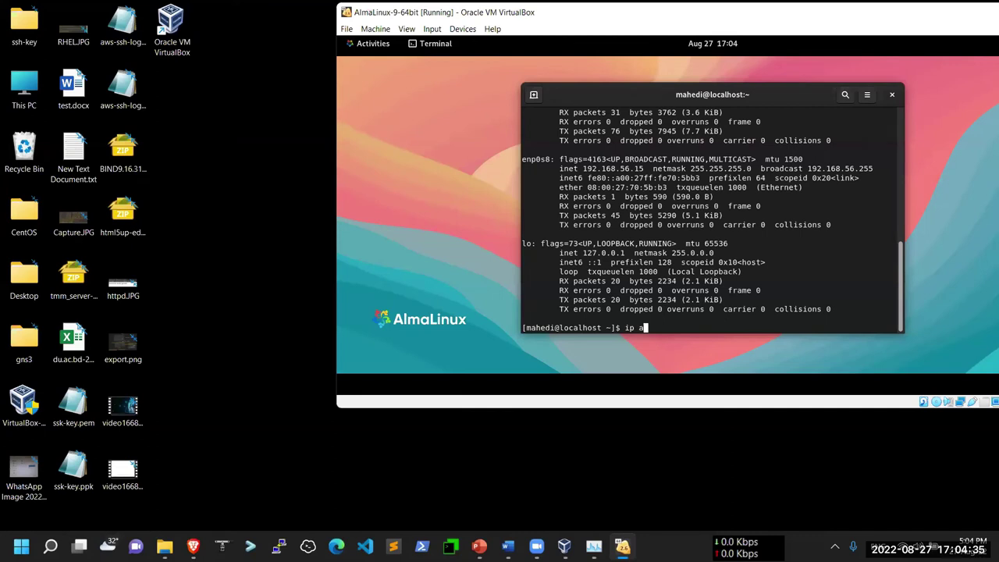
{"action": "key", "text": "Return"}
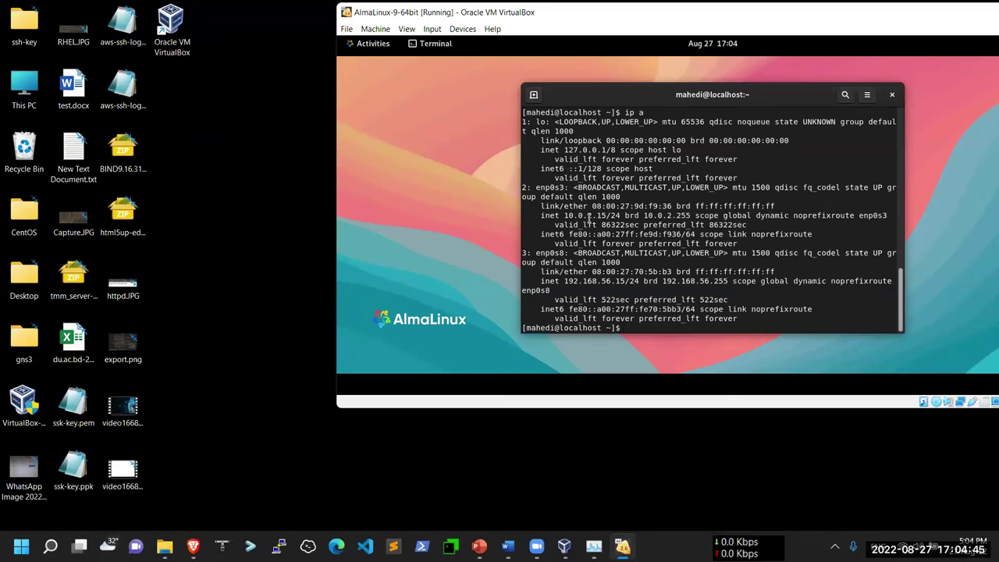
{"action": "type", "text": "ifconfig"}
{"action": "key", "text": "Return"}
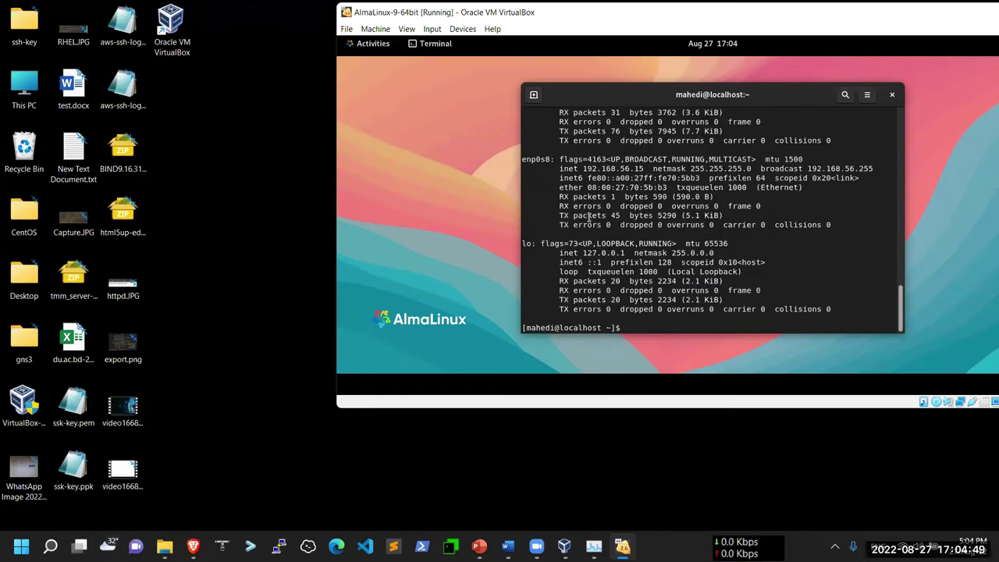
Step: Highlight the enp0s3 block showing the 10.0.2.15 address in the ifconfig output
{"action": "scroll", "coordinate": [636, 181], "scroll_direction": "up", "scroll_amount": 3}
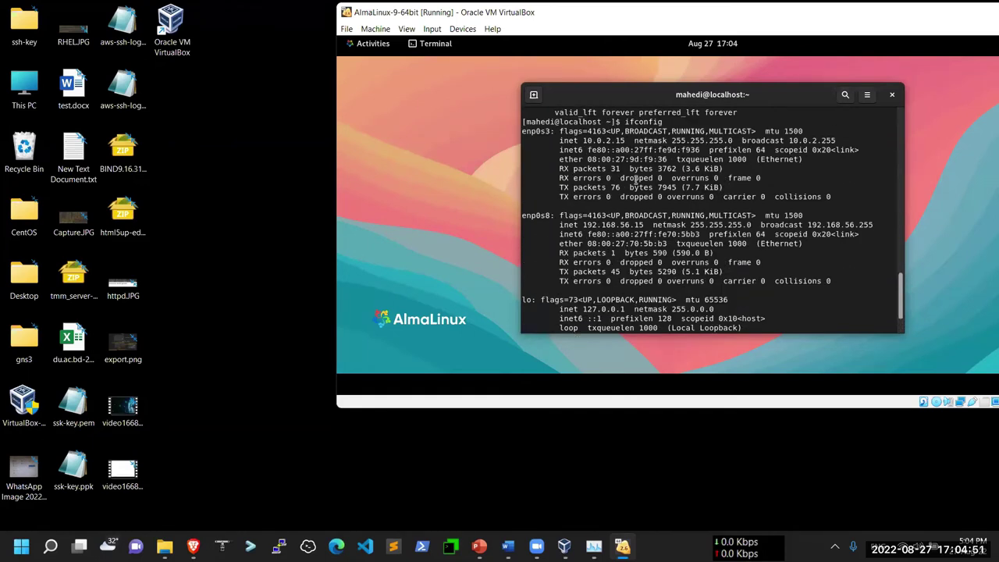
{"action": "left_click_drag", "start_coordinate": [524, 158], "coordinate": [629, 169]}
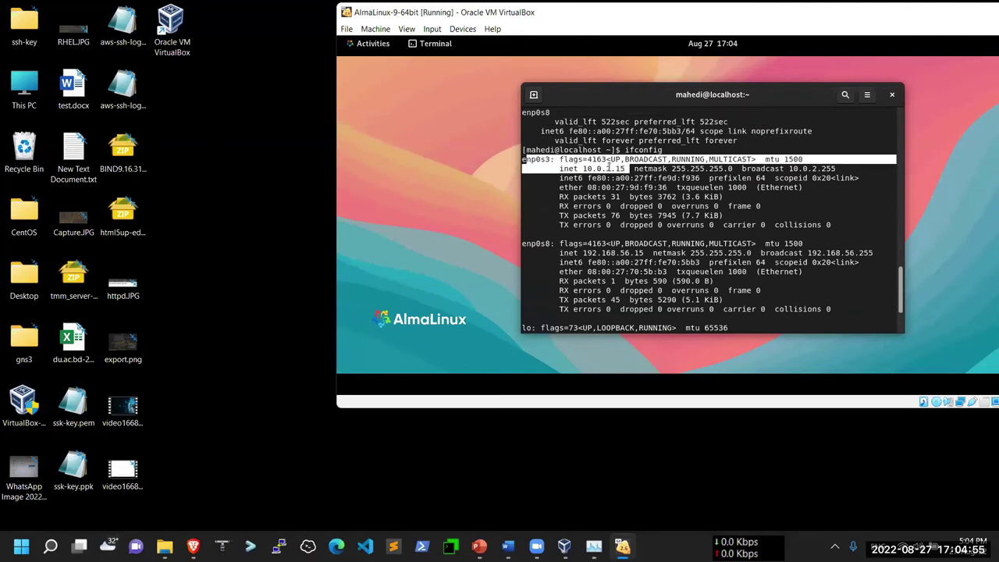
{"action": "left_click", "coordinate": [605, 168]}
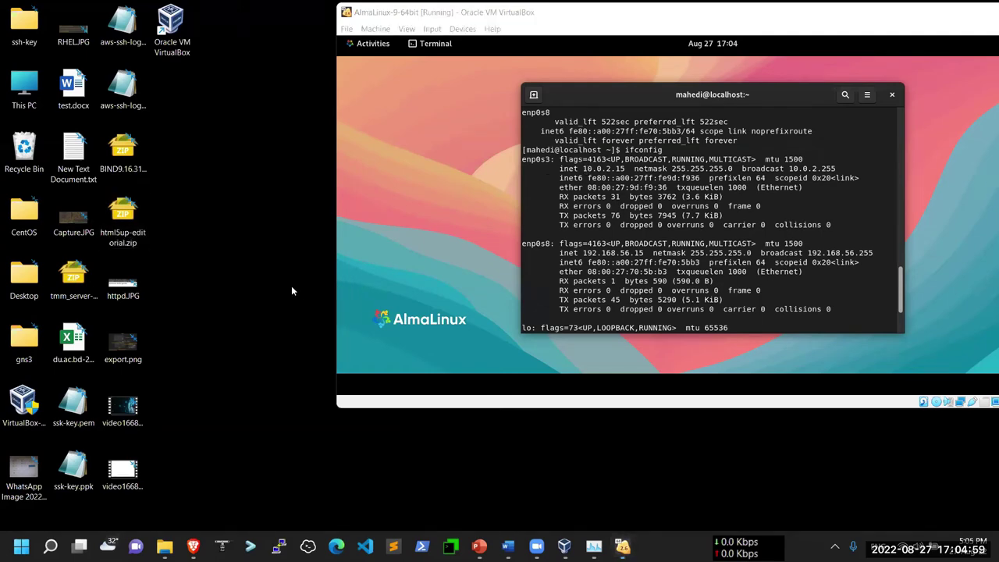
{"action": "key", "text": "super"}
Step: Launch Windows Command Prompt and resize it so the guest terminal stays visible
{"action": "type", "text": "cmd"}
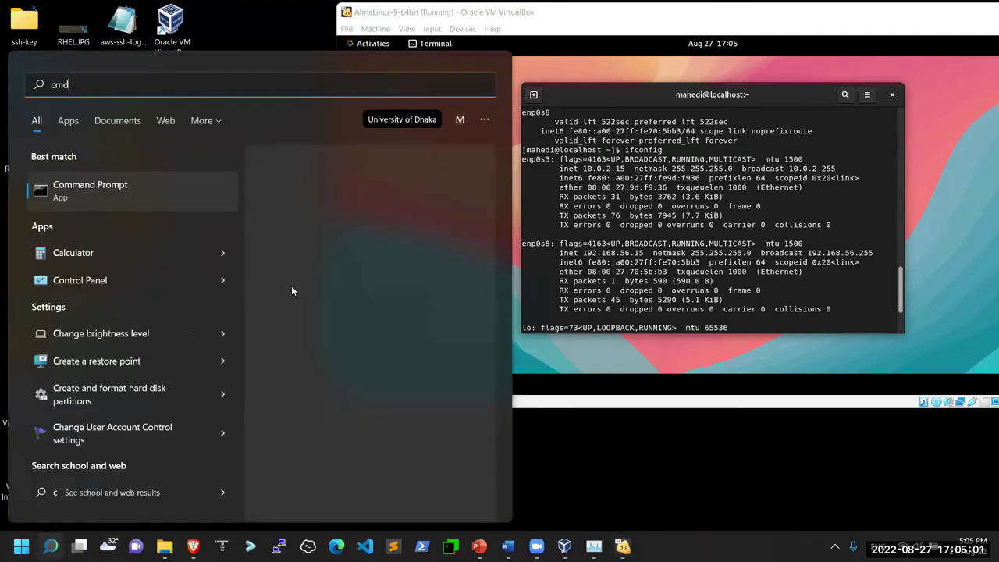
{"action": "key", "text": "Return"}
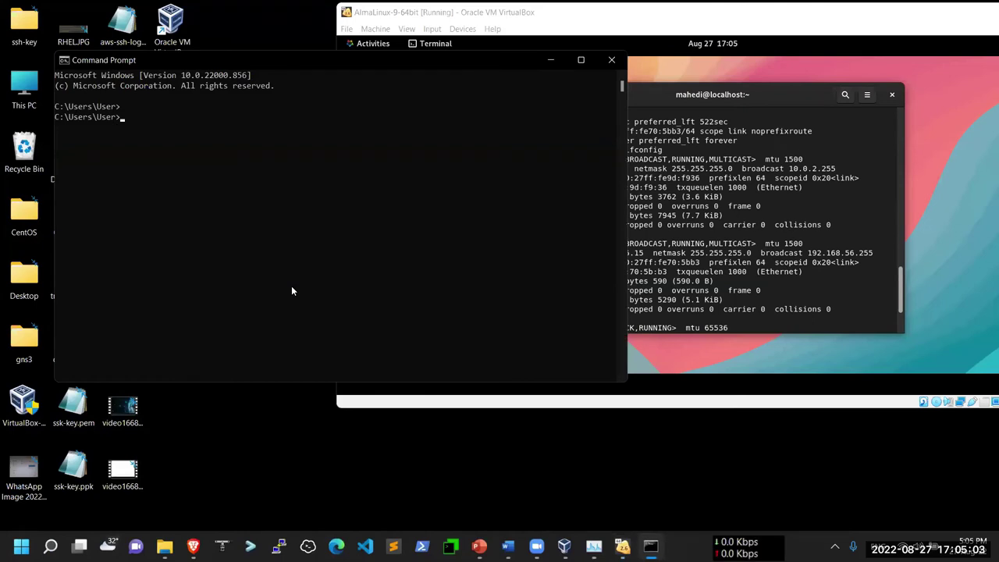
{"action": "left_click_drag", "start_coordinate": [628, 263], "coordinate": [471, 250]}
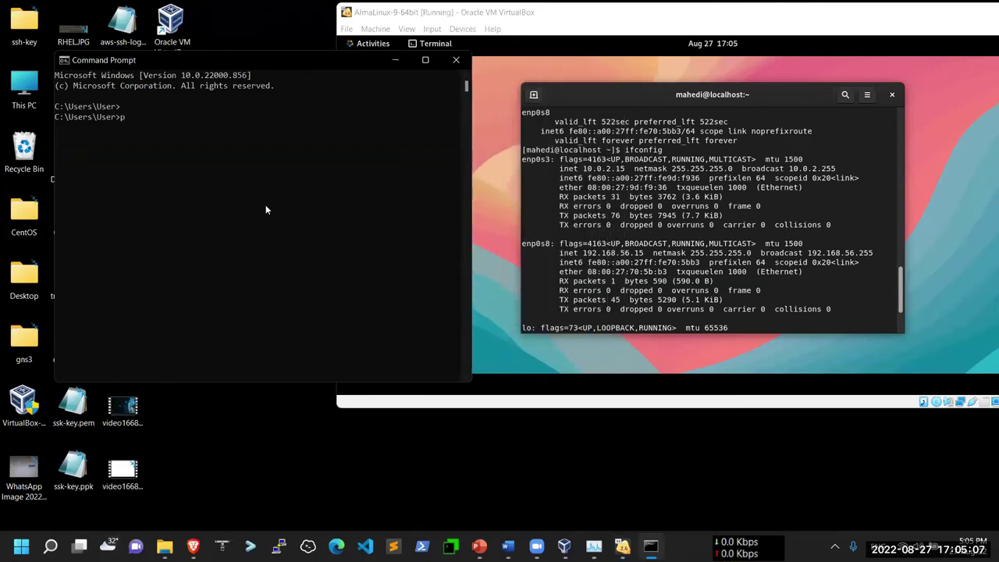
Step: Ping 10.0.2.15 from the host, see it time out, and stop it
{"action": "type", "text": "ping 10.0.2.15"}
{"action": "key", "text": "Return"}
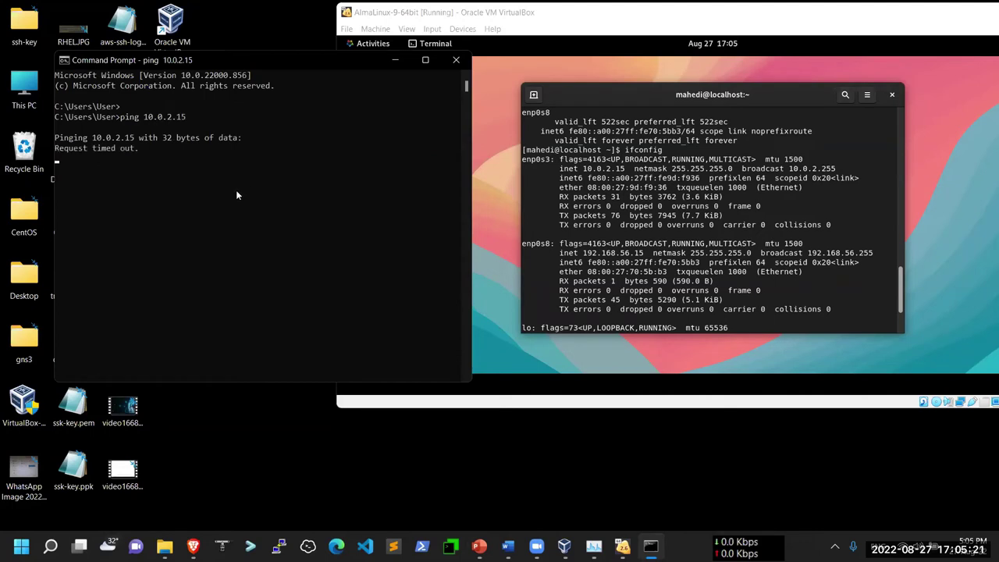
{"action": "left_click_drag", "start_coordinate": [65, 148], "coordinate": [149, 163]}
{"action": "left_click", "coordinate": [179, 211]}
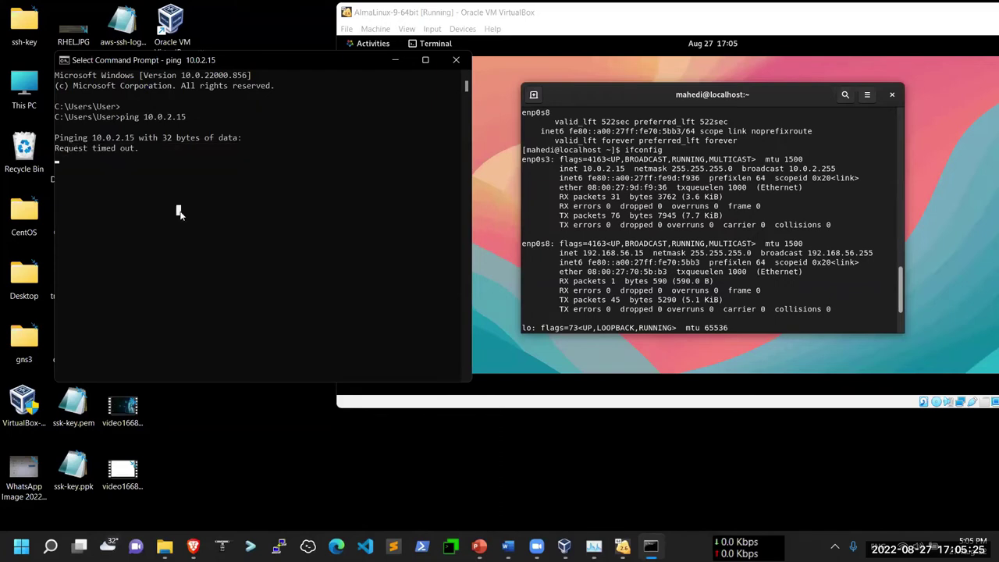
{"action": "key", "text": "Escape"}
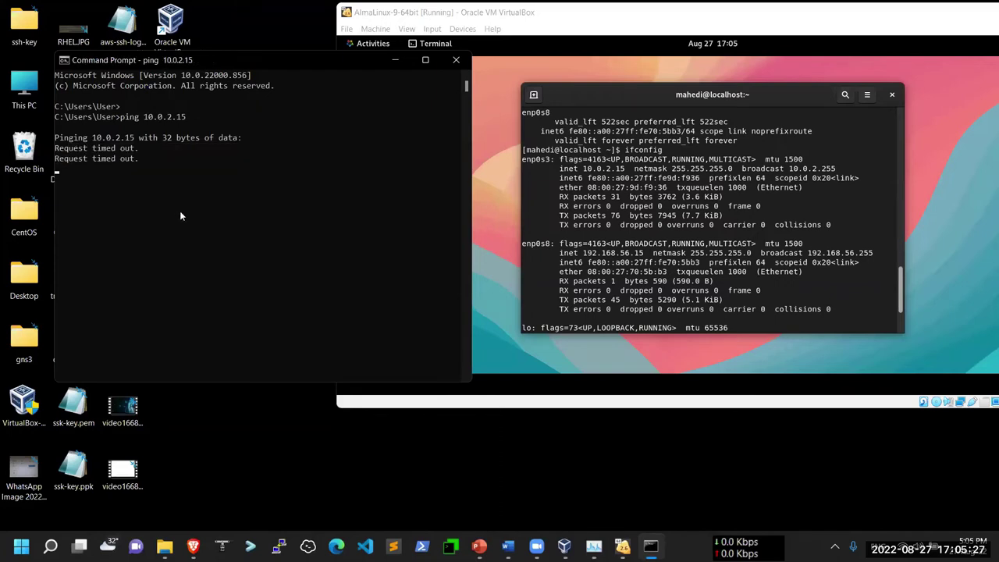
{"action": "key", "text": "ctrl+c"}
Step: Ping the guest's host-only address 192.168.56.15 and receive all four replies
{"action": "key", "text": "BackSpace"}
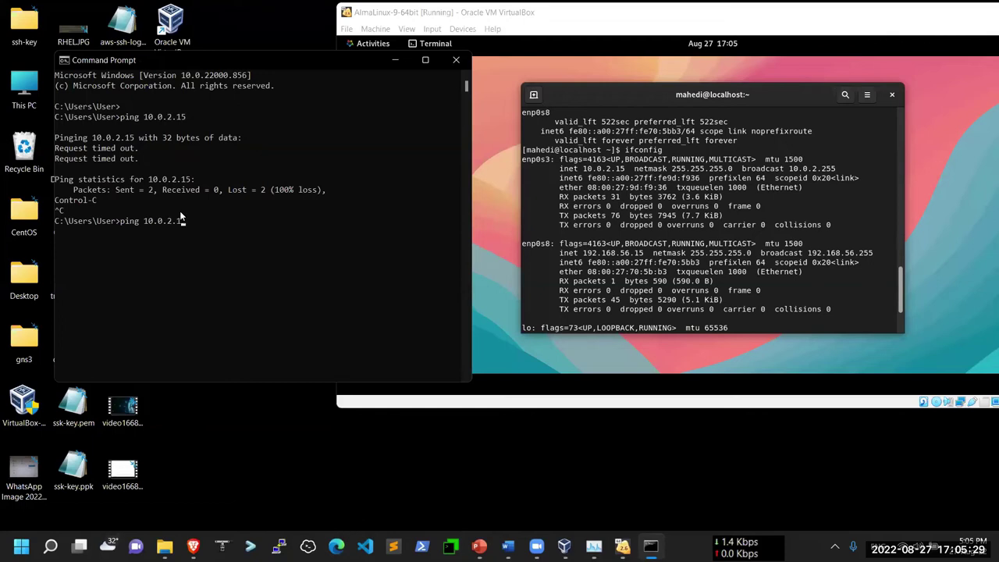
{"action": "key", "text": "BackSpace"}
{"action": "left_click_drag", "start_coordinate": [531, 243], "coordinate": [591, 253]}
{"action": "left_click", "coordinate": [244, 221]}
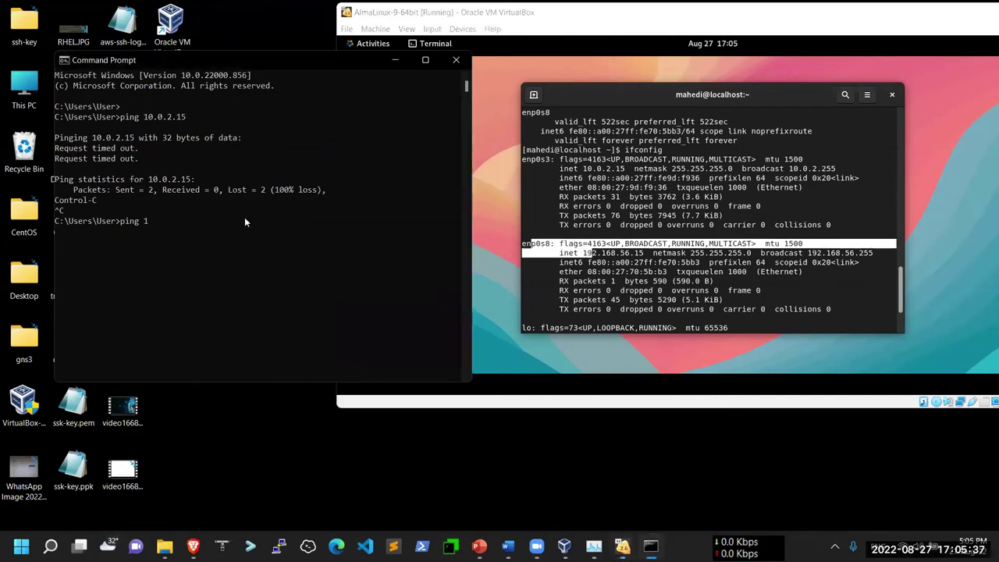
{"action": "type", "text": "92.168.56.15"}
{"action": "key", "text": "Return"}
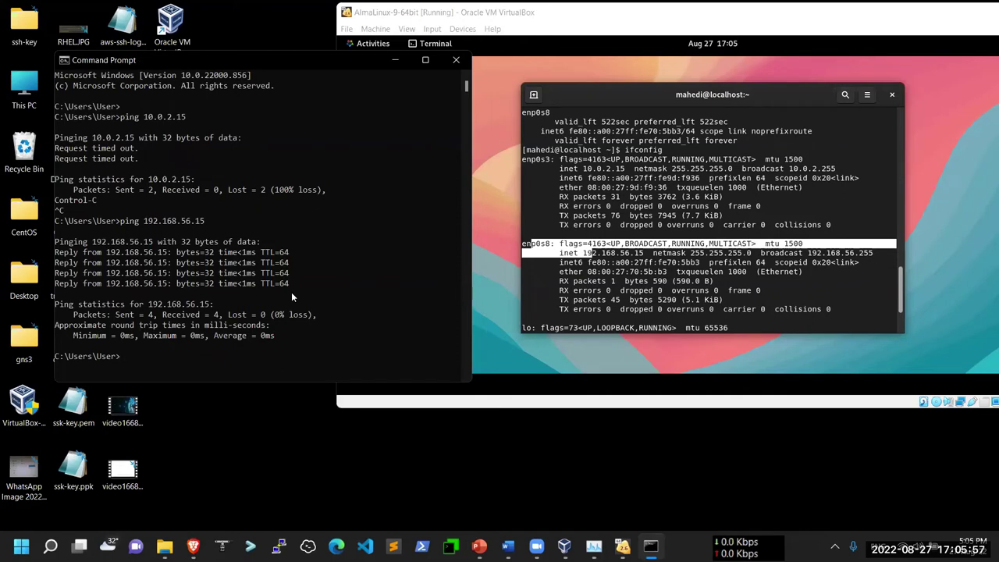
{"action": "type", "text": "s"}
{"action": "key", "text": "BackSpace"}
{"action": "key", "text": "BackSpace"}
{"action": "key", "text": "BackSpace"}
Step: Clear the screen and start an SSH login to the user account at 192.168.56.15
{"action": "type", "text": "cls"}
{"action": "key", "text": "Return"}
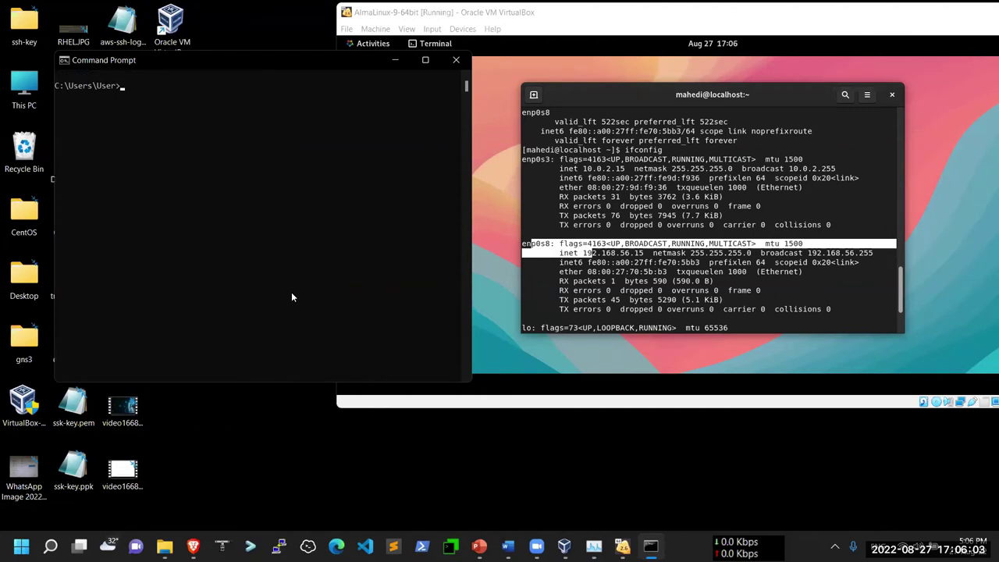
{"action": "scroll", "coordinate": [293, 296], "scroll_direction": "up", "scroll_amount": 3, "text": "ctrl"}
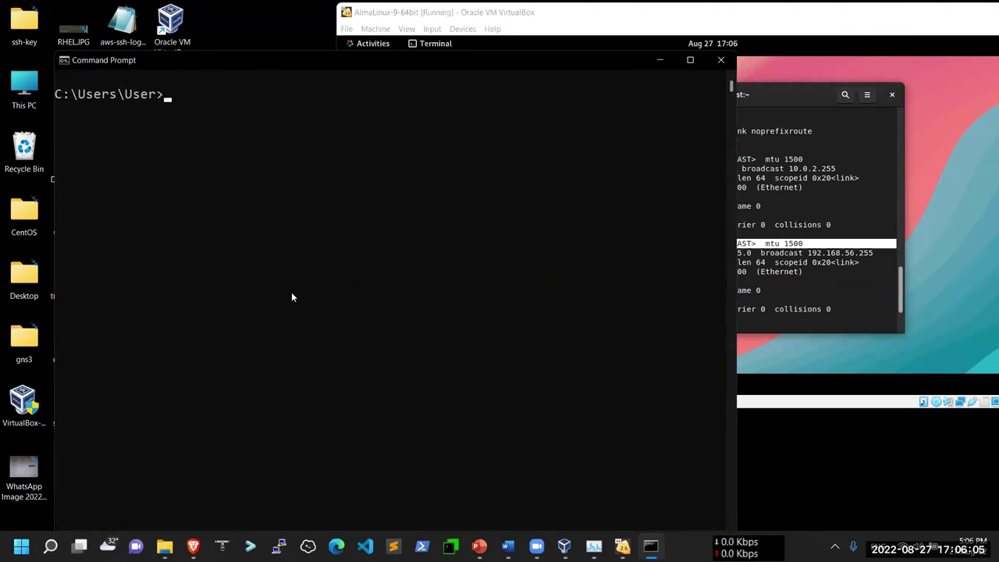
{"action": "key", "text": "Up"}
{"action": "key", "text": "Up"}
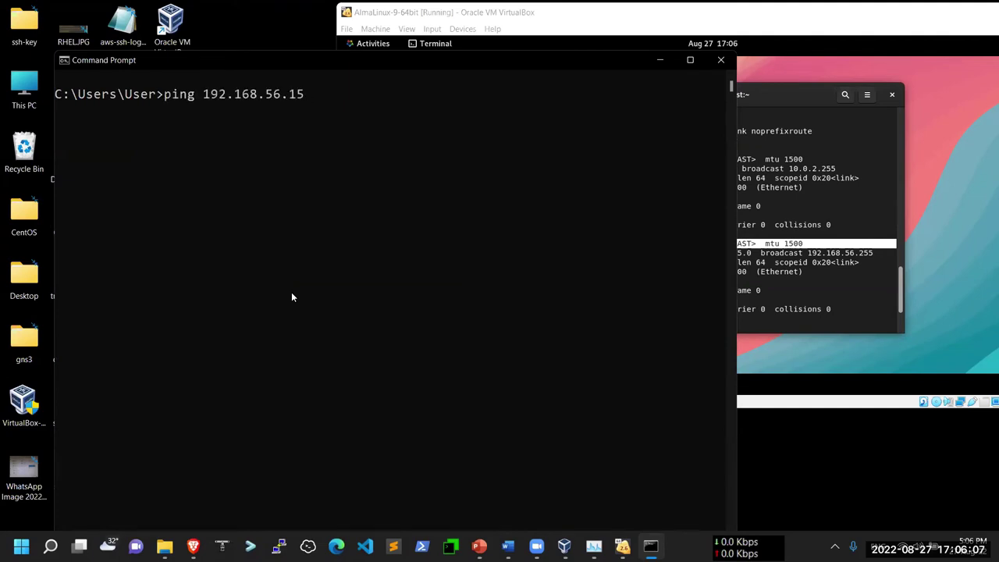
{"action": "key", "text": "Left"}
{"action": "key", "text": "Left"}
{"action": "key", "text": "Left"}
{"action": "key", "text": "Left"}
{"action": "key", "text": "Left"}
{"action": "key", "text": "Left"}
{"action": "key", "text": "Left"}
{"action": "key", "text": "Left"}
{"action": "key", "text": "Left"}
{"action": "key", "text": "Left"}
{"action": "key", "text": "Left"}
{"action": "key", "text": "Left"}
{"action": "key", "text": "Left"}
{"action": "key", "text": "Left"}
{"action": "key", "text": "Left"}
{"action": "key", "text": "Right"}
{"action": "key", "text": "Right"}
{"action": "key", "text": "Right"}
{"action": "key", "text": "BackSpace"}
{"action": "key", "text": "BackSpace"}
{"action": "key", "text": "BackSpace"}
{"action": "key", "text": "BackSpace"}
{"action": "key", "text": "BackSpace"}
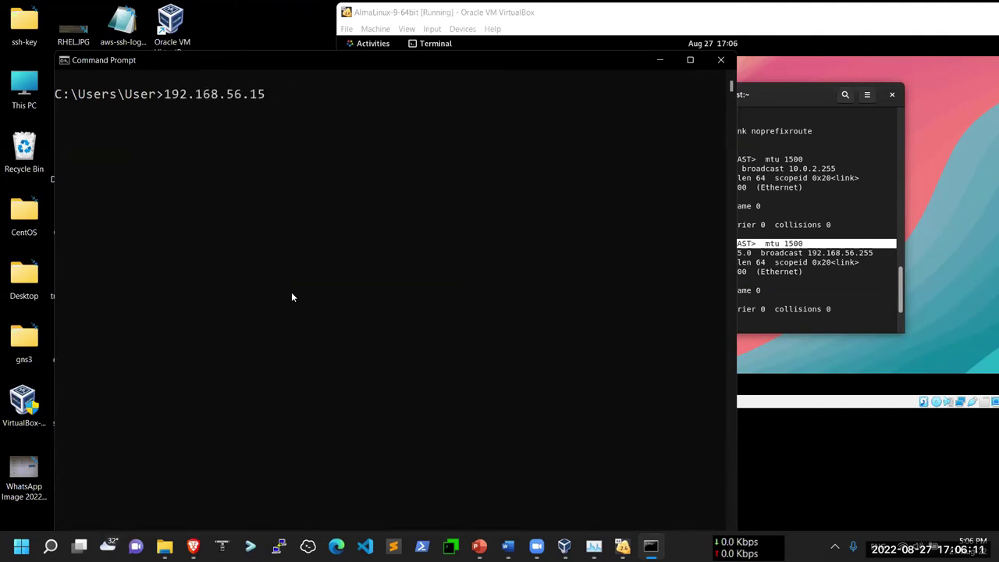
{"action": "type", "text": "ssh mahed"}
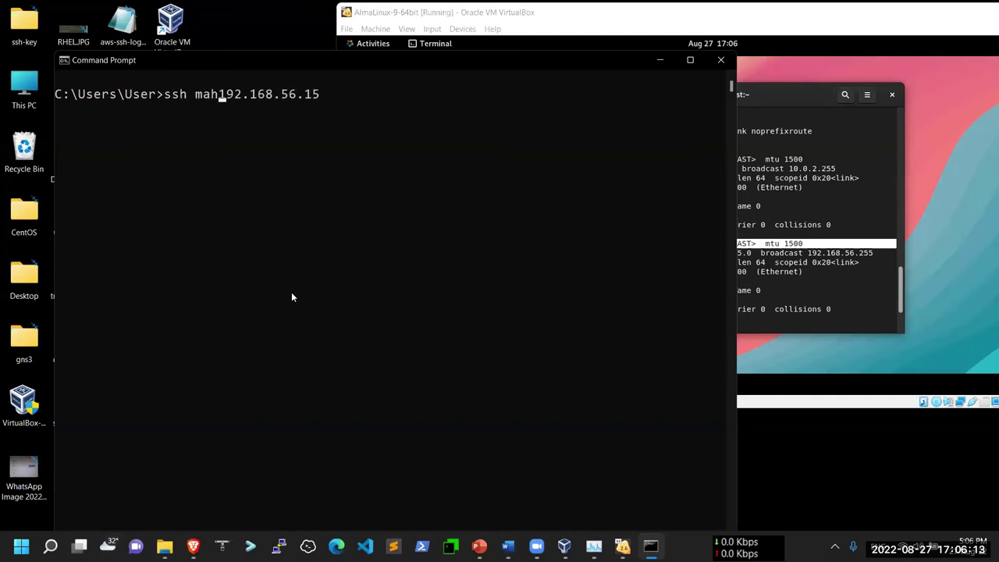
{"action": "type", "text": "i@"}
{"action": "key", "text": "Return"}
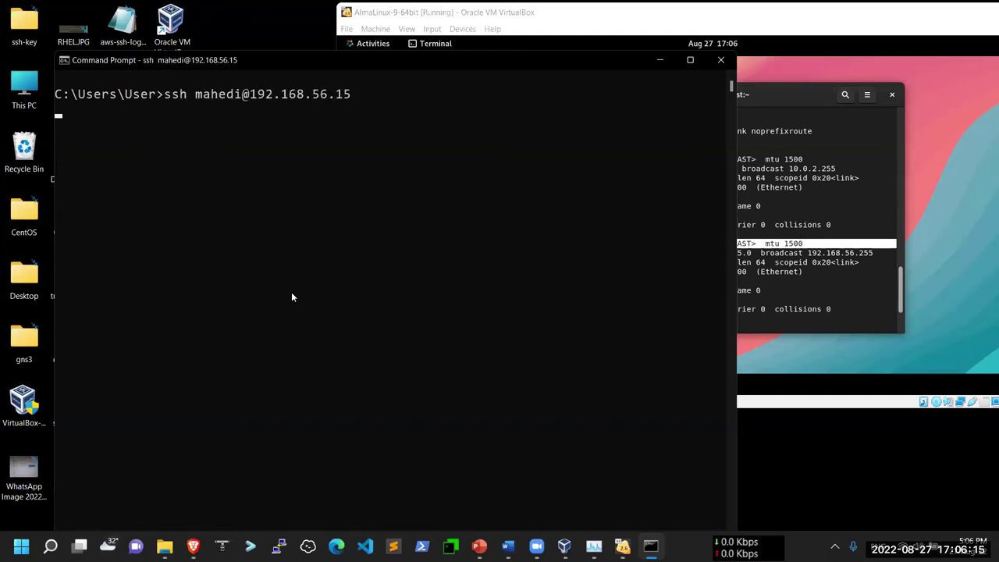
Step: Trust the VM's host key, enter the account password, and clear the SSH shell
{"action": "type", "text": "yes"}
{"action": "key", "text": "Return"}
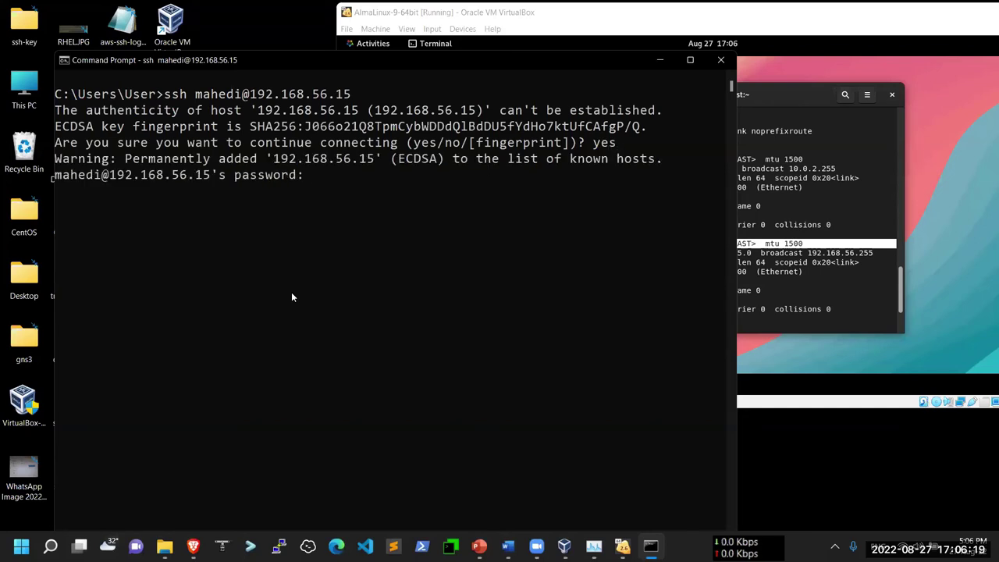
{"action": "key", "text": "Return"}
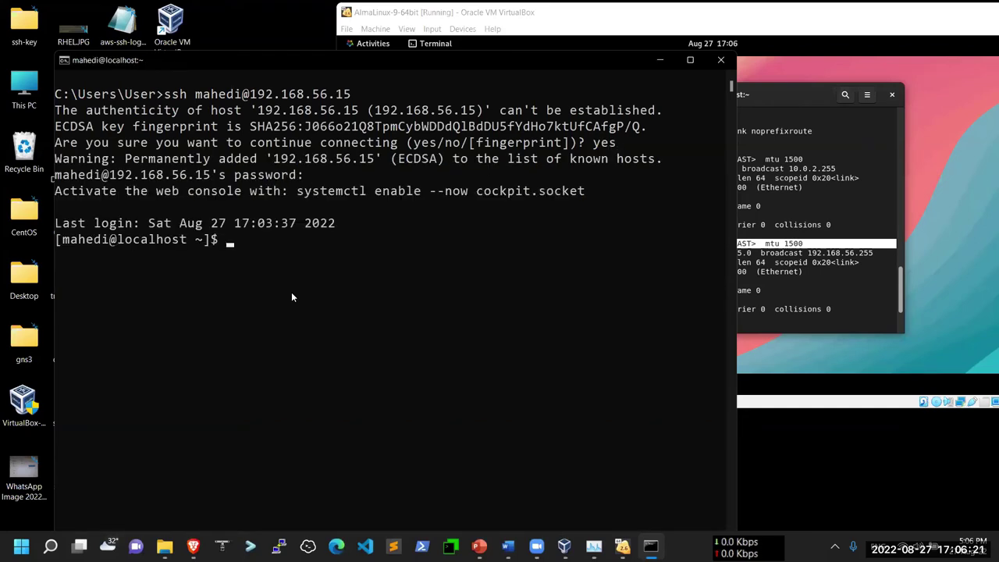
{"action": "key", "text": "Return"}
{"action": "key", "text": "Return"}
{"action": "key", "text": "ctrl+l"}
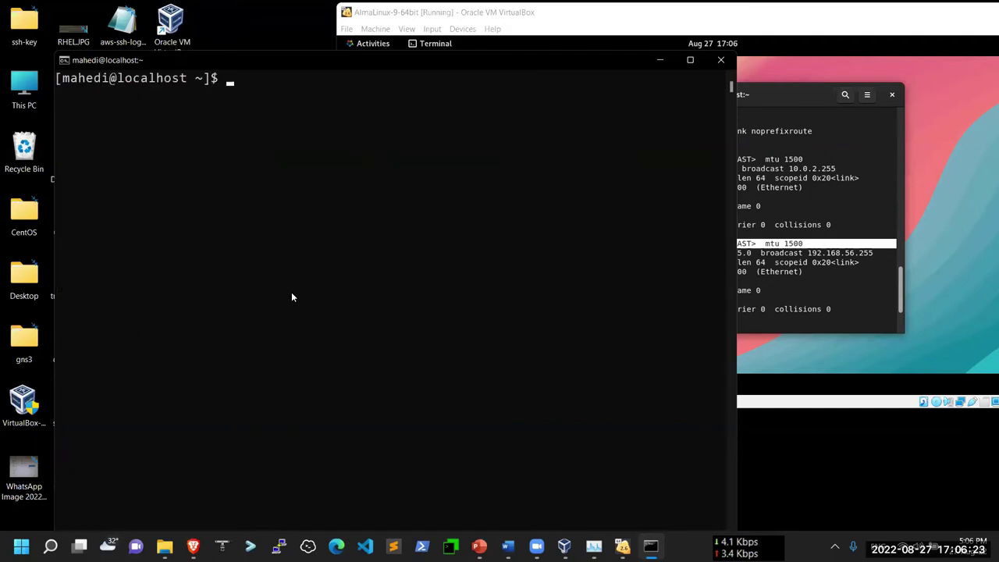
Step: Close the Terminal inside the AlmaLinux guest and return to the Command Prompt session
{"action": "left_click", "coordinate": [586, 32]}
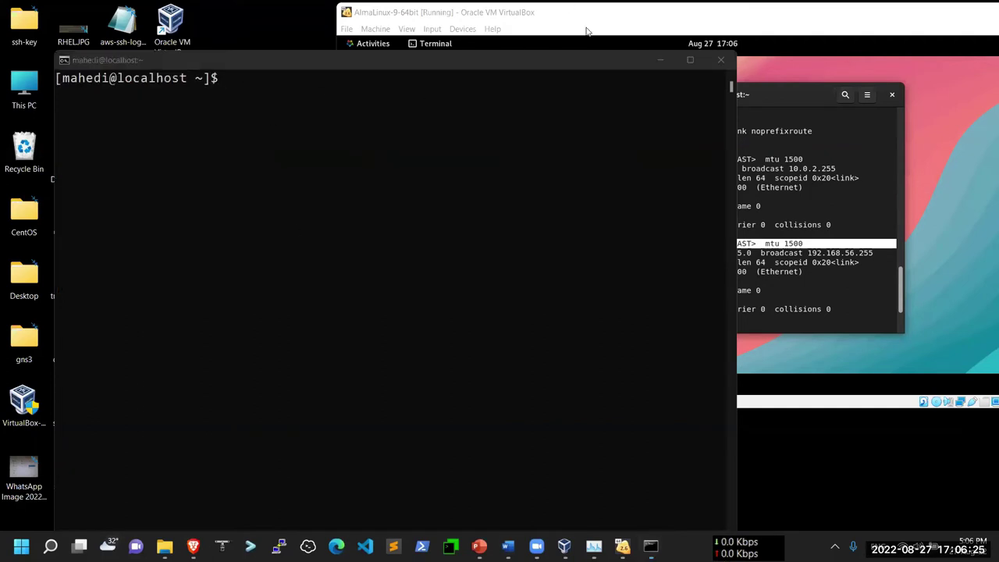
{"action": "left_click", "coordinate": [579, 19]}
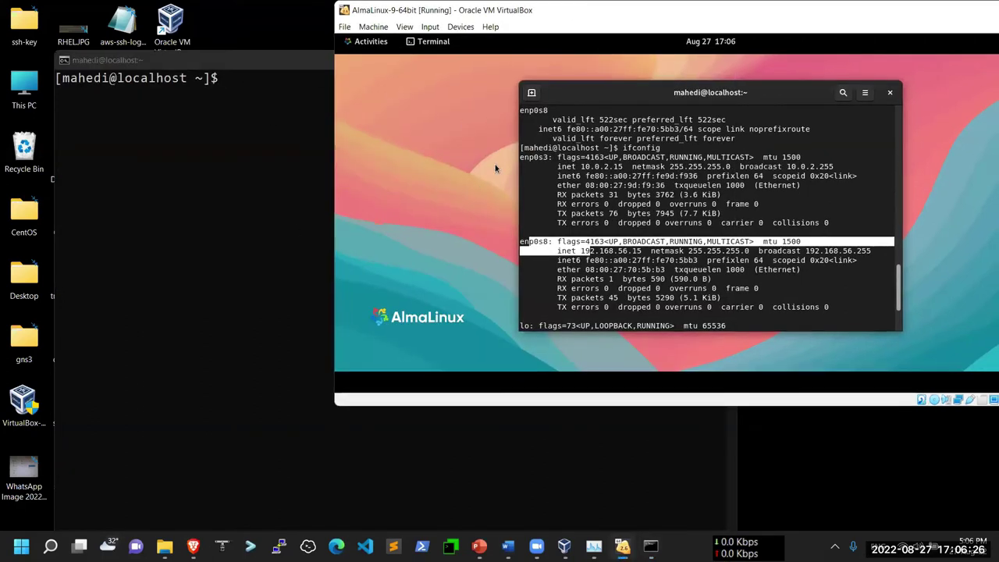
{"action": "left_click", "coordinate": [282, 189]}
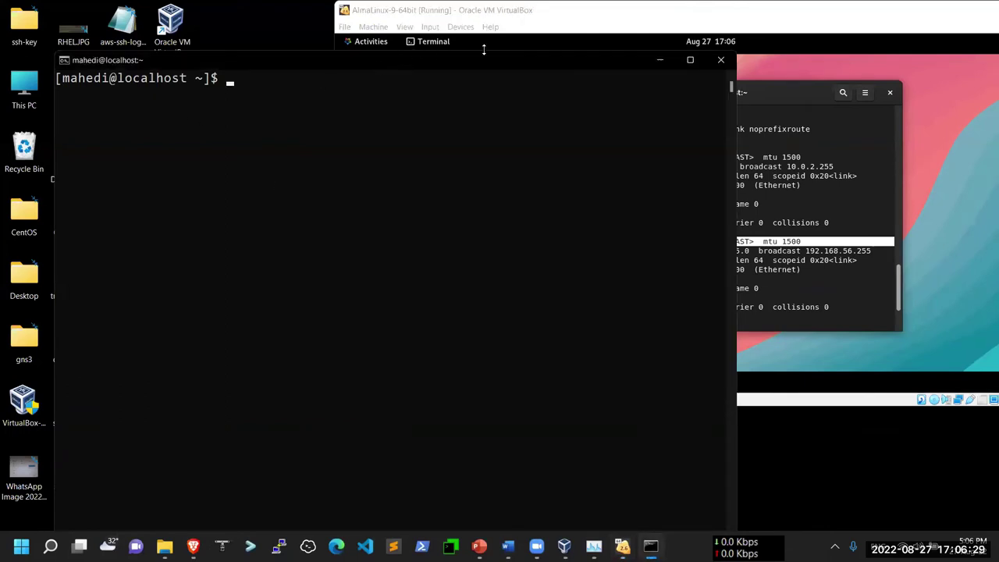
{"action": "left_click", "coordinate": [839, 151]}
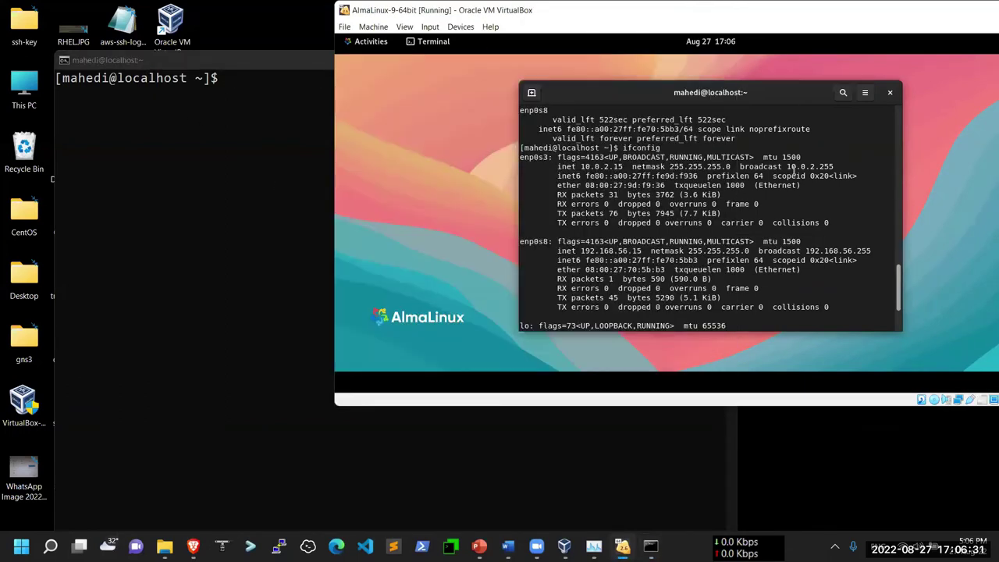
{"action": "left_click", "coordinate": [890, 92]}
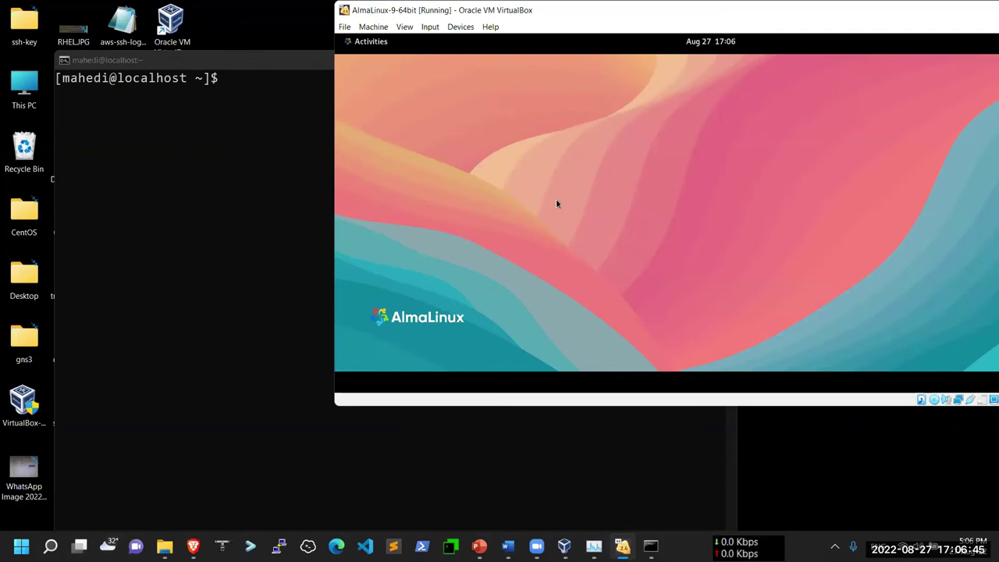
{"action": "left_click", "coordinate": [252, 131]}
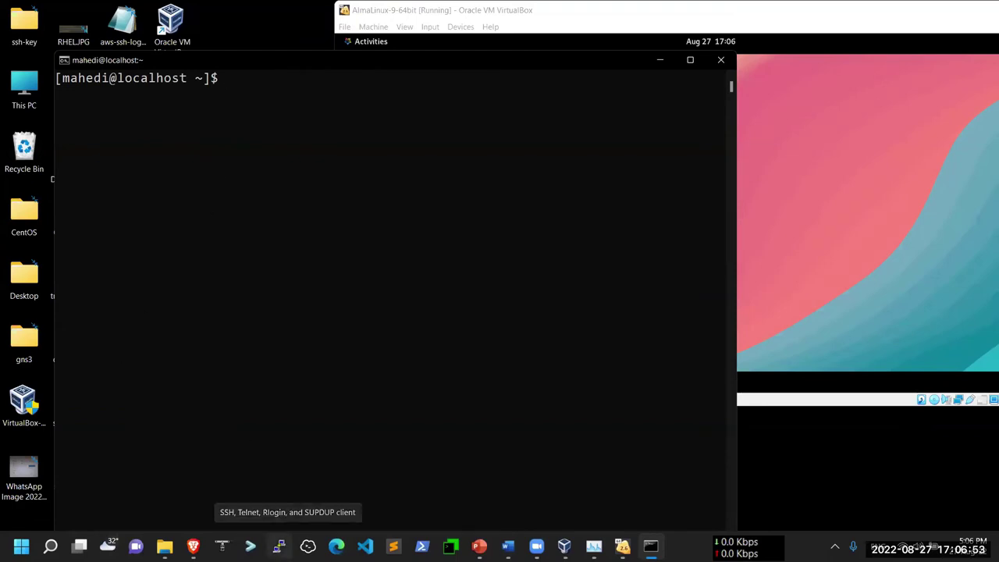
Step: Open a PuTTY SSH connection to 192.168.56.15 and accept the VM's new host key
{"action": "left_click", "coordinate": [277, 546]}
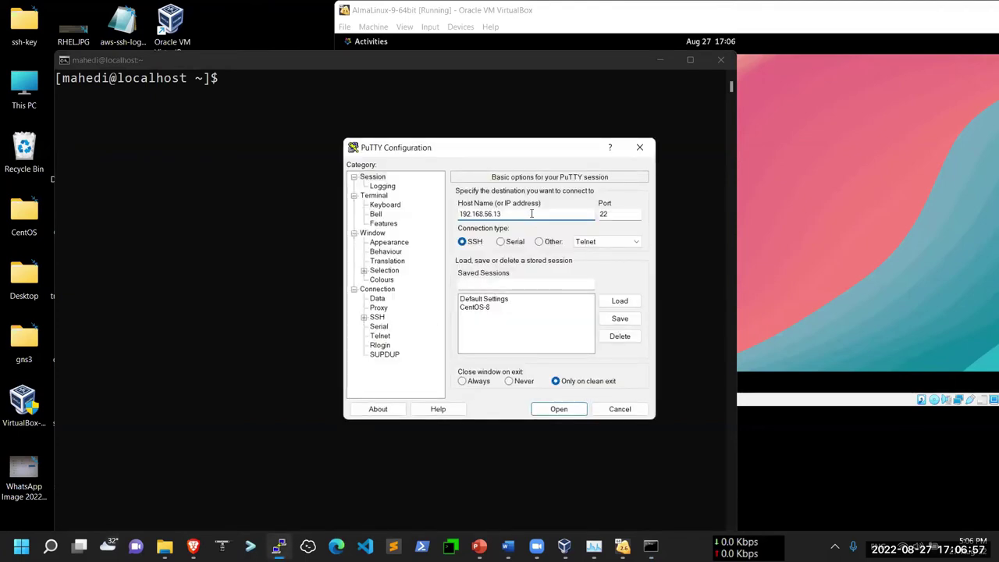
{"action": "key", "text": "BackSpace"}
{"action": "type", "text": "5"}
{"action": "left_click", "coordinate": [567, 412]}
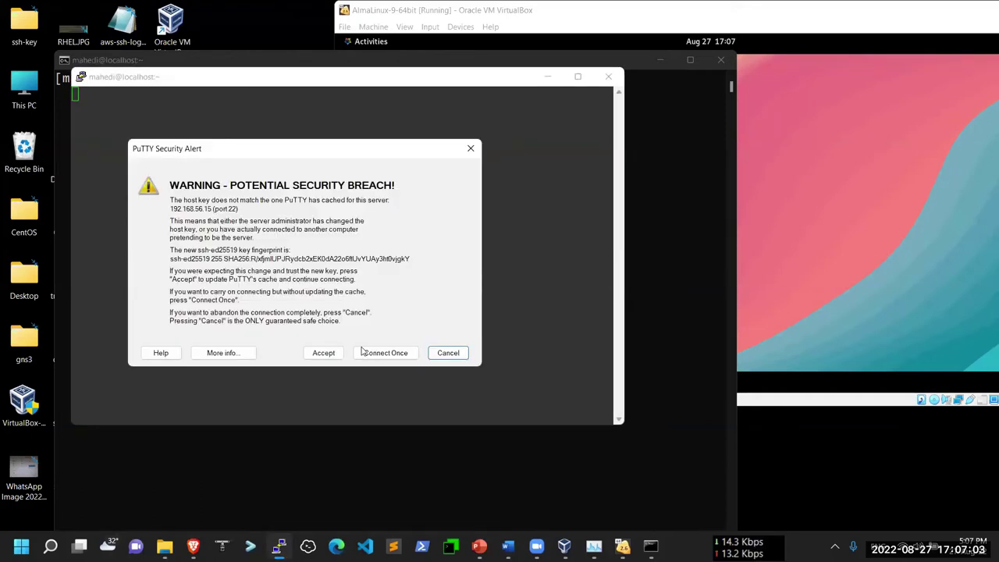
{"action": "left_click", "coordinate": [323, 353]}
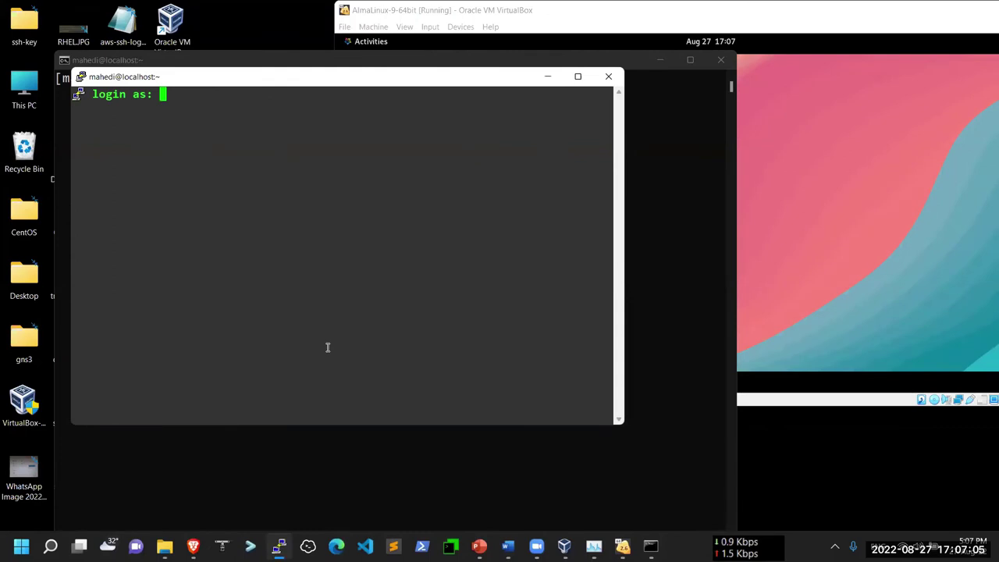
Step: Log in with the user account and password, clear the screen, and move PuTTY lower right
{"action": "type", "text": "mahedi"}
{"action": "key", "text": "Return"}
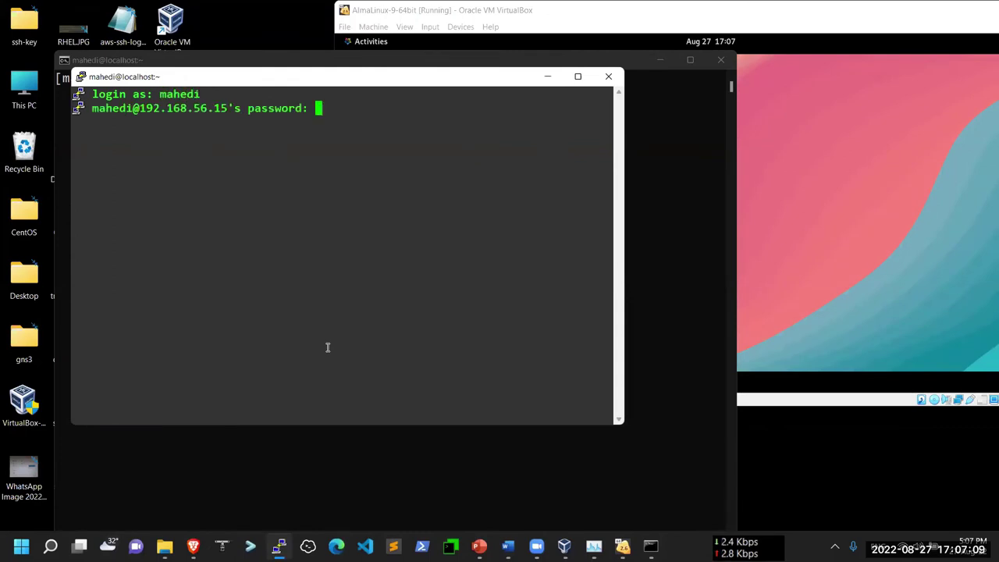
{"action": "key", "text": "Return"}
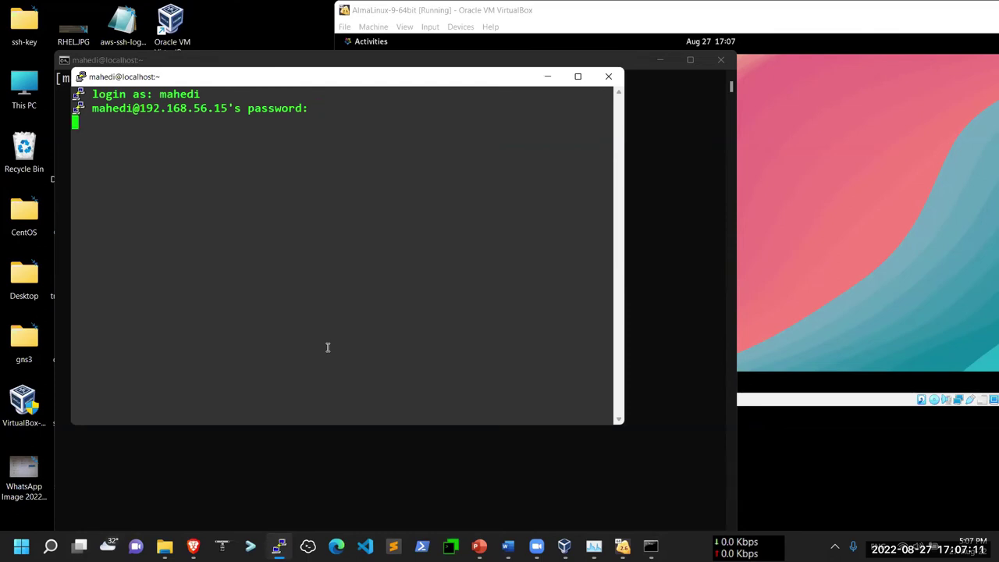
{"action": "key", "text": "Return"}
{"action": "key", "text": "Return"}
{"action": "key", "text": "Return"}
{"action": "key", "text": "ctrl+l"}
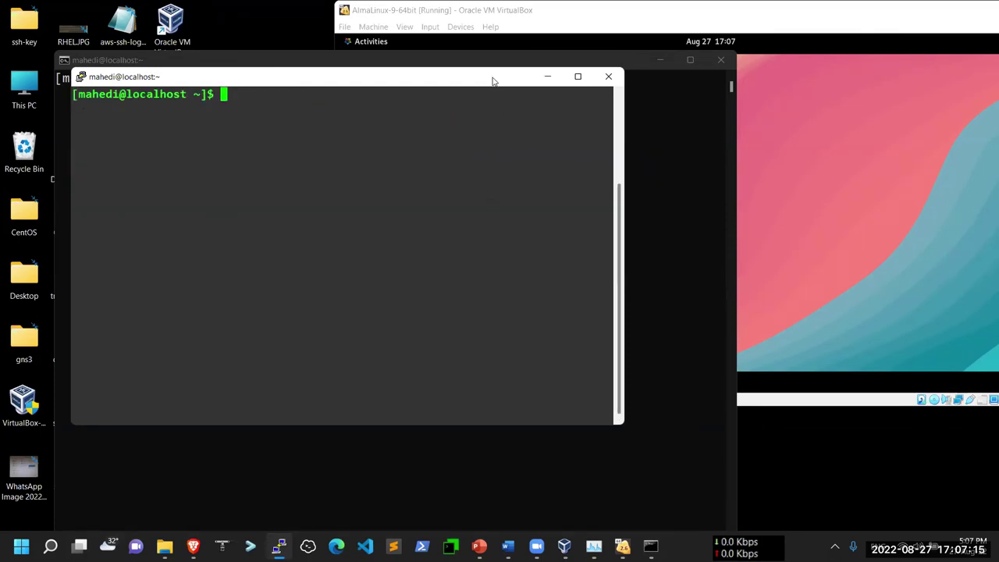
{"action": "left_click_drag", "start_coordinate": [513, 92], "coordinate": [832, 171]}
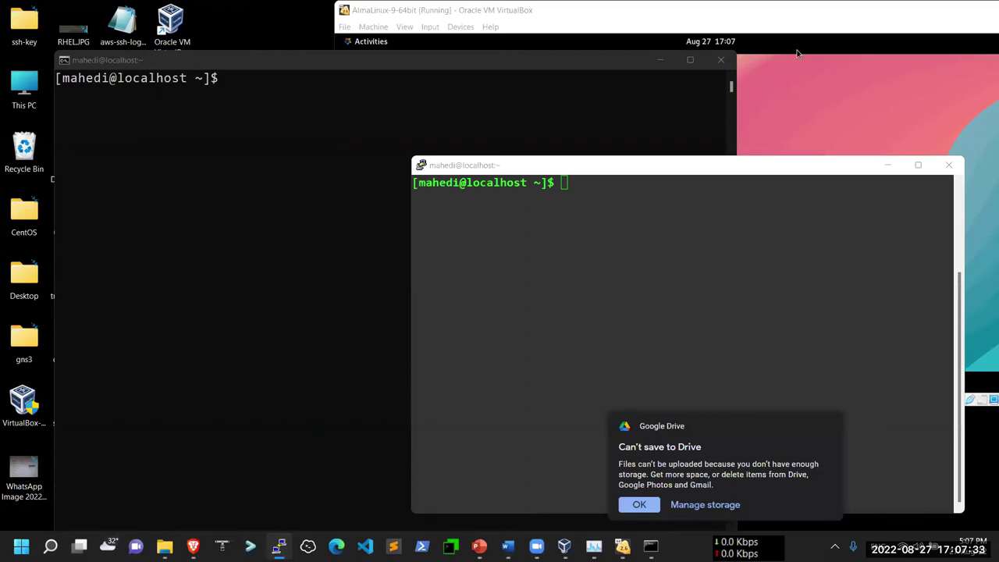
Step: Switch among the VM, Command Prompt and PuTTY windows, then clear the Command Prompt SSH screen
{"action": "left_click", "coordinate": [571, 50]}
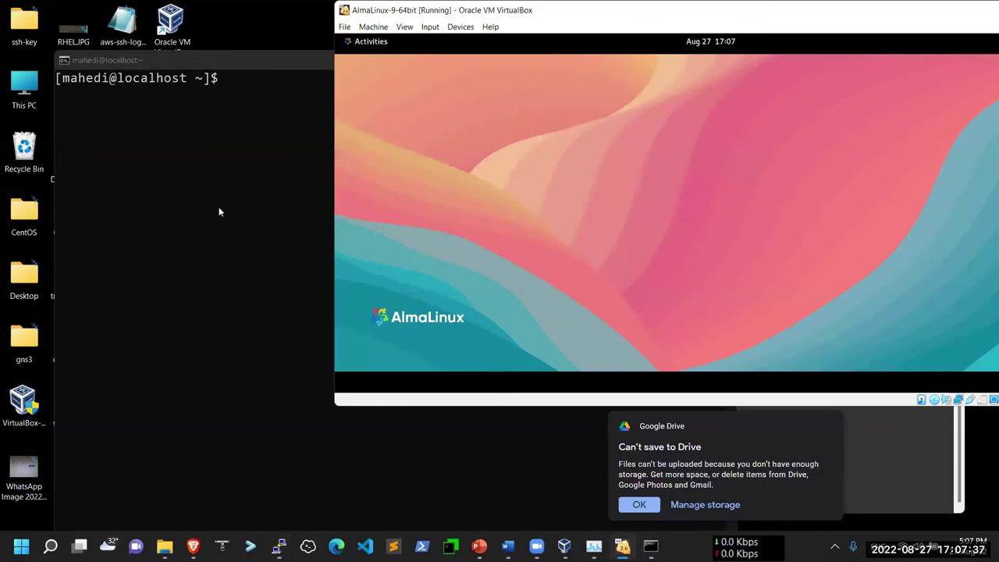
{"action": "left_click", "coordinate": [221, 210]}
{"action": "left_click", "coordinate": [889, 468]}
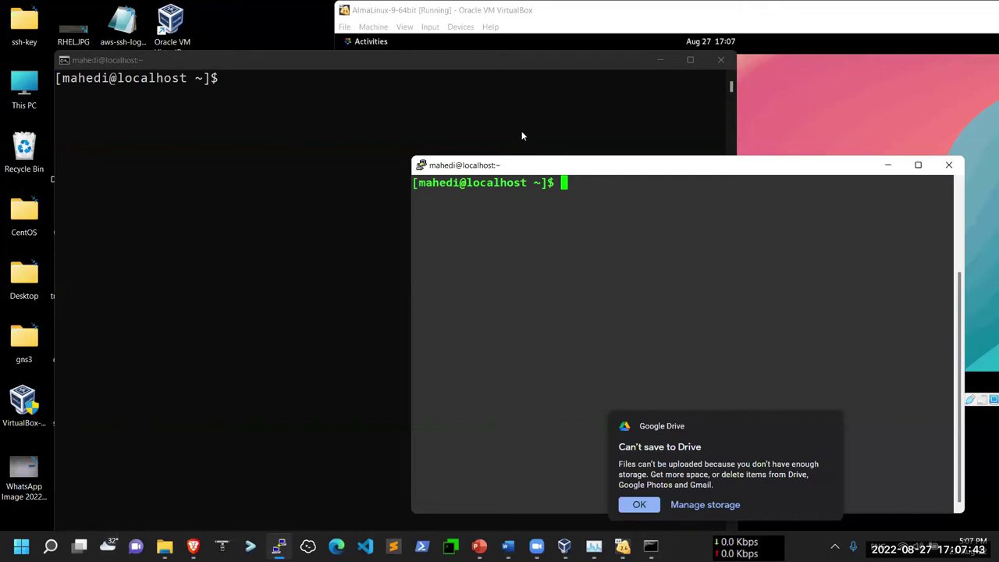
{"action": "left_click", "coordinate": [563, 100]}
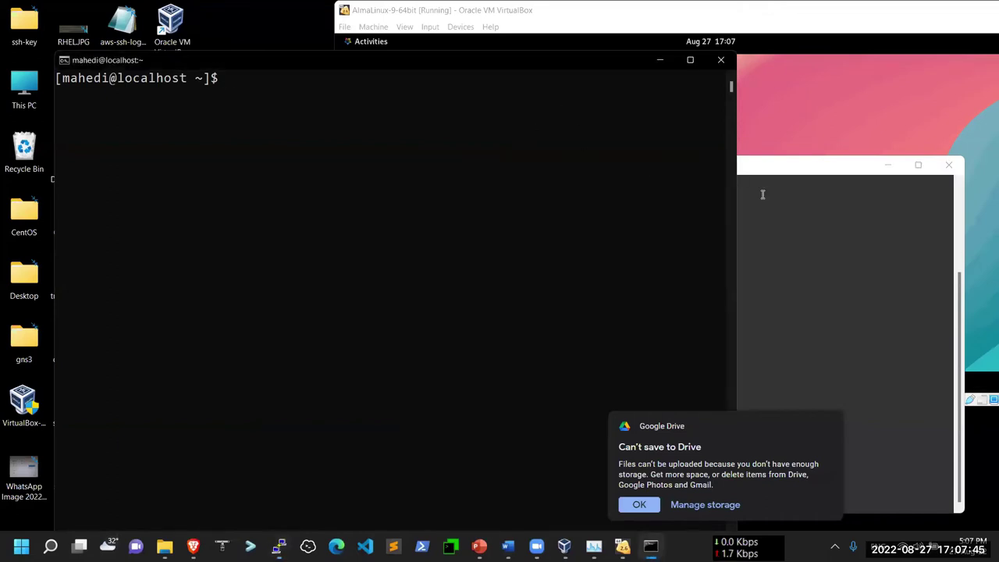
{"action": "left_click", "coordinate": [743, 184]}
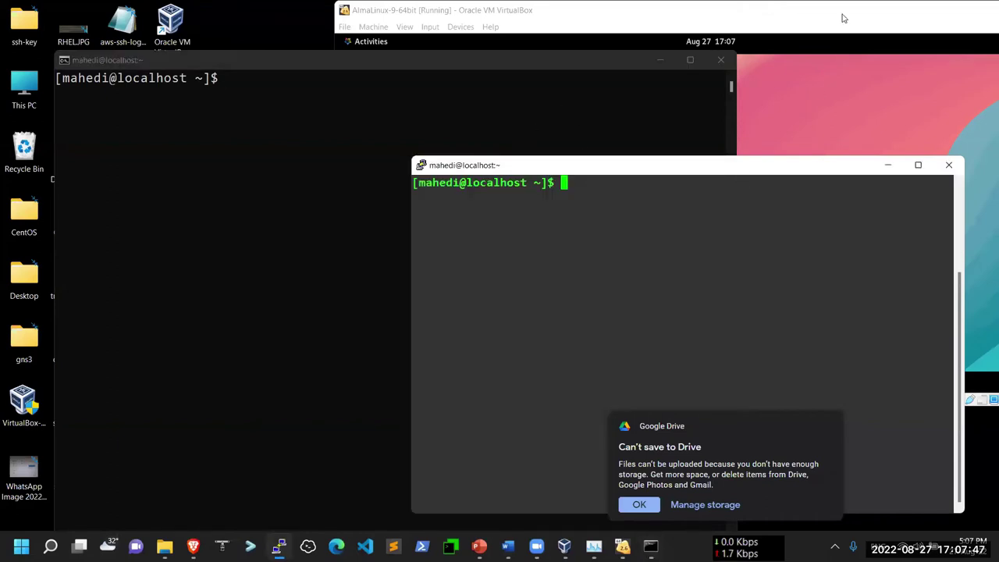
{"action": "left_click", "coordinate": [843, 18]}
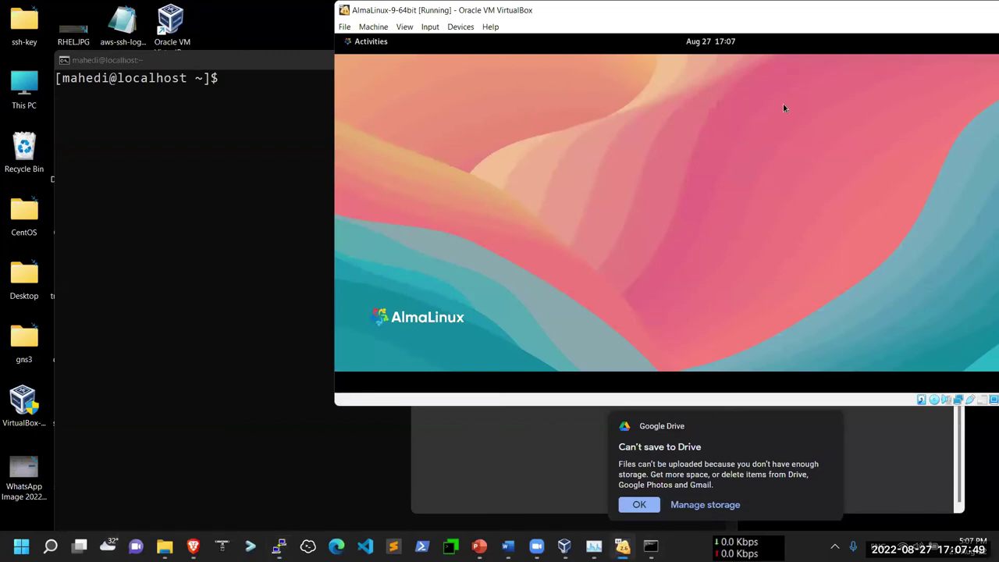
{"action": "left_click", "coordinate": [248, 210]}
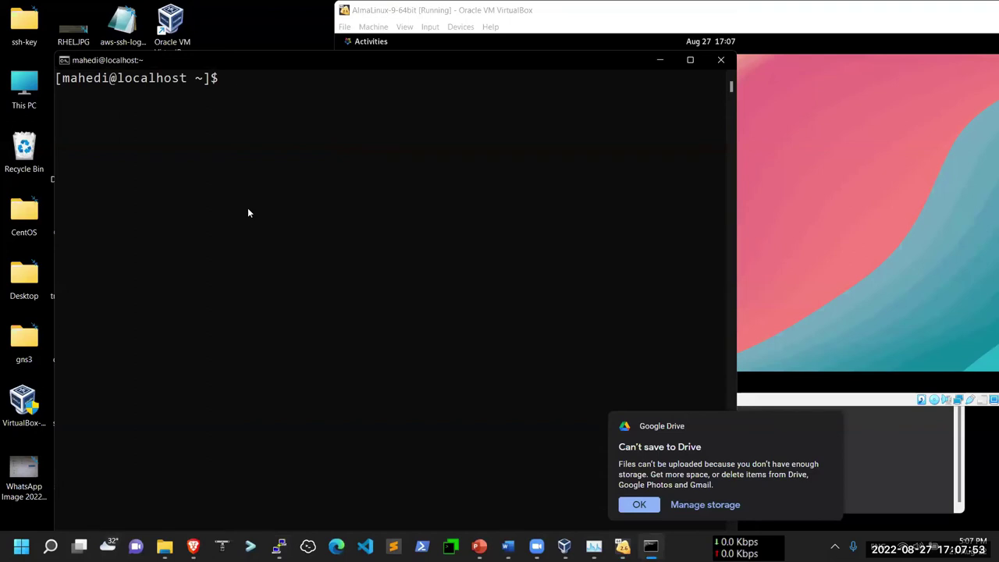
{"action": "key", "text": "Return"}
{"action": "key", "text": "Return"}
{"action": "key", "text": "Return"}
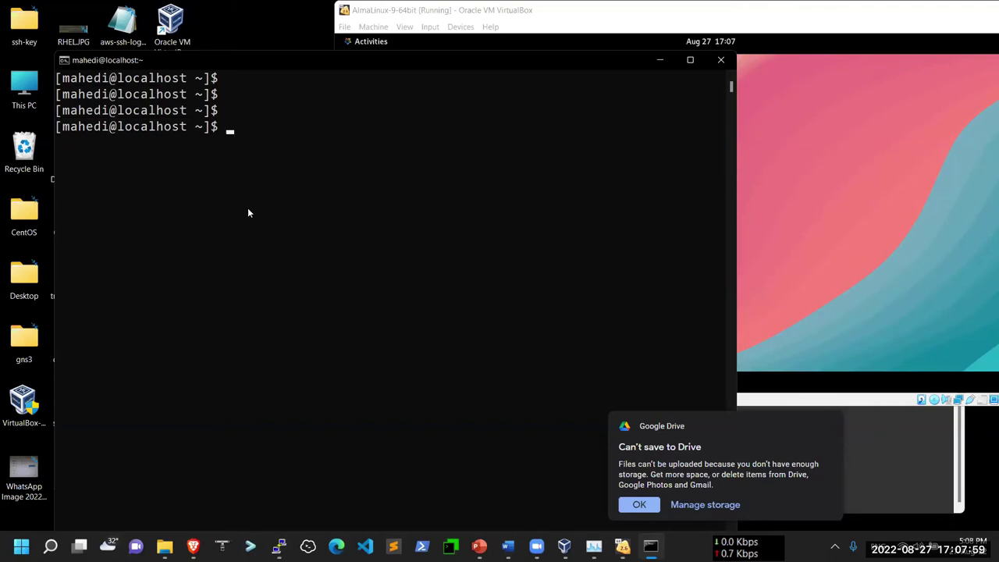
{"action": "key", "text": "ctrl+l"}
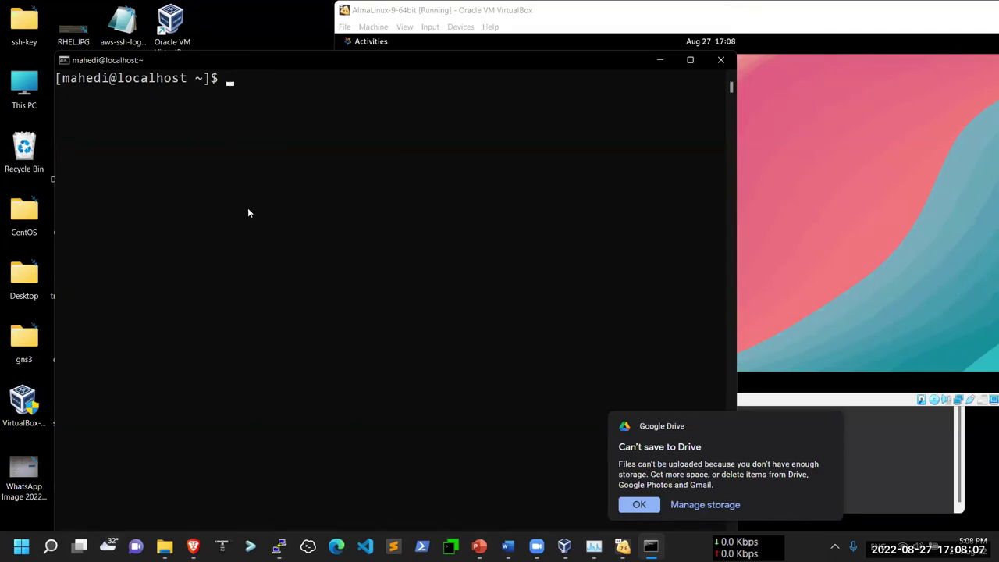
Step: Minimize all windows with Win+D to reveal the host desktop
{"action": "left_click", "coordinate": [909, 197]}
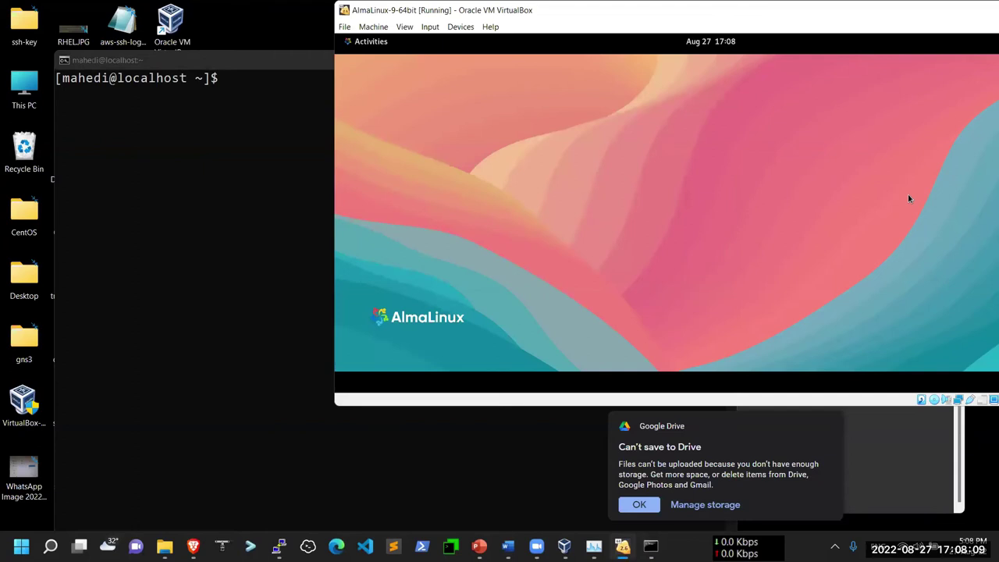
{"action": "left_click", "coordinate": [304, 13]}
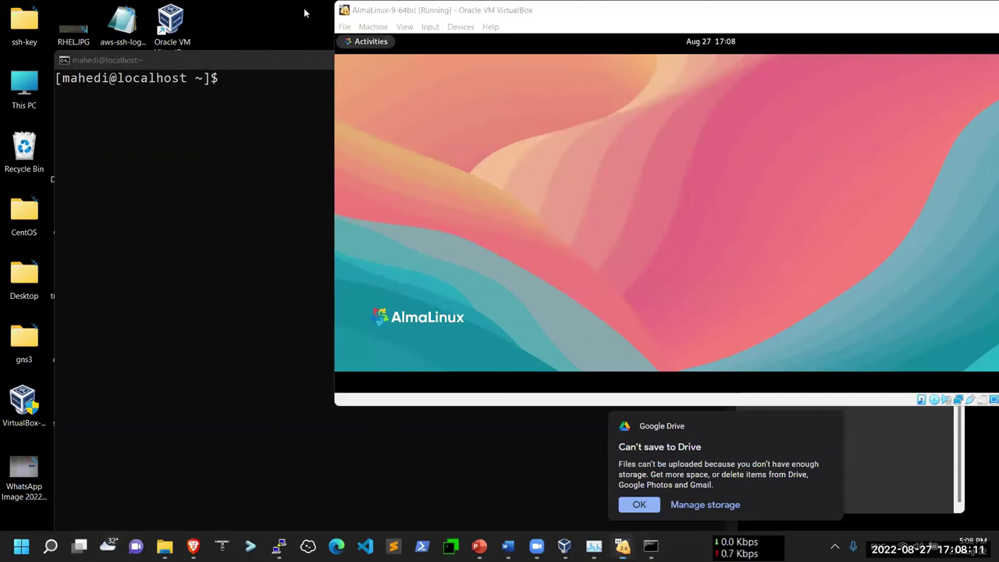
{"action": "key", "text": "super+d"}
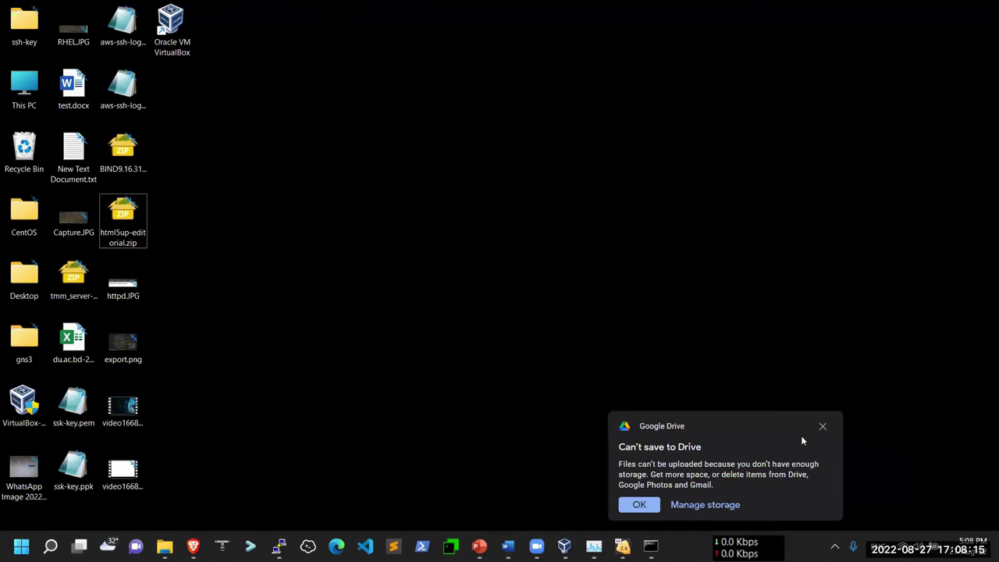
Step: Dismiss the Google Drive warning and browse to C:\Users\User\Desktop in File Explorer
{"action": "left_click", "coordinate": [823, 427]}
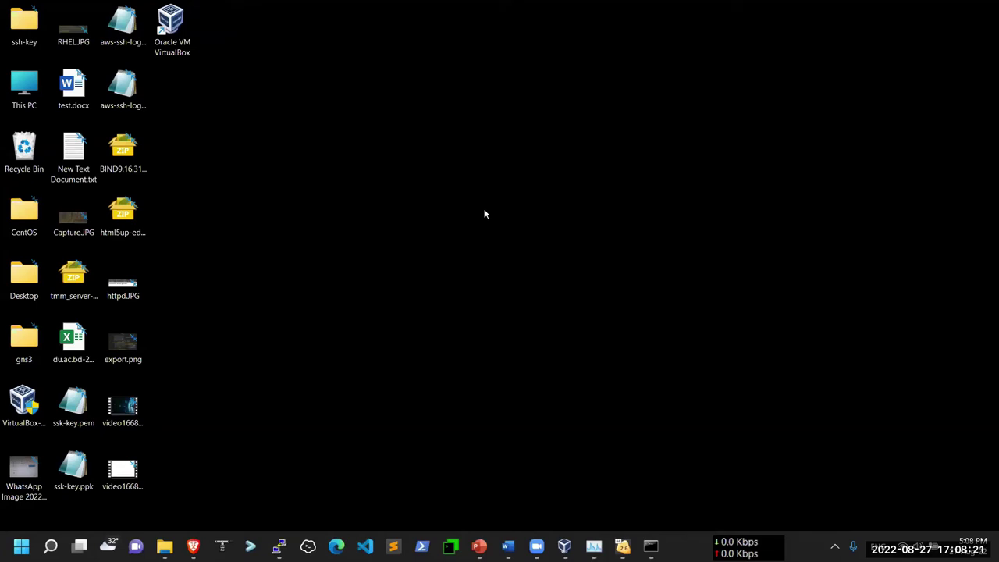
{"action": "double_click", "coordinate": [26, 87]}
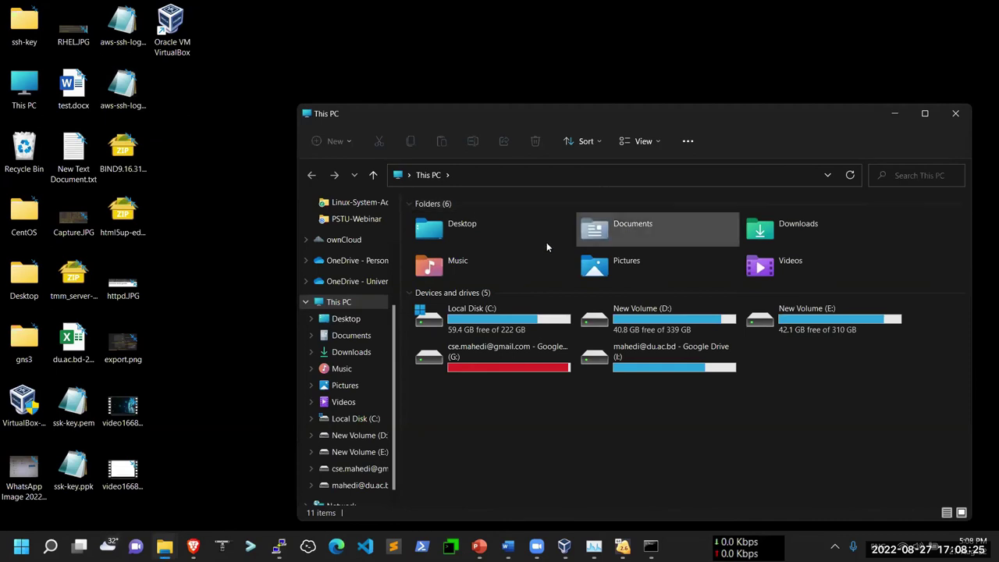
{"action": "double_click", "coordinate": [508, 316]}
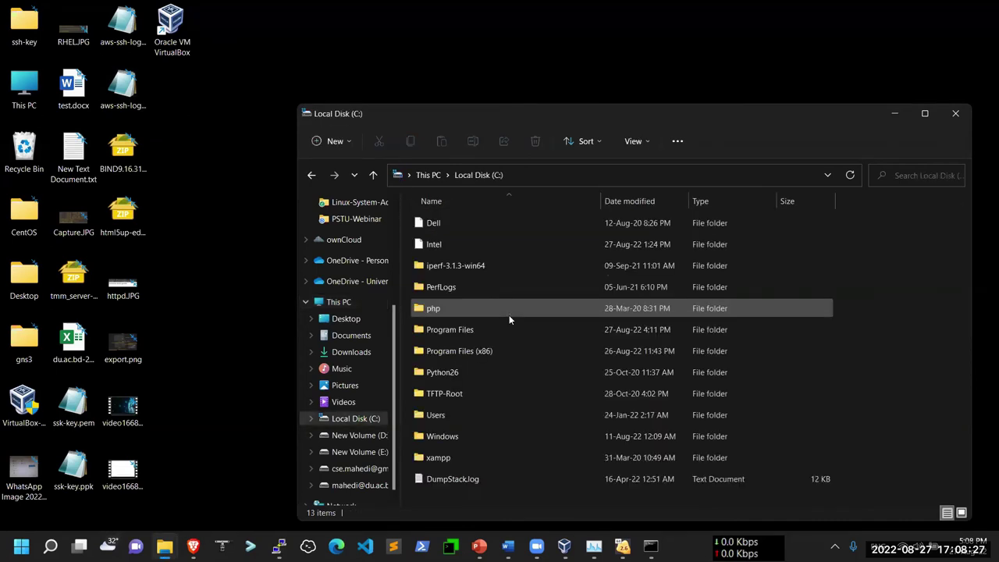
{"action": "double_click", "coordinate": [451, 416]}
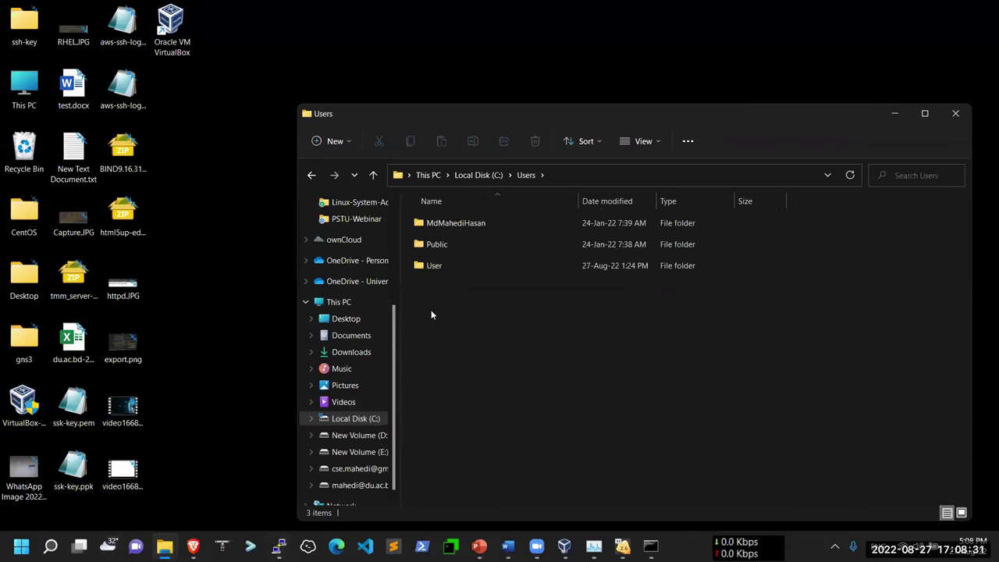
{"action": "double_click", "coordinate": [434, 266]}
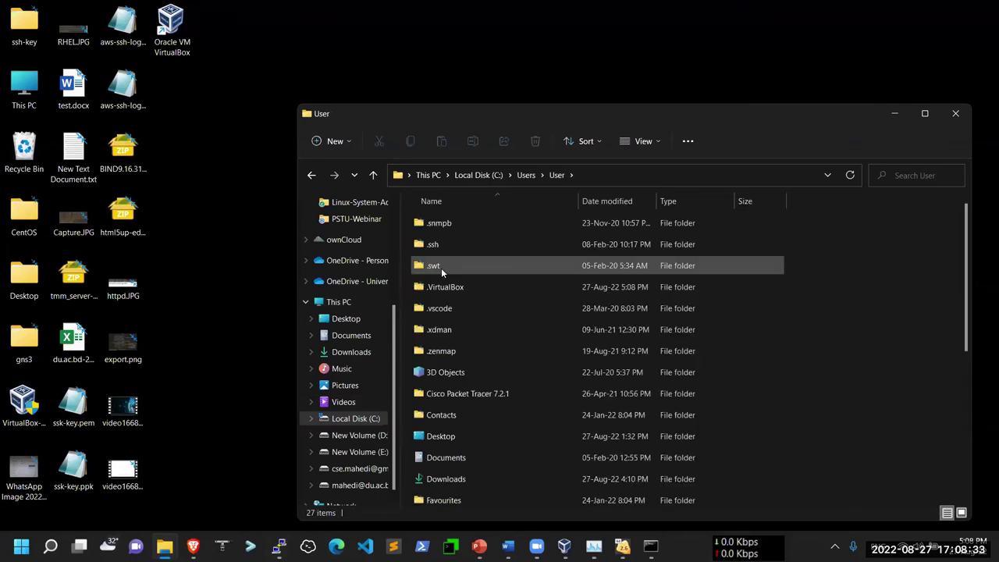
{"action": "scroll", "coordinate": [445, 353], "scroll_direction": "down", "scroll_amount": 3}
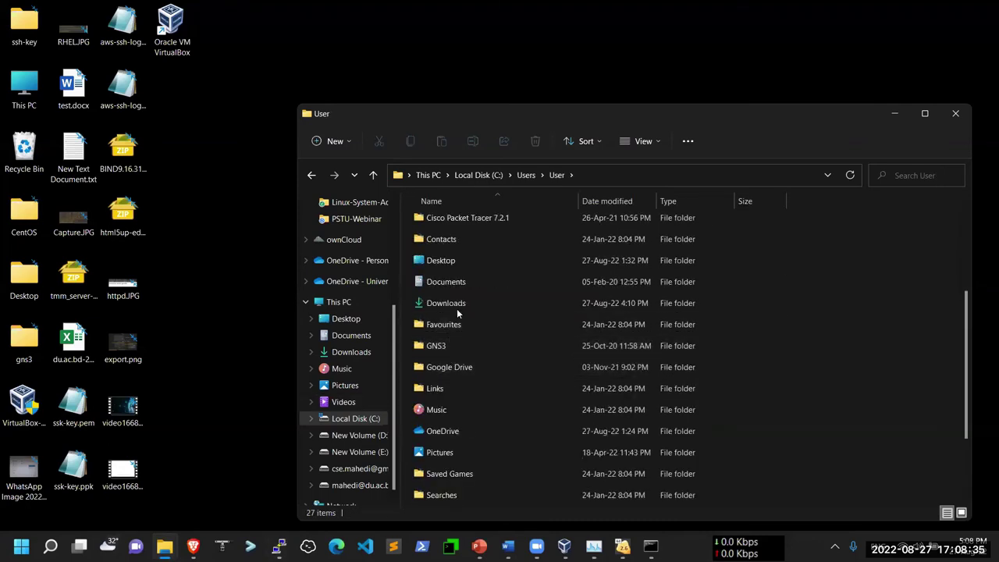
{"action": "double_click", "coordinate": [450, 263]}
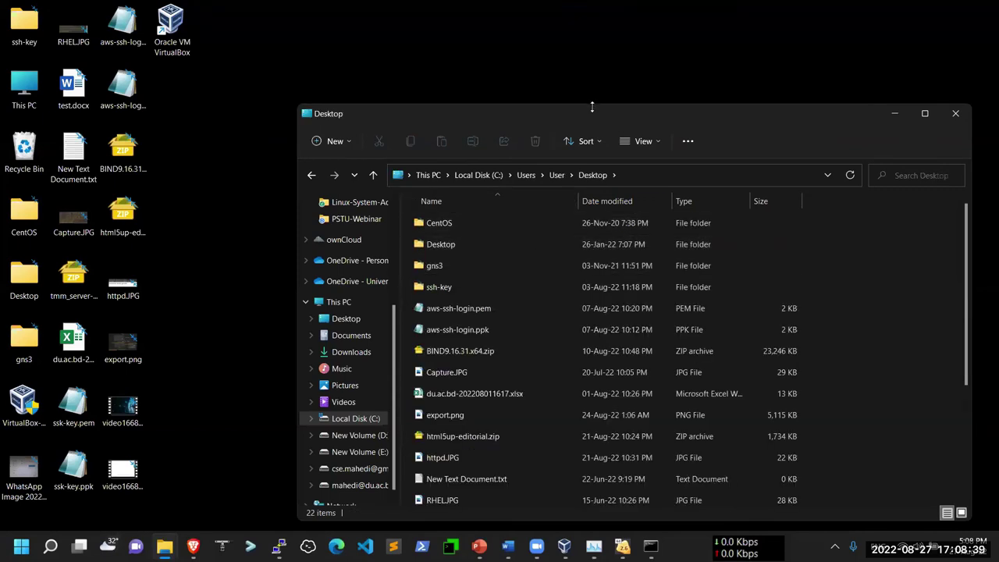
Step: Select most of the Desktop folder's files, then close File Explorer
{"action": "left_click_drag", "start_coordinate": [592, 111], "coordinate": [607, 36]}
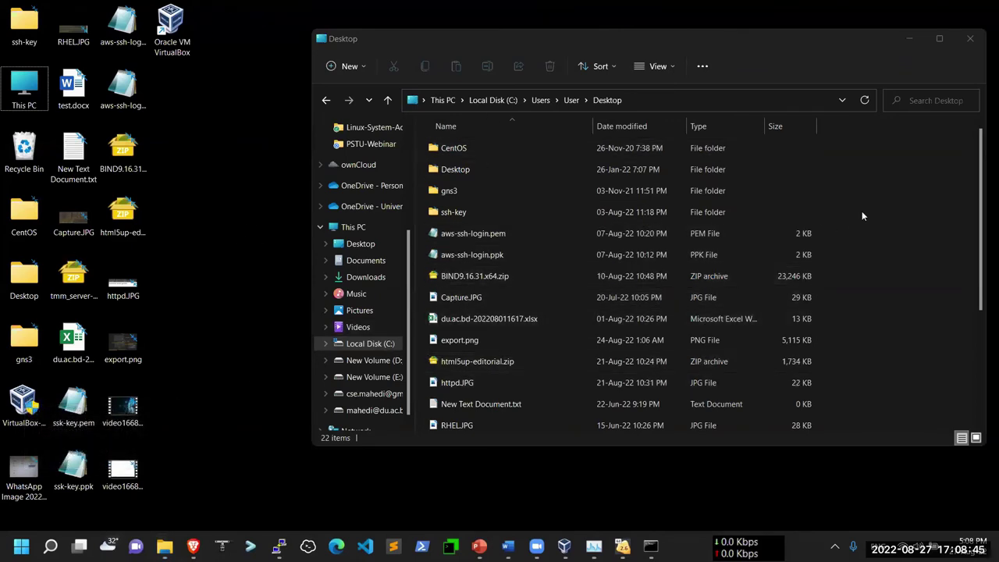
{"action": "left_click_drag", "start_coordinate": [893, 160], "coordinate": [612, 368]}
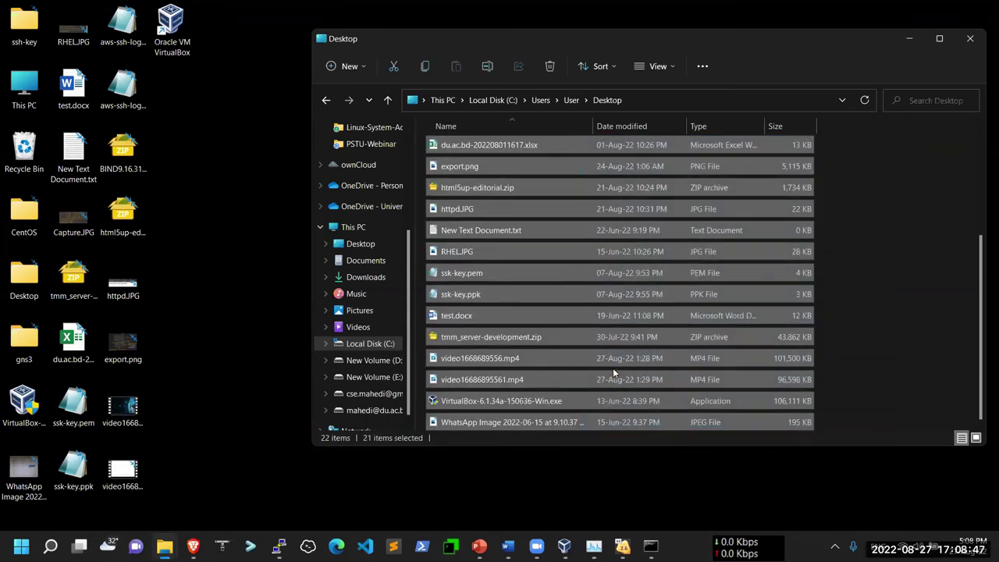
{"action": "left_click", "coordinate": [970, 39]}
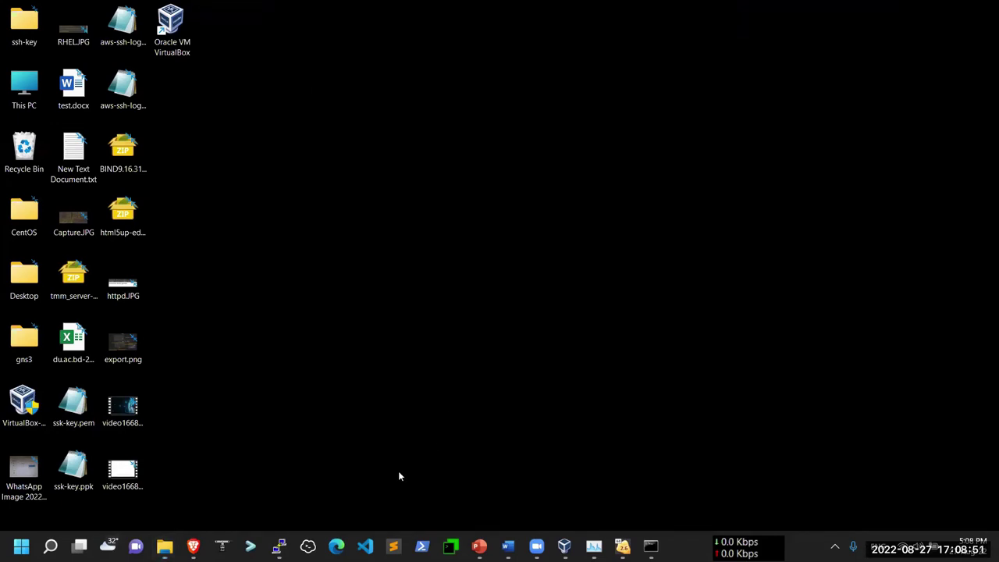
Step: Restore the PuTTY SSH session from the taskbar, move it near the top, and focus it
{"action": "left_click", "coordinate": [278, 546]}
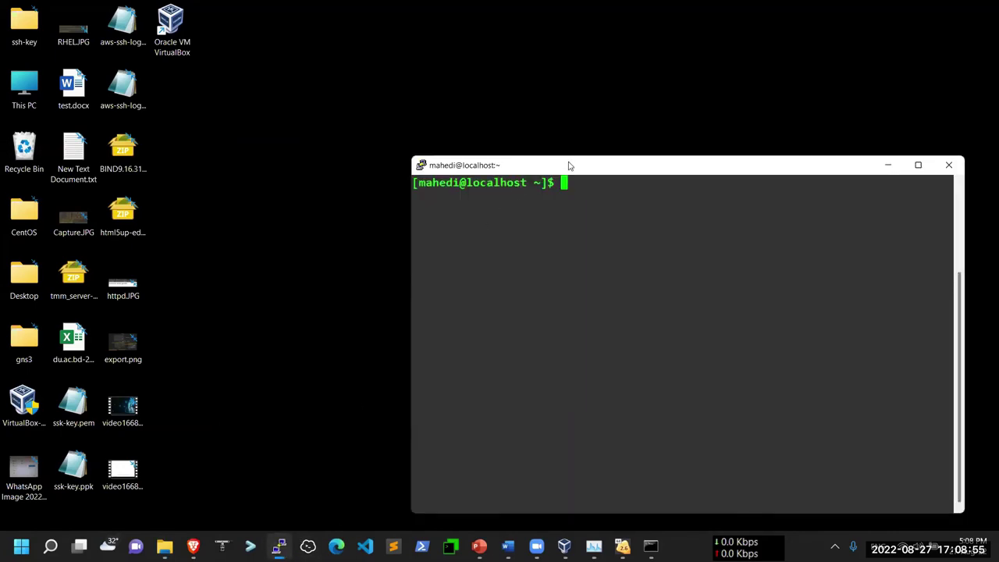
{"action": "left_click_drag", "start_coordinate": [567, 159], "coordinate": [558, 100]}
{"action": "left_click", "coordinate": [554, 63]}
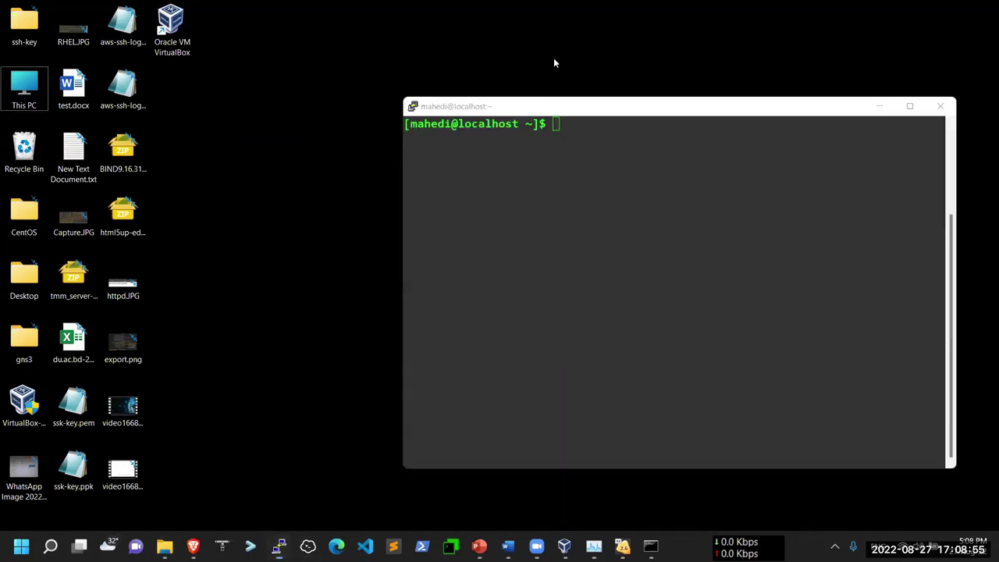
{"action": "left_click", "coordinate": [586, 105]}
{"action": "left_click_drag", "start_coordinate": [586, 105], "coordinate": [562, 52]}
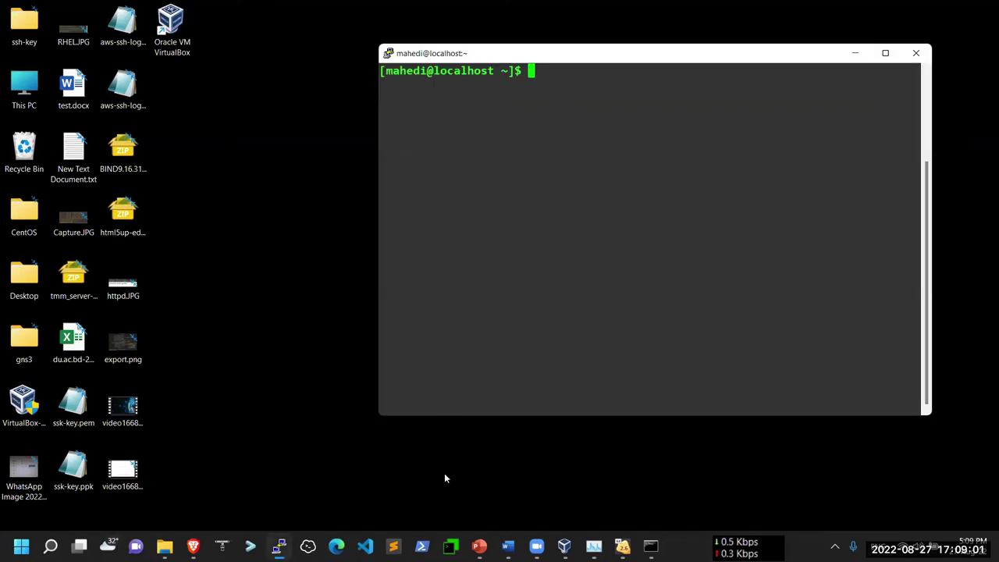
{"action": "left_click", "coordinate": [484, 447]}
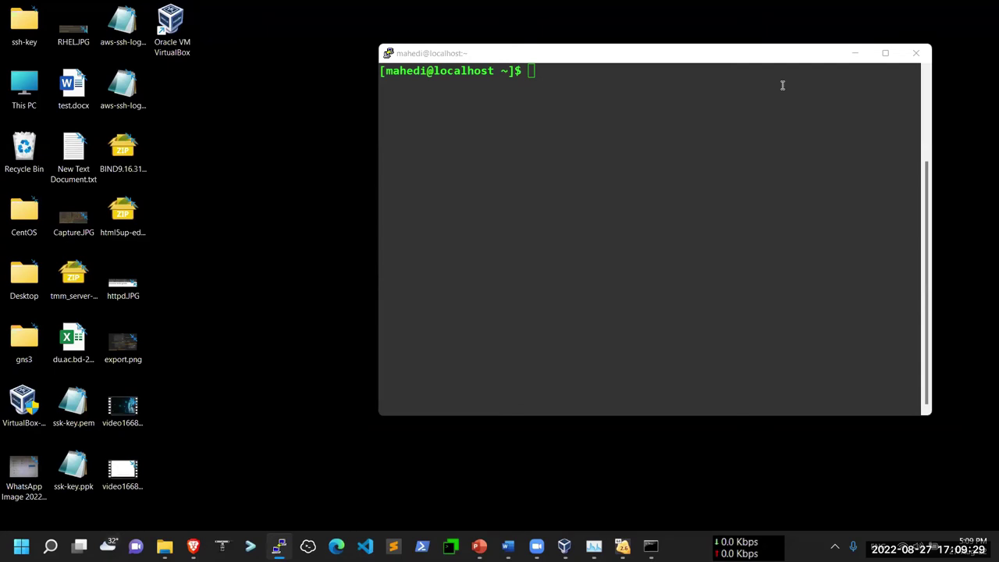
{"action": "left_click", "coordinate": [810, 144]}
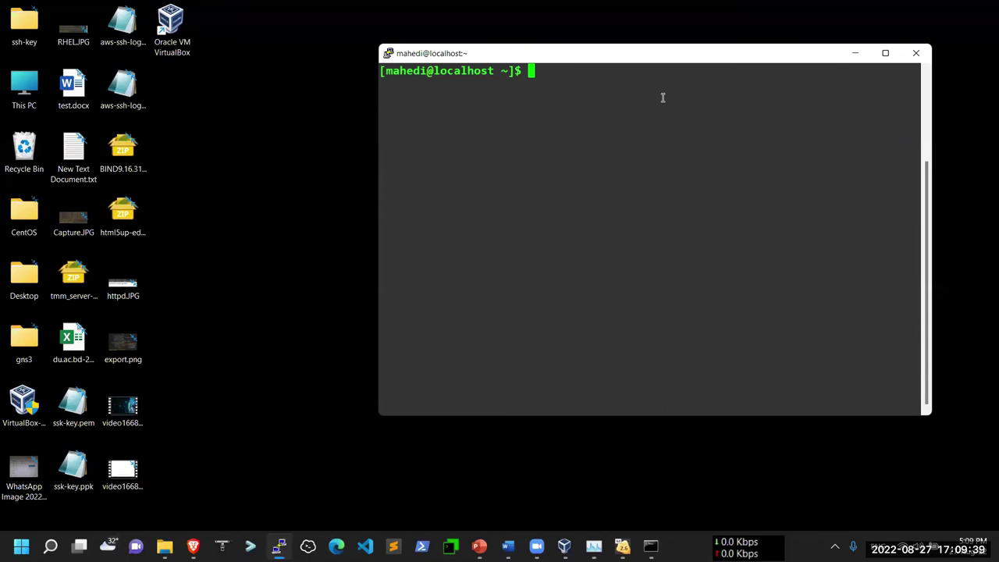
Step: Run pwd to show the home directory under /home, highlighting the path, then add blank prompts
{"action": "type", "text": "pwd"}
{"action": "key", "text": "Return"}
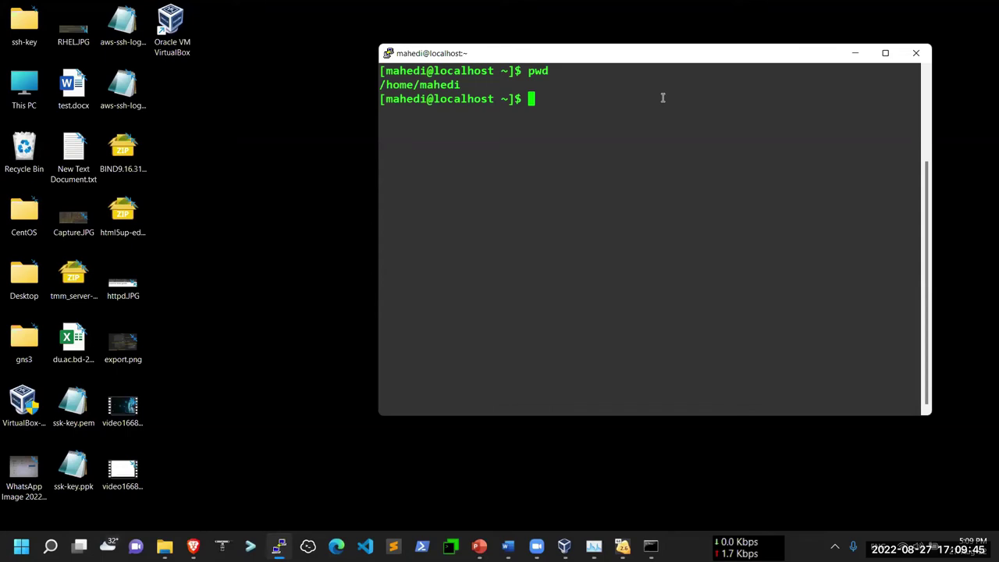
{"action": "left_click_drag", "start_coordinate": [471, 85], "coordinate": [387, 89]}
{"action": "left_click", "coordinate": [389, 89]}
{"action": "left_click_drag", "start_coordinate": [419, 89], "coordinate": [458, 85]}
{"action": "left_click", "coordinate": [421, 89]}
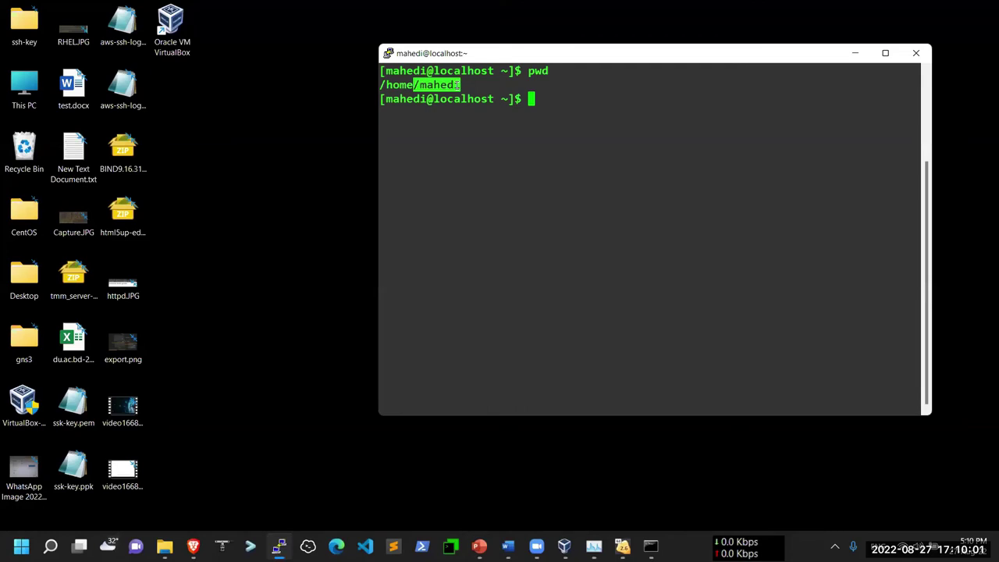
{"action": "left_click", "coordinate": [548, 193]}
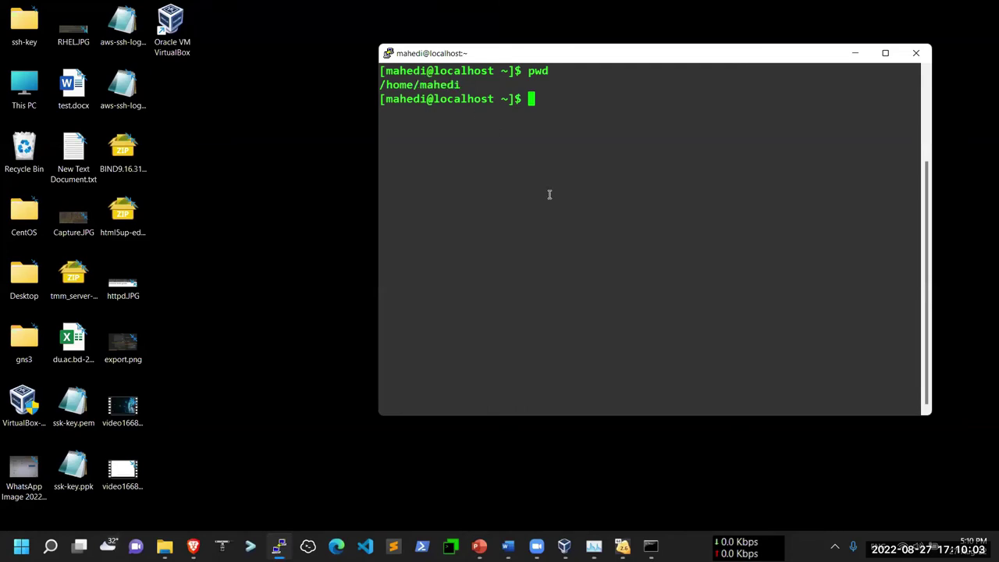
{"action": "key", "text": "Return"}
{"action": "key", "text": "Return"}
{"action": "key", "text": "Return"}
{"action": "key", "text": "Return"}
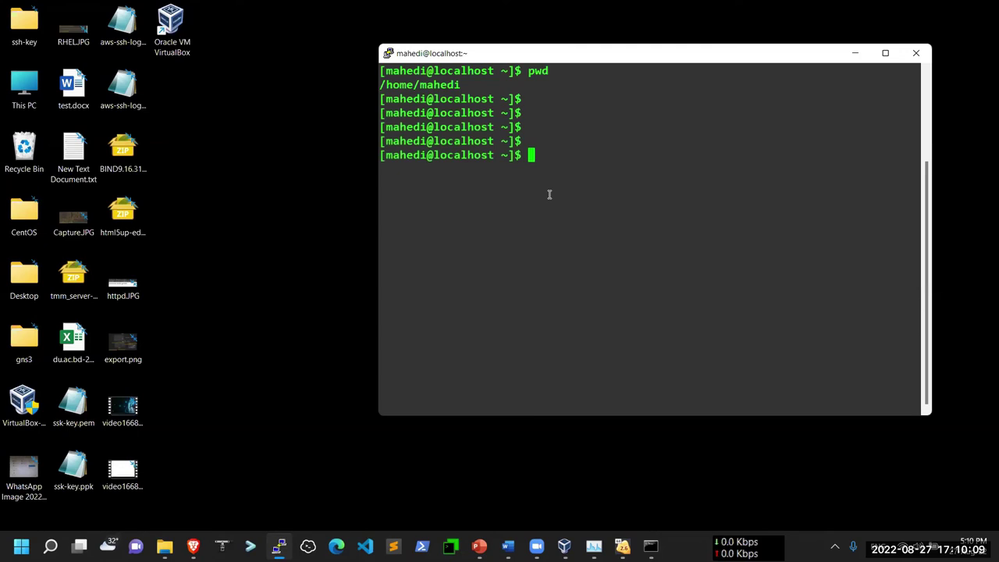
Step: Change into /var/log using tab completion and confirm the location with pwd
{"action": "type", "text": "cd /va"}
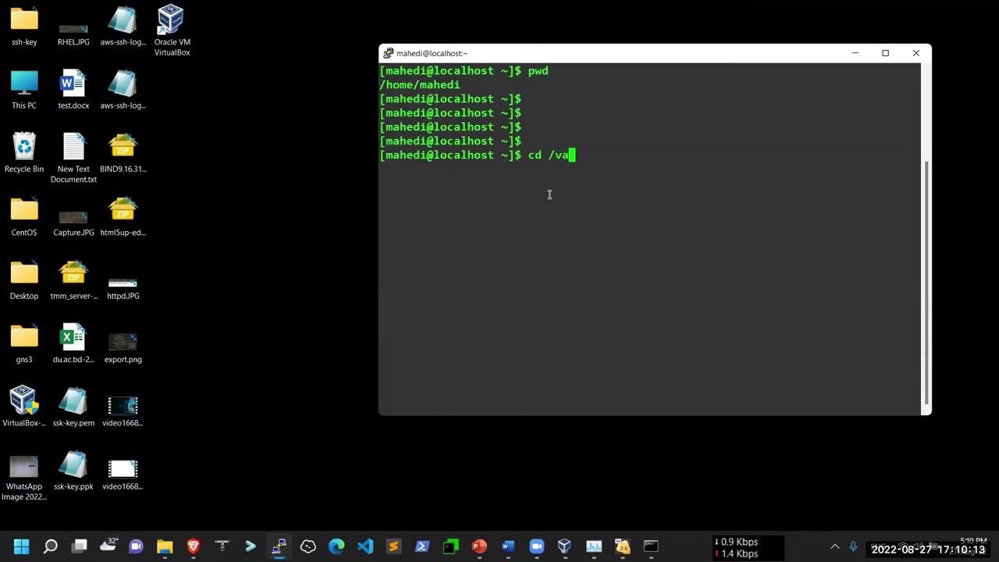
{"action": "key", "text": "Tab"}
{"action": "type", "text": "log"}
{"action": "key", "text": "Return"}
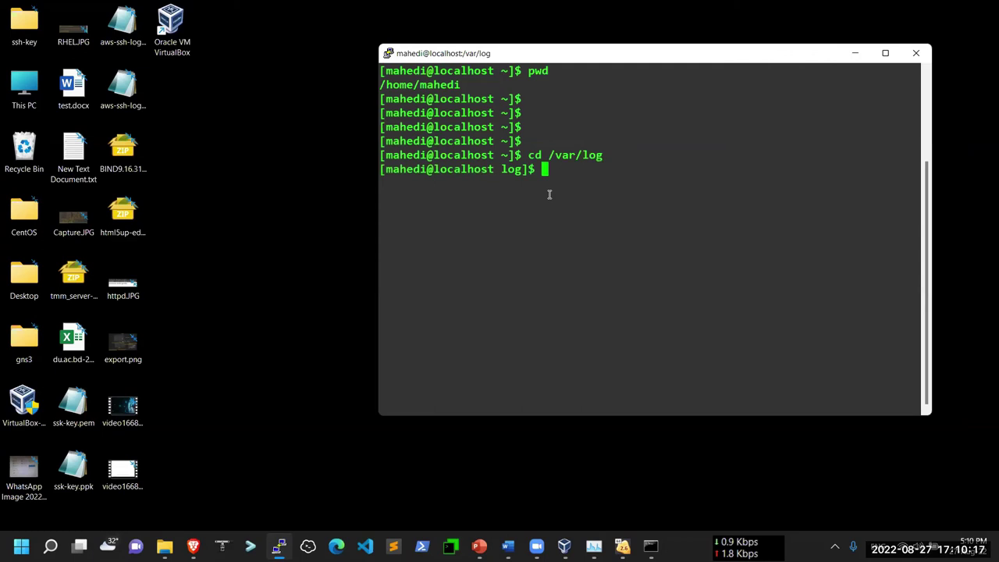
{"action": "type", "text": "cd /"}
{"action": "type", "text": "var/lo"}
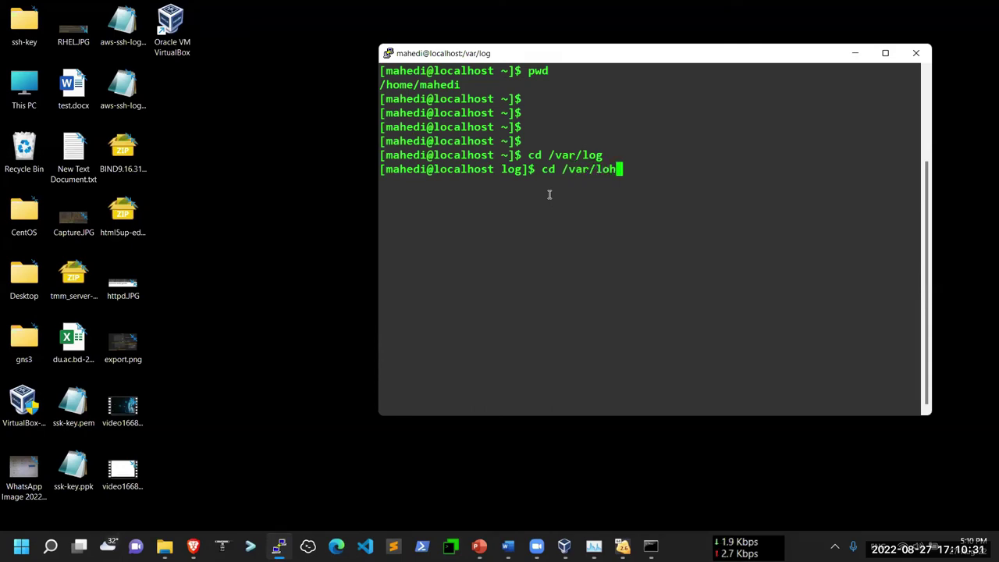
{"action": "key", "text": "Tab"}
{"action": "key", "text": "Return"}
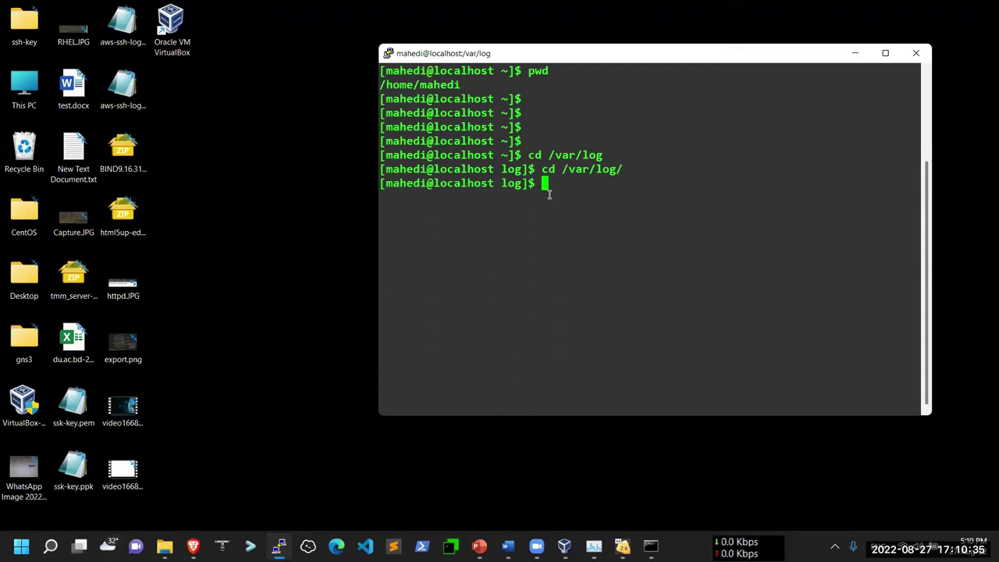
{"action": "type", "text": "pwd"}
{"action": "key", "text": "Return"}
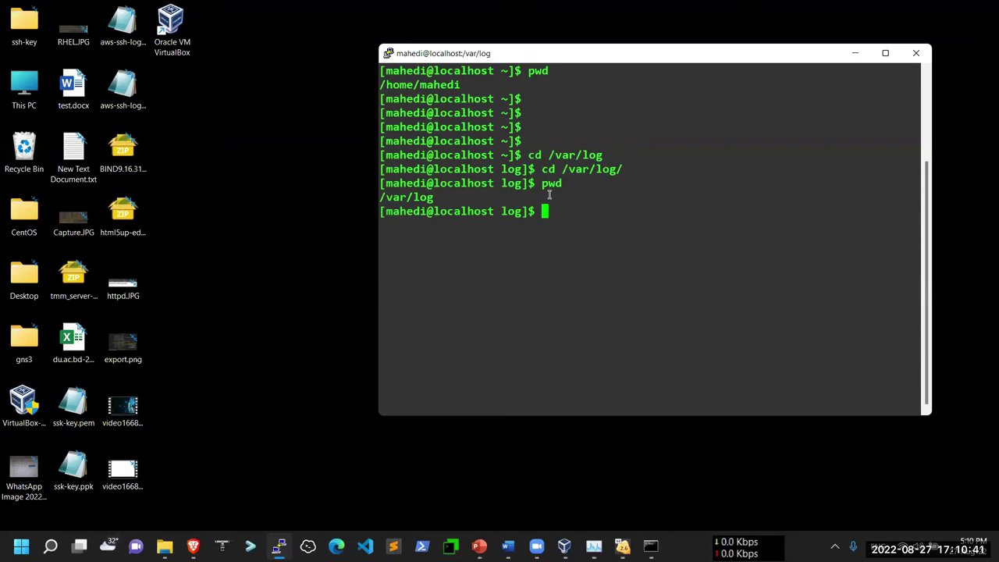
Step: Return home with a bare cd, confirm with pwd, and highlight the printed path
{"action": "type", "text": "cd"}
{"action": "key", "text": "Return"}
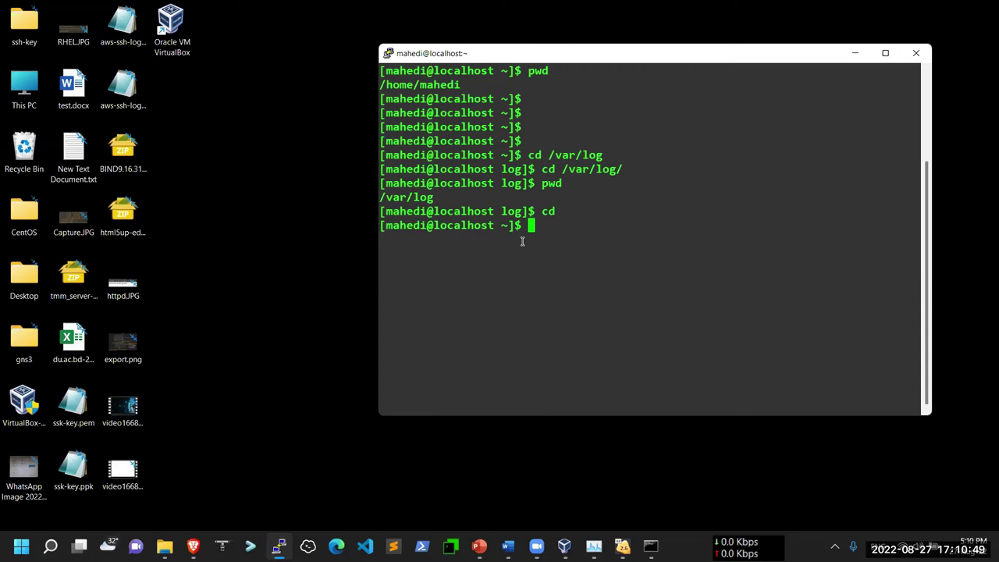
{"action": "type", "text": "pwd"}
{"action": "key", "text": "Return"}
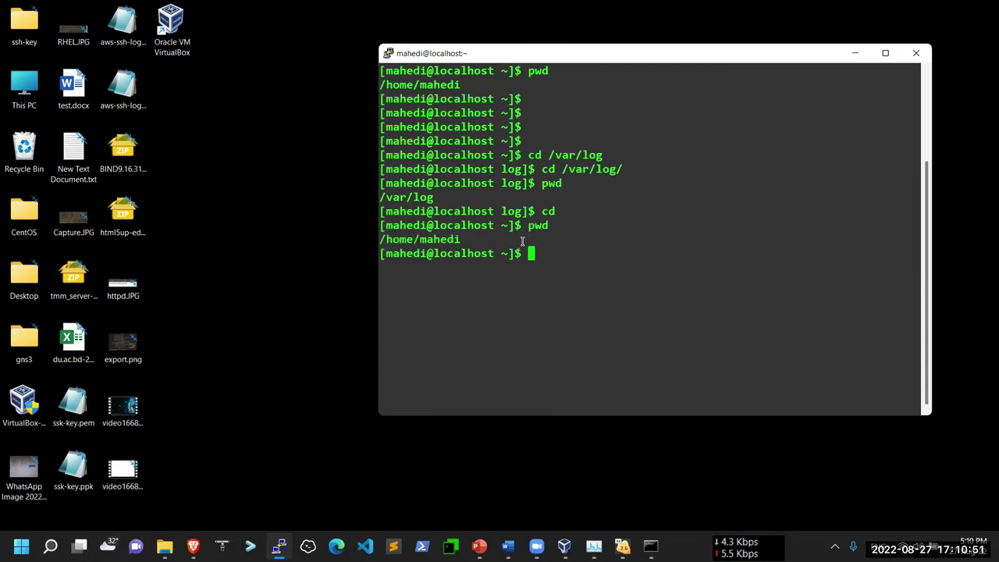
{"action": "left_click_drag", "start_coordinate": [475, 239], "coordinate": [379, 239]}
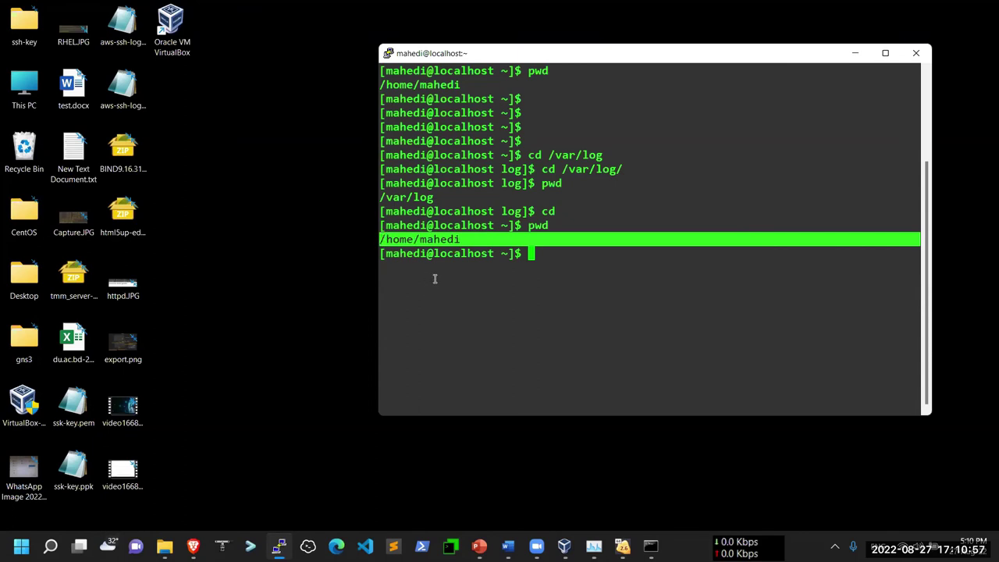
{"action": "left_click_drag", "start_coordinate": [427, 253], "coordinate": [386, 247]}
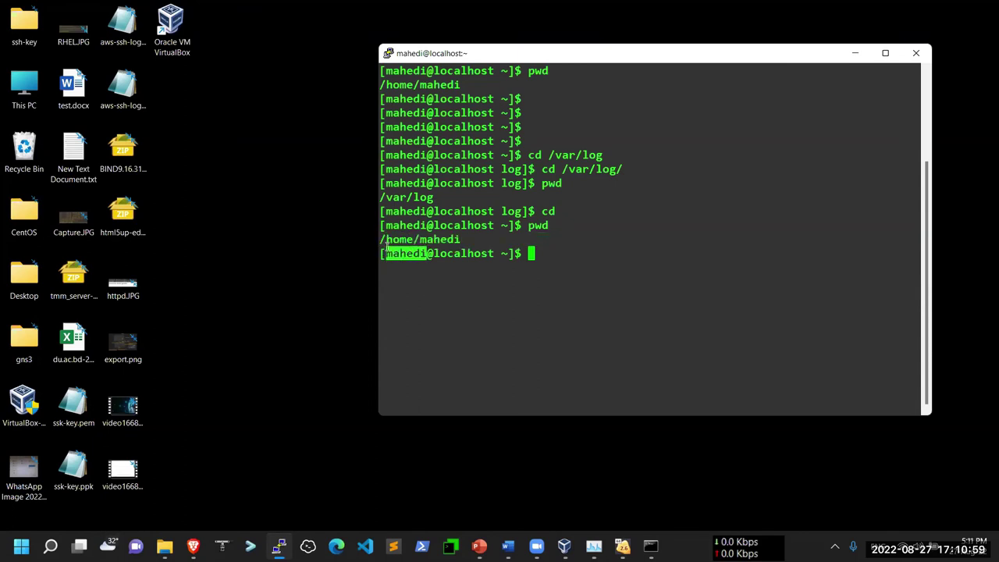
{"action": "triple_click", "coordinate": [464, 244]}
{"action": "left_click_drag", "start_coordinate": [464, 243], "coordinate": [380, 242]}
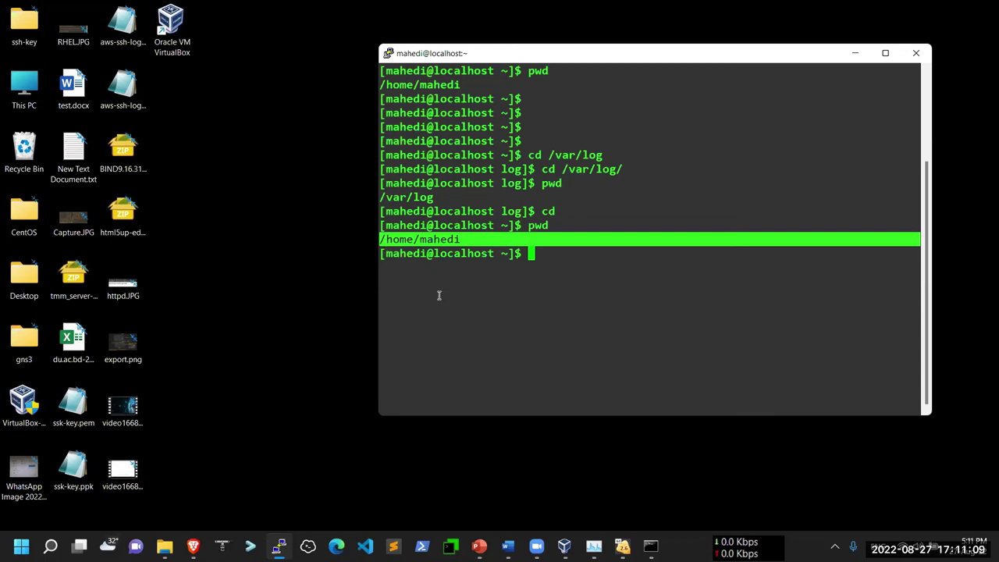
Step: Switch to the root user with su and the root password
{"action": "type", "text": "su"}
{"action": "key", "text": "Return"}
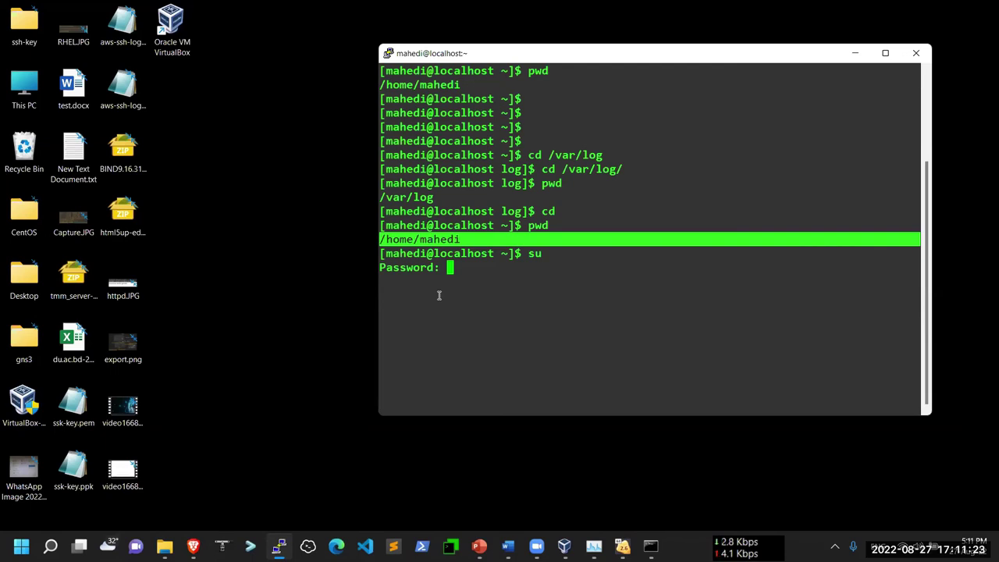
{"action": "key", "text": "Return"}
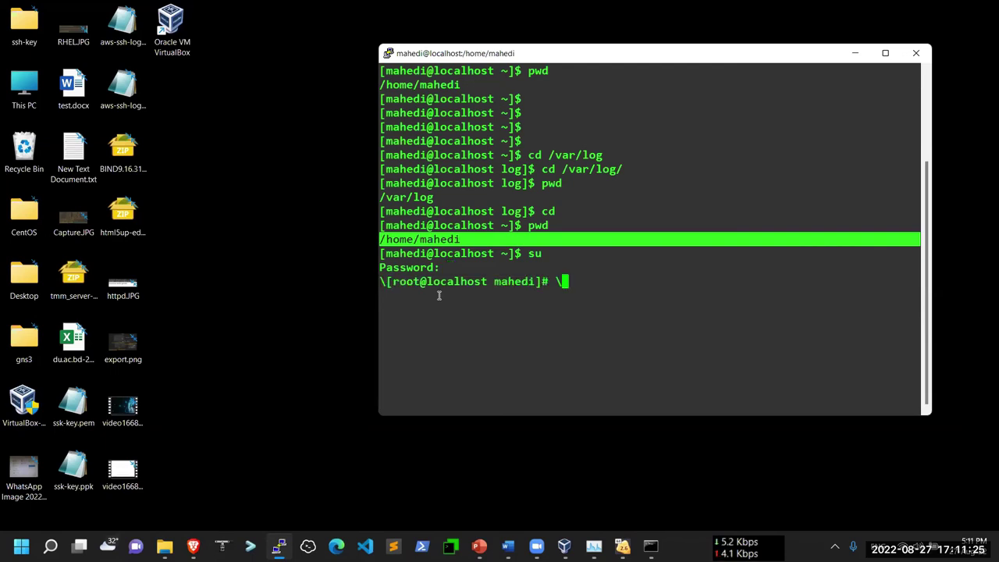
{"action": "key", "text": "Return"}
{"action": "key", "text": "Return"}
{"action": "key", "text": "Return"}
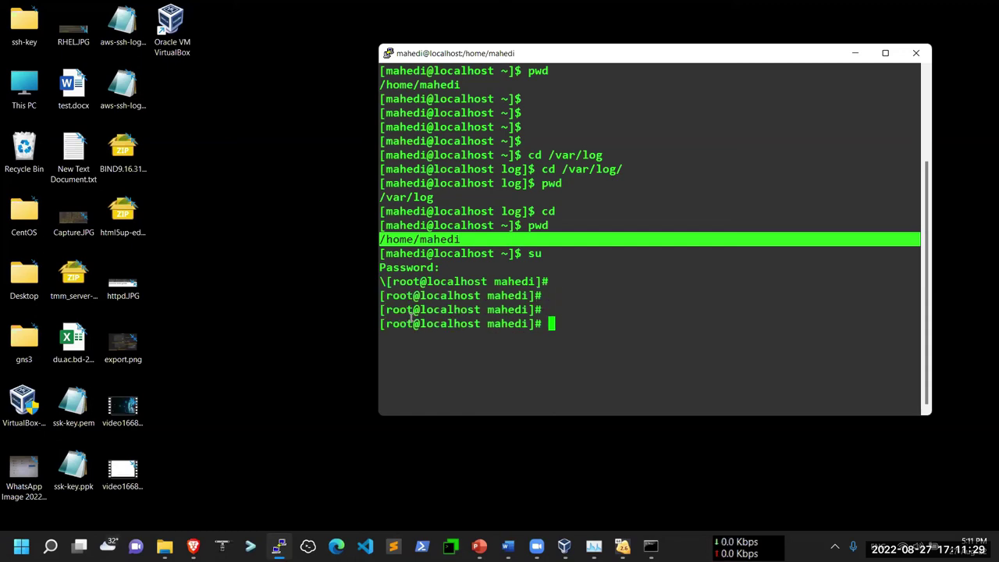
{"action": "left_click_drag", "start_coordinate": [413, 323], "coordinate": [380, 324]}
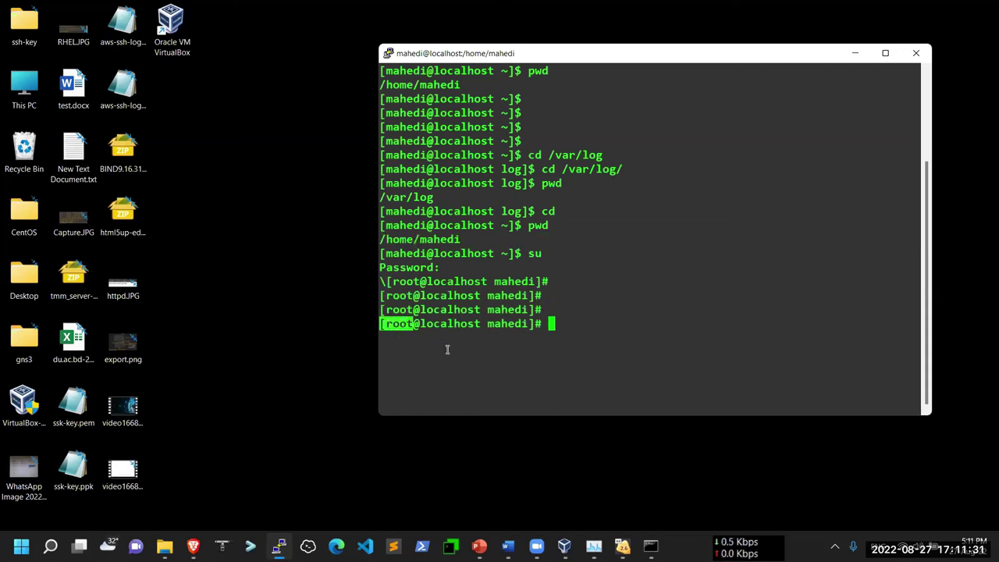
Step: As root, cd to the home directory, confirm /root with pwd, and clear the screen
{"action": "type", "text": "pwd"}
{"action": "key", "text": "Return"}
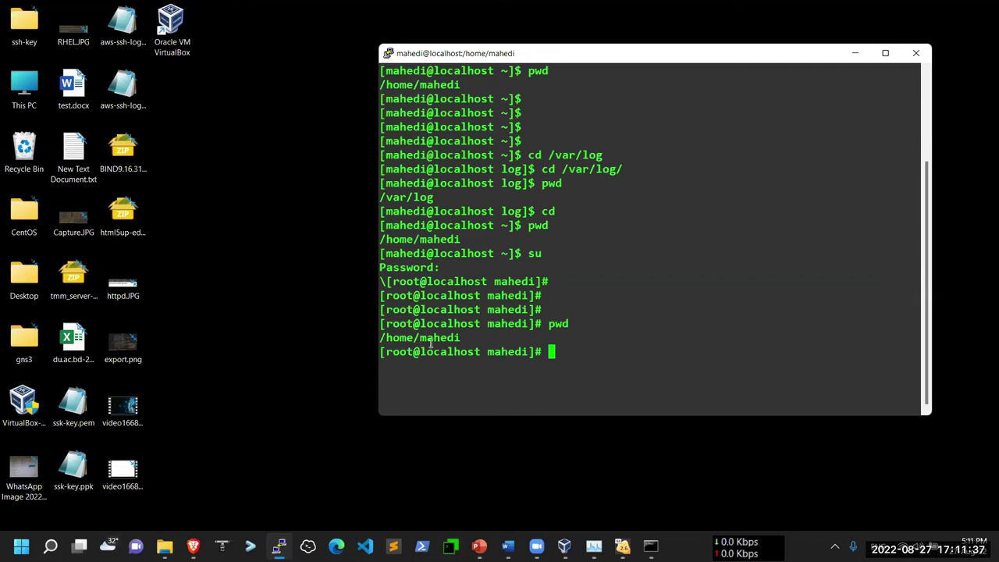
{"action": "type", "text": "cd"}
{"action": "key", "text": "Return"}
{"action": "key", "text": "ctrl+l"}
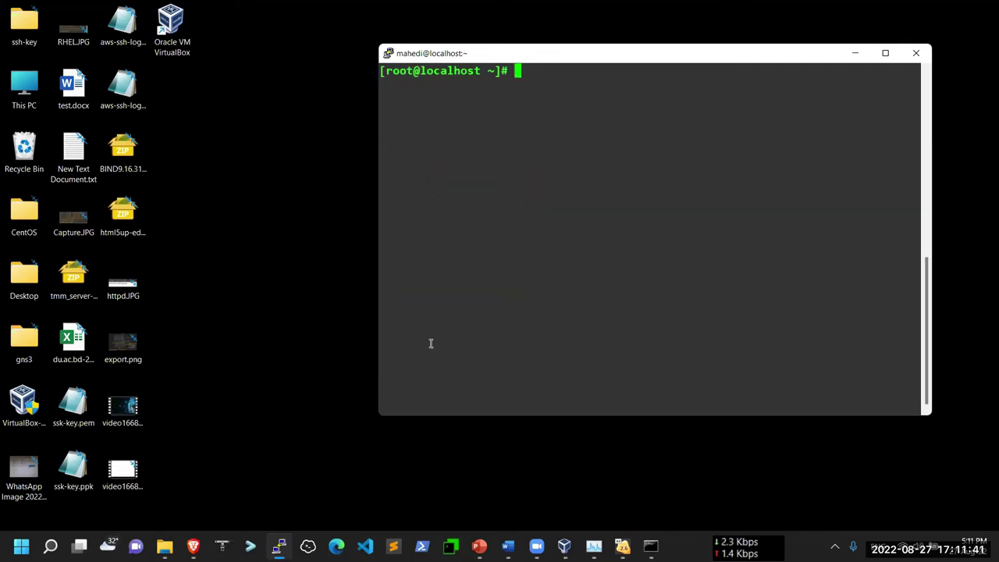
{"action": "type", "text": "pwd"}
{"action": "key", "text": "Return"}
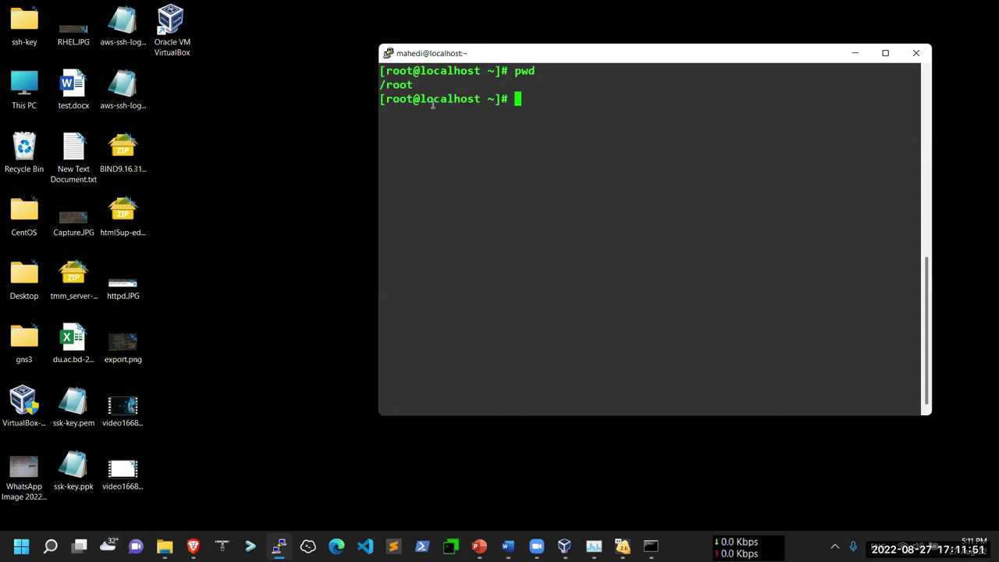
{"action": "left_click", "coordinate": [560, 476]}
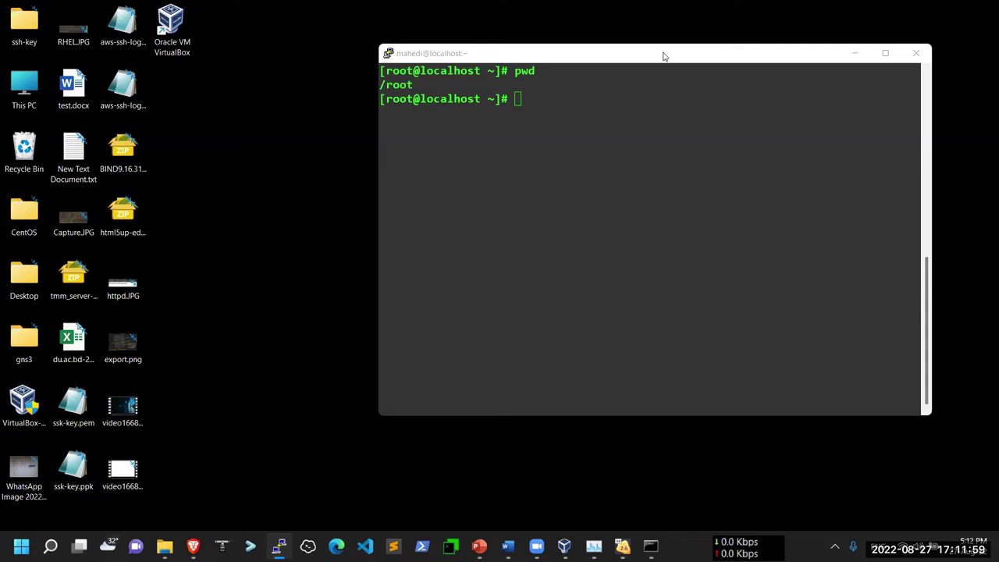
{"action": "left_click", "coordinate": [677, 132]}
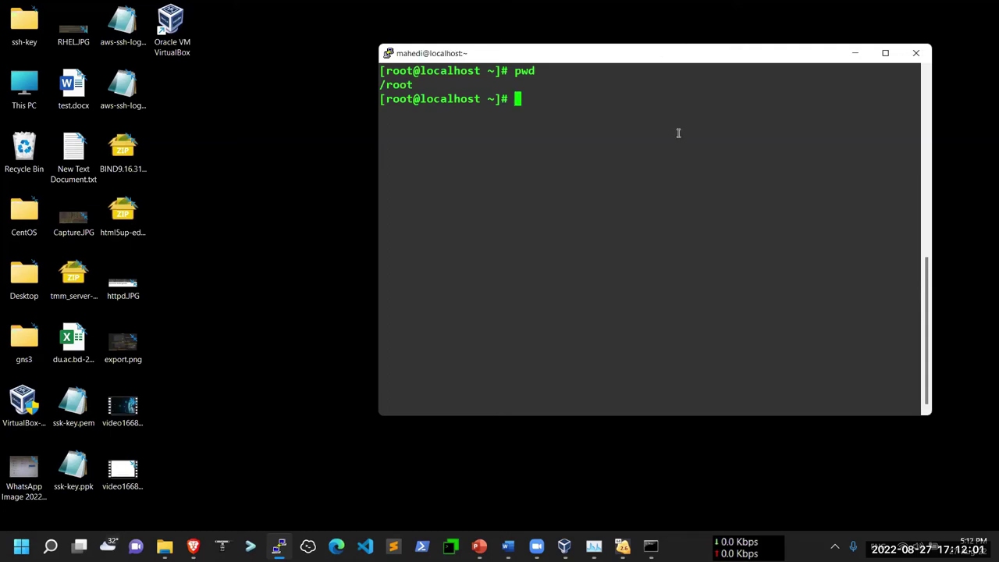
{"action": "key", "text": "ctrl+l"}
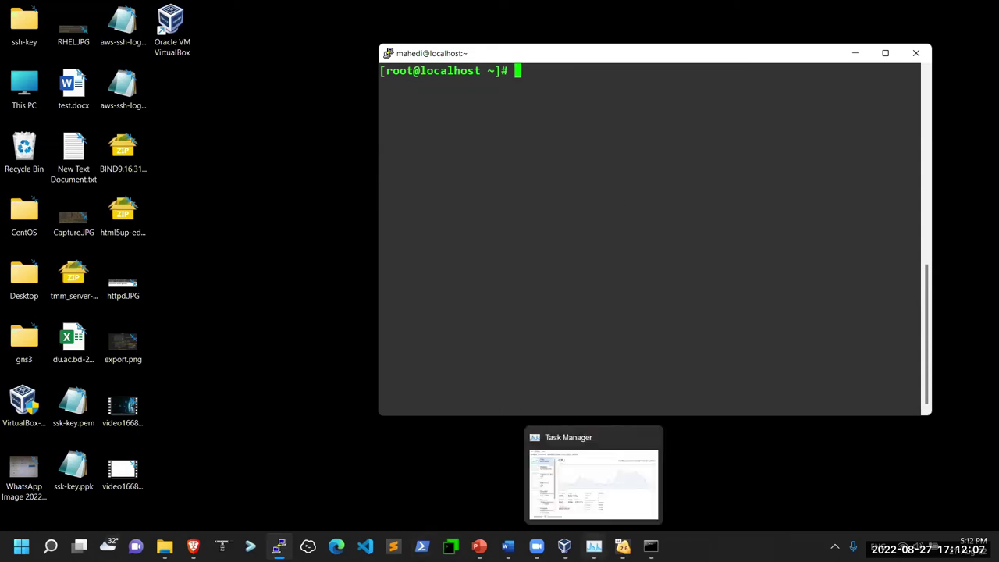
Step: Bring up the Linux-System-Administration-PSTU deck in PowerPoint and advance to slide 18 on virtual hard disk location and size
{"action": "left_click", "coordinate": [479, 546]}
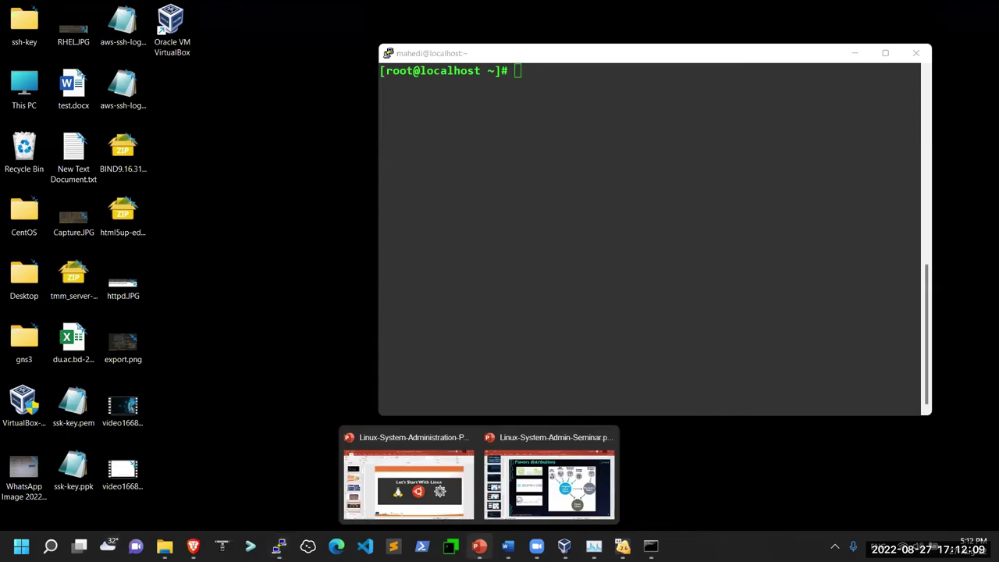
{"action": "left_click", "coordinate": [408, 479]}
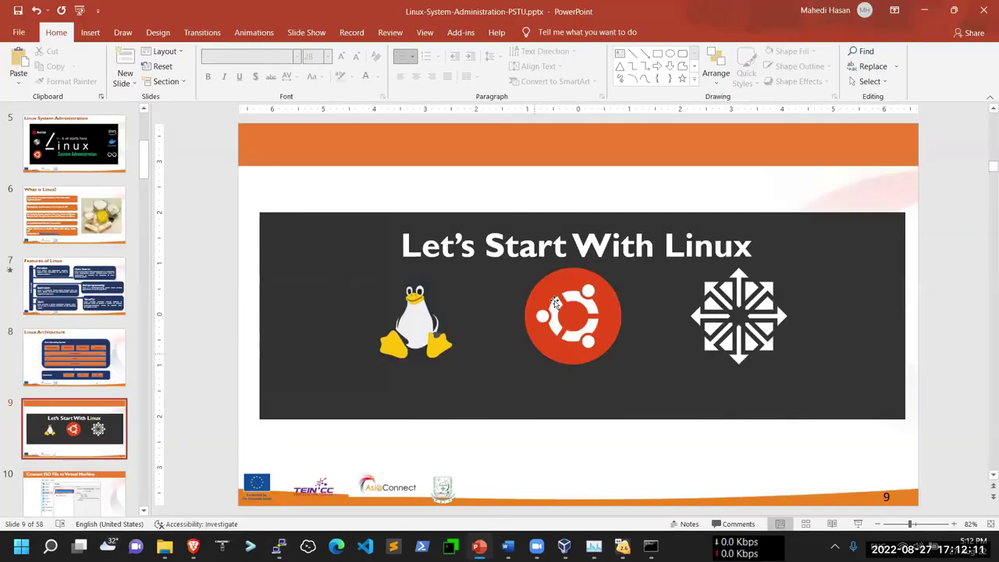
{"action": "scroll", "coordinate": [527, 264], "scroll_direction": "down", "scroll_amount": 7}
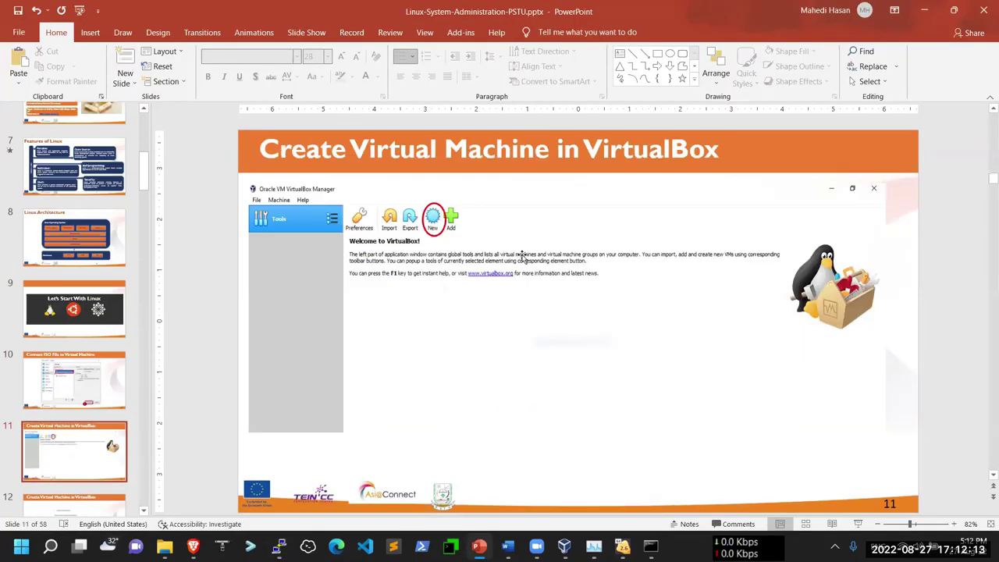
{"action": "scroll", "coordinate": [522, 256], "scroll_direction": "down", "scroll_amount": 2}
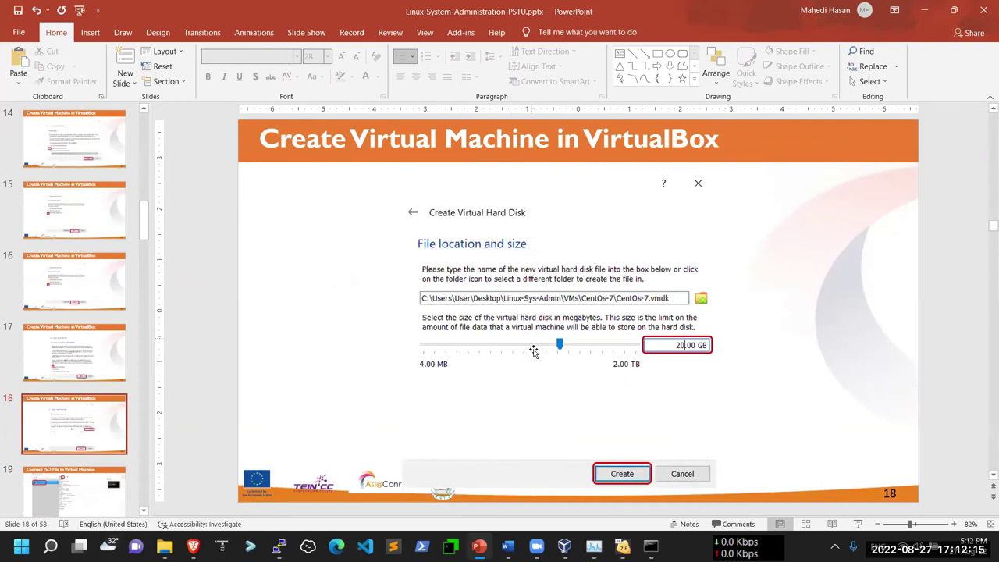